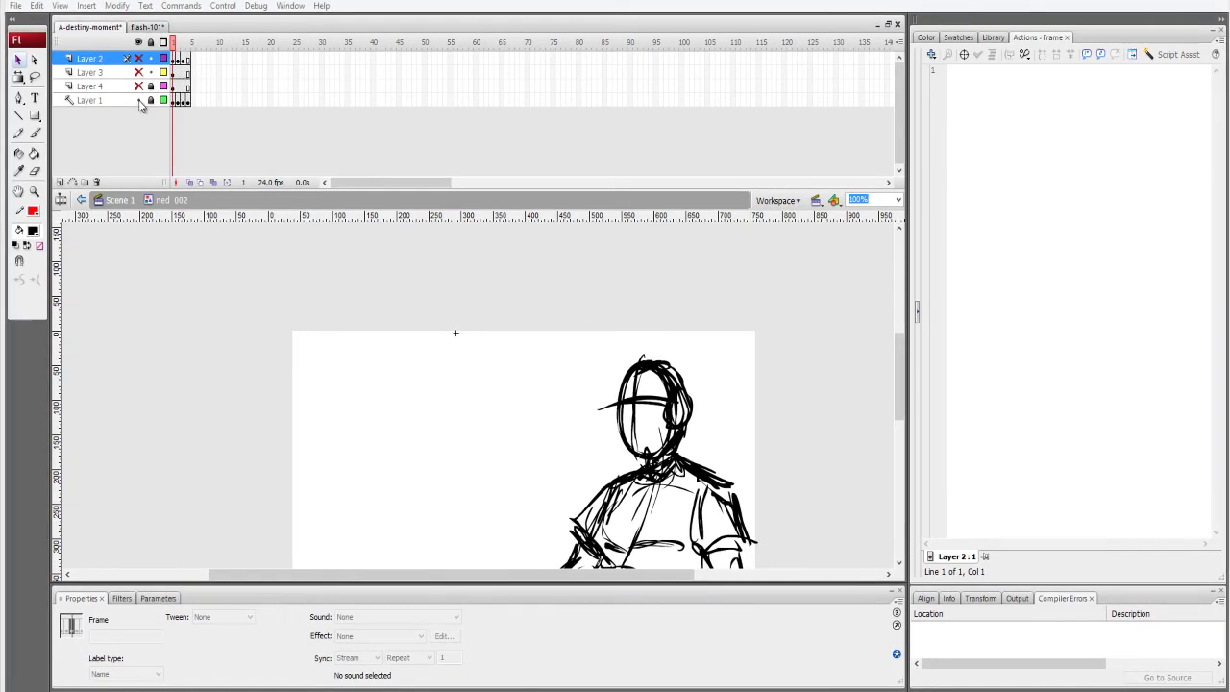
Hide Layer 1 and show Layers 2, 3 and 4 of the ned 002 symbol.
left_click(141, 101)
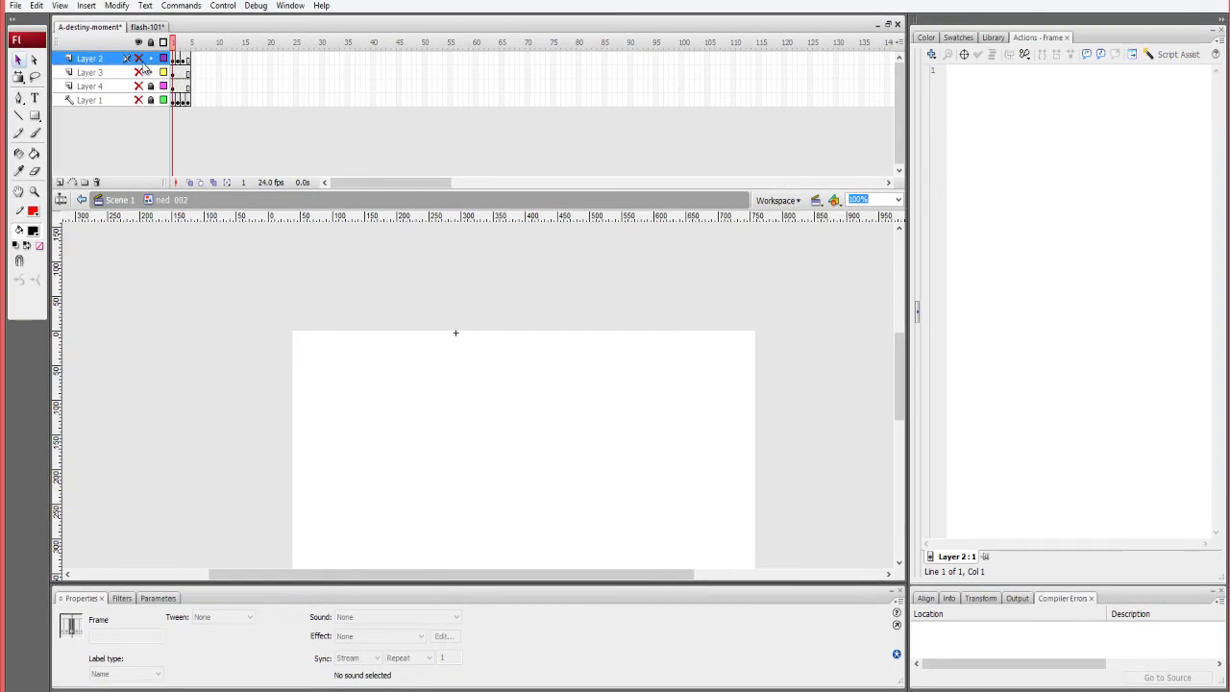
left_click(141, 60)
left_click(138, 72)
left_click(139, 86)
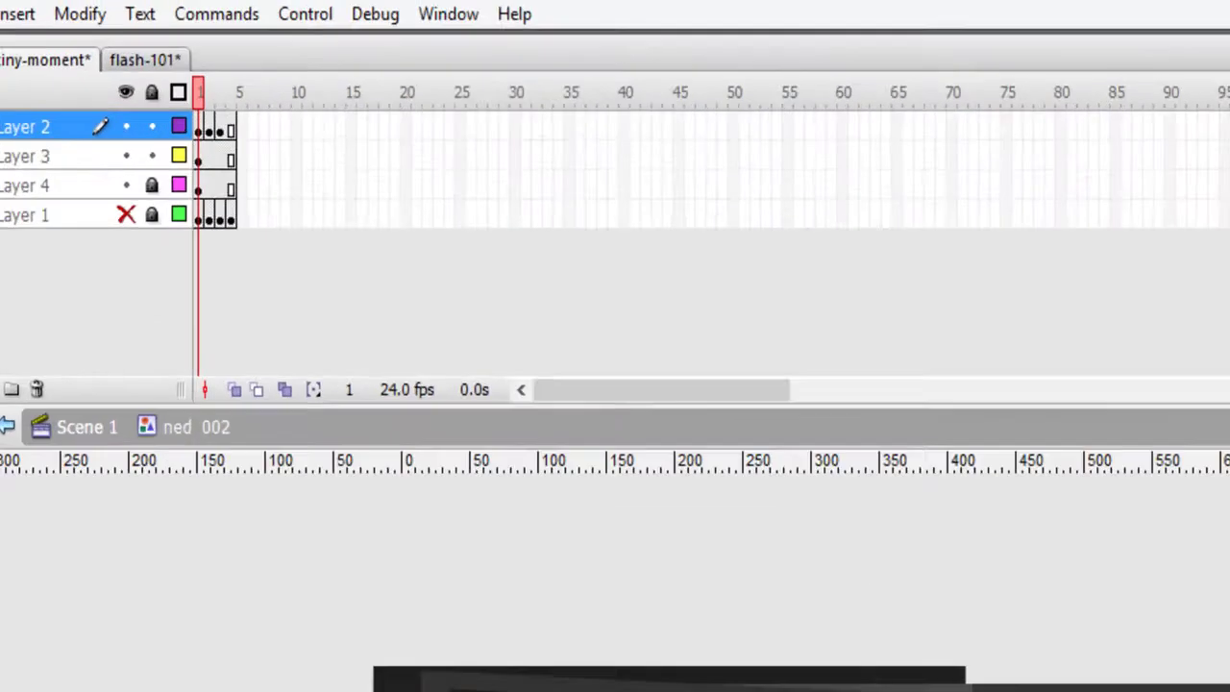
Hide Layers 4, 3 and 2 again and make the rough sketch on Layer 1 visible.
left_click_drag(127, 185, 127, 128)
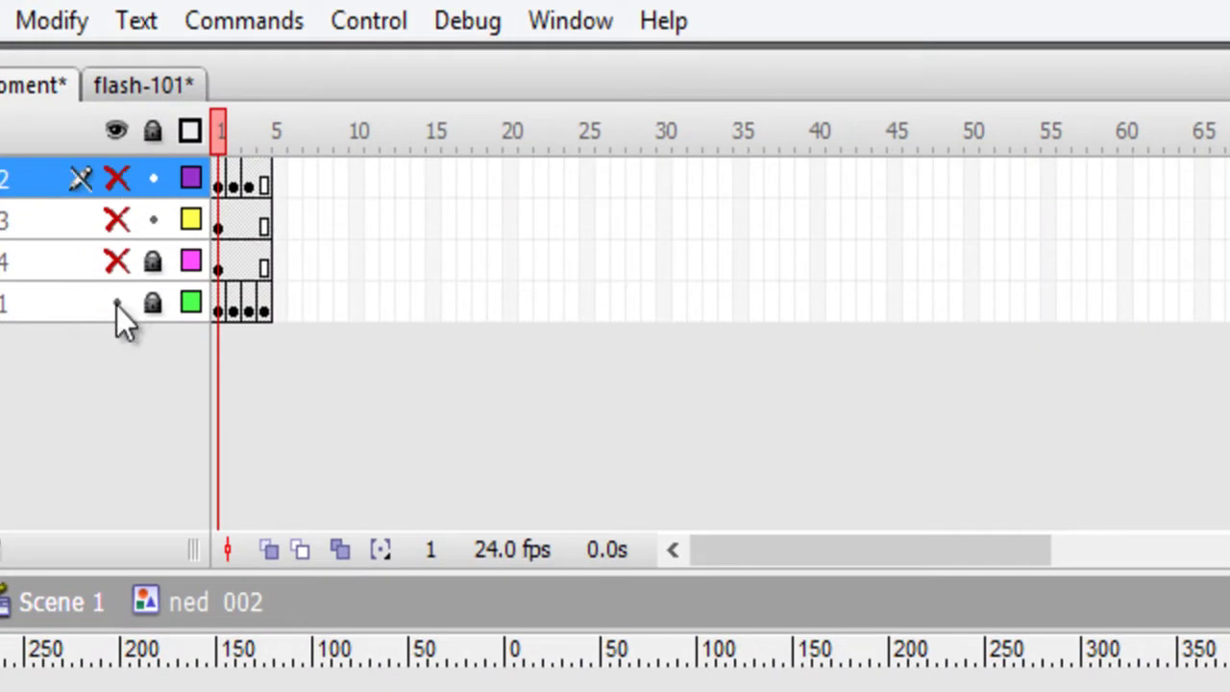
left_click(126, 216)
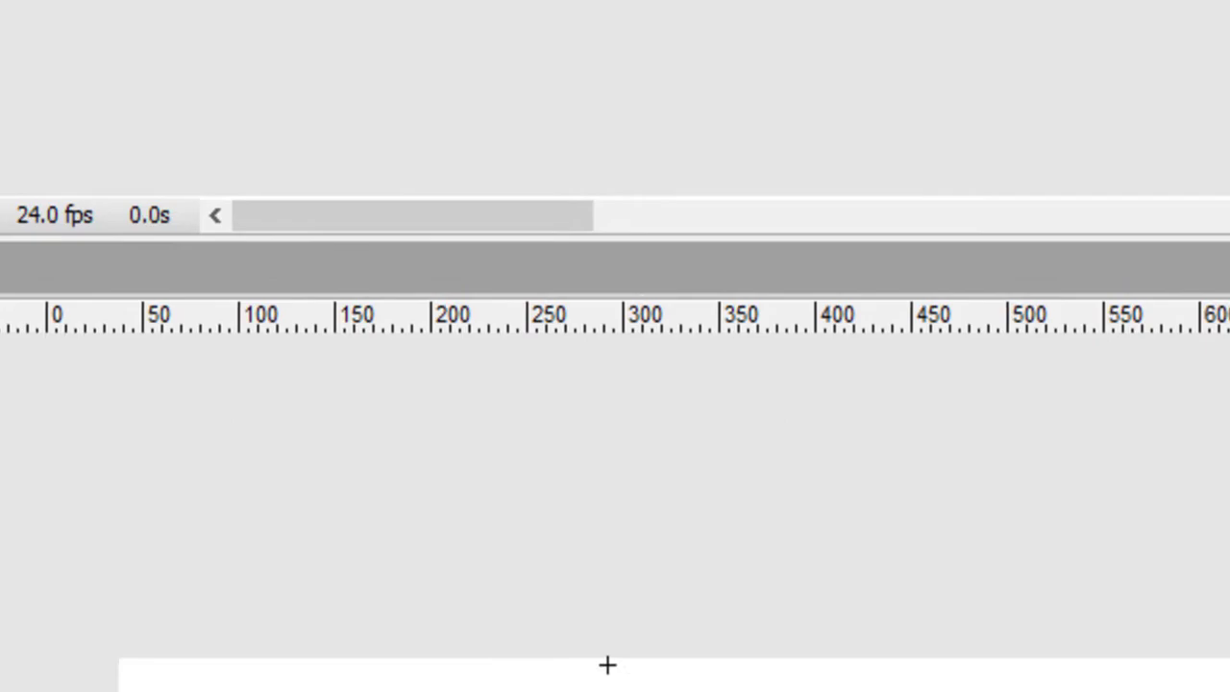
mouse_move(1139, 618)
left_mouse_down()
mouse_move(645, 324)
mouse_move(708, 385)
left_mouse_up()
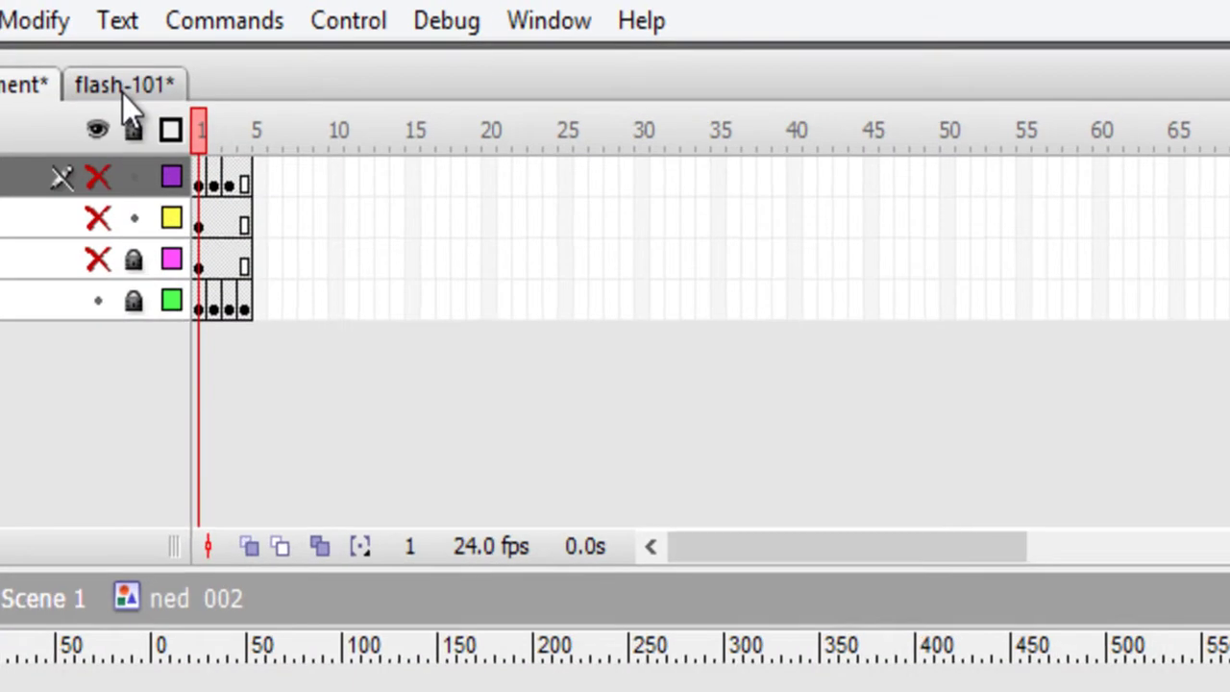
Switch to the flash-101 document, leave the new document dialog without creating a file, and reduce the timeline's height.
left_click(122, 93)
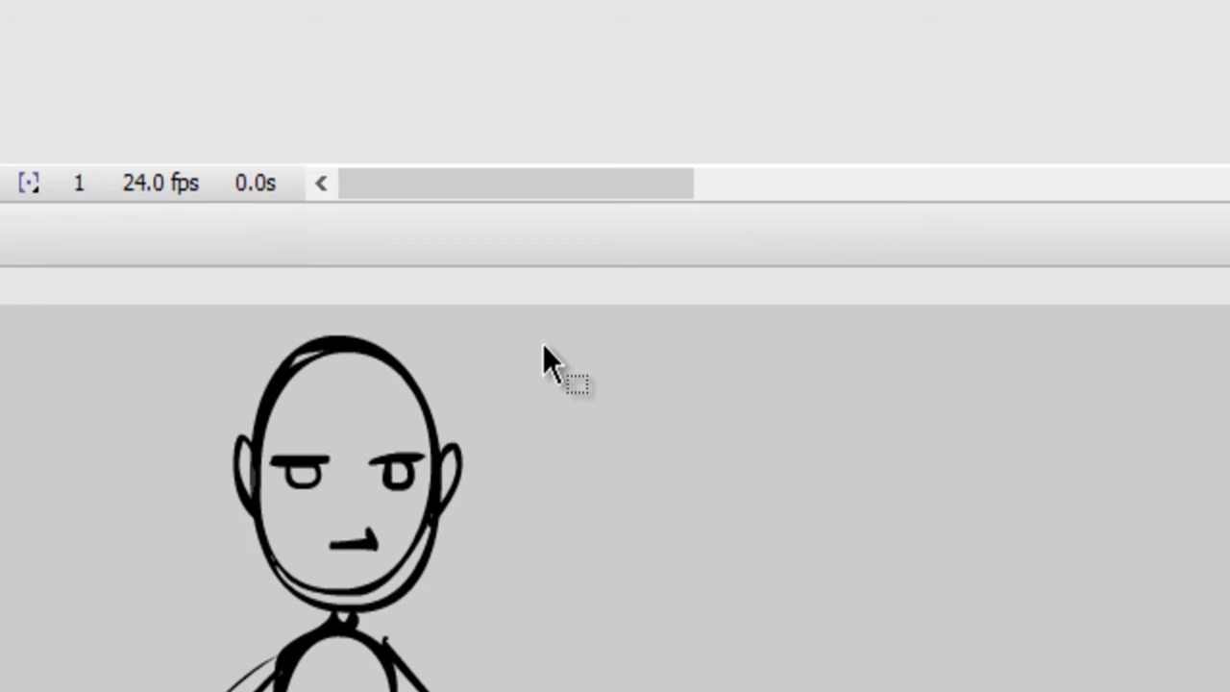
key("ctrl+n")
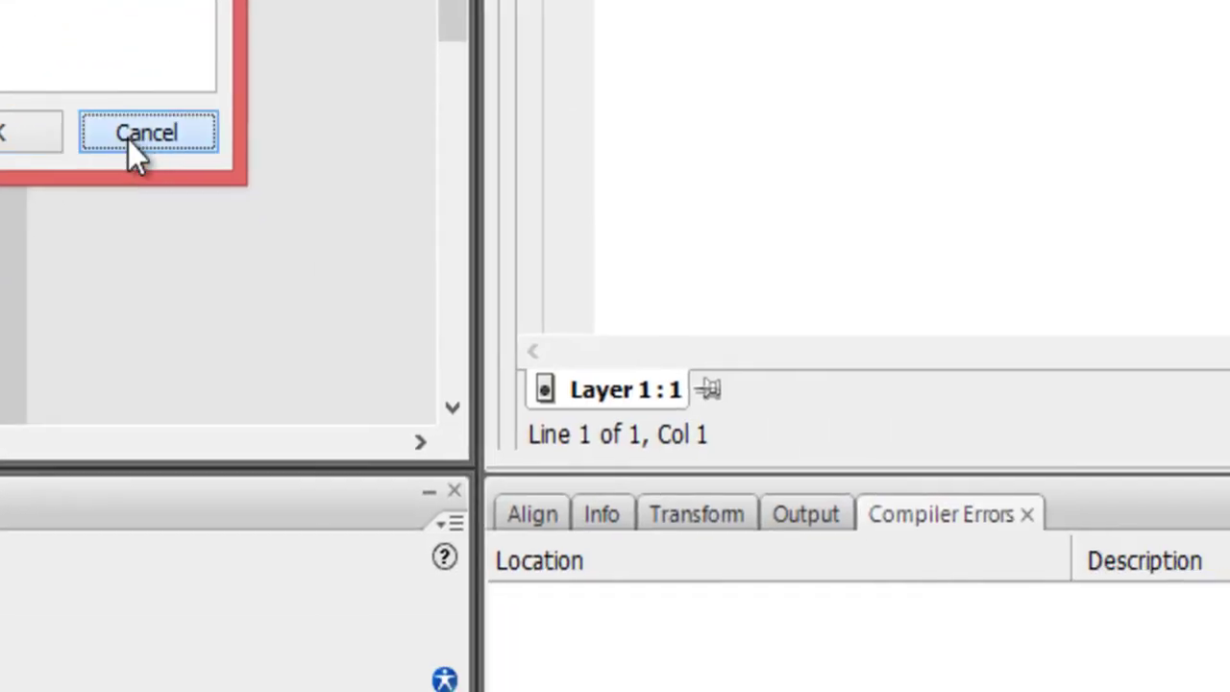
left_click(128, 151)
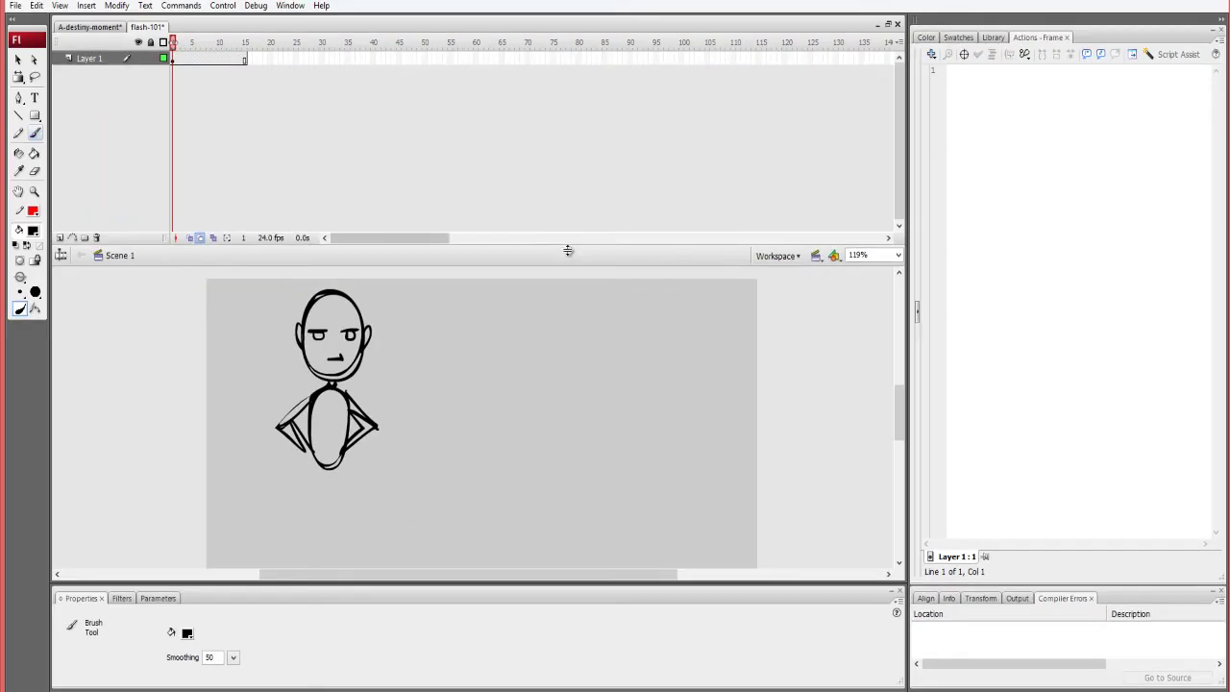
left_click_drag(567, 252, 581, 212)
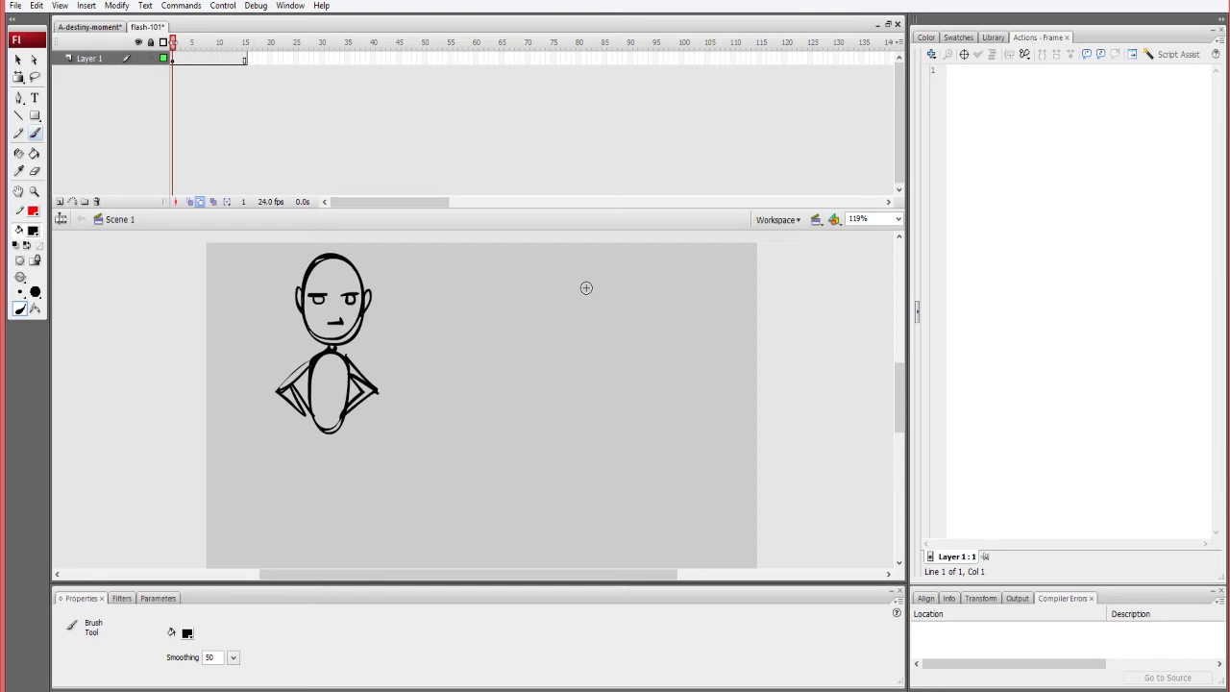
Scribble overlapping black loops with the Brush beside the existing figure and delete the whole scribble.
mouse_move(554, 274)
left_mouse_down()
mouse_move(581, 272)
mouse_move(568, 293)
mouse_move(575, 396)
mouse_move(556, 431)
mouse_move(681, 439)
mouse_move(483, 370)
mouse_move(663, 303)
mouse_move(582, 524)
mouse_move(654, 486)
mouse_move(653, 280)
mouse_move(662, 348)
left_mouse_up()
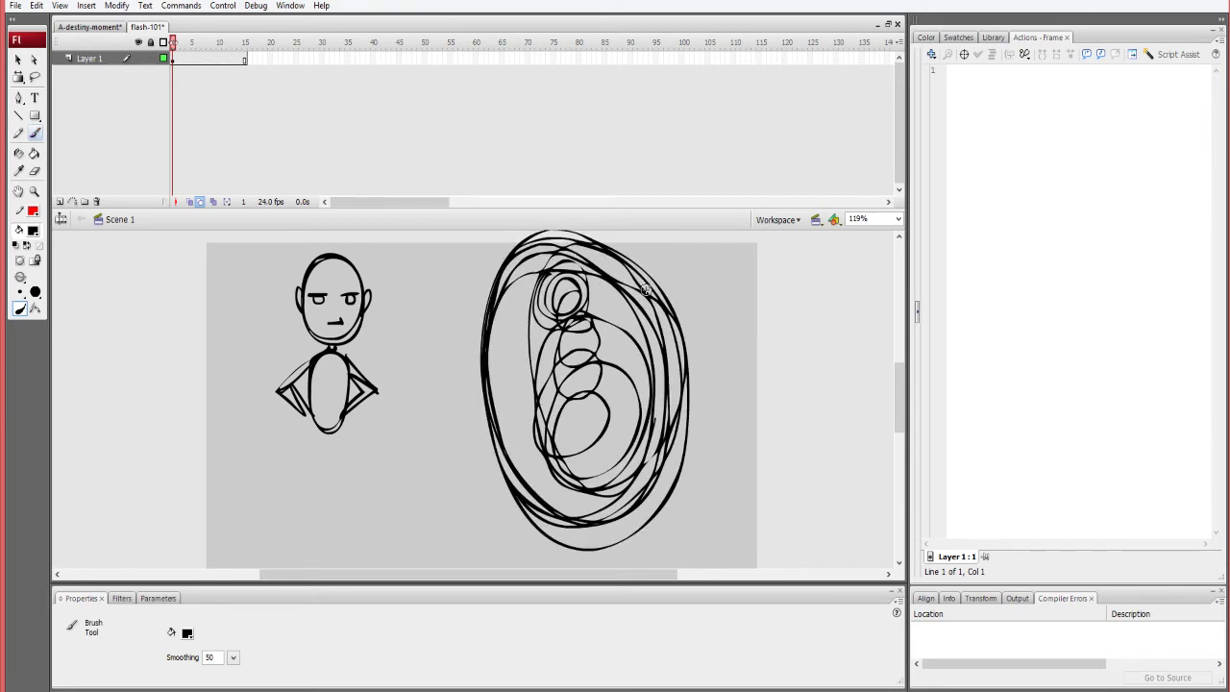
key("v")
left_click(676, 434)
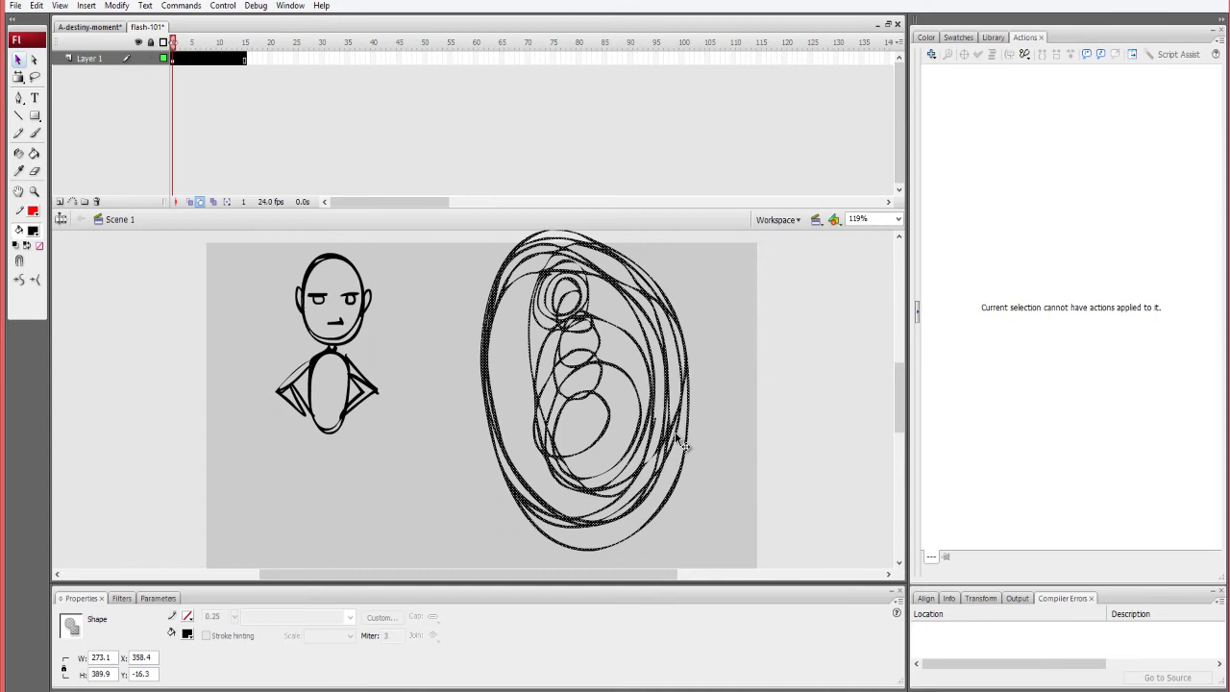
key("Delete")
Sketch a red head in three-quarter view with the Pencil tool on the empty area beside the black figure.
key("b")
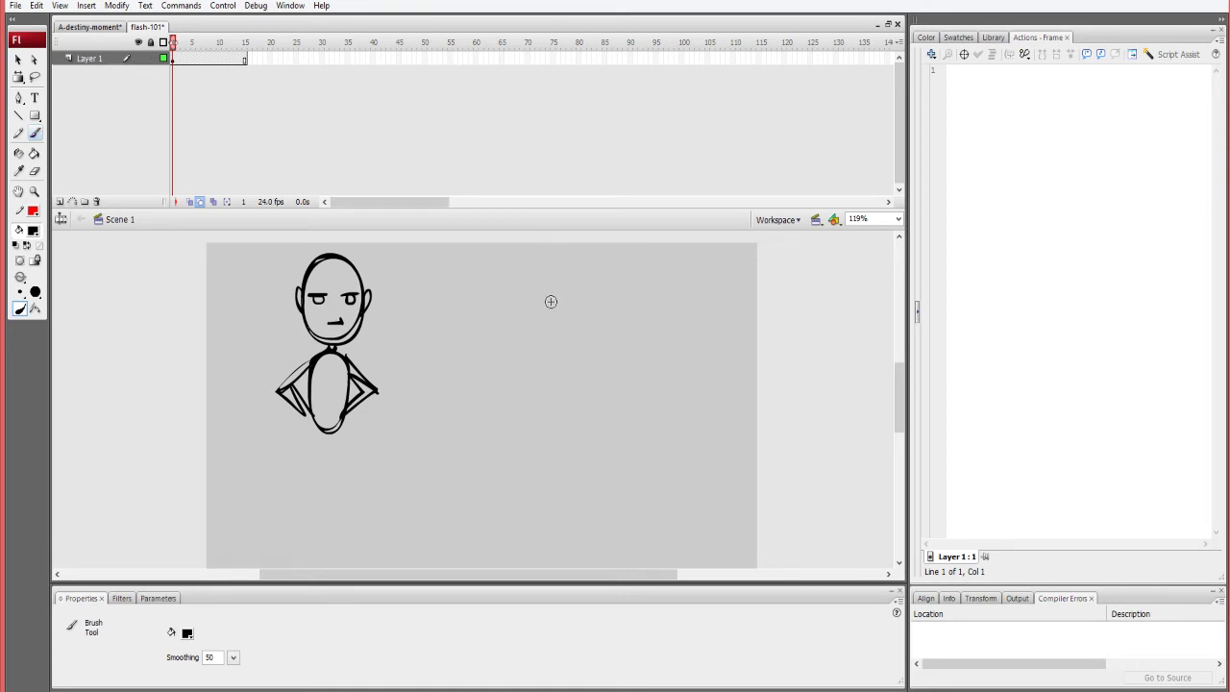
key("y")
mouse_move(556, 276)
left_mouse_down()
mouse_move(552, 266)
mouse_move(569, 348)
left_mouse_up()
mouse_move(574, 305)
left_mouse_down()
mouse_move(611, 302)
mouse_move(545, 285)
mouse_move(552, 386)
mouse_move(552, 352)
mouse_move(571, 395)
mouse_move(590, 395)
mouse_move(554, 360)
mouse_move(589, 363)
left_mouse_up()
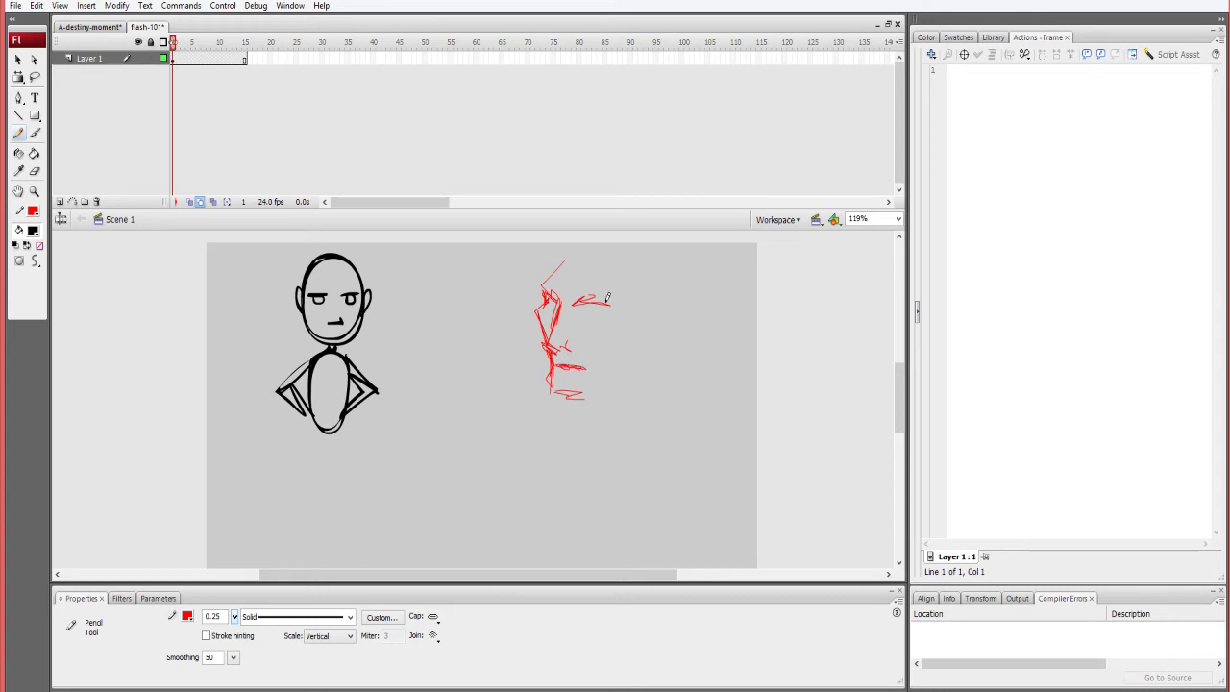
mouse_move(552, 279)
left_mouse_down()
mouse_move(578, 254)
mouse_move(568, 261)
mouse_move(626, 283)
mouse_move(629, 307)
mouse_move(649, 319)
mouse_move(643, 309)
mouse_move(630, 344)
mouse_move(626, 306)
mouse_move(639, 320)
mouse_move(590, 422)
left_mouse_up()
left_click_drag(623, 356, 625, 409)
Sketch a black head with the Brush below the red one, with brow, nose, mouth, jaw, ear, neck and forehead.
key("b")
left_click_drag(450, 391, 443, 476)
left_click_drag(436, 476, 455, 484)
left_click_drag(460, 435, 445, 471)
left_click_drag(437, 479, 461, 484)
left_click_drag(465, 432, 500, 429)
mouse_move(221, 204)
left_mouse_down()
mouse_move(188, 251)
mouse_move(220, 319)
left_mouse_up()
mouse_move(193, 279)
left_mouse_down()
mouse_move(228, 314)
mouse_move(223, 360)
left_mouse_up()
left_click_drag(224, 365, 227, 416)
left_click_drag(202, 398, 236, 407)
mouse_move(225, 388)
left_mouse_down()
mouse_move(293, 418)
mouse_move(228, 419)
mouse_move(219, 437)
mouse_move(274, 449)
mouse_move(307, 440)
left_mouse_up()
mouse_move(223, 417)
left_mouse_down()
mouse_move(269, 427)
mouse_move(246, 485)
mouse_move(273, 538)
mouse_move(240, 531)
mouse_move(390, 487)
left_mouse_up()
mouse_move(469, 287)
left_mouse_down()
mouse_move(478, 380)
mouse_move(361, 492)
mouse_move(492, 446)
left_mouse_up()
mouse_move(476, 286)
left_mouse_down()
mouse_move(473, 415)
mouse_move(335, 509)
left_mouse_up()
left_click_drag(369, 507, 371, 557)
left_click_drag(471, 289, 485, 483)
left_click_drag(493, 389, 510, 444)
left_click_drag(464, 225, 514, 312)
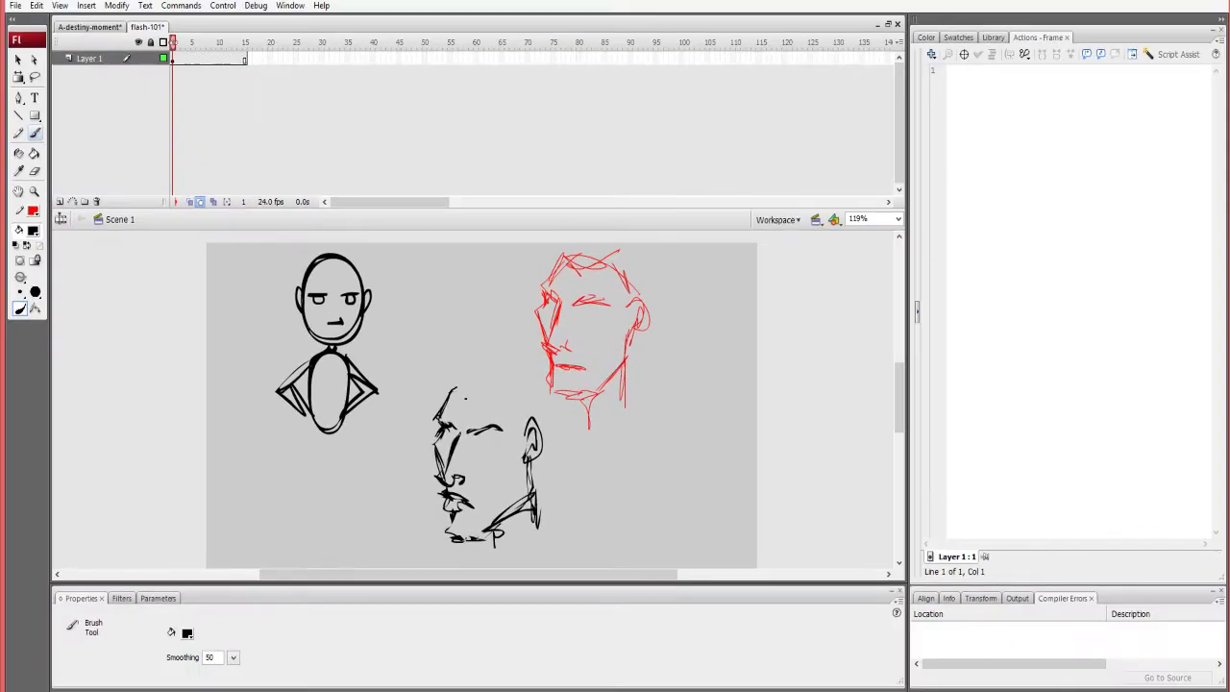
mouse_move(456, 390)
left_mouse_down()
mouse_move(488, 392)
mouse_move(483, 400)
left_mouse_up()
left_click_drag(499, 396, 530, 426)
left_click_drag(445, 403, 479, 370)
Reduce the timeline's height further and move the red pencil head to the stage's upper-right corner.
key("v")
left_click(580, 394)
left_click(579, 395)
mouse_move(598, 212)
left_mouse_down()
mouse_move(579, 435)
mouse_move(594, 132)
left_mouse_up()
key("l")
mouse_move(652, 183)
left_mouse_down()
mouse_move(547, 165)
mouse_move(530, 308)
mouse_move(653, 185)
left_mouse_up()
key("v")
left_click_drag(588, 332, 686, 320)
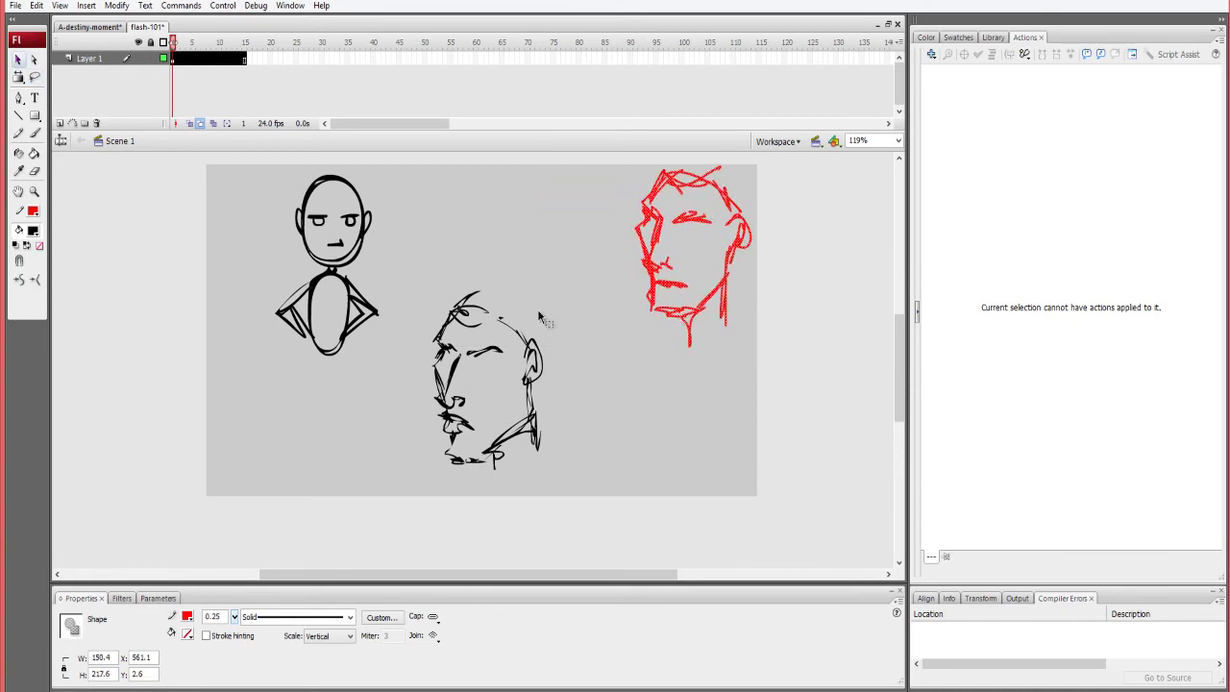
Add the rounded skull, hairline, eye details and stronger jaw and neck strokes to the black head with the Brush.
key("b")
mouse_move(449, 317)
left_mouse_down()
mouse_move(487, 288)
mouse_move(537, 323)
mouse_move(512, 294)
mouse_move(555, 369)
left_mouse_up()
left_click_drag(503, 287, 535, 411)
left_click_drag(464, 322, 490, 324)
mouse_move(497, 320)
left_mouse_down()
mouse_move(522, 348)
mouse_move(503, 371)
left_mouse_up()
left_click_drag(517, 321, 474, 333)
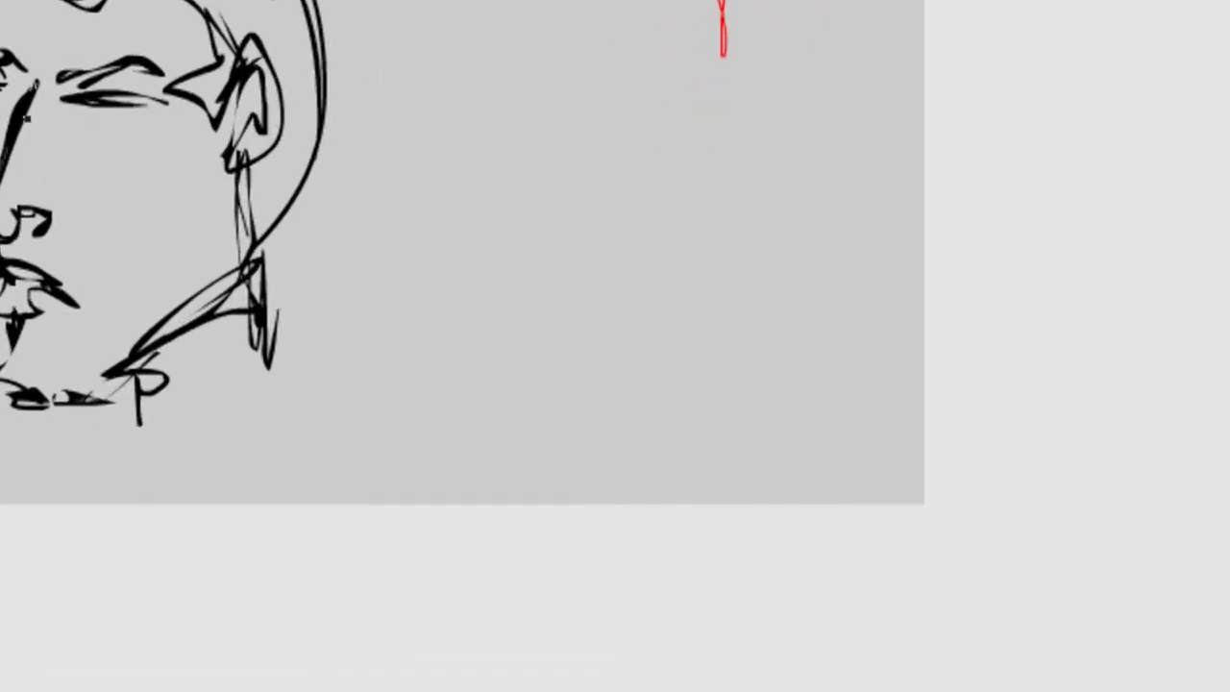
mouse_move(10, 396)
left_mouse_down()
mouse_move(193, 322)
mouse_move(286, 311)
left_mouse_up()
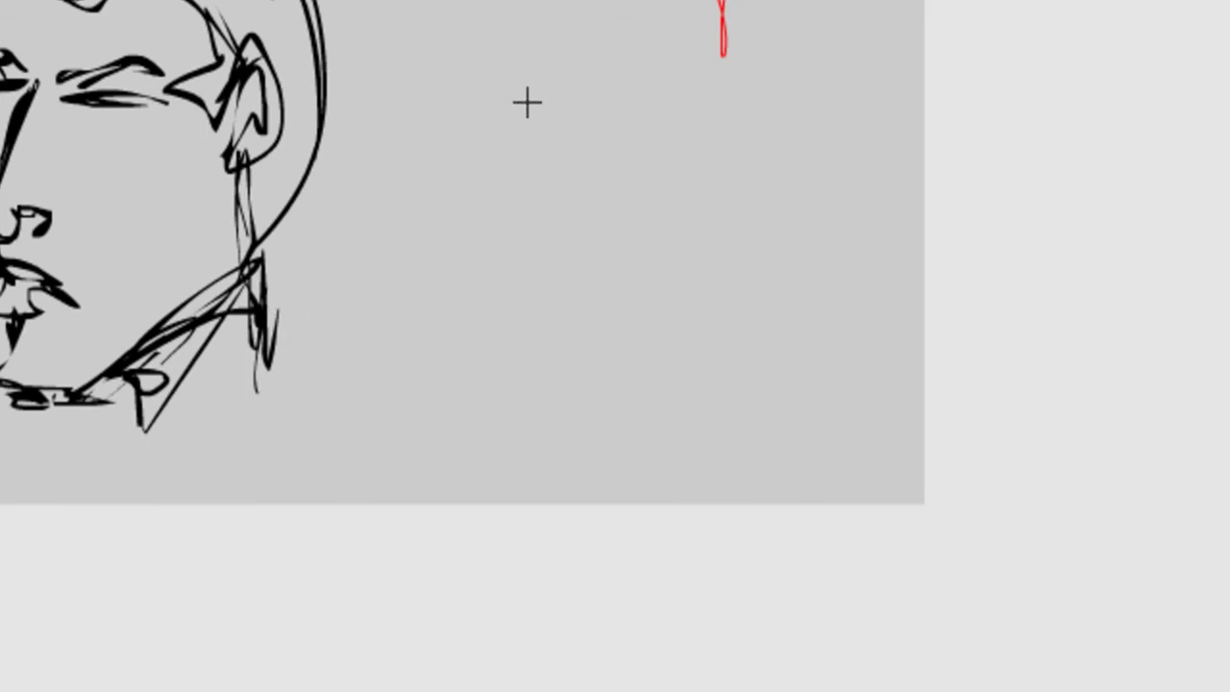
Draw several overlapping black rectangles with red outlines below the red head and delete them all.
mouse_move(471, 133)
left_mouse_down()
mouse_move(798, 351)
mouse_move(821, 354)
left_mouse_up()
left_click_drag(904, 230, 642, 455)
left_click_drag(435, 272, 607, 463)
left_click_drag(729, 318, 519, 546)
left_click_drag(583, 98, 835, 307)
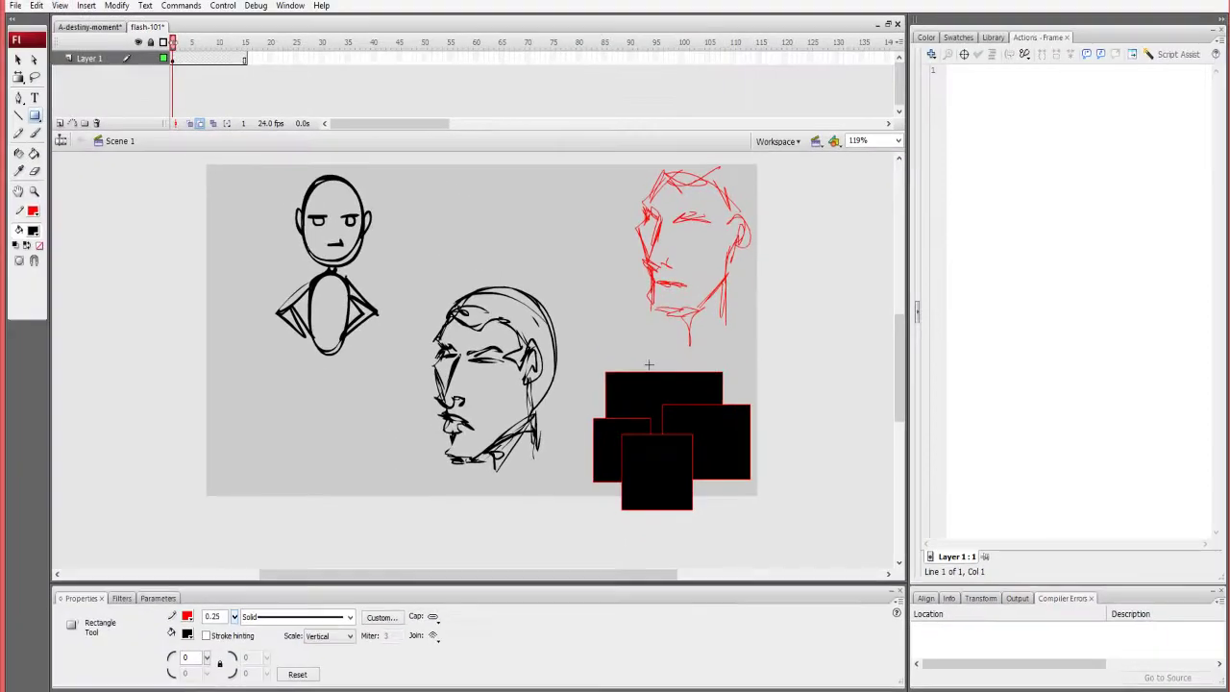
key("v")
left_click_drag(799, 352, 586, 538)
key("Delete")
Draw a black oval with a red outline below the red head and undo it.
key("o")
left_click_drag(620, 366, 711, 464)
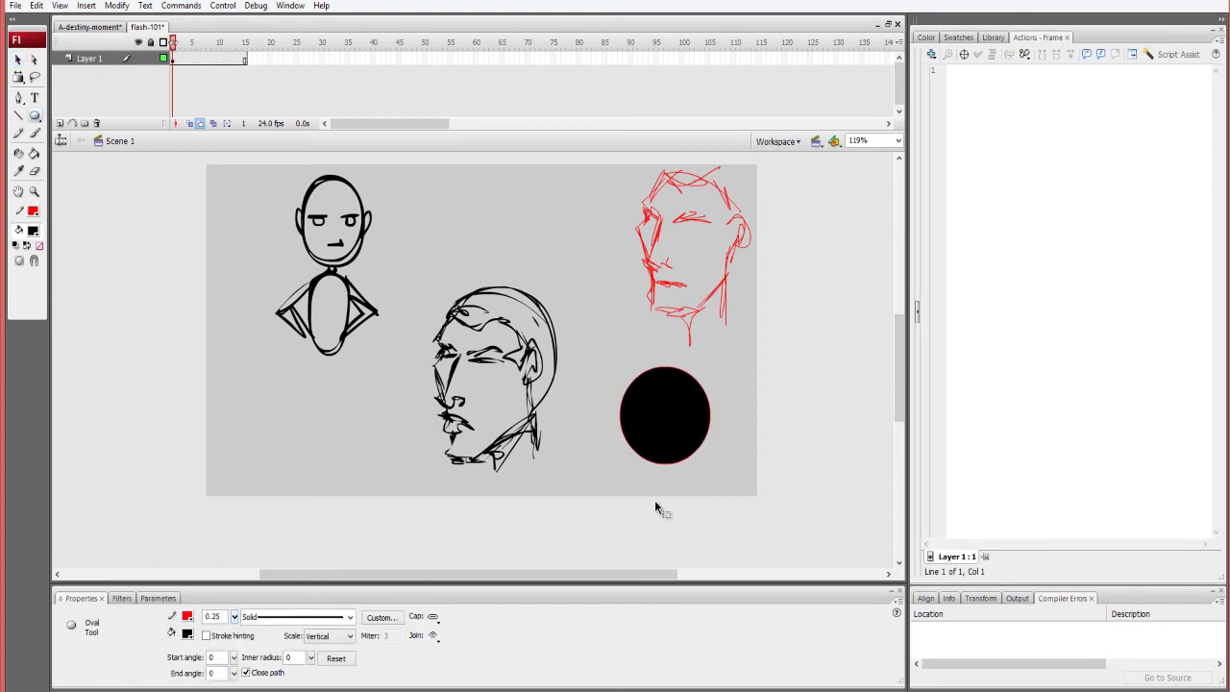
key("ctrl+z")
Draw a vertical, a horizontal and a diagonal red line with the Line tool and undo all three.
key("n")
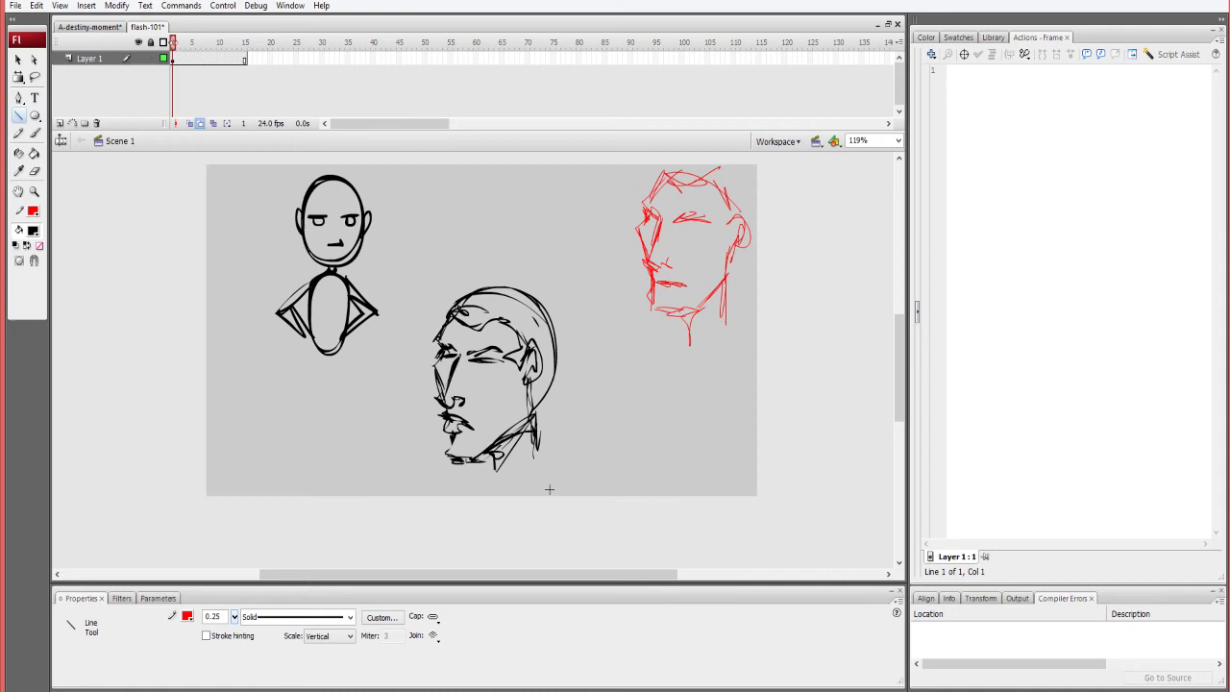
left_click_drag(234, 341, 235, 495)
left_click_drag(186, 442, 325, 442)
left_click_drag(204, 368, 334, 508)
key("ctrl+z")
key("ctrl+z")
key("ctrl+z")
Draw crossing red lines with a diagonal corner at the stage's lower-left edge and fill the enclosed area with black.
left_click_drag(175, 400, 175, 517)
mouse_move(135, 420)
left_mouse_down()
mouse_move(409, 420)
mouse_move(387, 555)
left_mouse_up()
left_click_drag(221, 507, 429, 504)
left_click_drag(302, 527, 402, 421)
key("k")
left_click(322, 458)
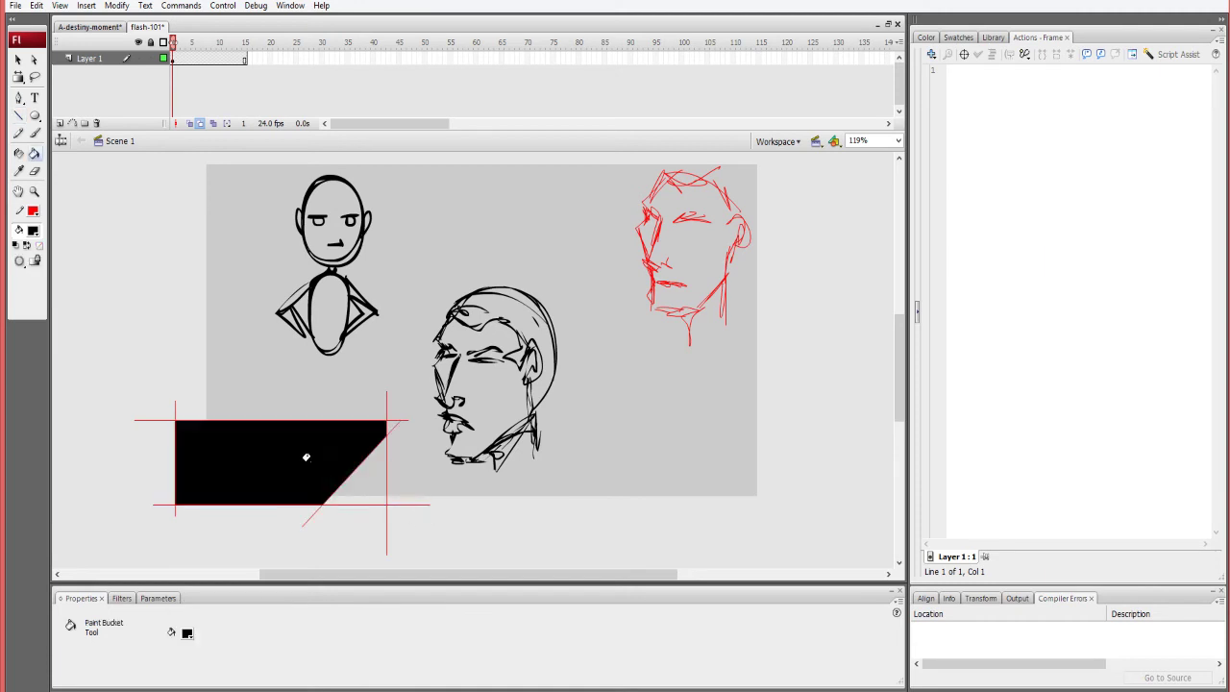
Select the connected red lines, undo the black fill, and fill the same enclosed area again with the Paint Bucket.
key("v")
double_click(352, 488)
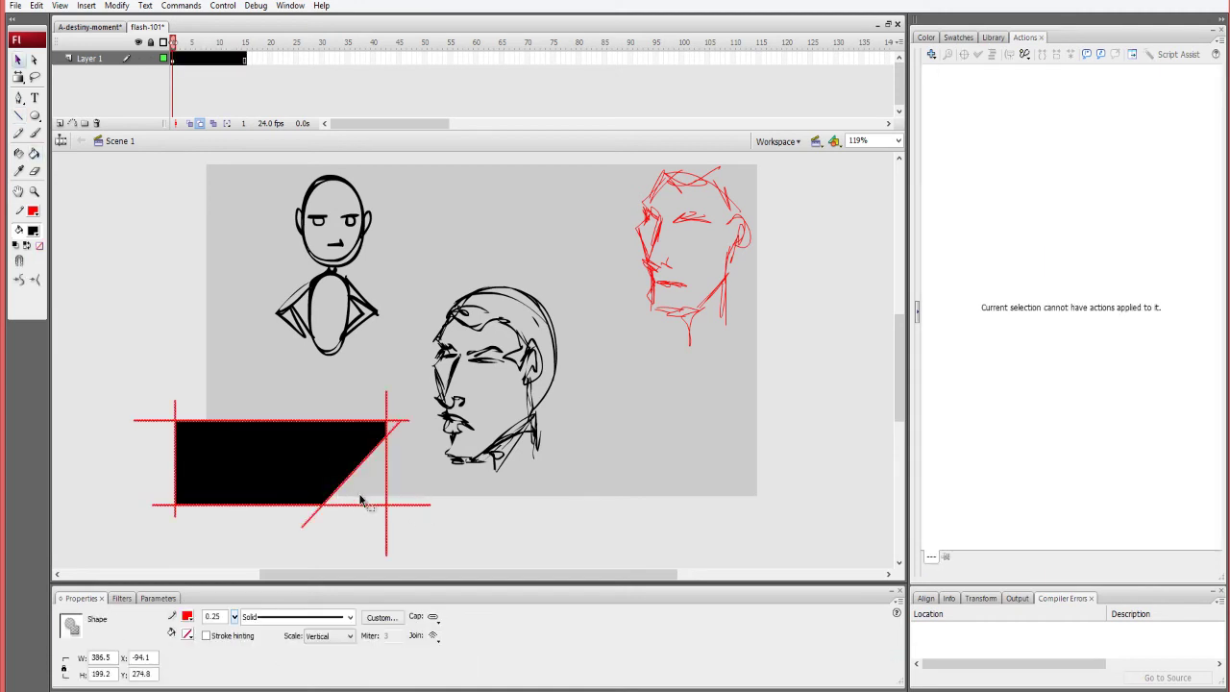
left_click(364, 495)
key("ctrl+z")
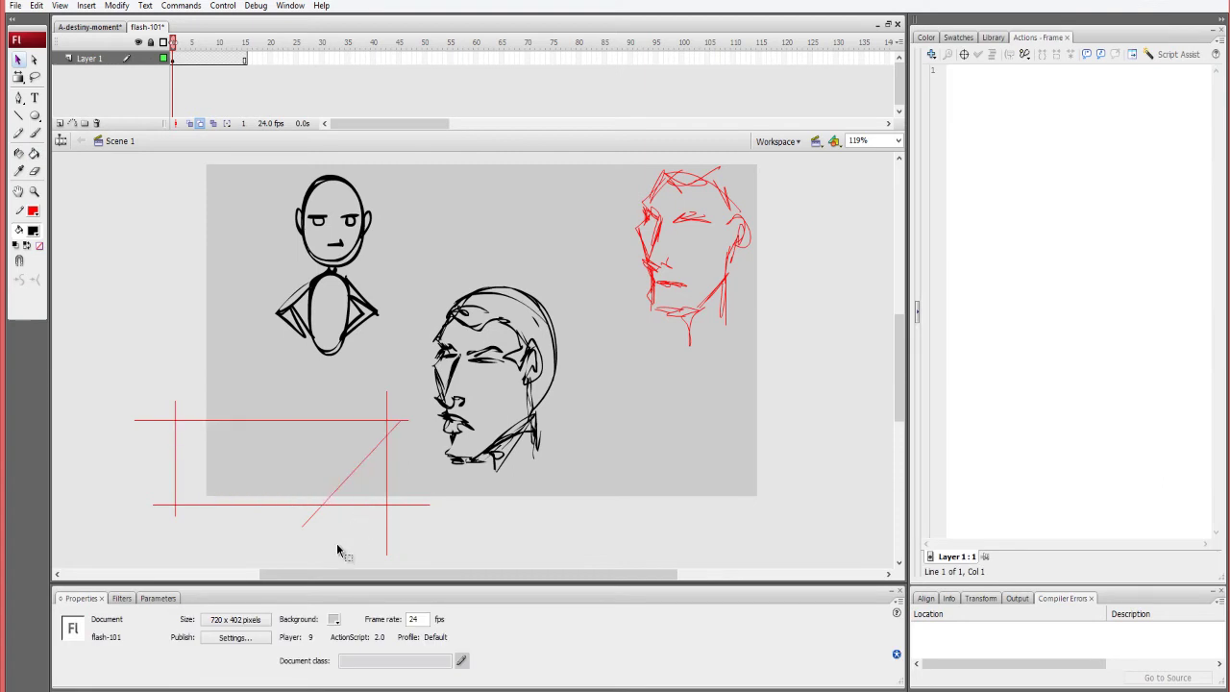
key("k")
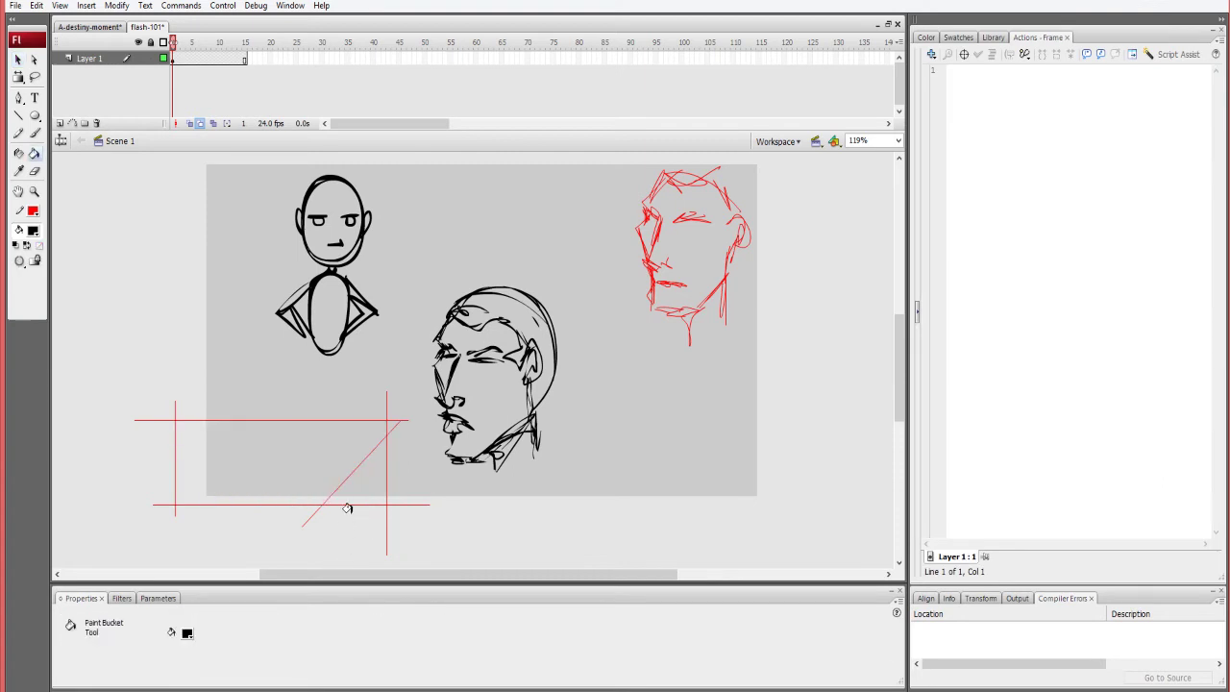
left_click(325, 468)
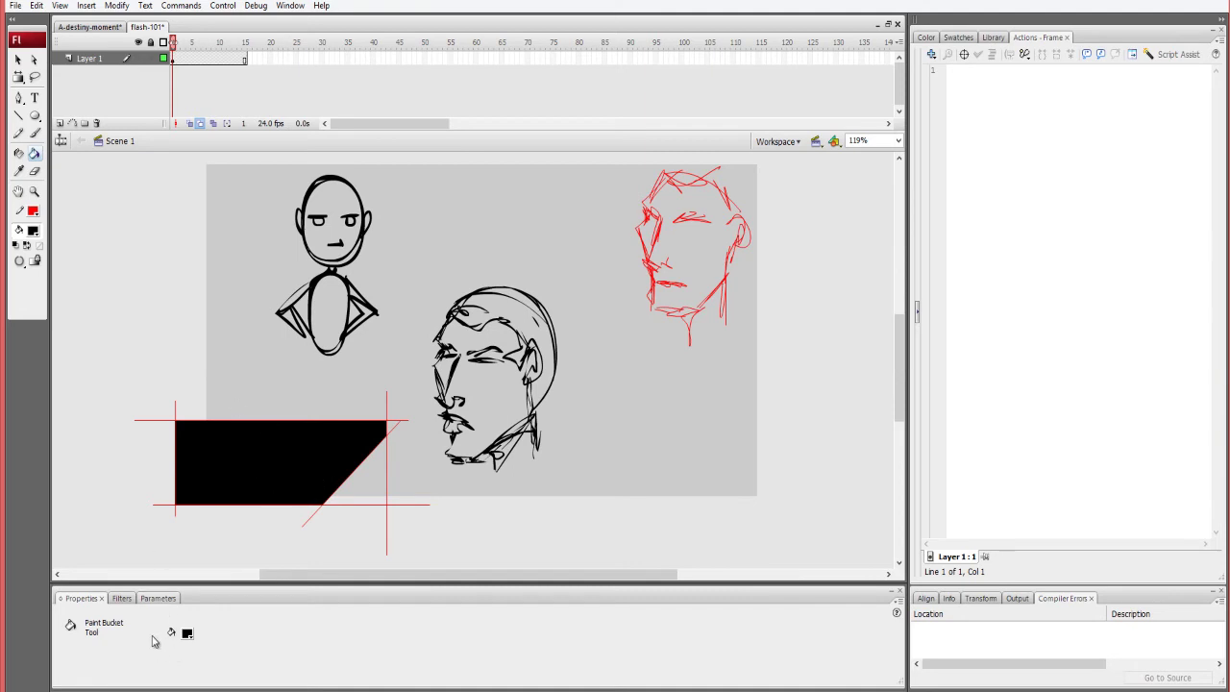
View the property settings of the Rectangle, Pencil and Text tools one after another.
key("r")
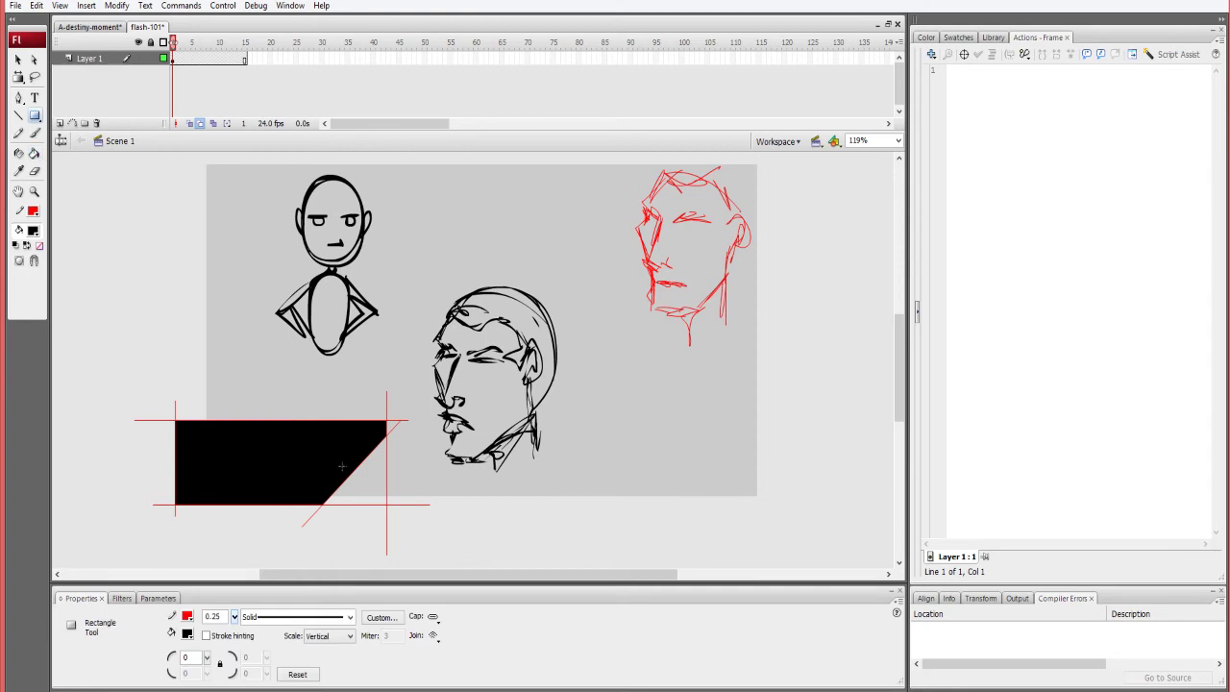
key("y")
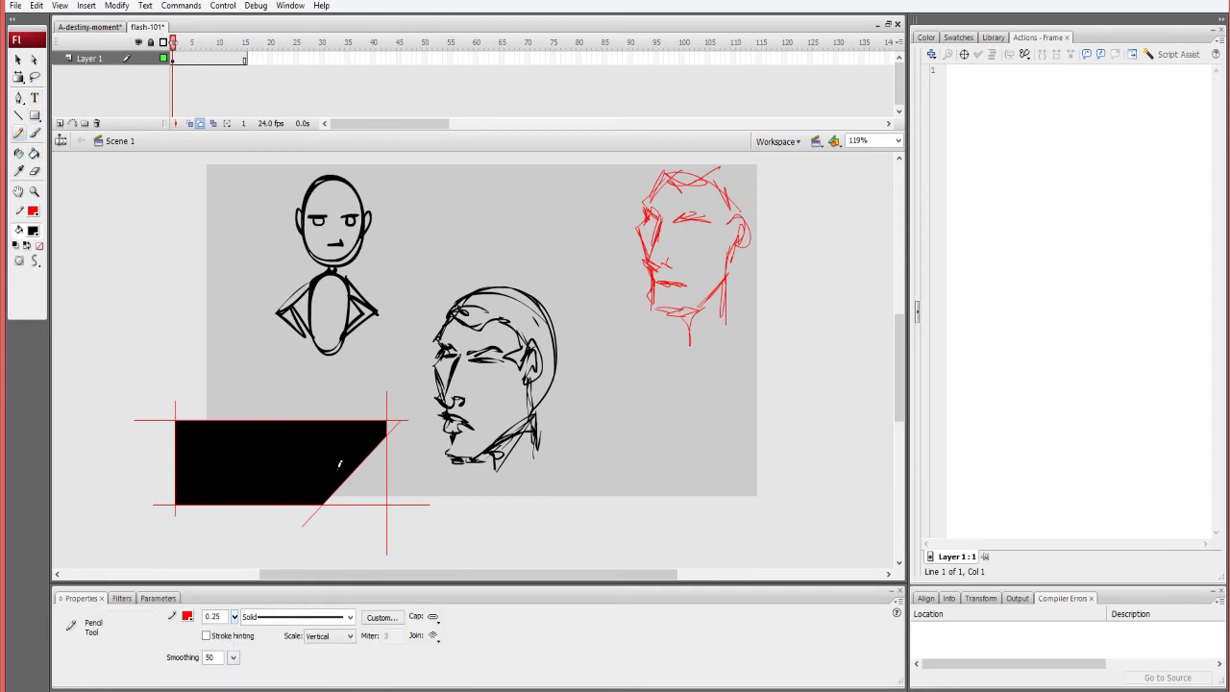
key("t")
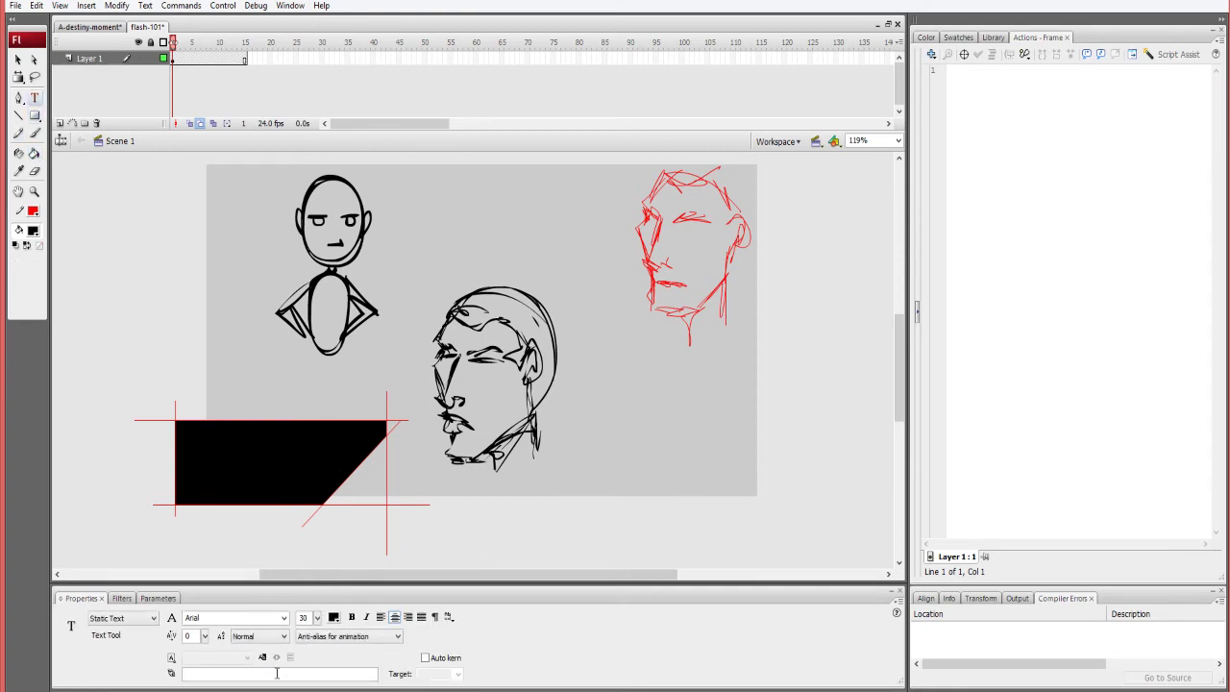
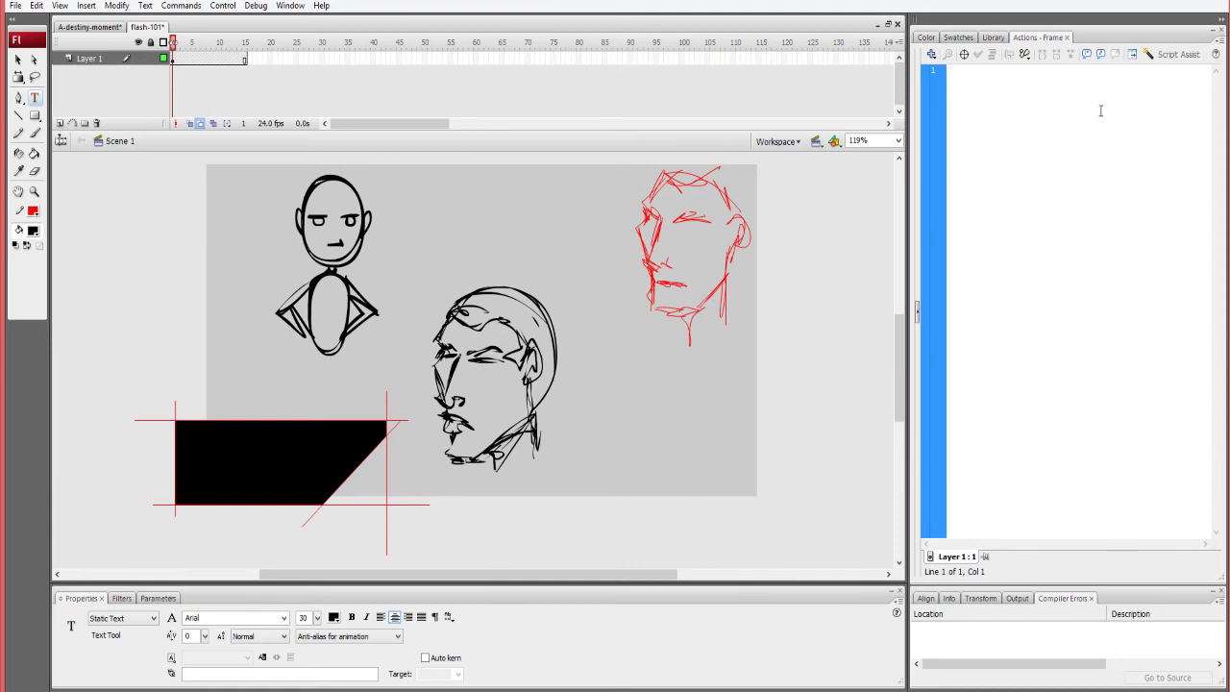
Turn Script Assist on for the frame's actions and turn it back off.
left_click(1048, 102)
left_click(1172, 54)
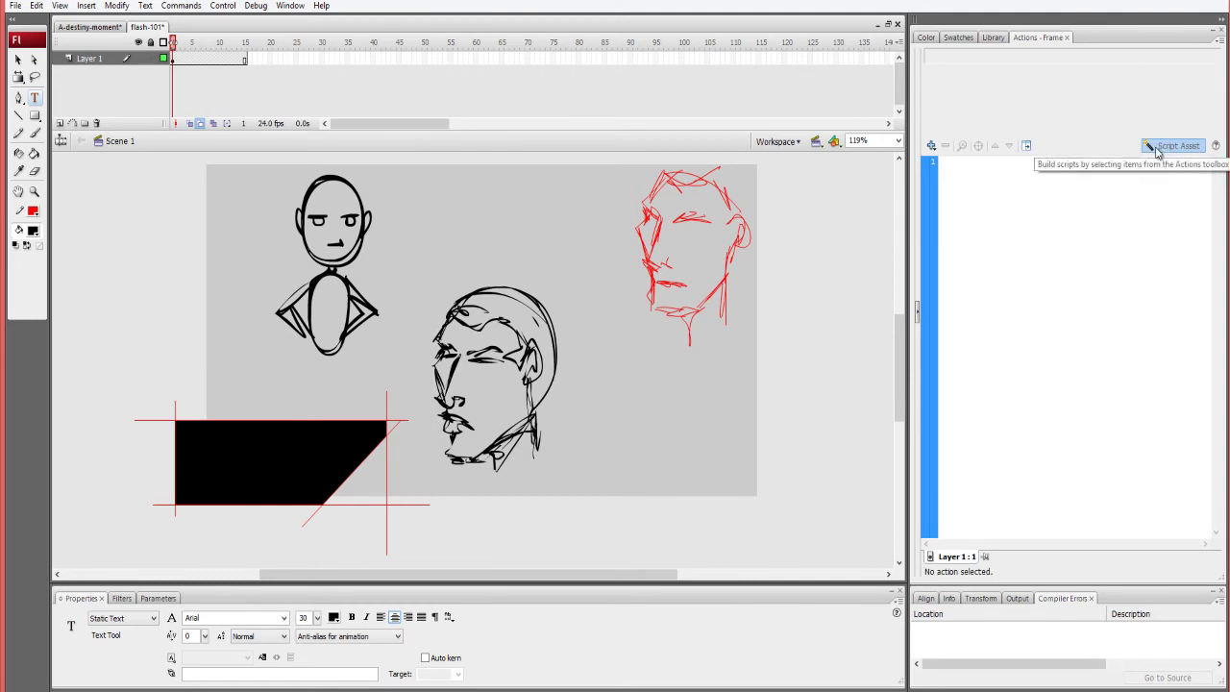
left_click(1165, 150)
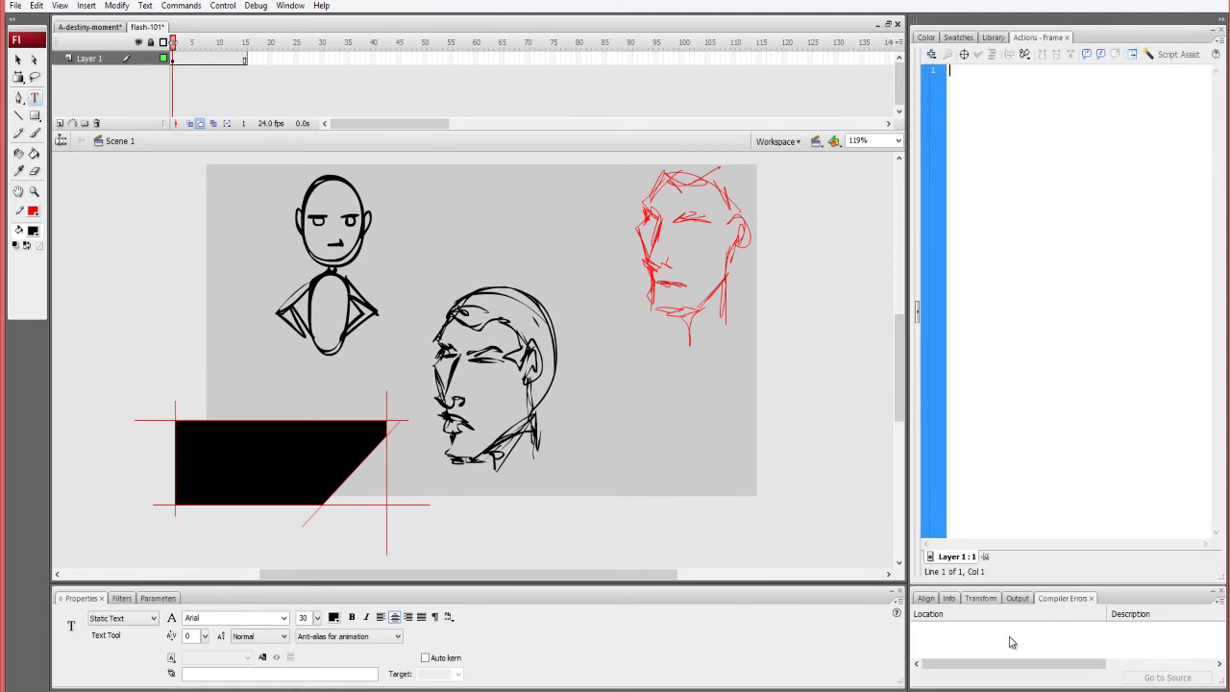
Look through the Info, Transform, Output and Compiler Errors views, ending on the Transform settings.
left_click(948, 597)
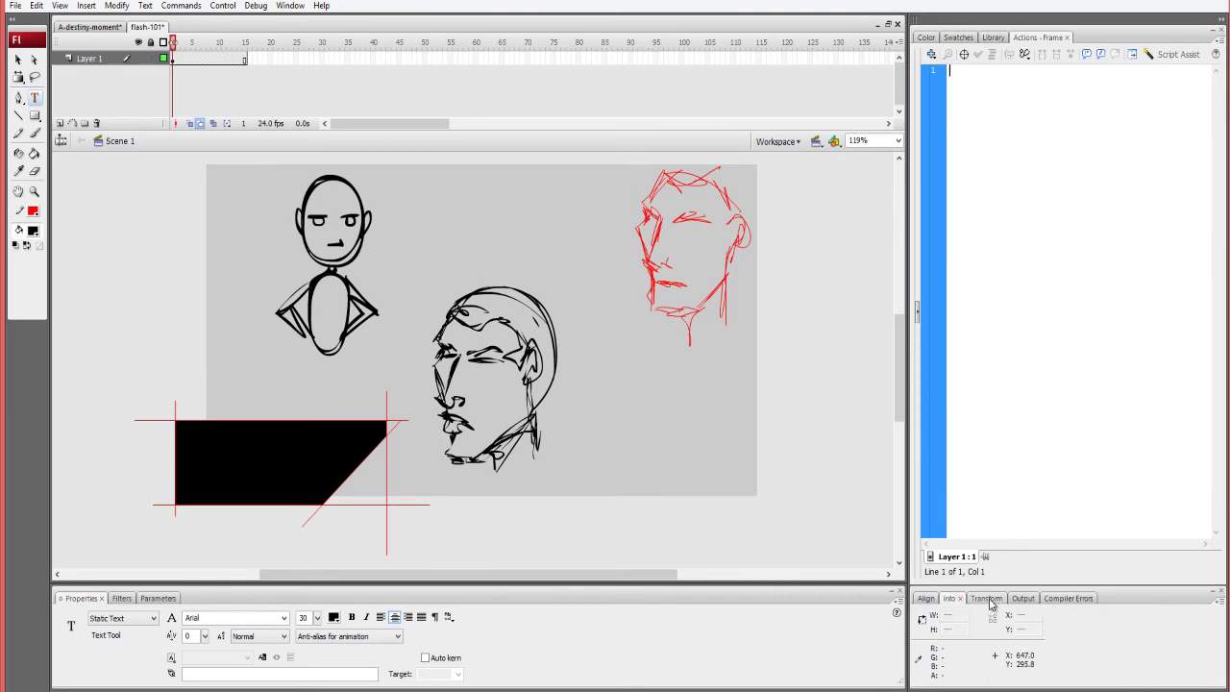
left_click(987, 599)
left_click(1022, 598)
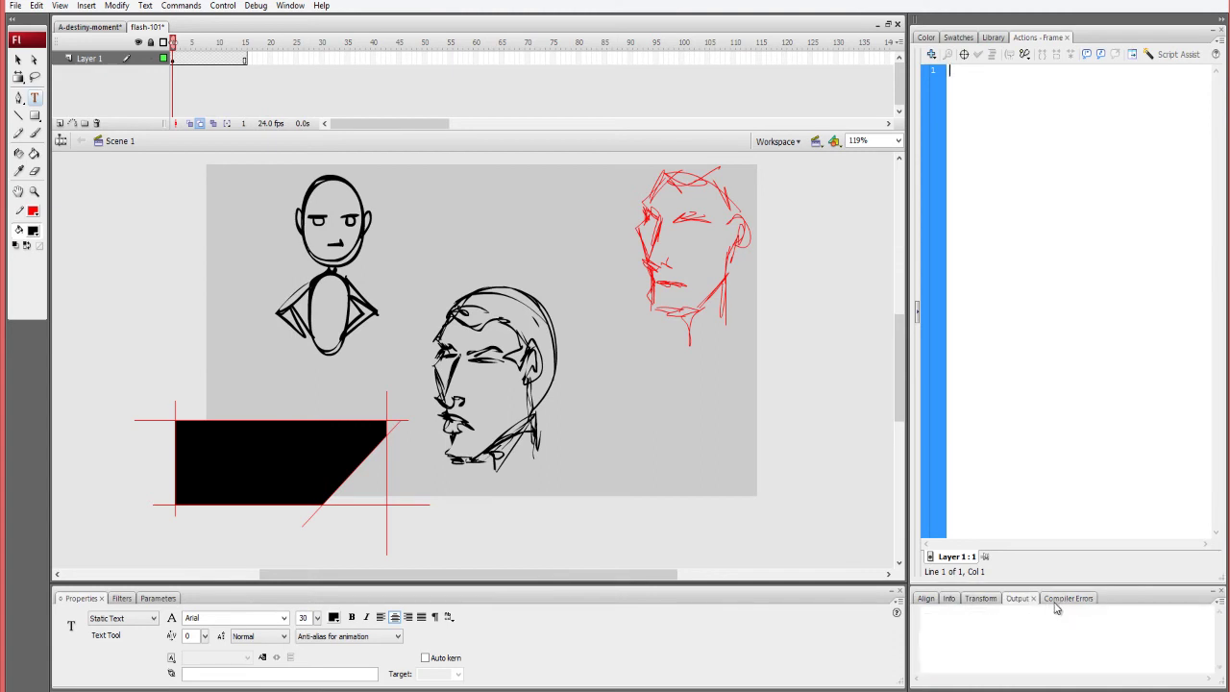
left_click(1062, 600)
left_click(1017, 600)
left_click(979, 598)
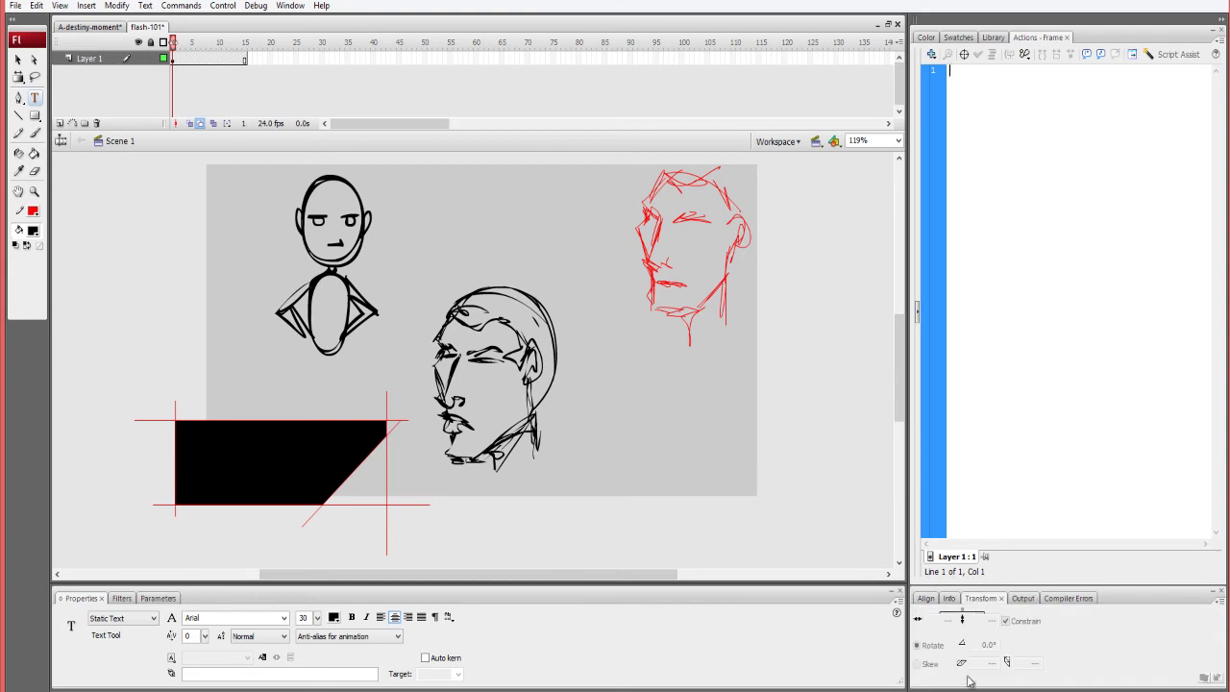
Try to place a text box on the empty area below the red head and undo it.
left_click_drag(621, 379, 714, 409)
type("V")
key("ctrl+z")
key("ctrl+z")
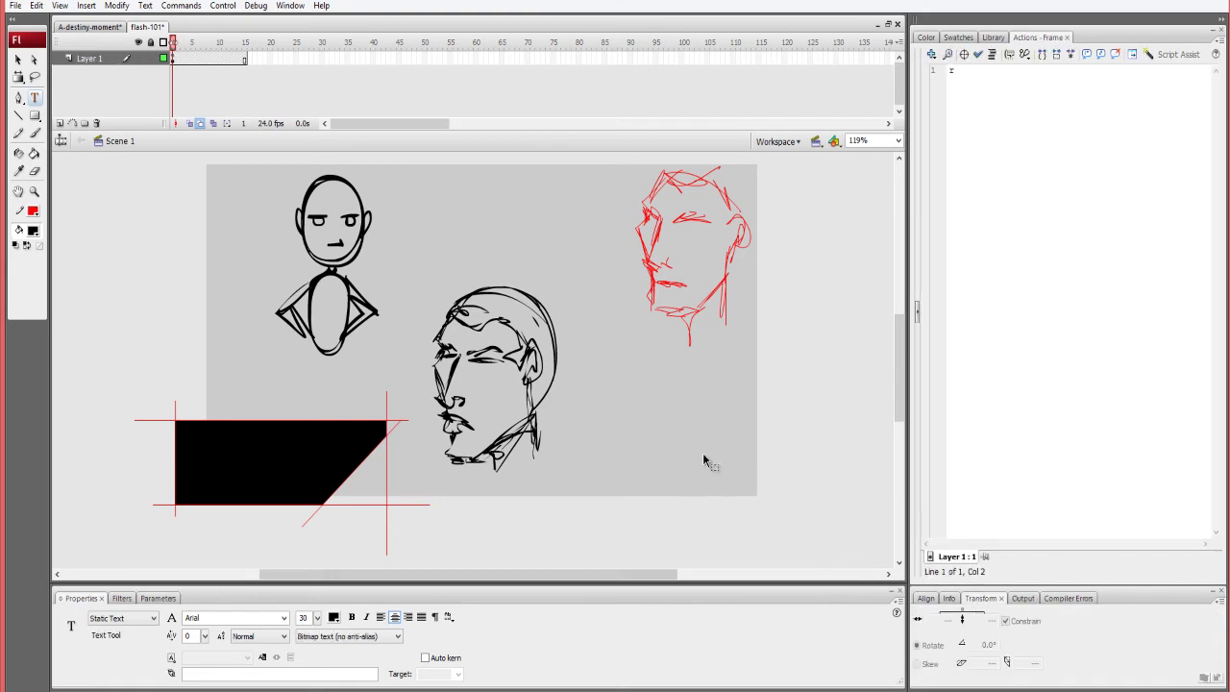
Draw a black rectangle with a red outline, about 104 by 94 px, below the red head and scale it to 90%.
key("r")
left_click_drag(642, 426, 721, 504)
key("v")
left_click(716, 502)
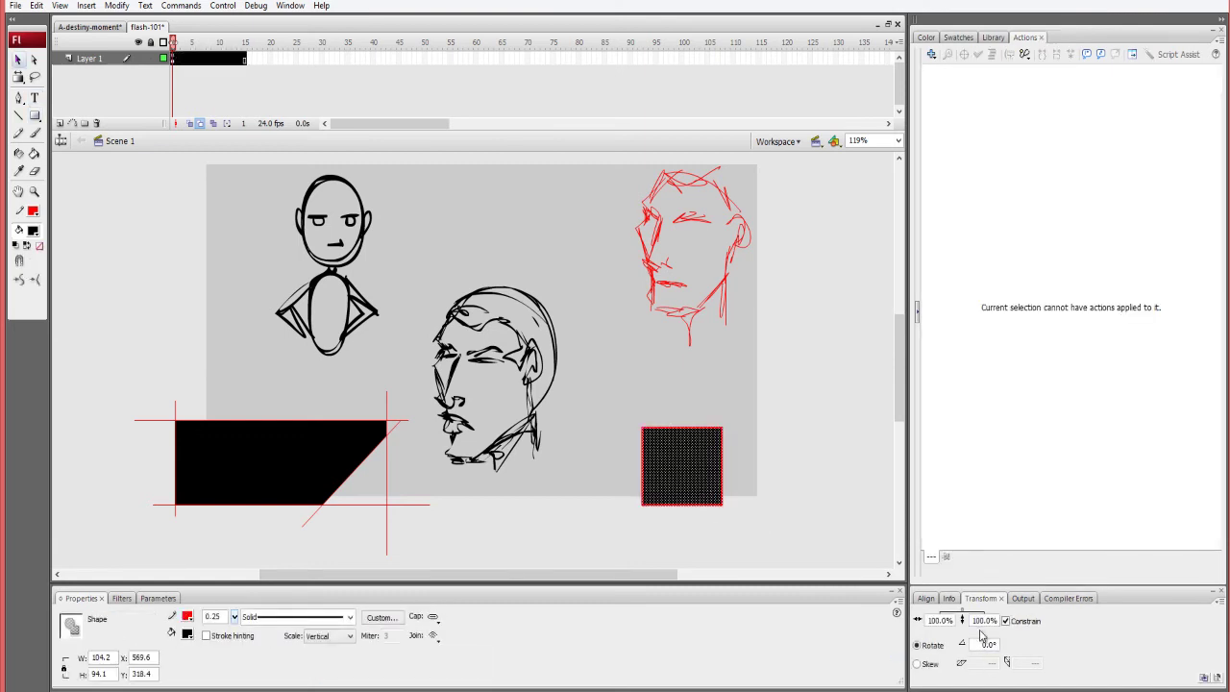
left_click(940, 621)
type("90")
key("Return")
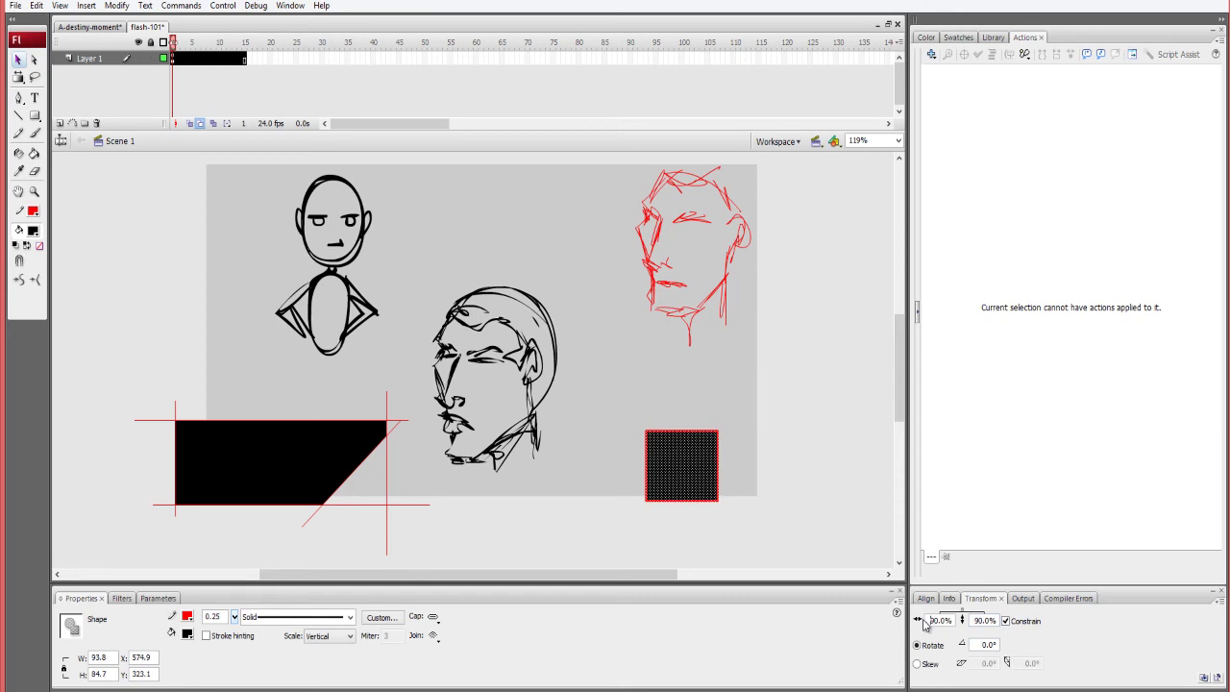
Show the Info values and move the small black square up to about X 573, Y 271.
left_click(948, 599)
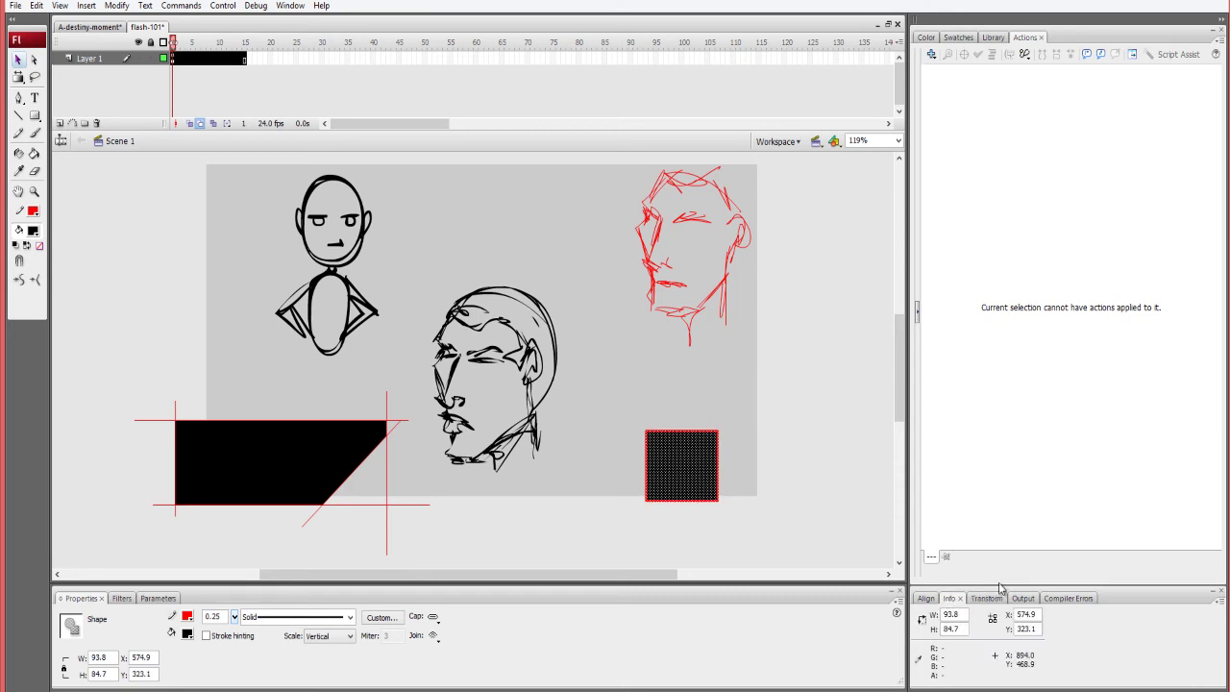
left_click_drag(709, 473, 663, 457)
Try centring the small black square on the stage with the alignment options, undo it and deselect the square.
left_click(926, 597)
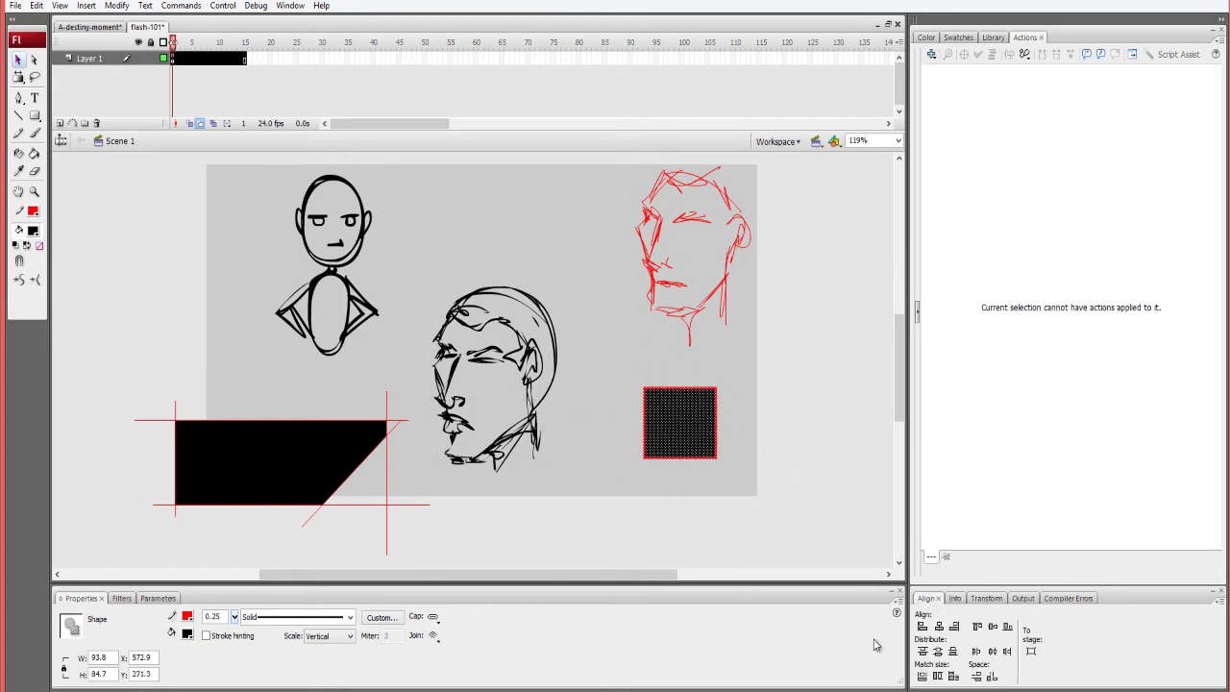
left_click(939, 627)
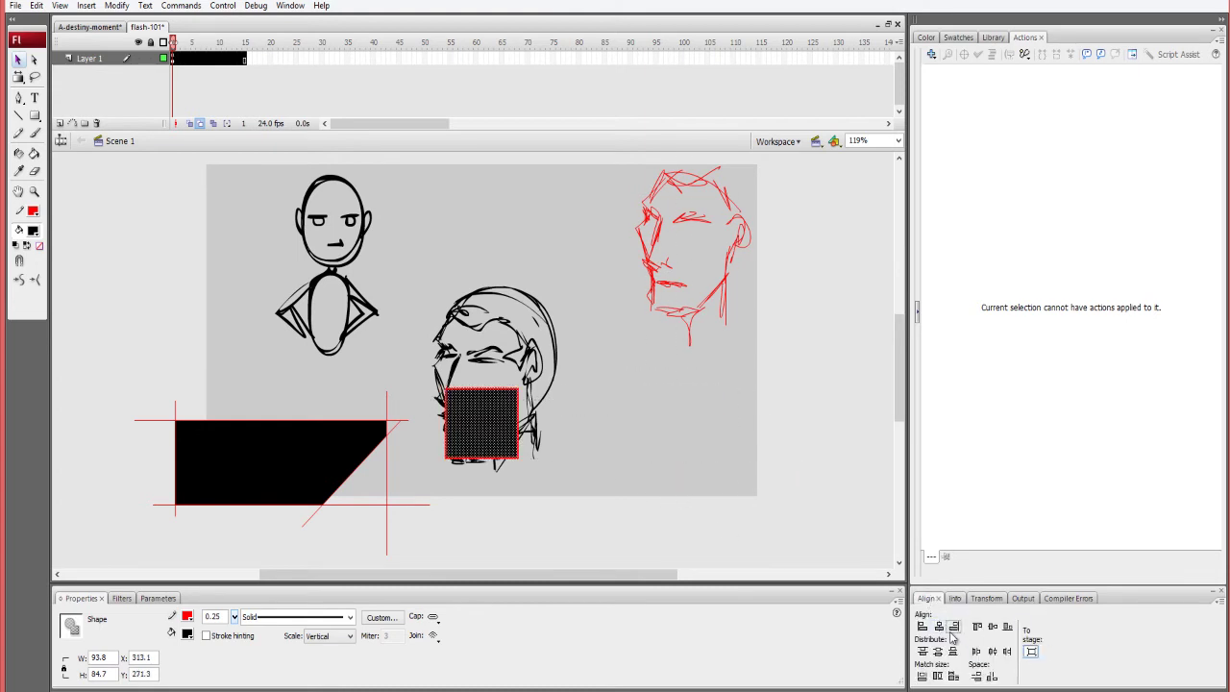
left_click(994, 626)
key("ctrl+z")
key("ctrl+z")
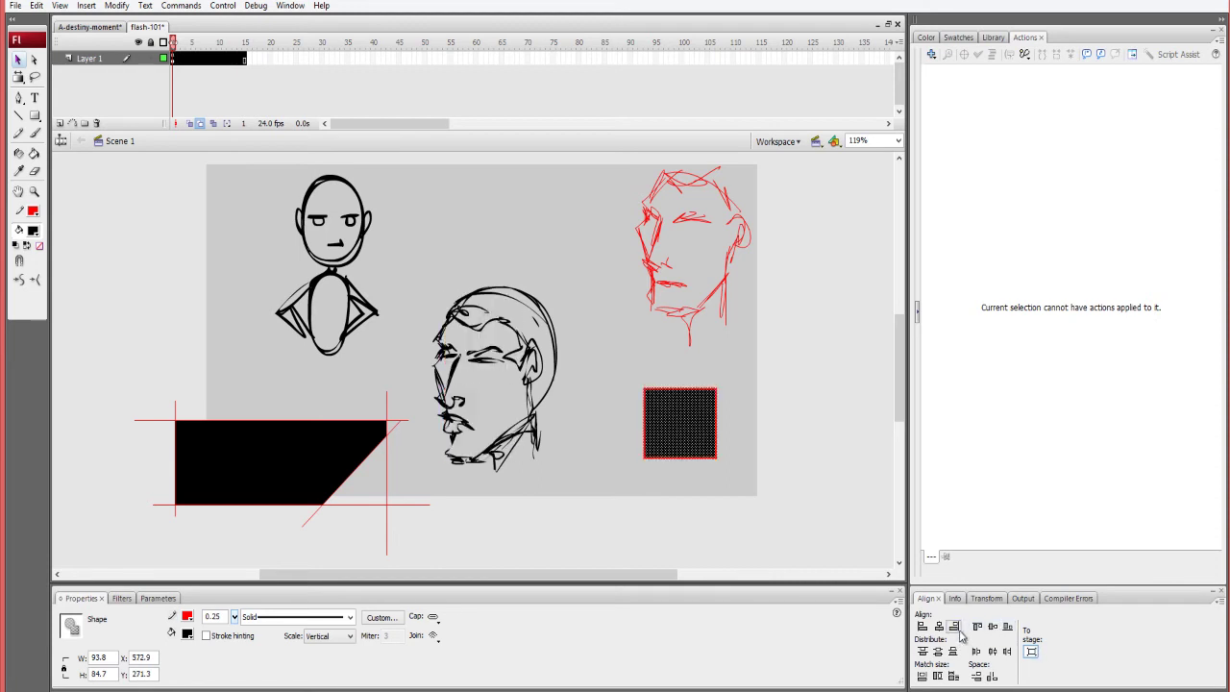
left_click(684, 492)
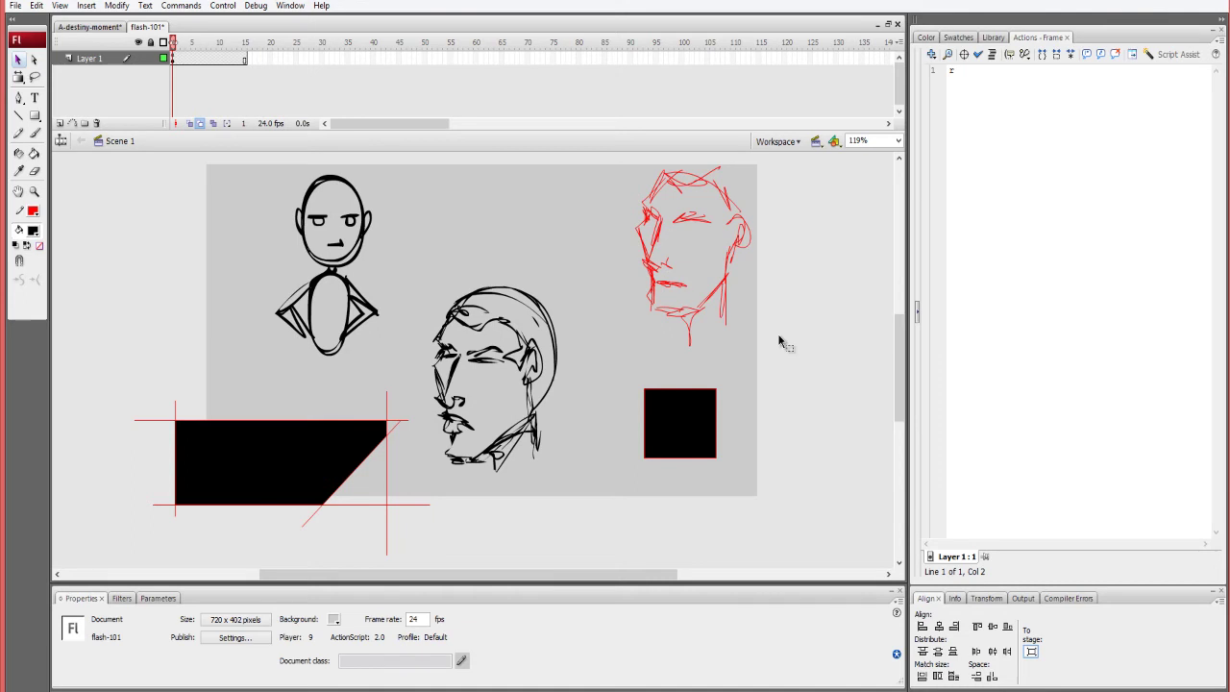
Try filling the ear area of the black profile head with the Paint Bucket and undo the fill.
key("k")
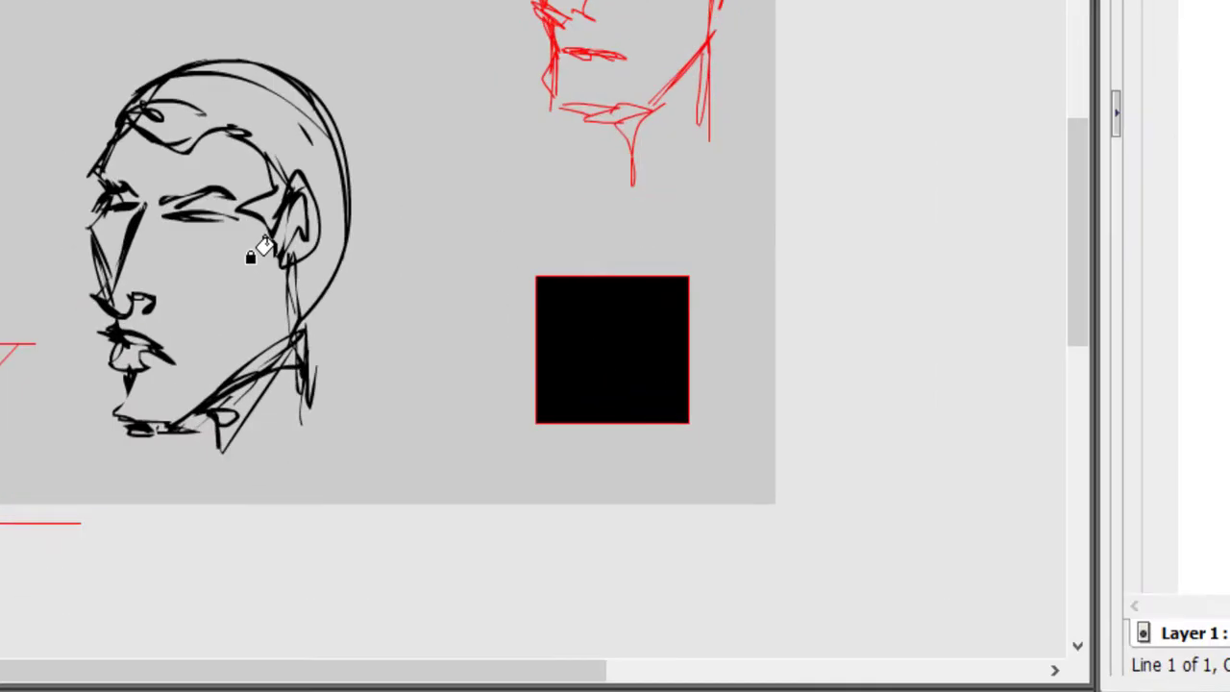
left_click(308, 226)
left_click(318, 263)
key("v")
key("ctrl+z")
key("ctrl+z")
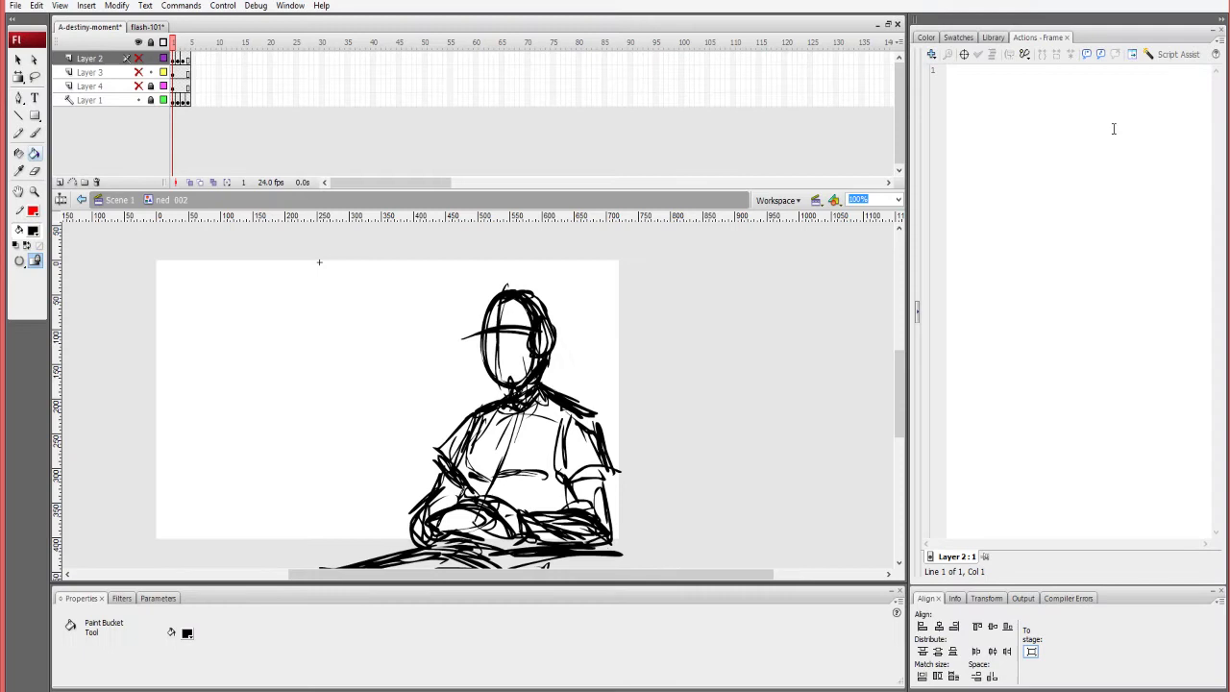
Select the spacemap bitmap in the A-destiny-moment library and return to the flash-101 document.
left_click(992, 36)
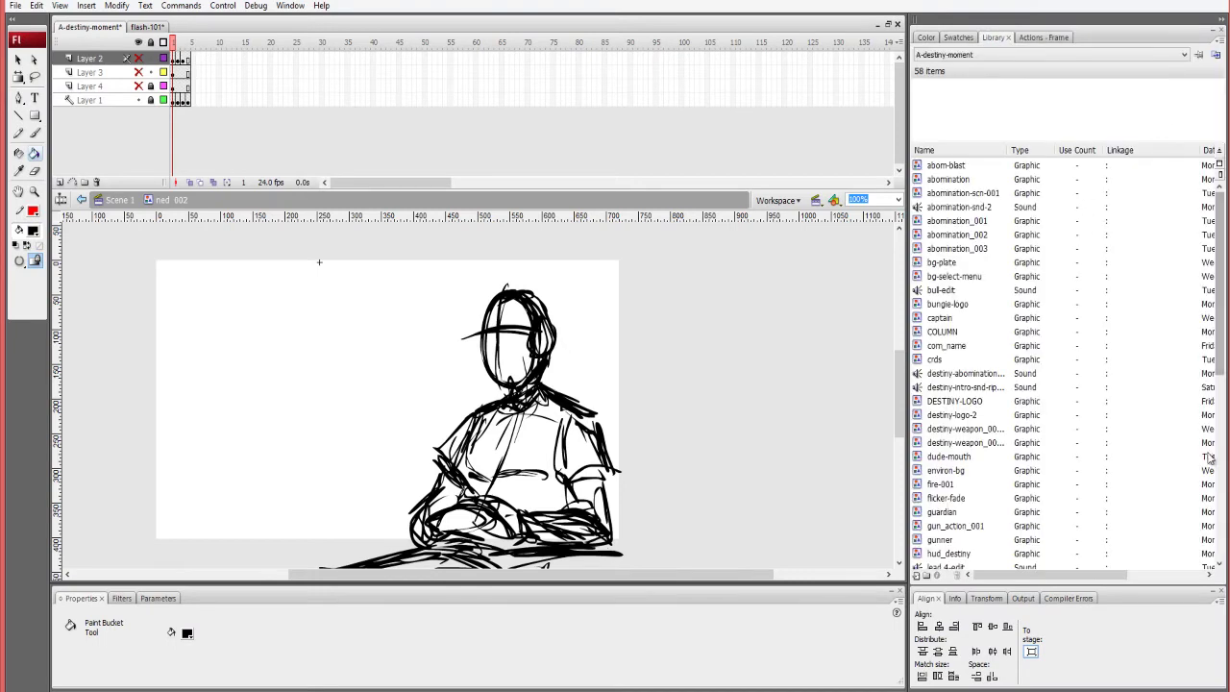
left_click_drag(1218, 360, 1215, 554)
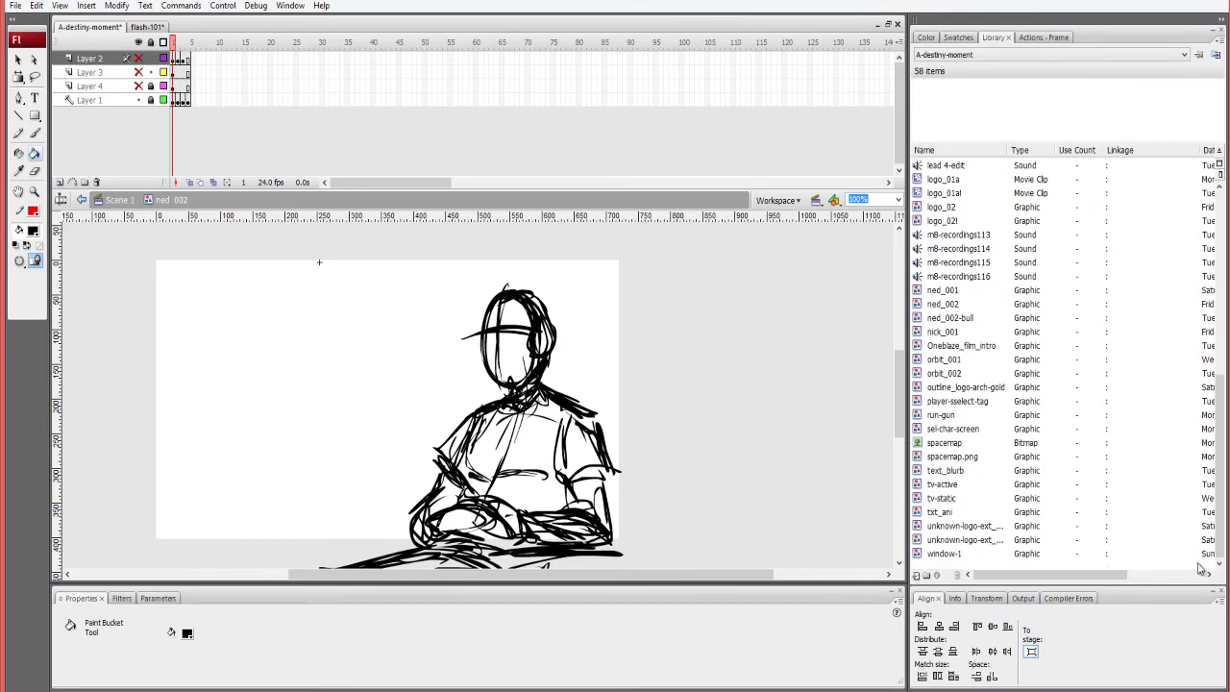
left_click(951, 443)
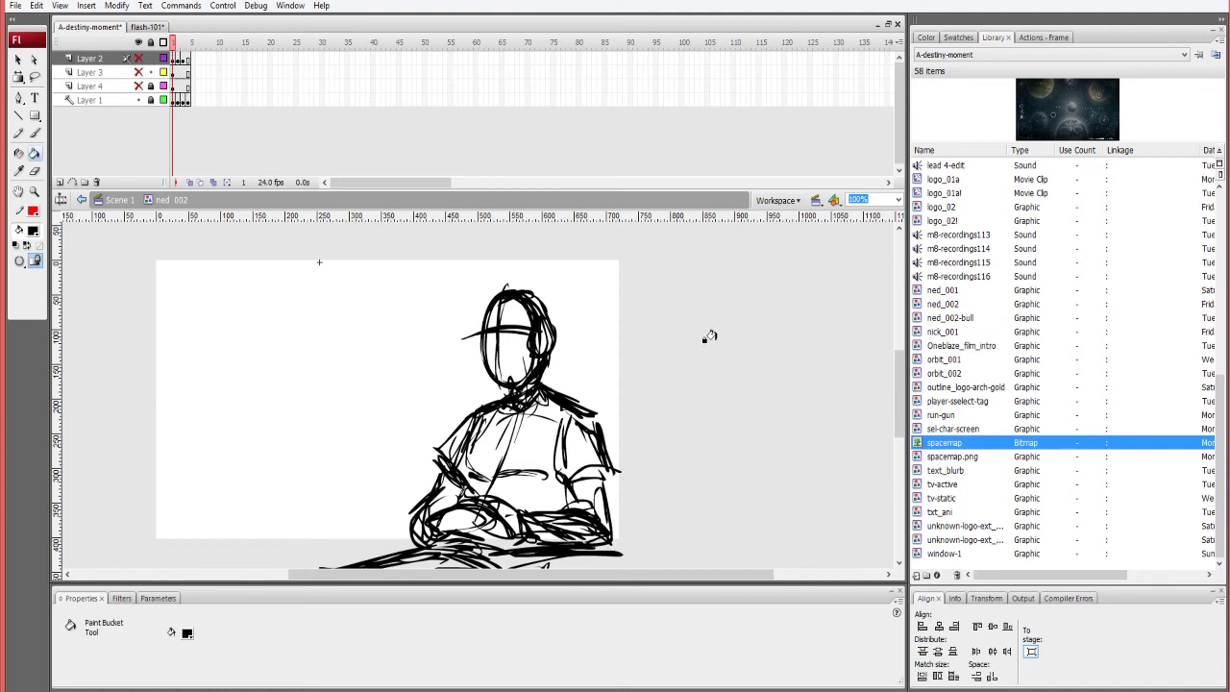
left_click(146, 27)
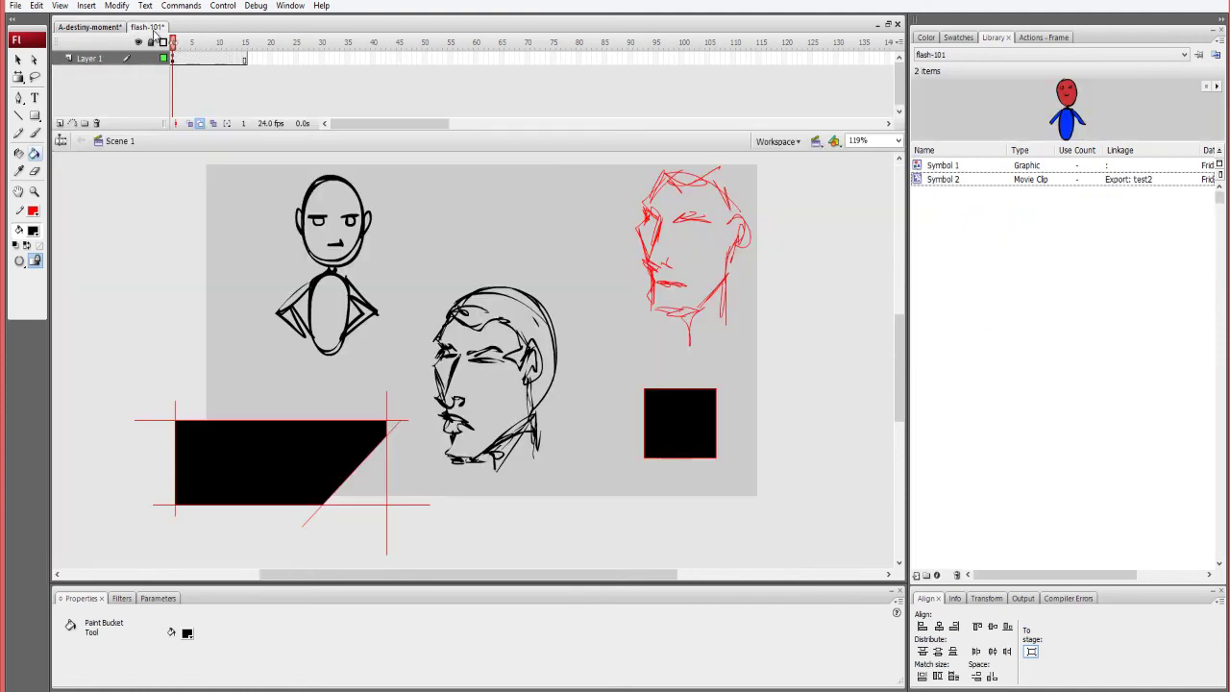
Add an empty keyframe at frame 15 of Layer 1 and turn off onion skinning.
left_click(244, 57)
key("F6")
key("Delete")
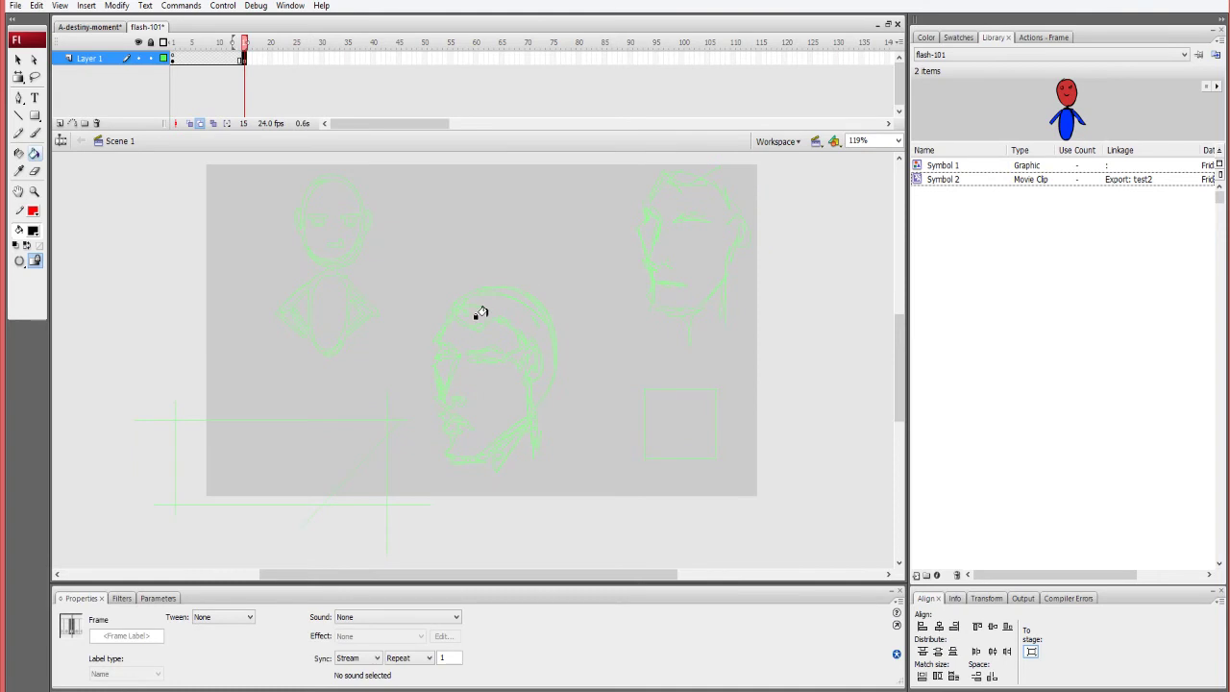
left_click(200, 123)
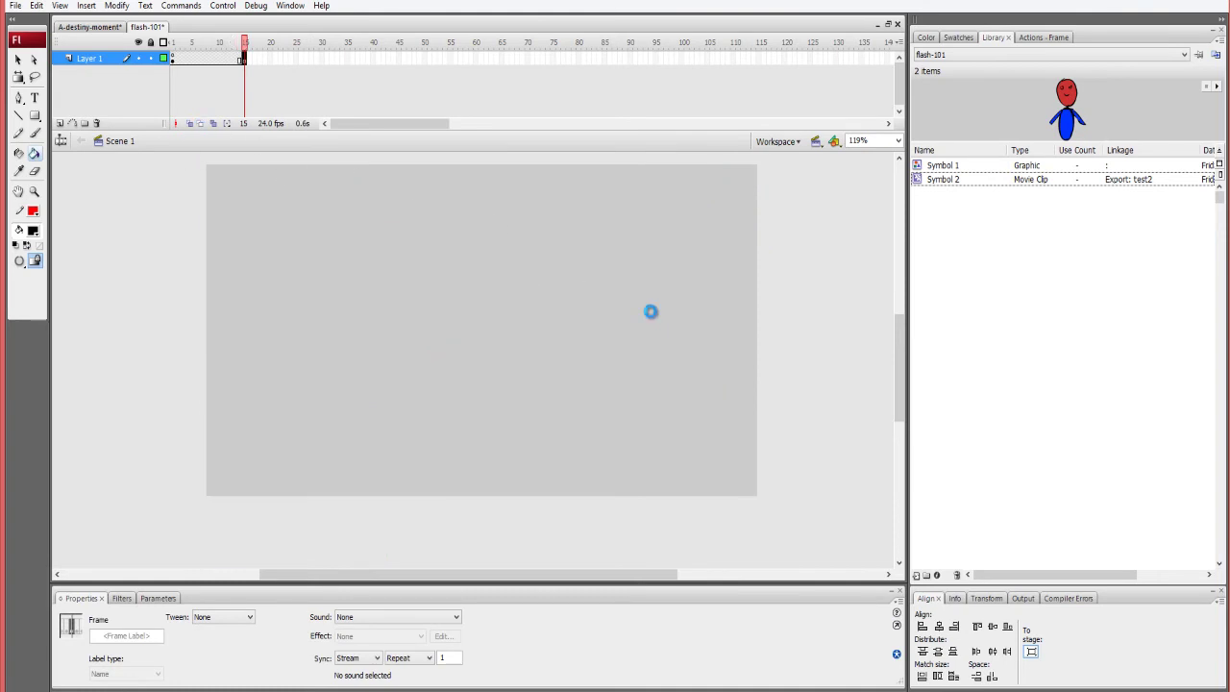
Paste the spacemap bitmap onto frame 15 and scale it to about 366 by 204 px near the middle of the stage.
key("ctrl+shift+v")
key("q")
left_click(668, 339)
left_click_drag(206, 166, 617, 413)
left_click_drag(712, 466, 433, 287)
left_click(659, 311)
left_click(597, 351)
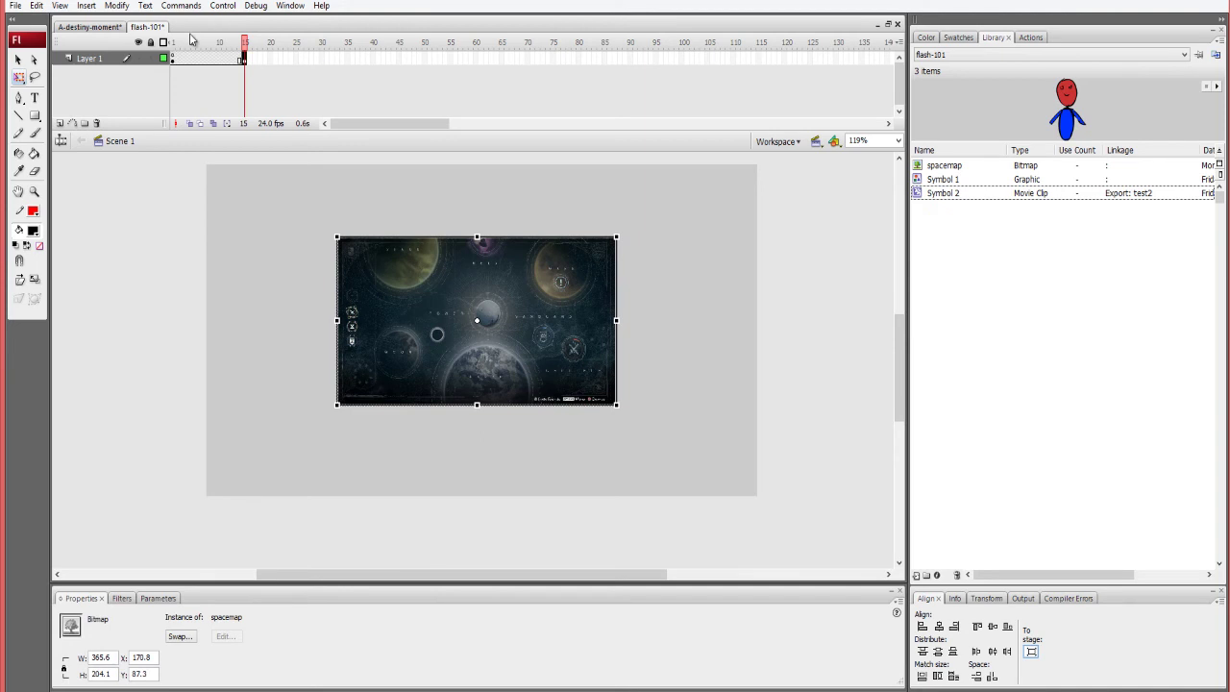
Break apart the spacemap bitmap and select a small area about 30 by 23 px at its right edge.
left_click(118, 7)
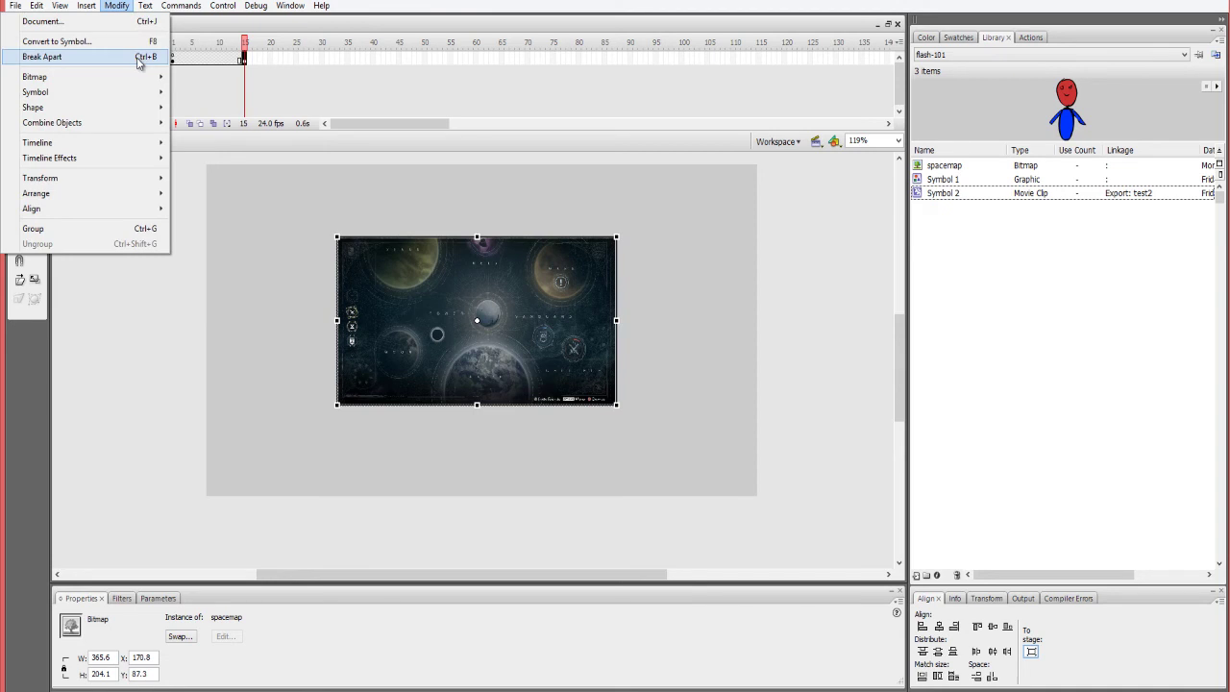
left_click(109, 58)
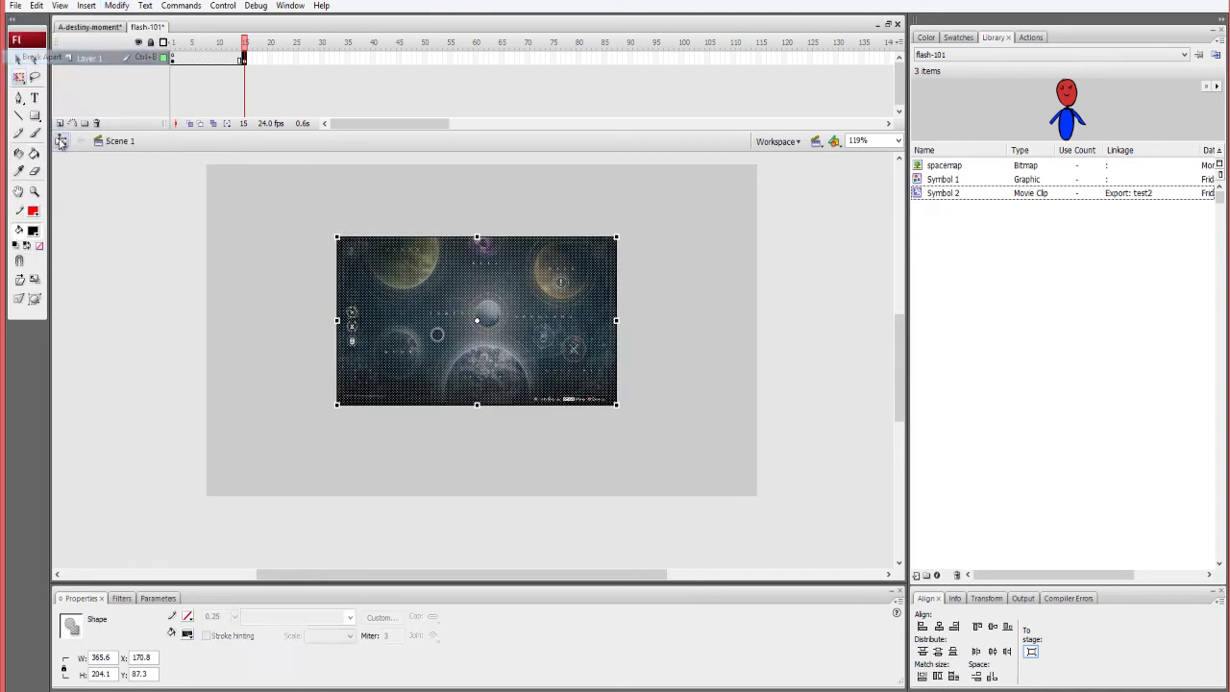
key("z")
left_click_drag(518, 289, 304, 414)
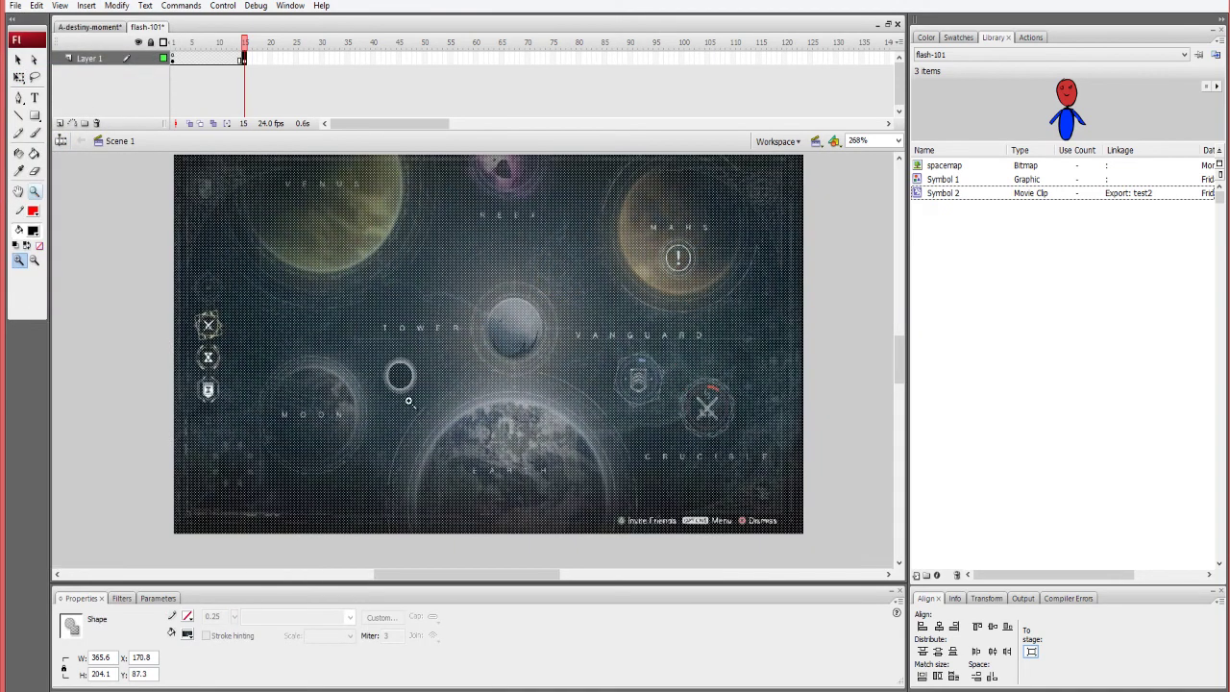
key("v")
left_click(839, 386)
left_click_drag(839, 391, 753, 433)
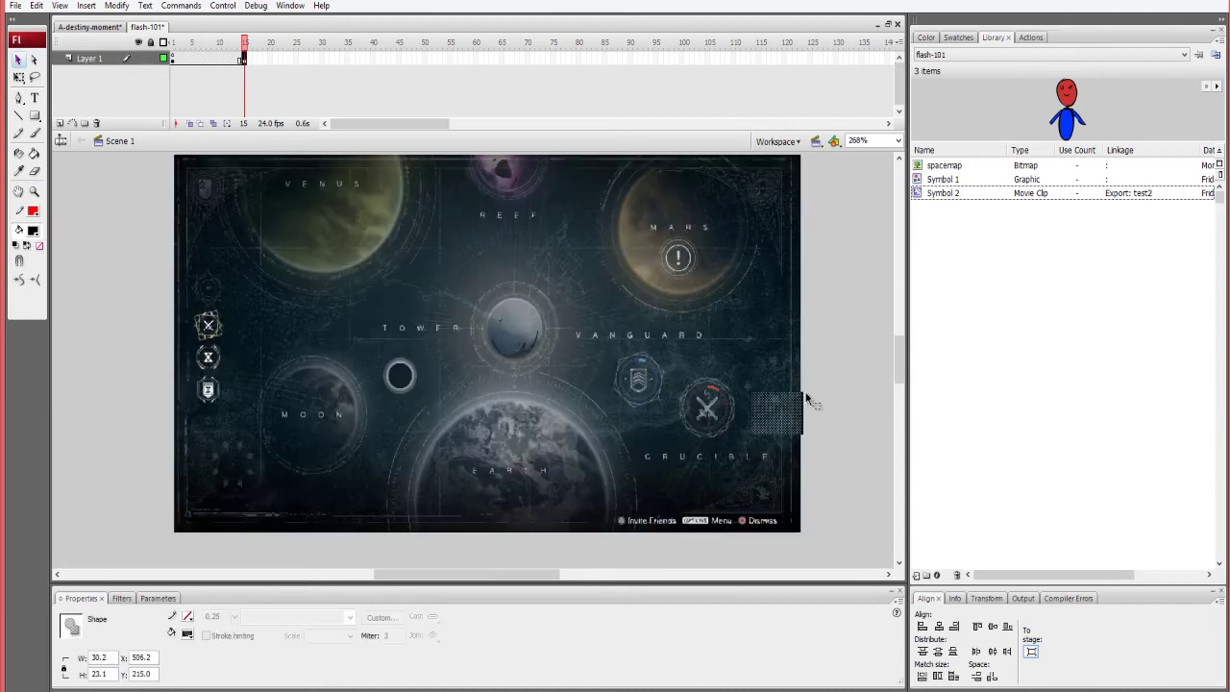
Undo the partial selection and the breaking apart of the spacemap bitmap.
left_click(846, 375)
key("ctrl+z")
key("ctrl+z")
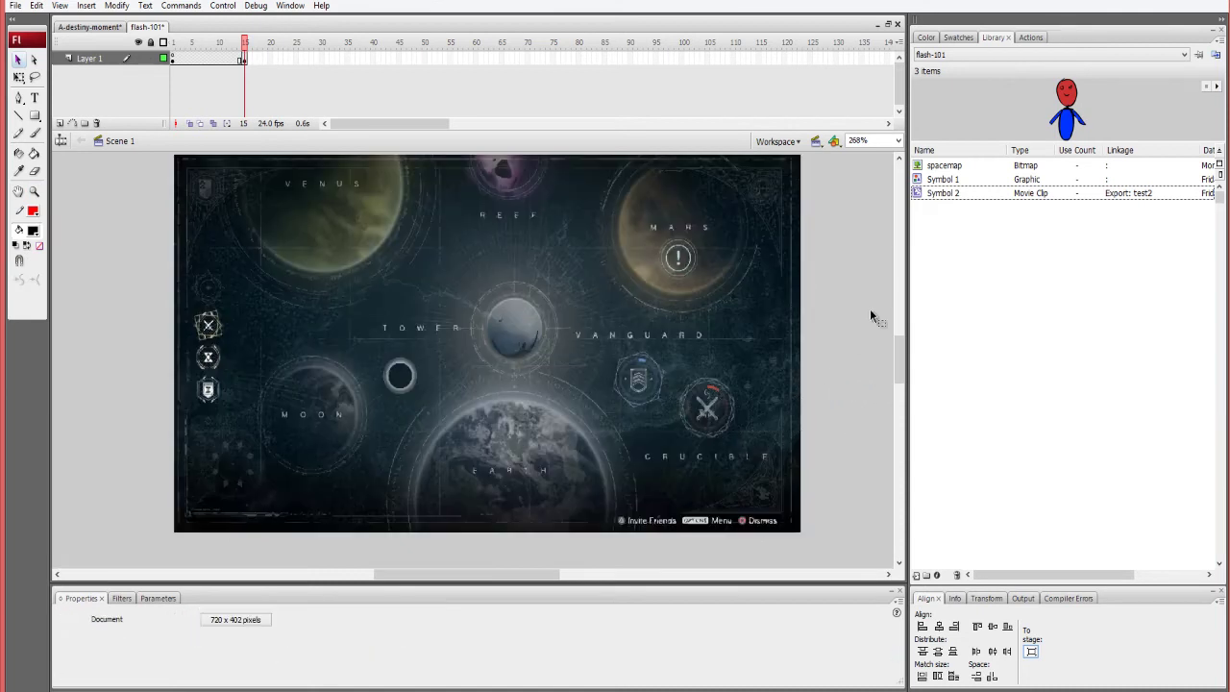
key("ctrl+z")
key("ctrl+z")
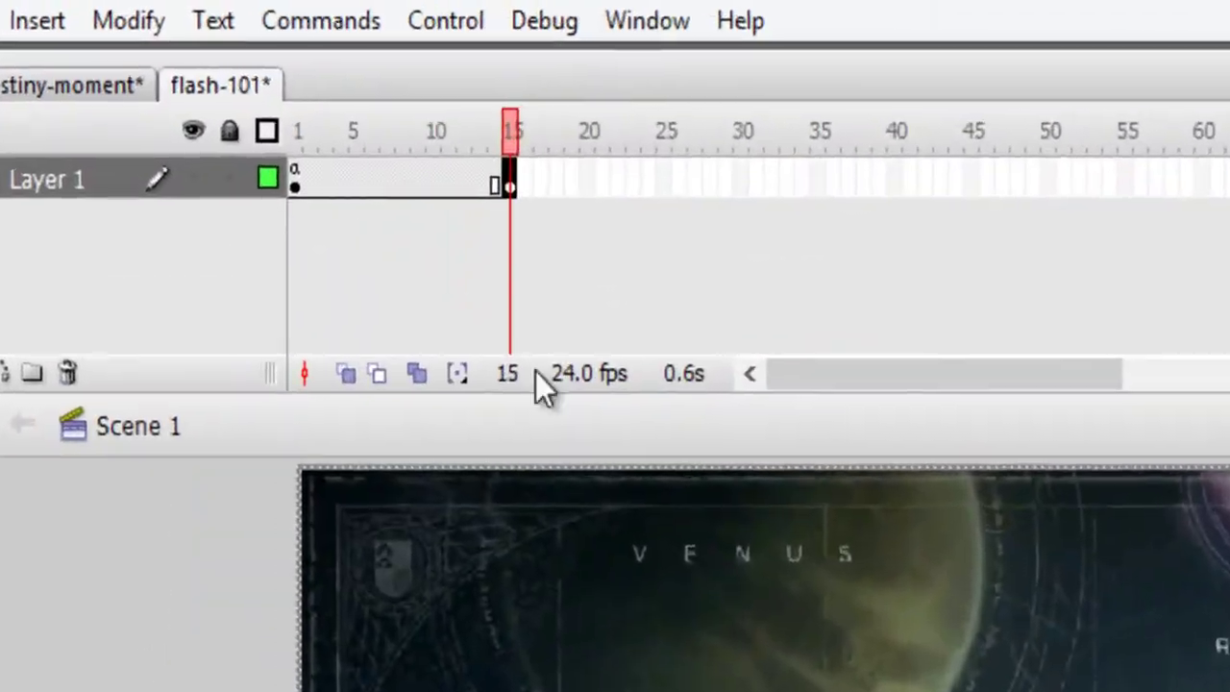
Try tracing the spacemap bitmap with color threshold 4, minimum area 30 pixels, and Normal curve fit and corner threshold, and undo it.
left_click(128, 20)
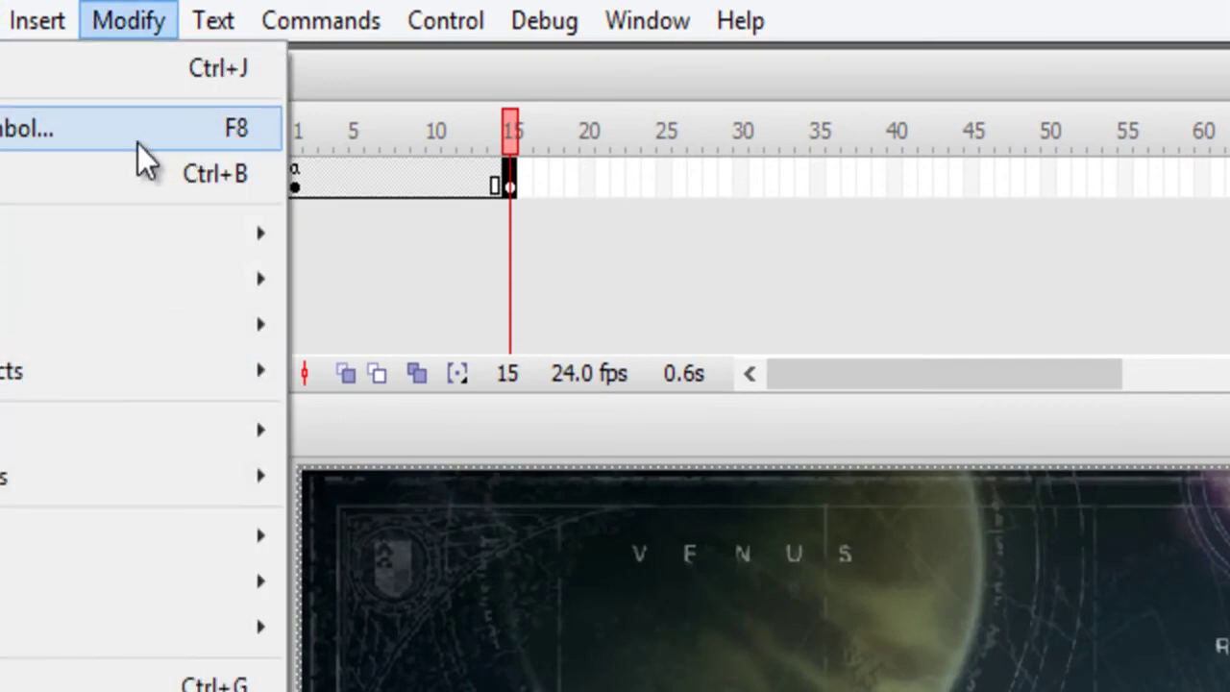
mouse_move(107, 235)
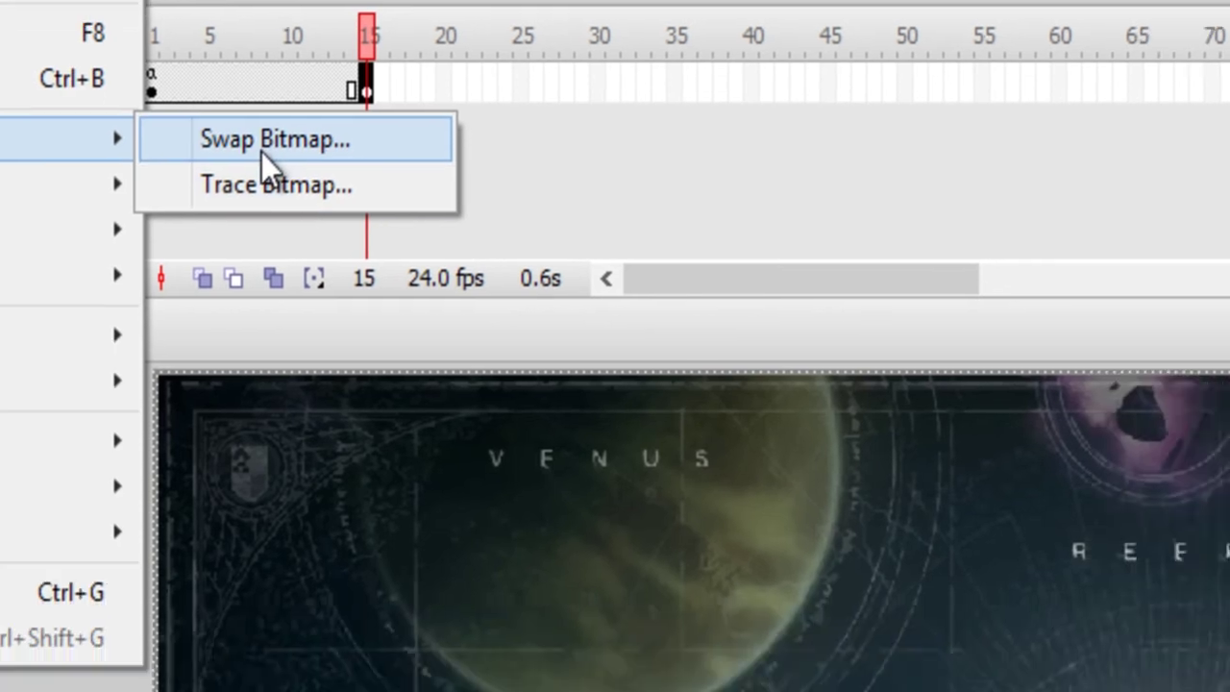
left_click(420, 279)
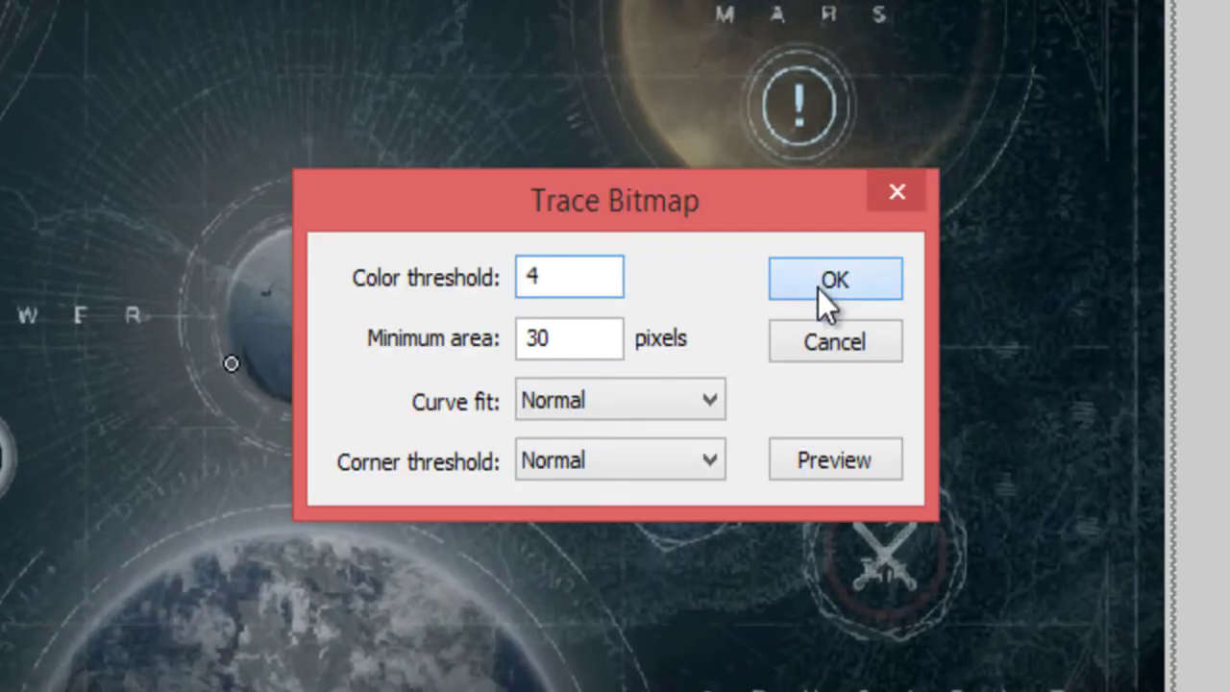
left_click(818, 279)
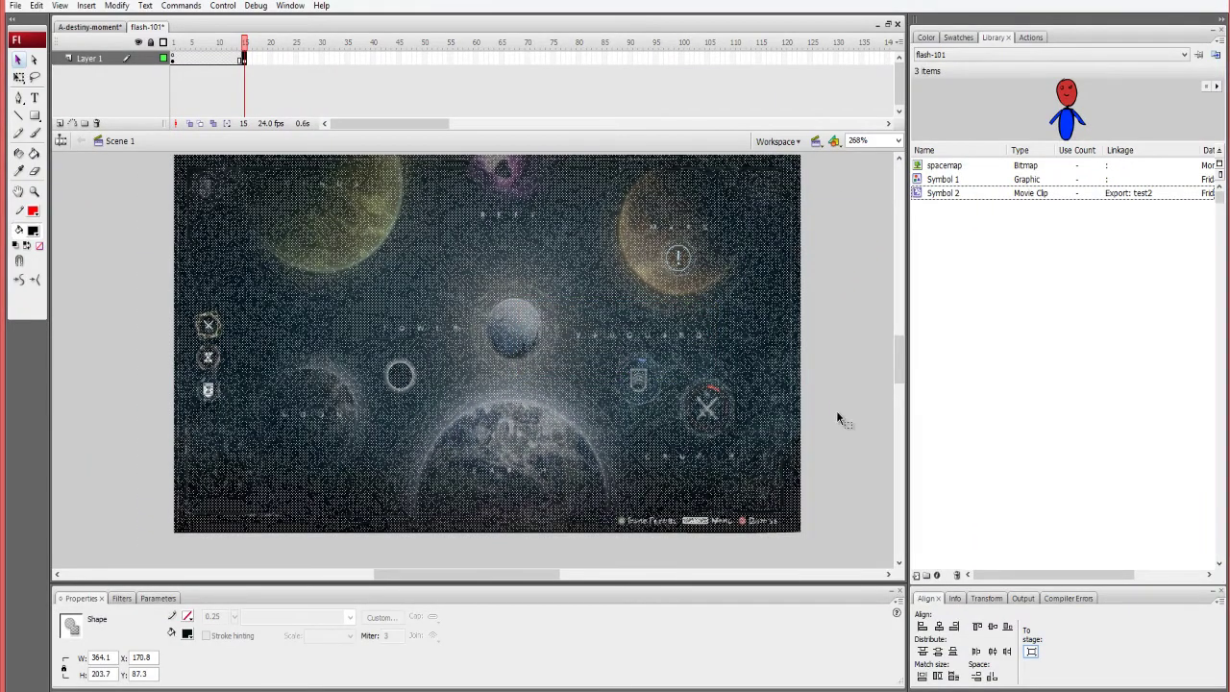
left_click(817, 439)
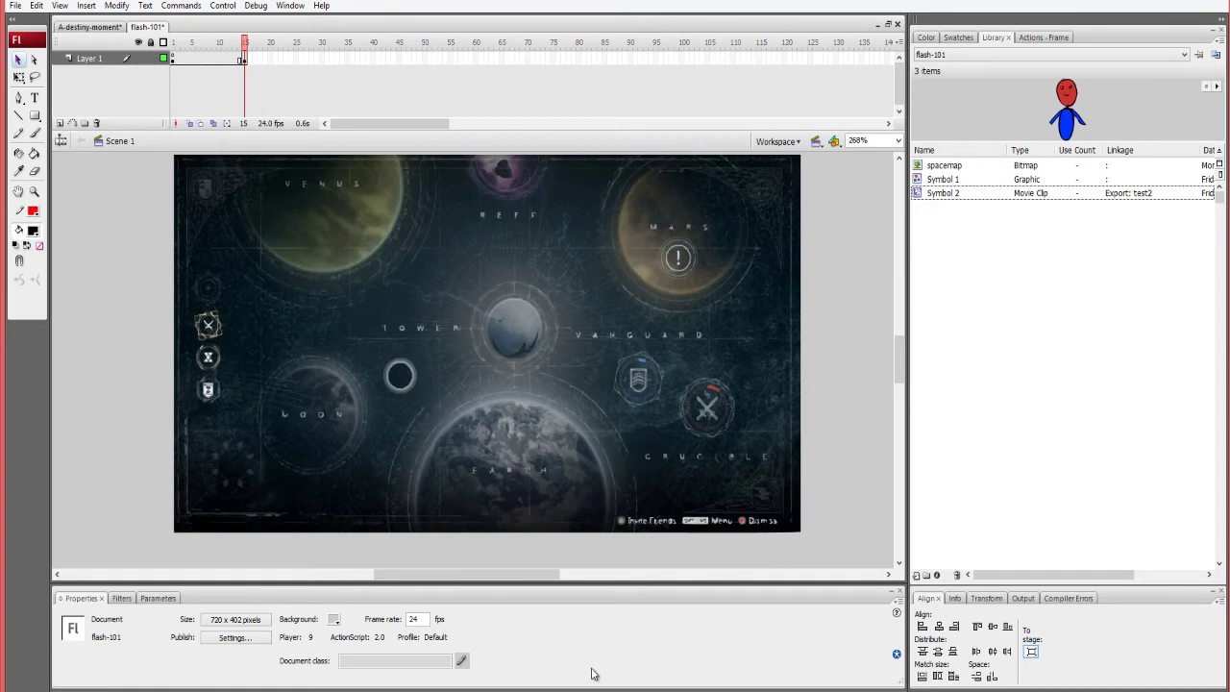
left_click(711, 531)
key("ctrl+z")
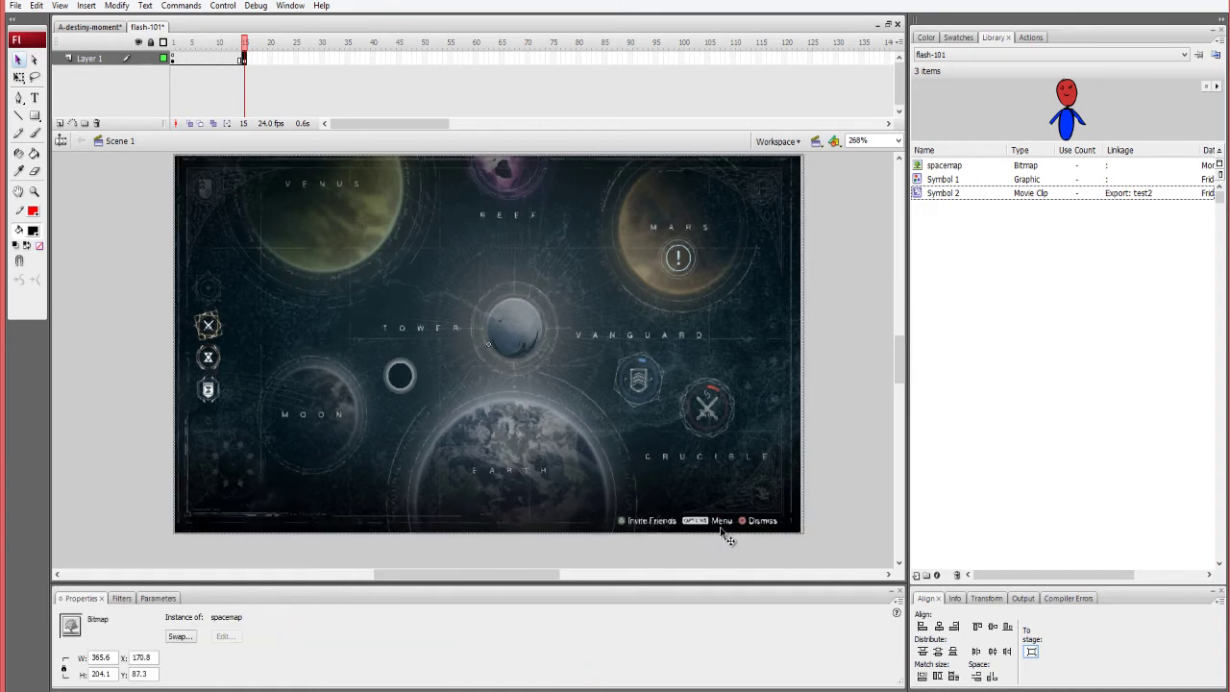
left_click(835, 458)
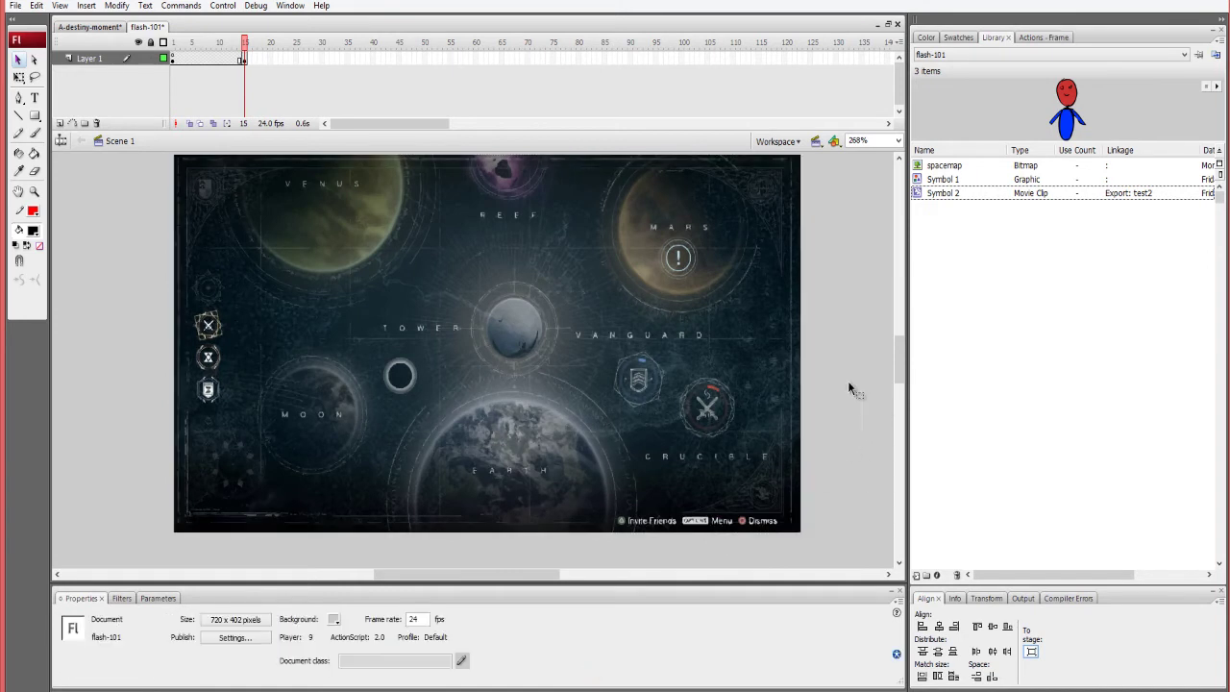
left_click(145, 6)
mouse_move(116, 5)
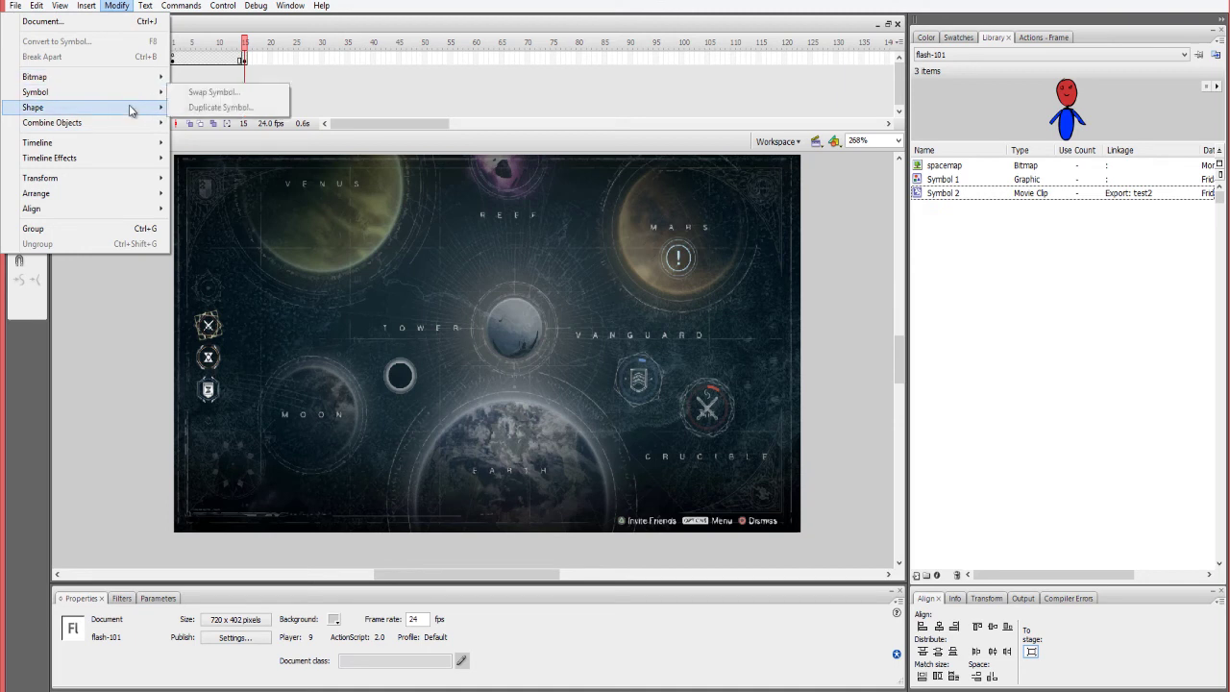
mouse_move(134, 112)
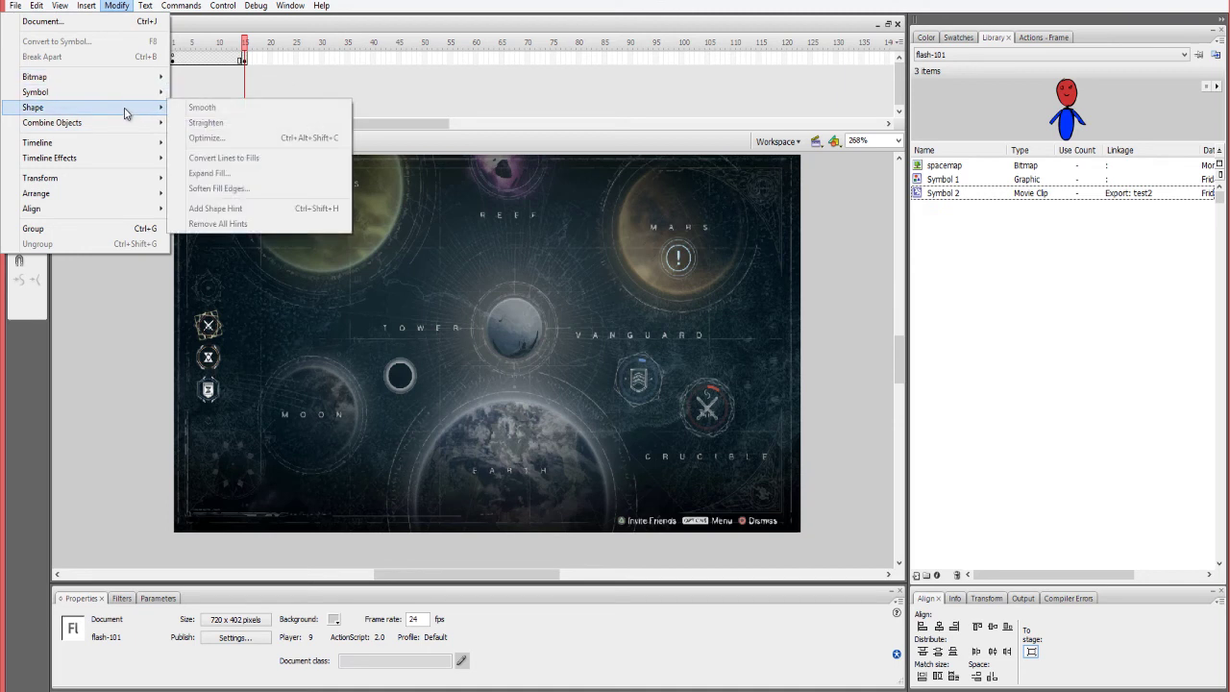
Delete the spacemap bitmap from frame 15 and draw a red-outlined black oval primitive about 114 px in diameter instead.
left_click(289, 332)
key("Delete")
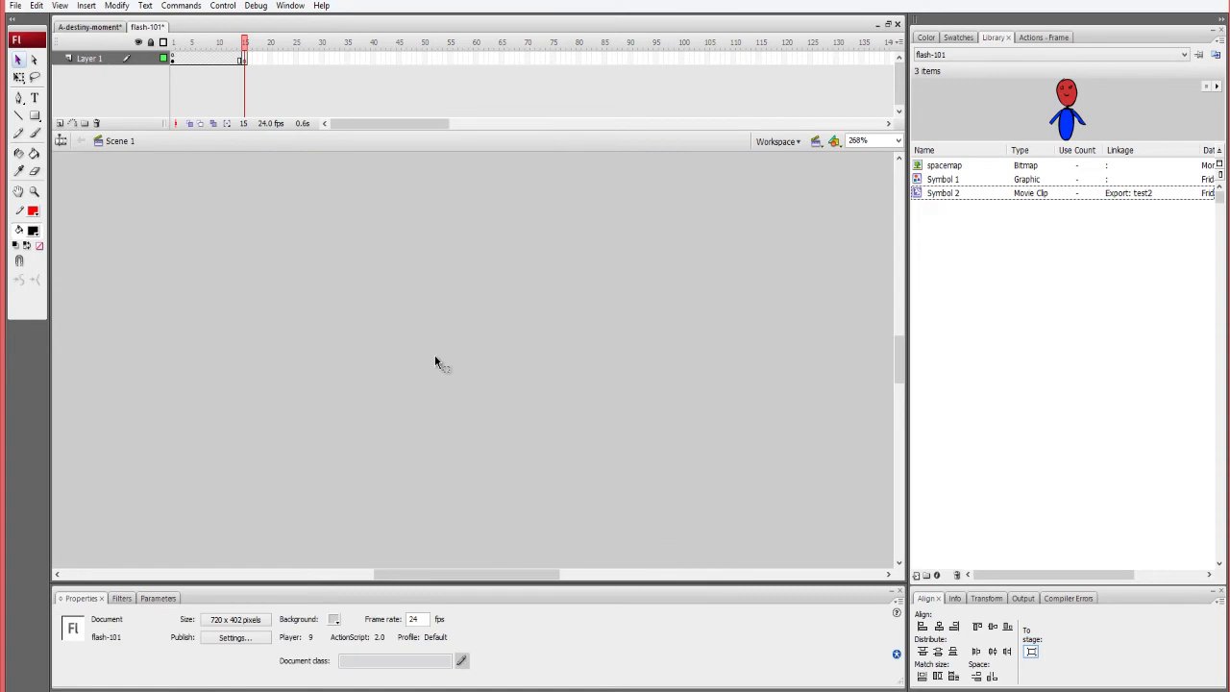
key("o")
key("ctrl+2")
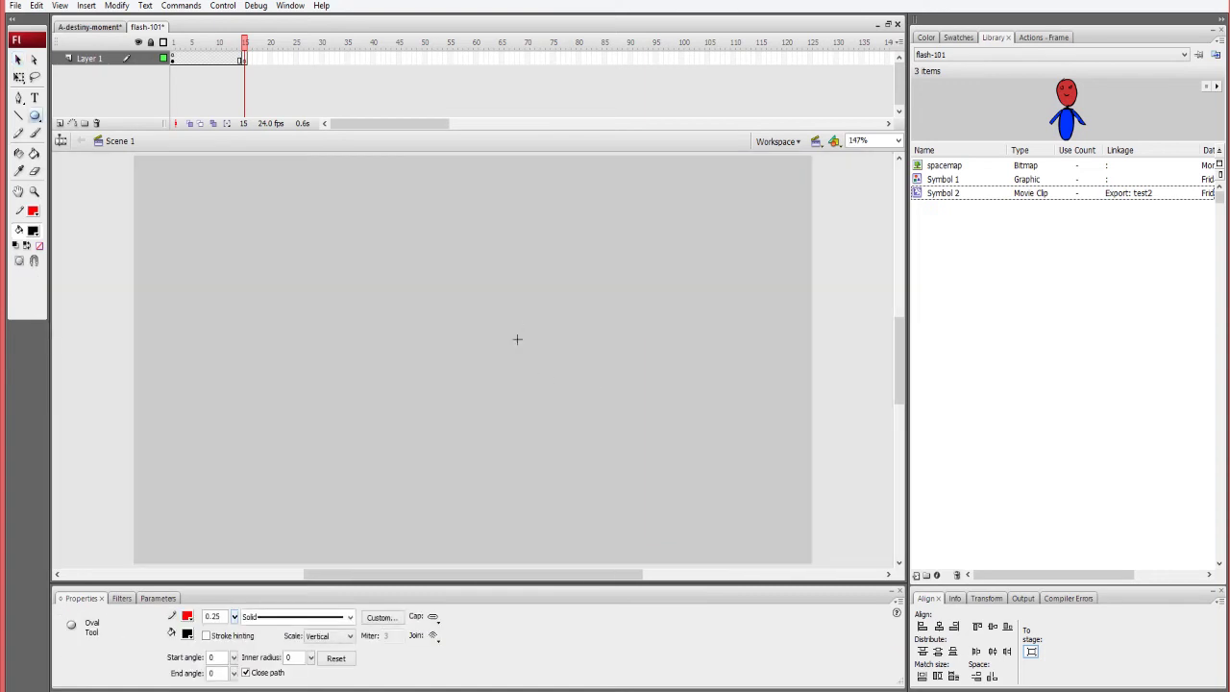
left_click_drag(294, 264, 396, 375)
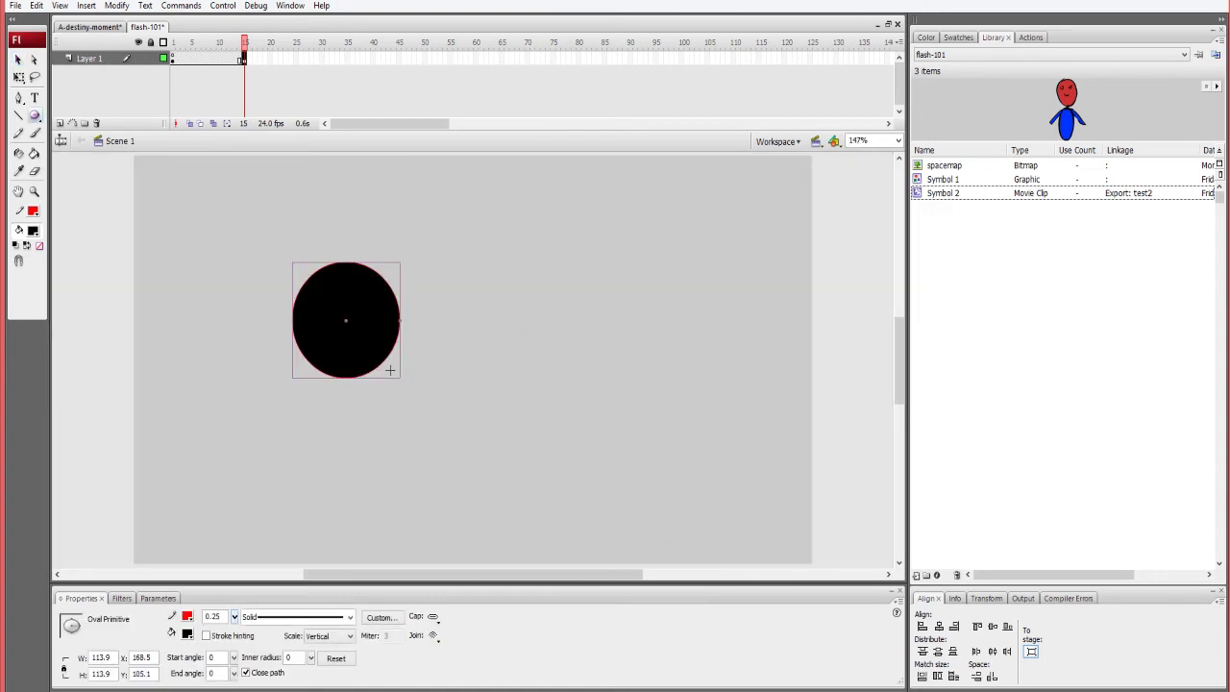
Break the oval primitive apart into a plain shape and remove its red outline, keeping the black fill.
key("p")
key("v")
left_click(371, 327)
key("ctrl+b")
left_click(417, 347)
left_click(392, 362)
left_click(395, 367)
left_click(336, 335)
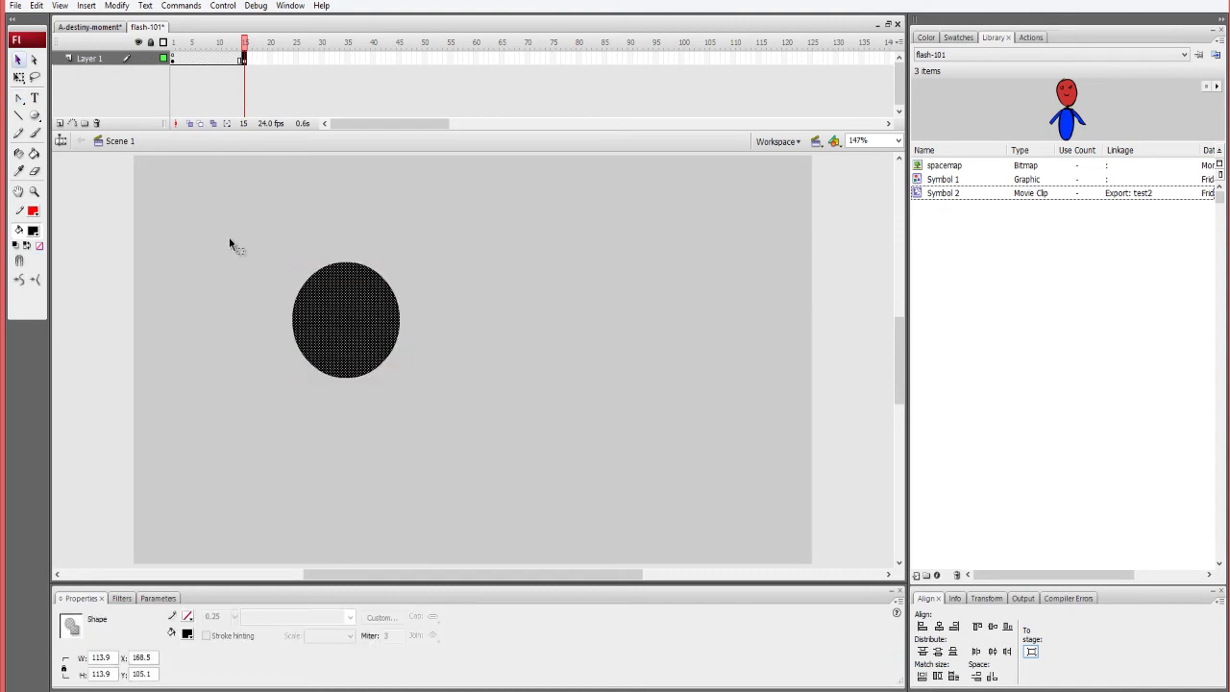
Try Soften Fill Edges on the black circle with the direction set to Inset, and inspect the softened edge up close.
left_click(117, 5)
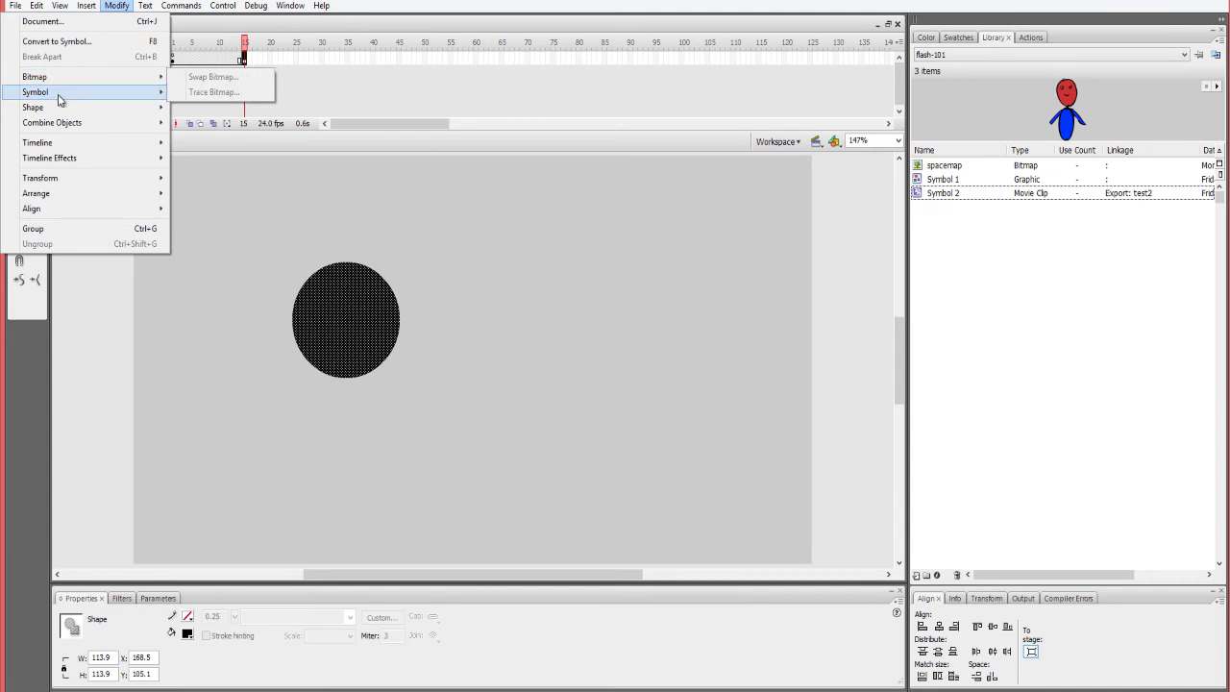
mouse_move(58, 98)
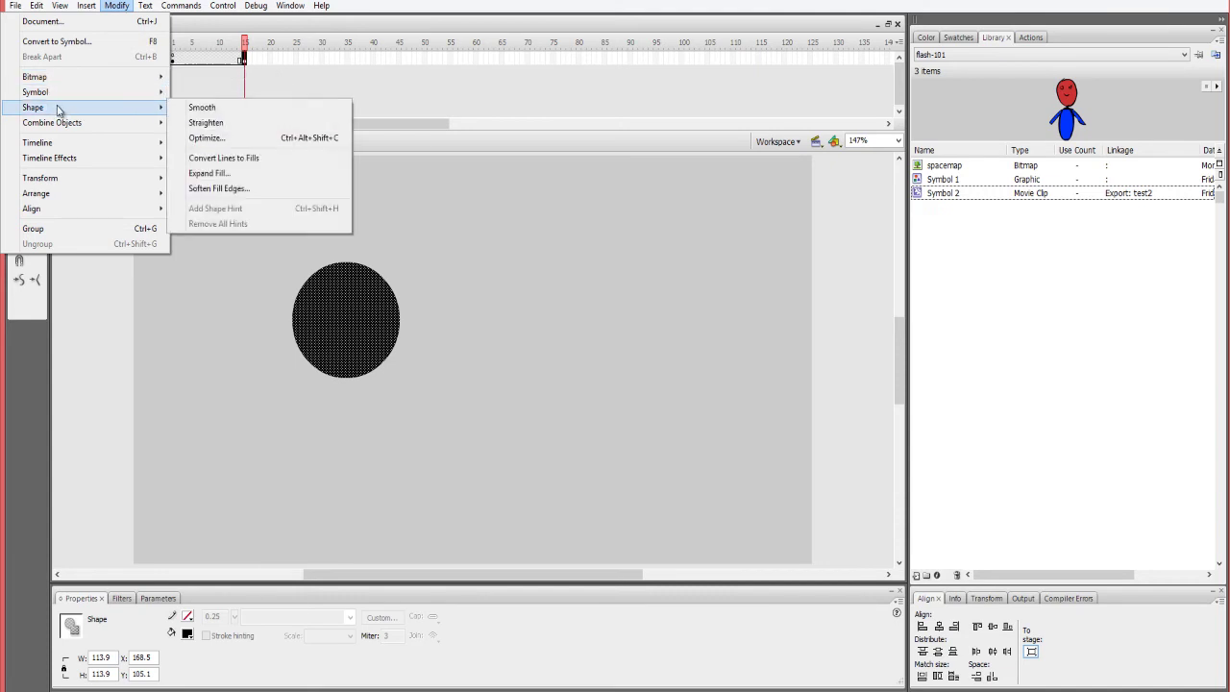
left_click(252, 189)
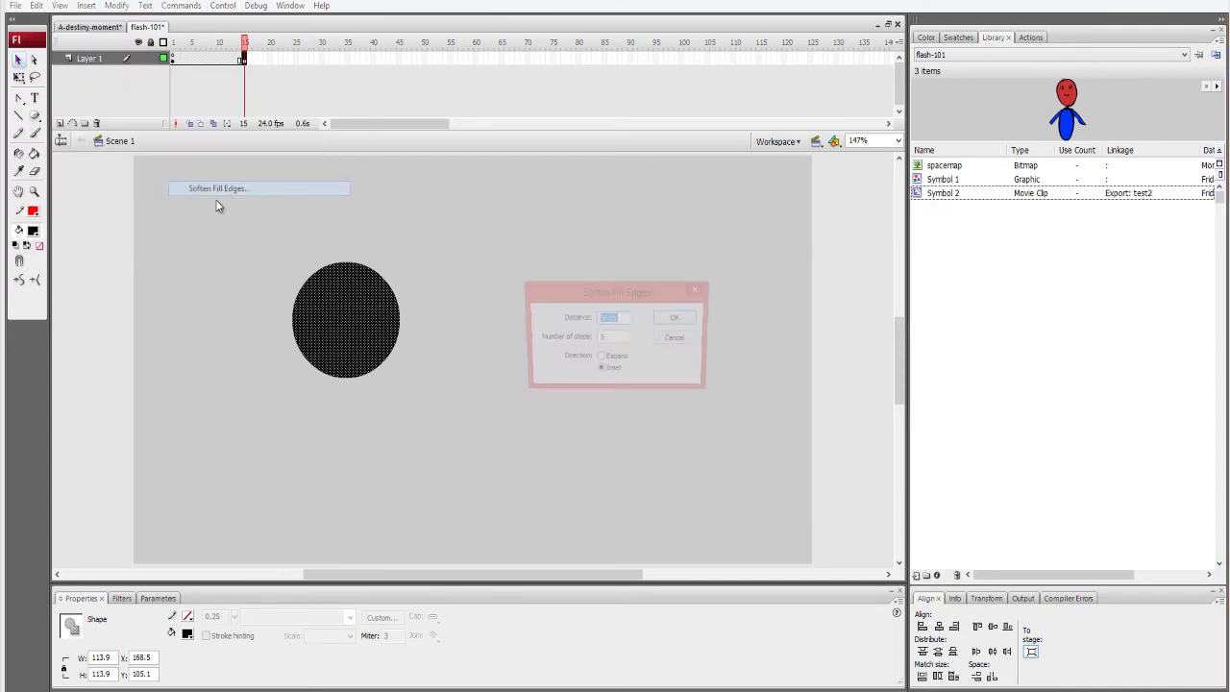
left_click(676, 319)
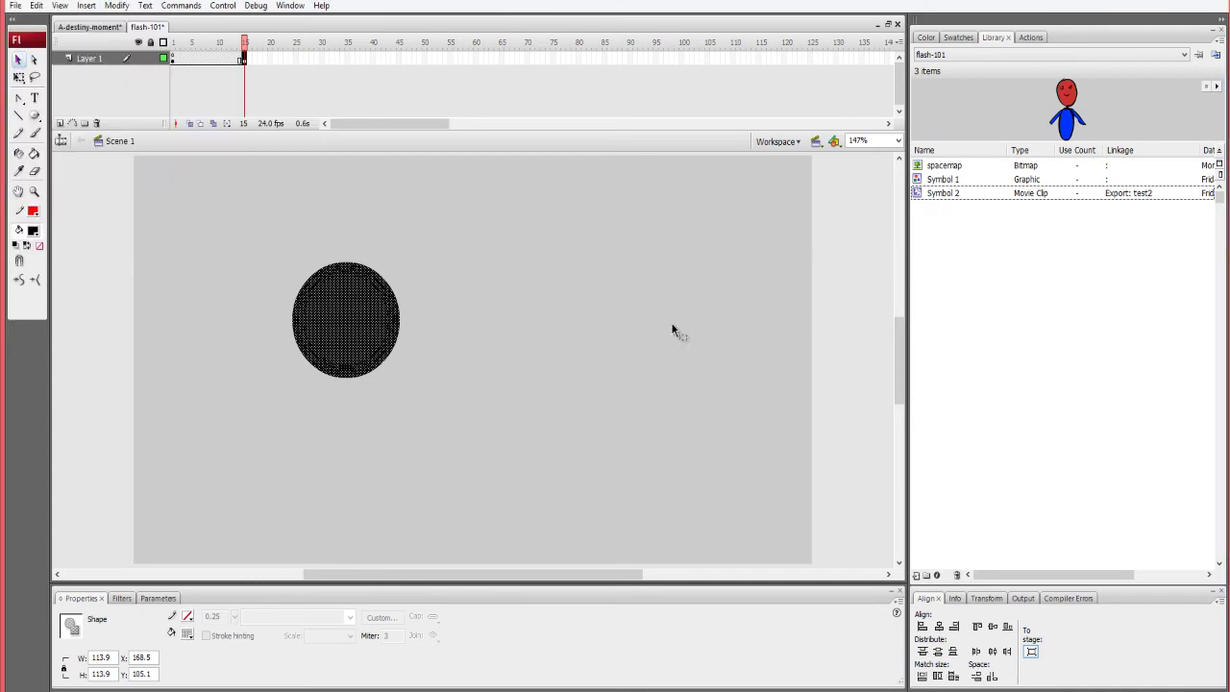
left_click(539, 338)
left_click_drag(441, 248, 278, 390)
left_click(590, 240)
key("z")
left_click_drag(451, 238, 243, 411)
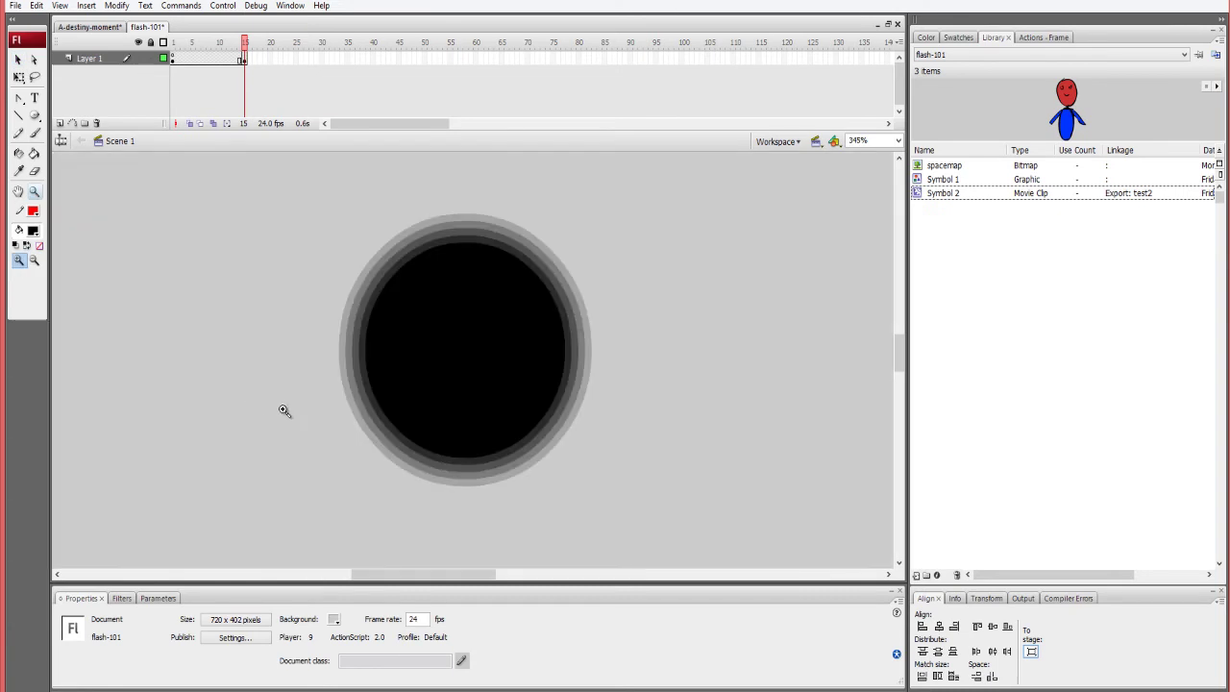
Undo the edge softening of the black circle and clear the selection.
key("ctrl+z")
key("ctrl+z")
key("ctrl+z")
key("v")
key("ctrl+shift+a")
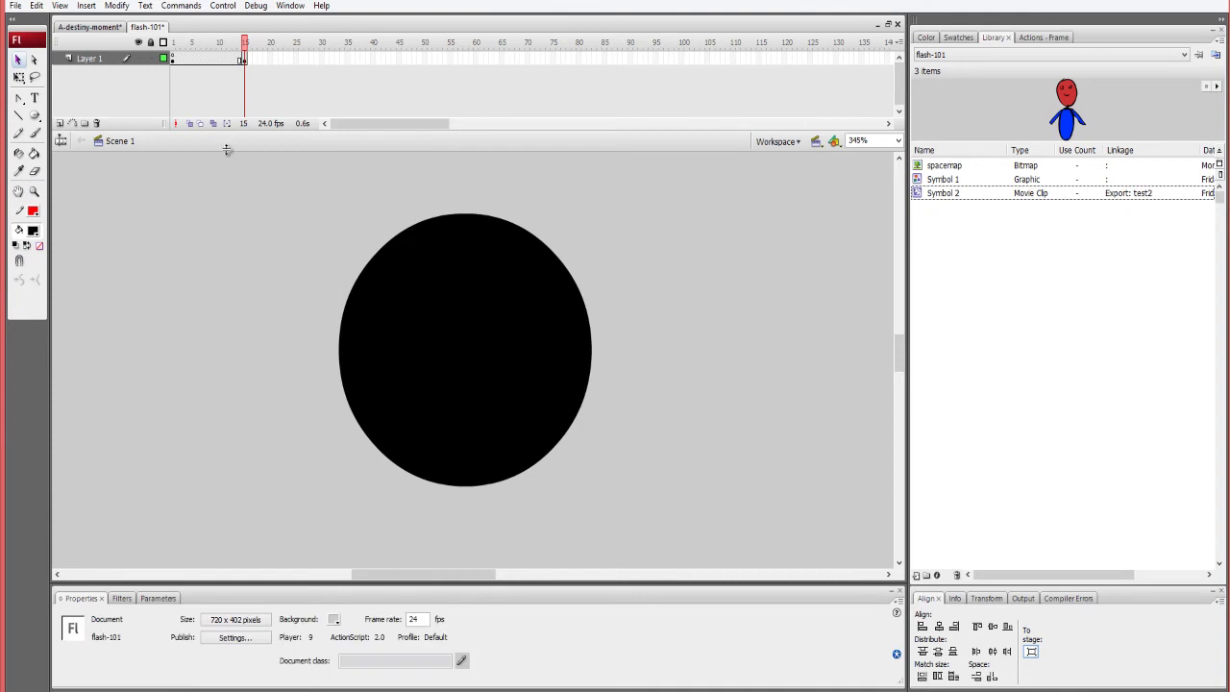
Try Expand Fill on the black circle with a distance of 10 px and direction Expand, and undo it.
left_click(468, 300)
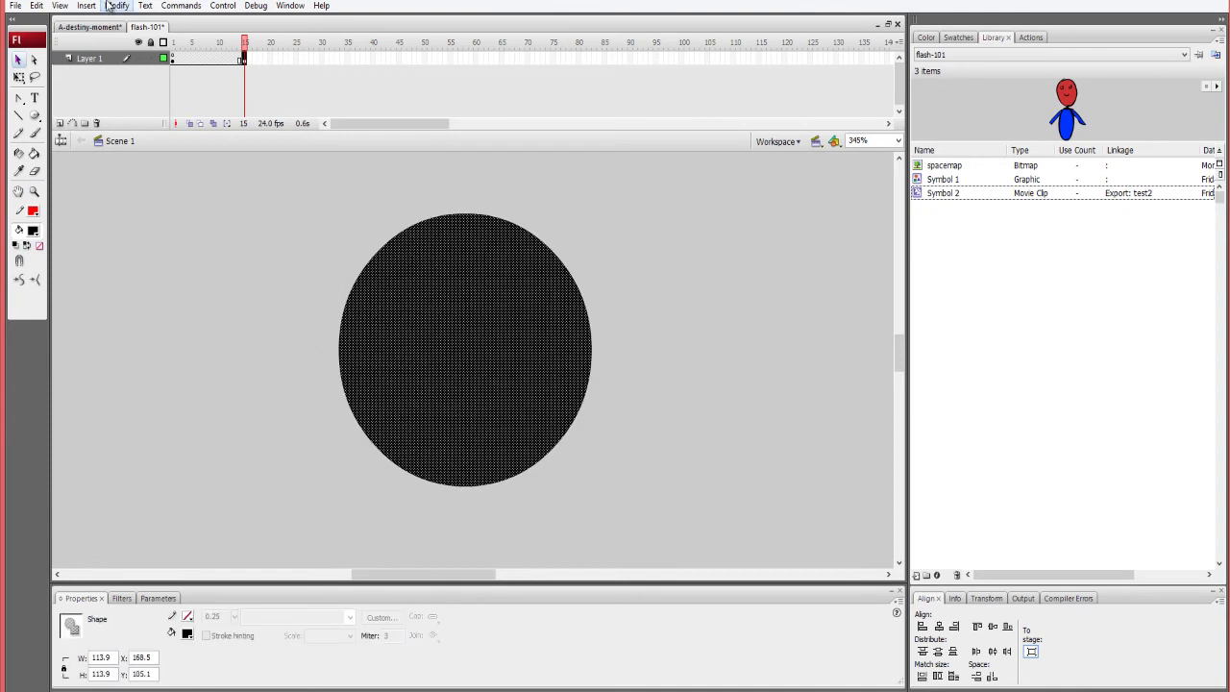
left_click(117, 5)
mouse_move(107, 110)
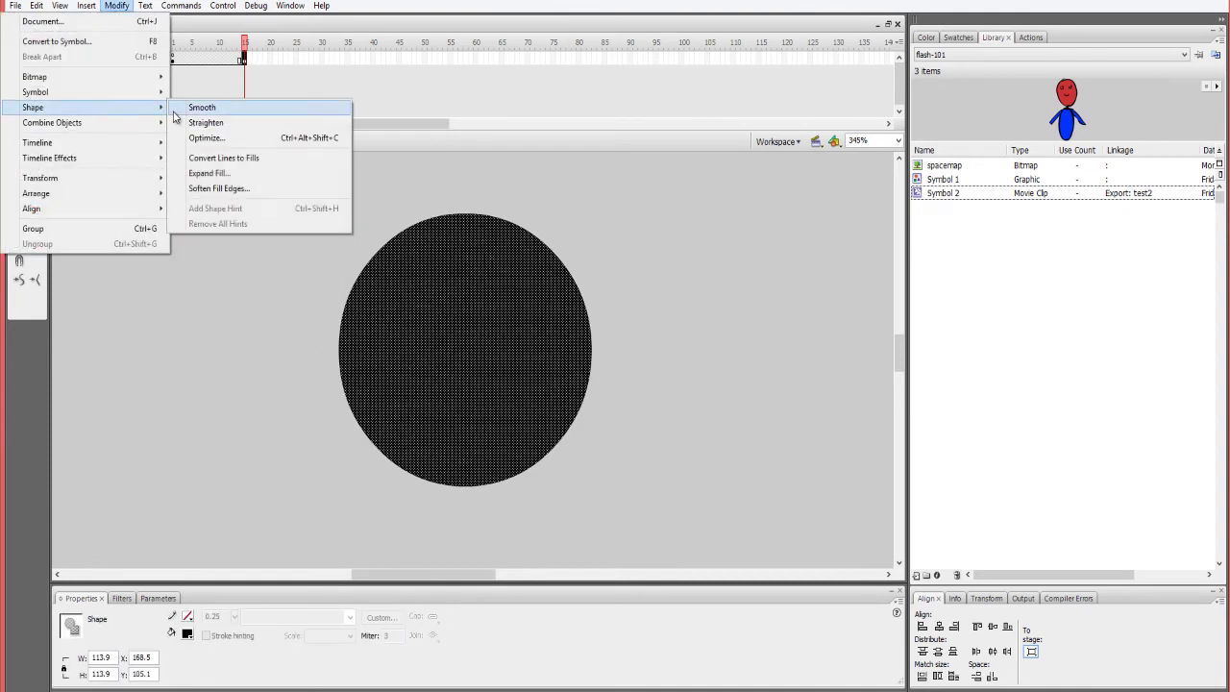
left_click(267, 177)
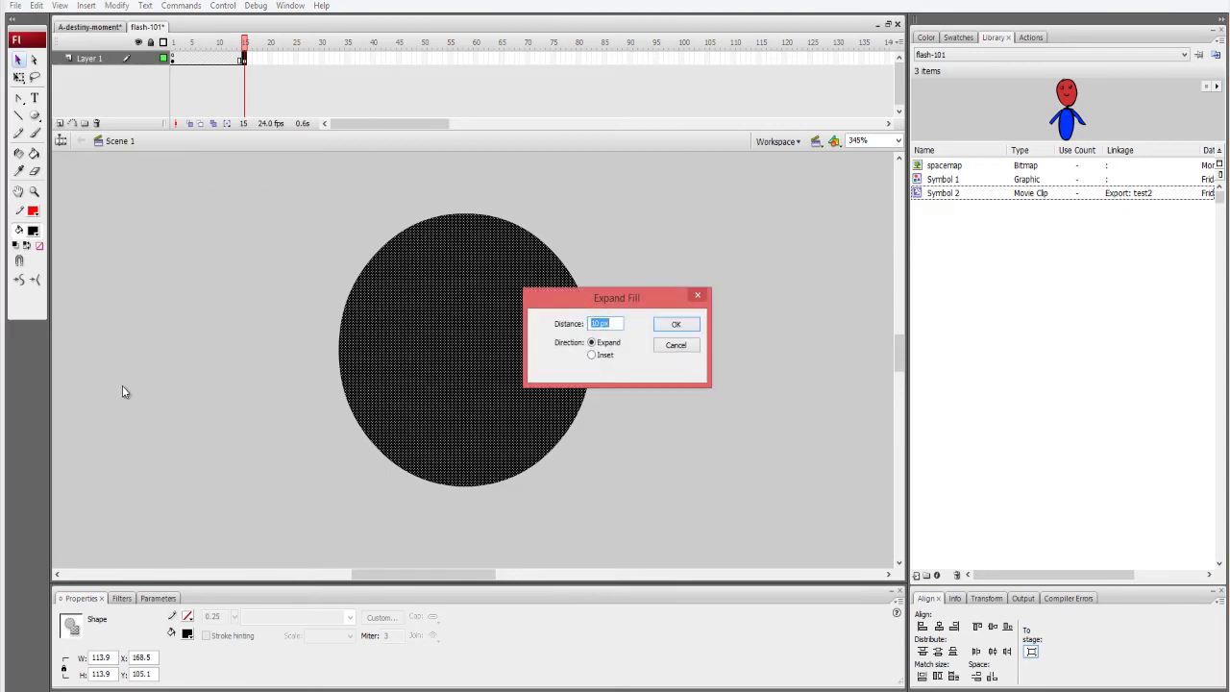
left_click(684, 328)
left_click(707, 327)
left_click(613, 365)
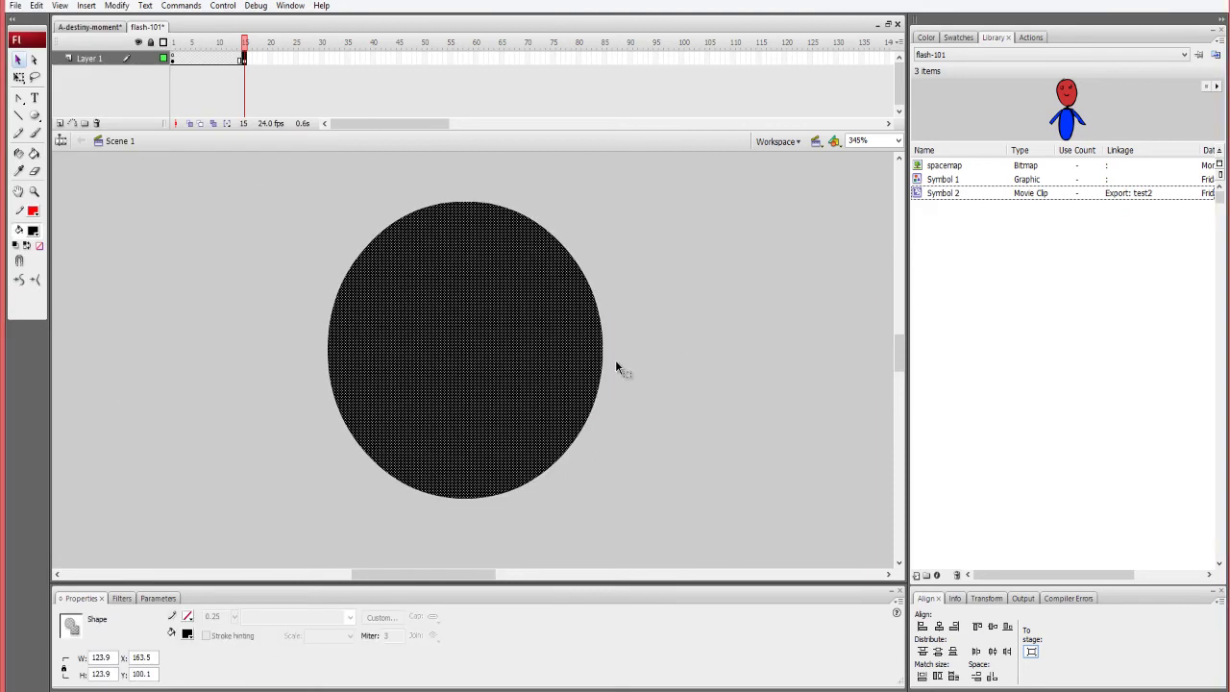
key("ctrl+z")
key("ctrl+z")
key("ctrl+z")
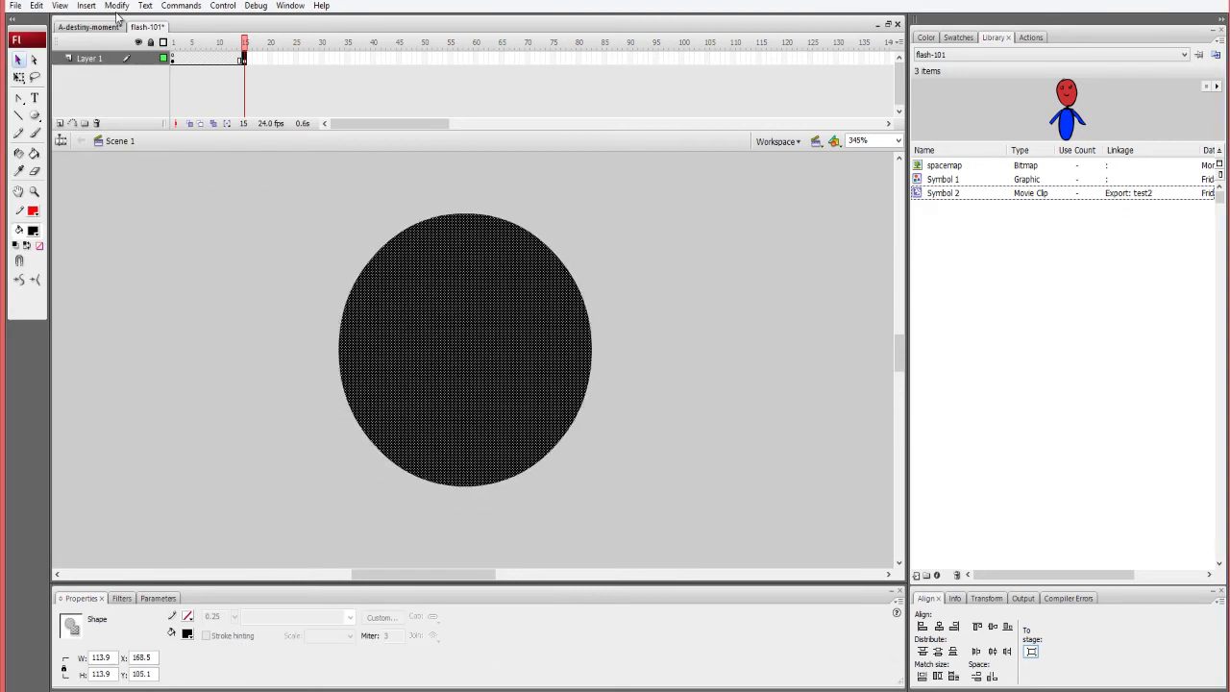
Try Convert Lines to Fills on the black circle and deselect it.
left_click(120, 6)
mouse_move(112, 109)
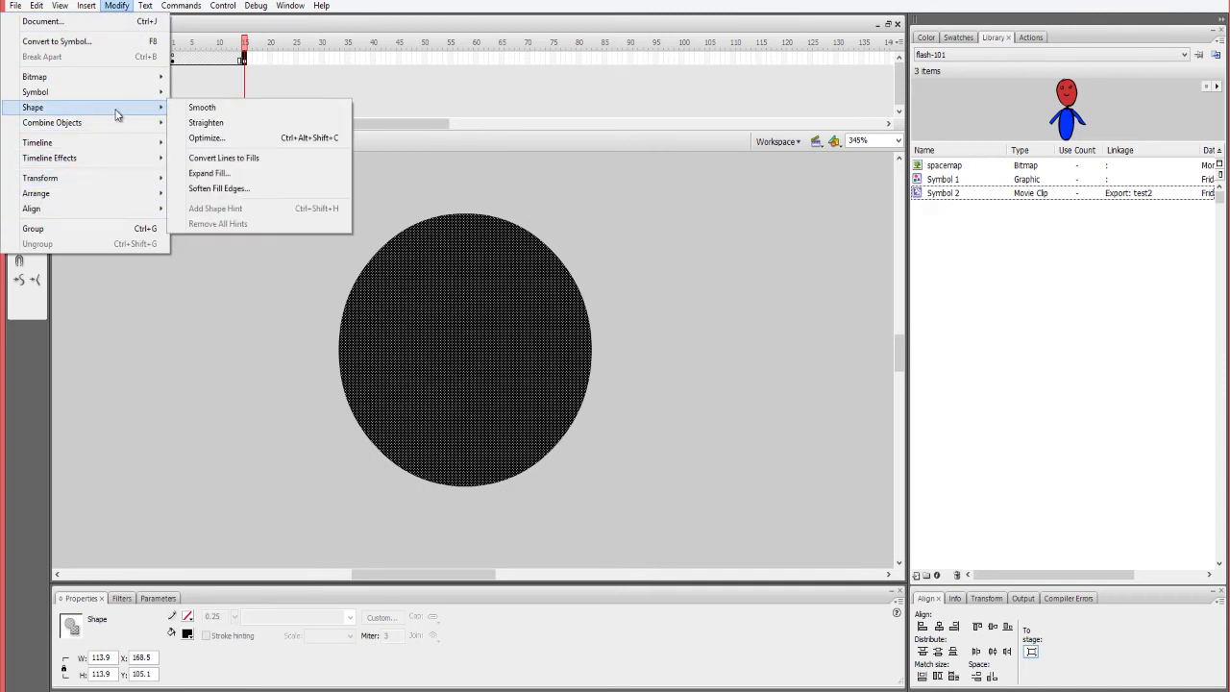
left_click(235, 158)
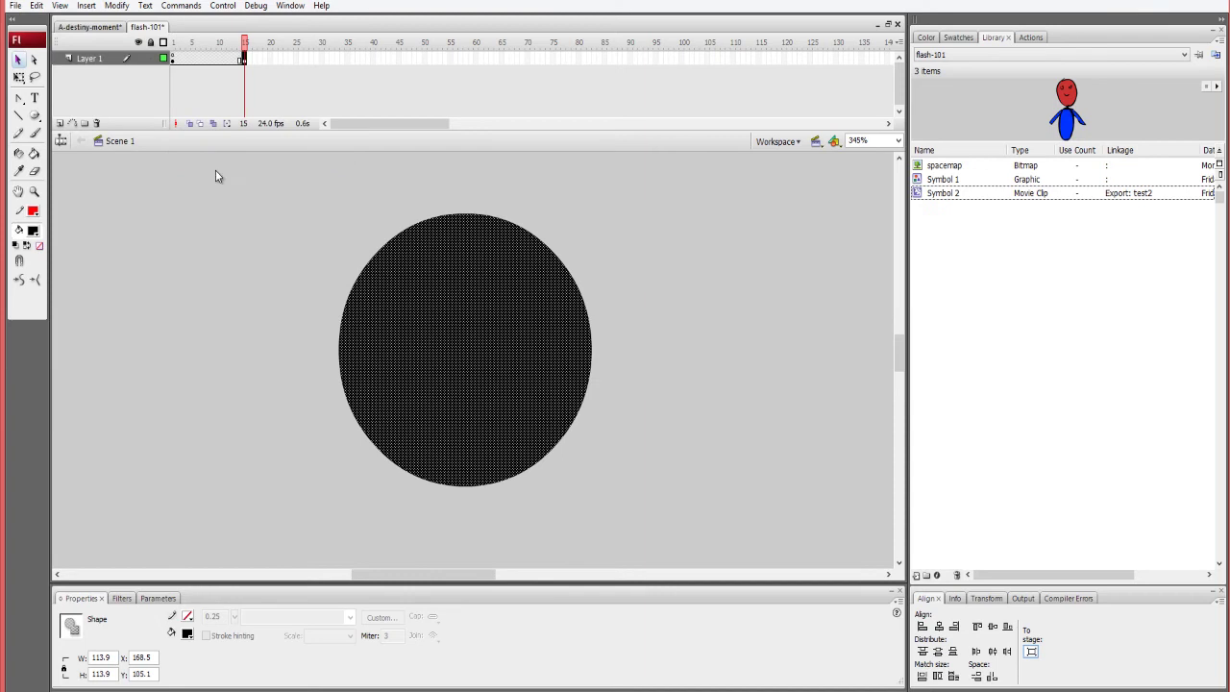
left_click(216, 197)
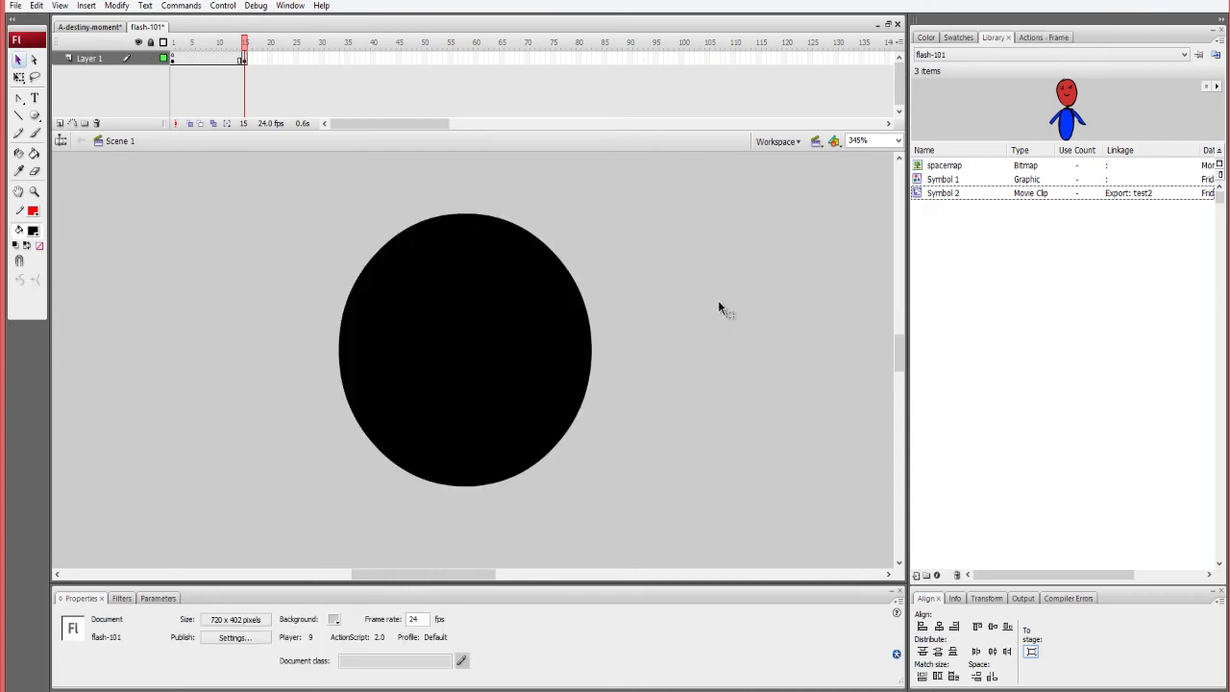
Draw a looping red Pencil scribble about 77 by 117 px beside the black circle and select all of it.
key("y")
mouse_move(753, 259)
left_mouse_down()
mouse_move(706, 302)
mouse_move(779, 453)
mouse_move(695, 330)
mouse_move(696, 387)
mouse_move(772, 247)
mouse_move(659, 491)
mouse_move(731, 458)
left_mouse_up()
key("v")
double_click(713, 472)
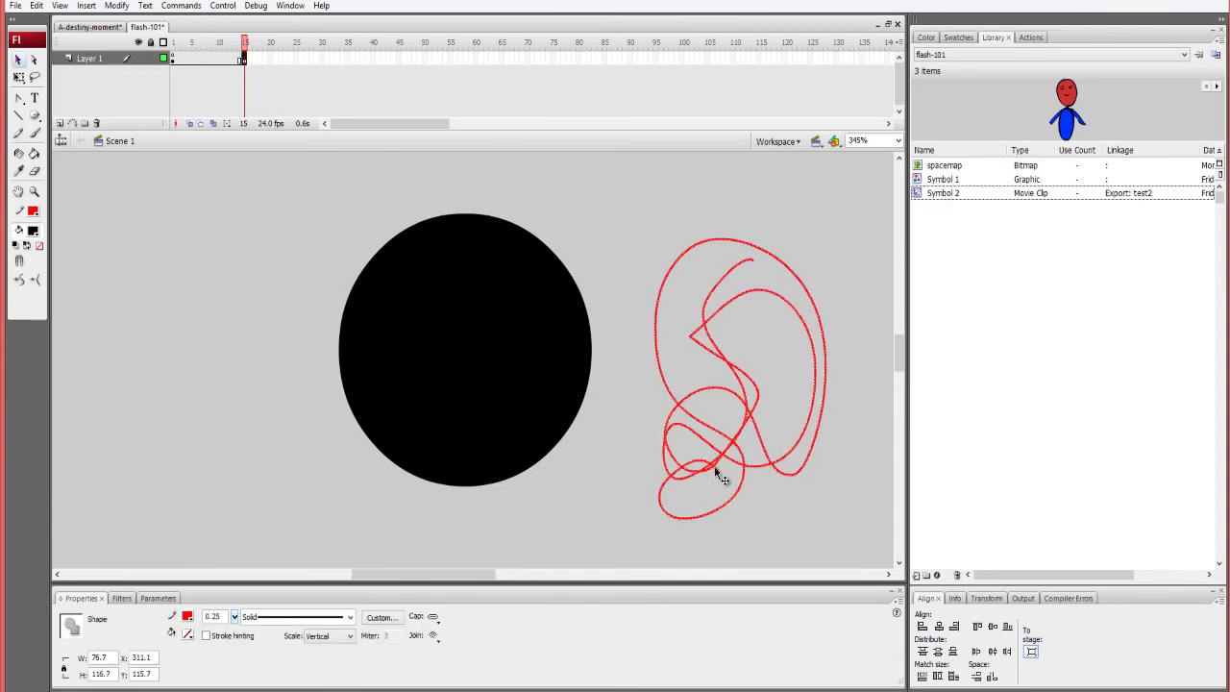
Convert the red scribble's lines to fills and try bending the edges of the scribble and the black circle.
left_click(117, 5)
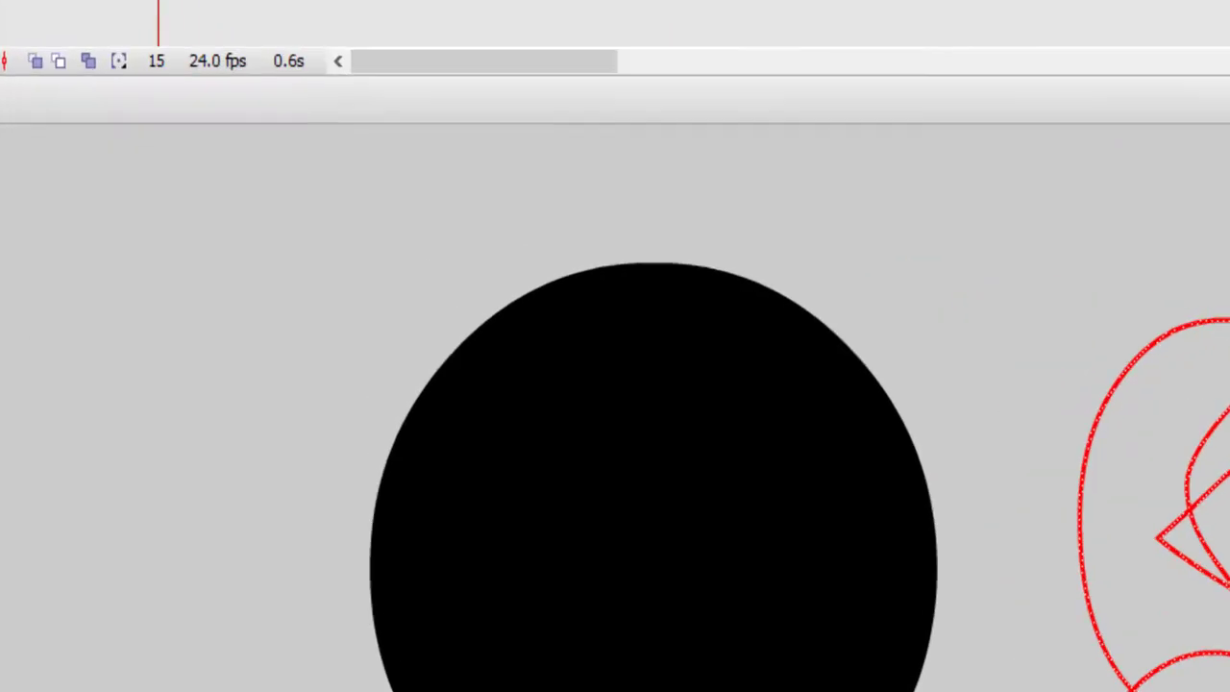
mouse_move(78, 107)
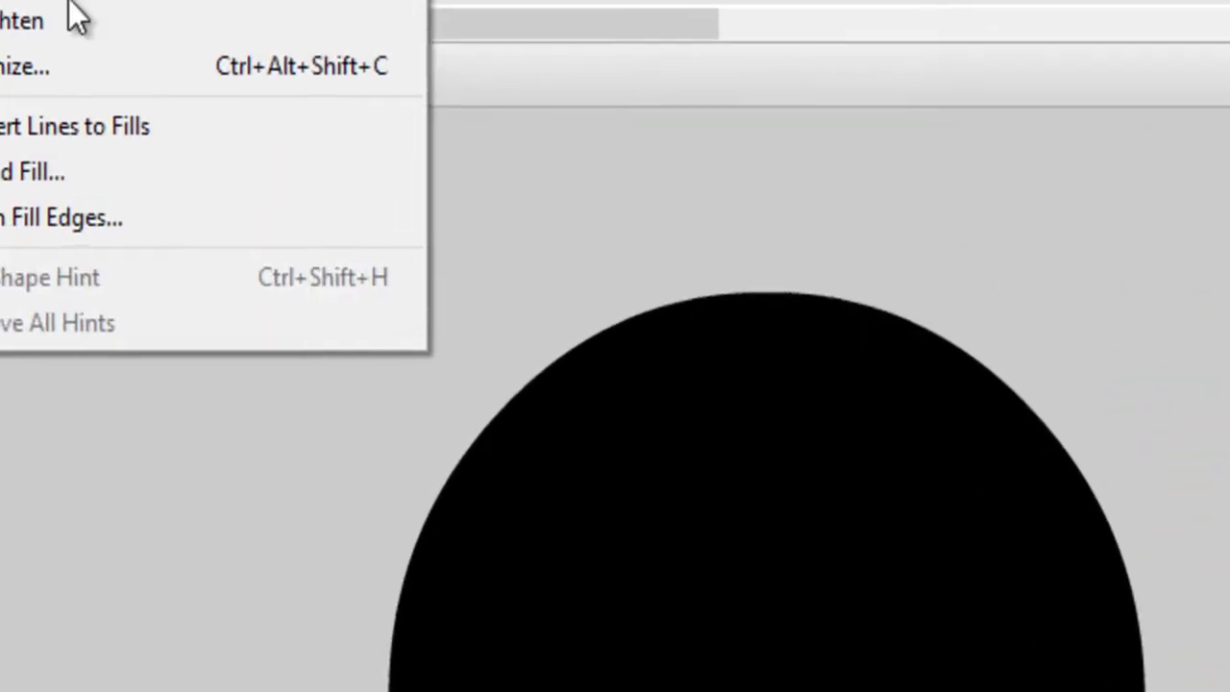
left_click(110, 139)
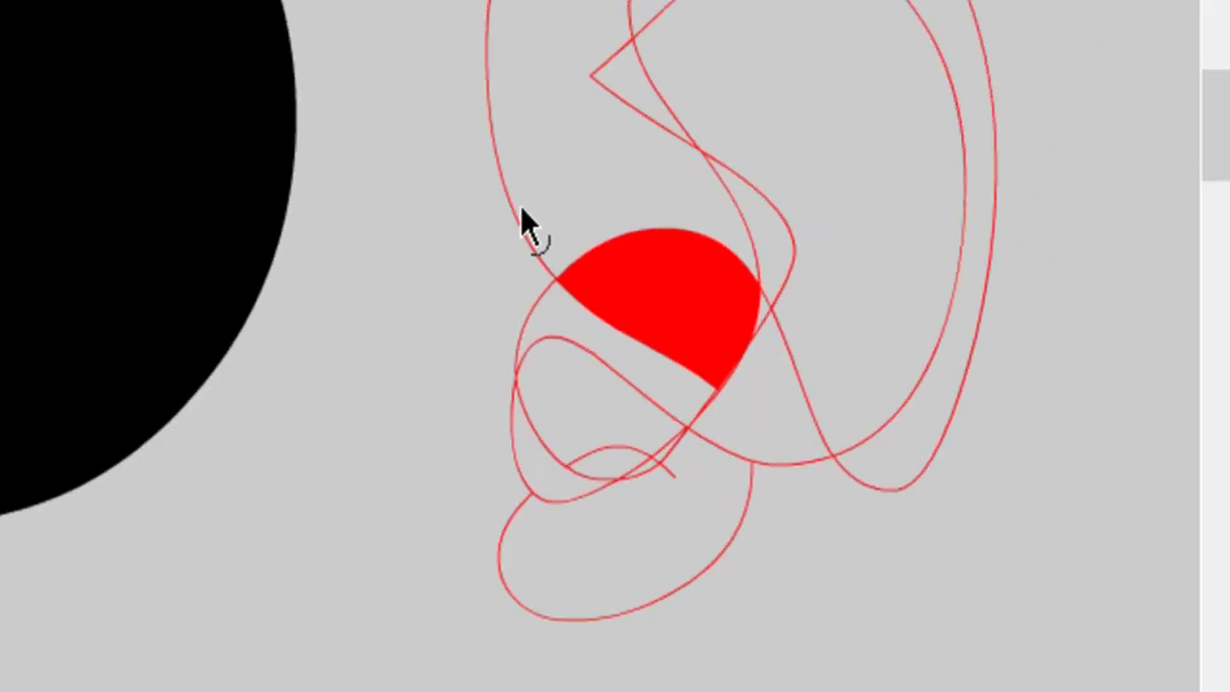
left_click_drag(520, 206, 639, 162)
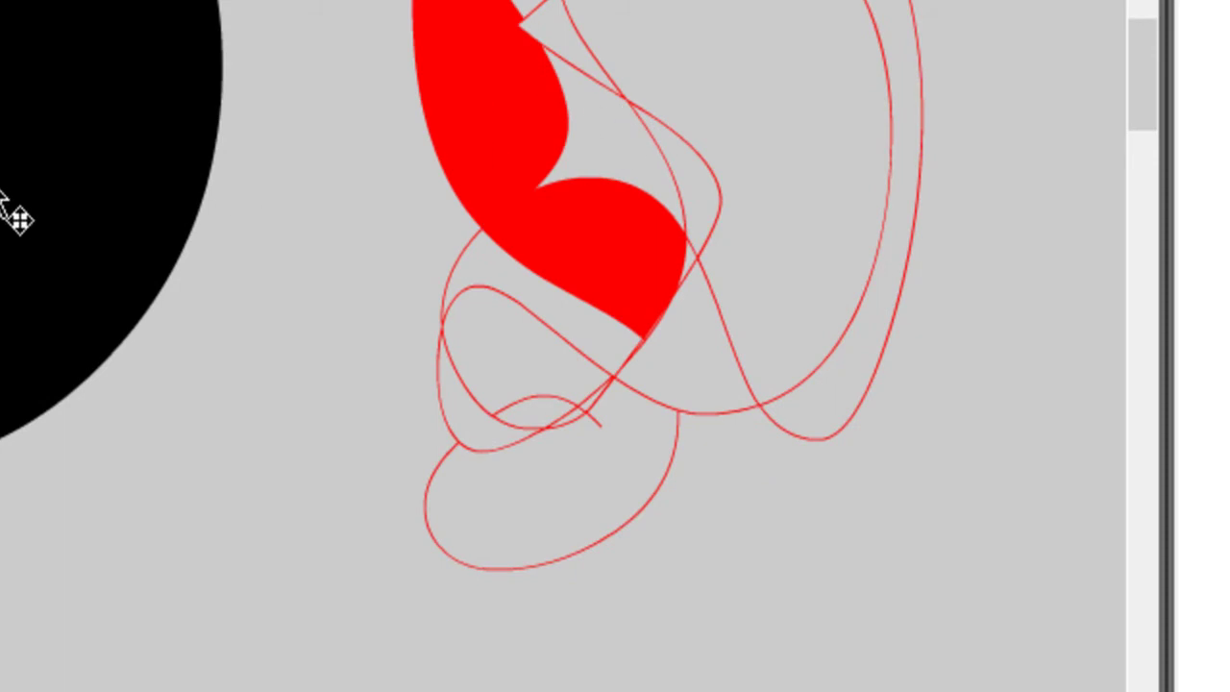
left_click(507, 130)
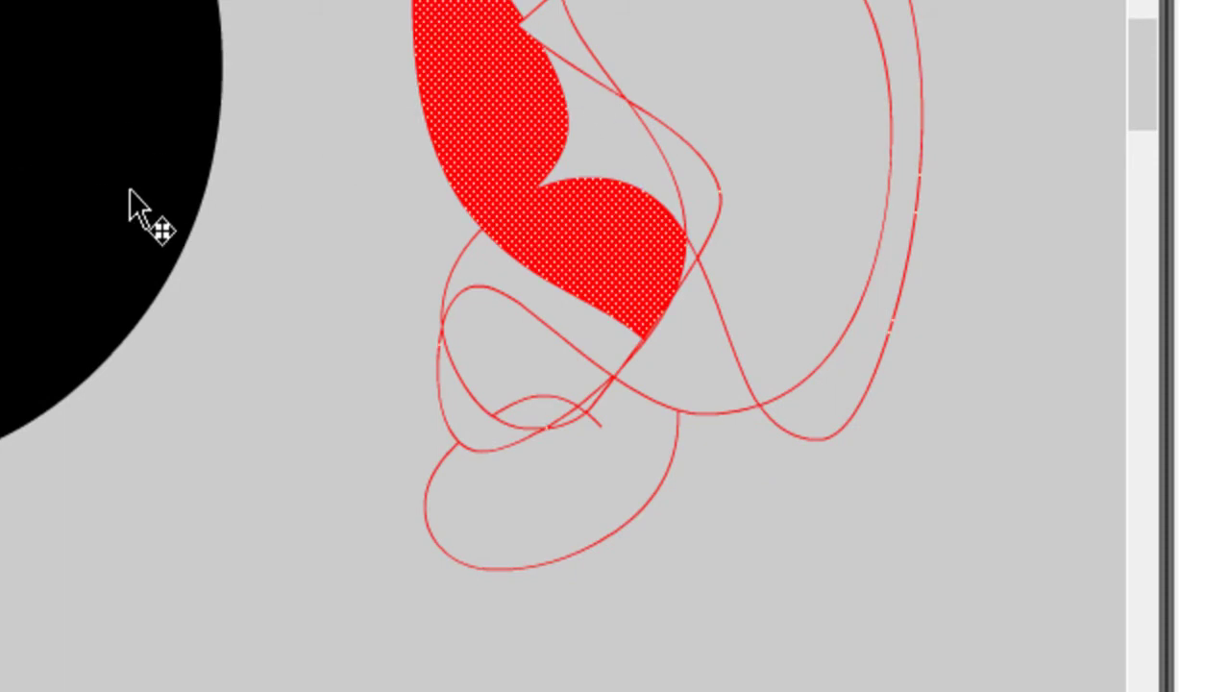
left_click(200, 231)
left_click_drag(141, 322, 203, 405)
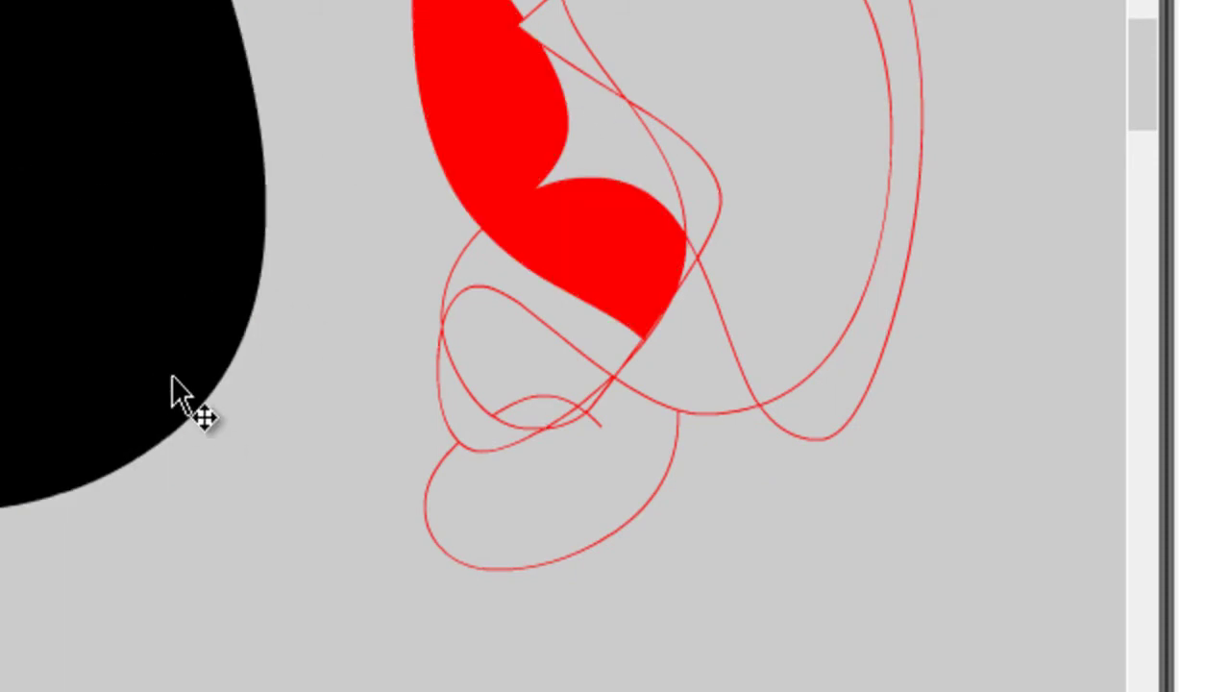
Undo the edge reshaping and the scribble's conversion to fills.
key("ctrl+z")
key("ctrl+z")
key("ctrl+z")
key("ctrl+z")
key("ctrl+z")
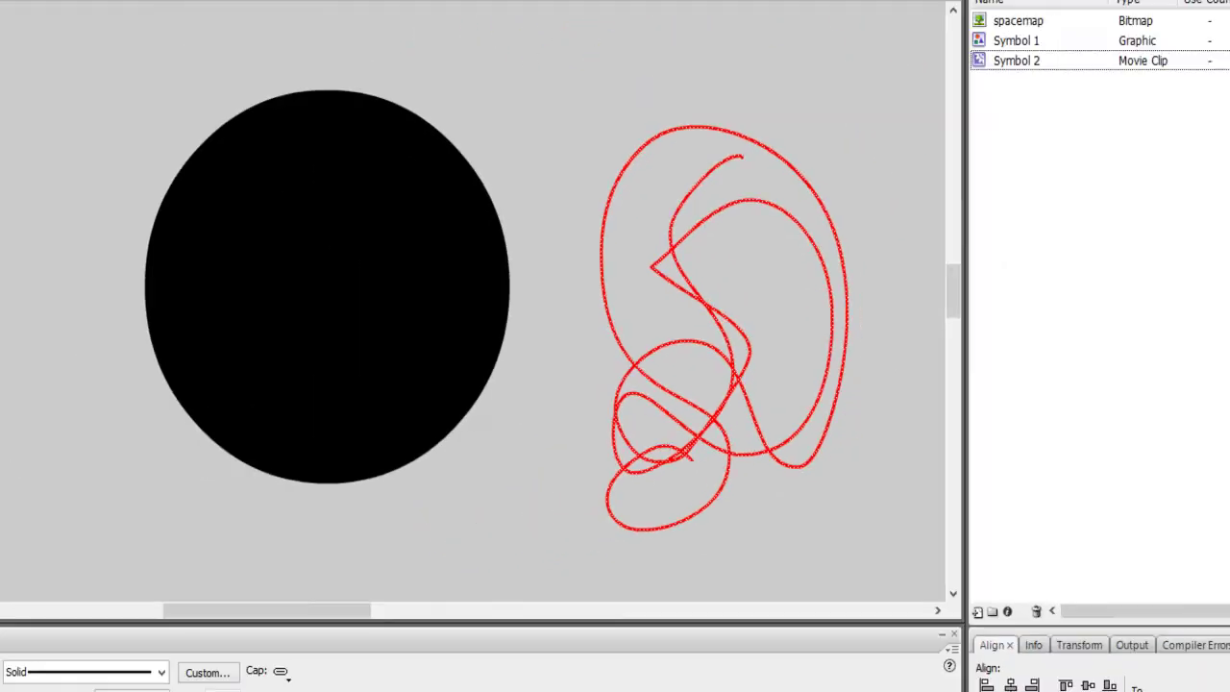
Move the black circle and the red scribble together into the stage's upper-left area.
left_click(116, 5)
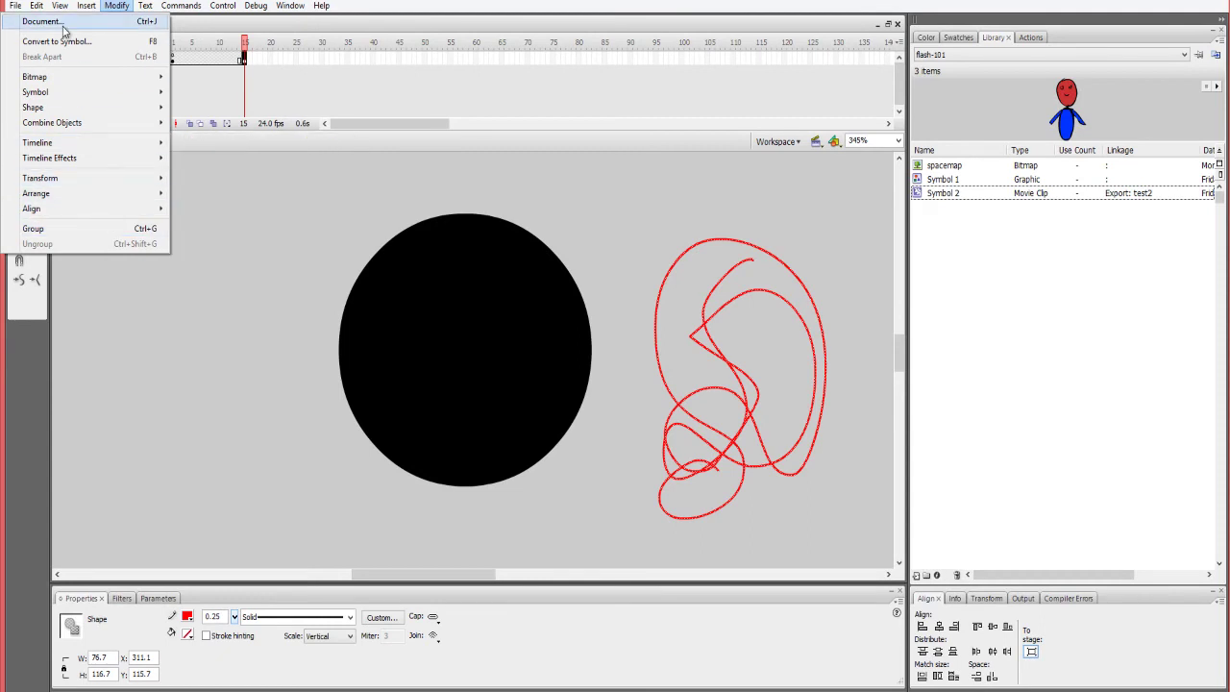
mouse_move(86, 5)
left_click(375, 224)
key("ctrl+2")
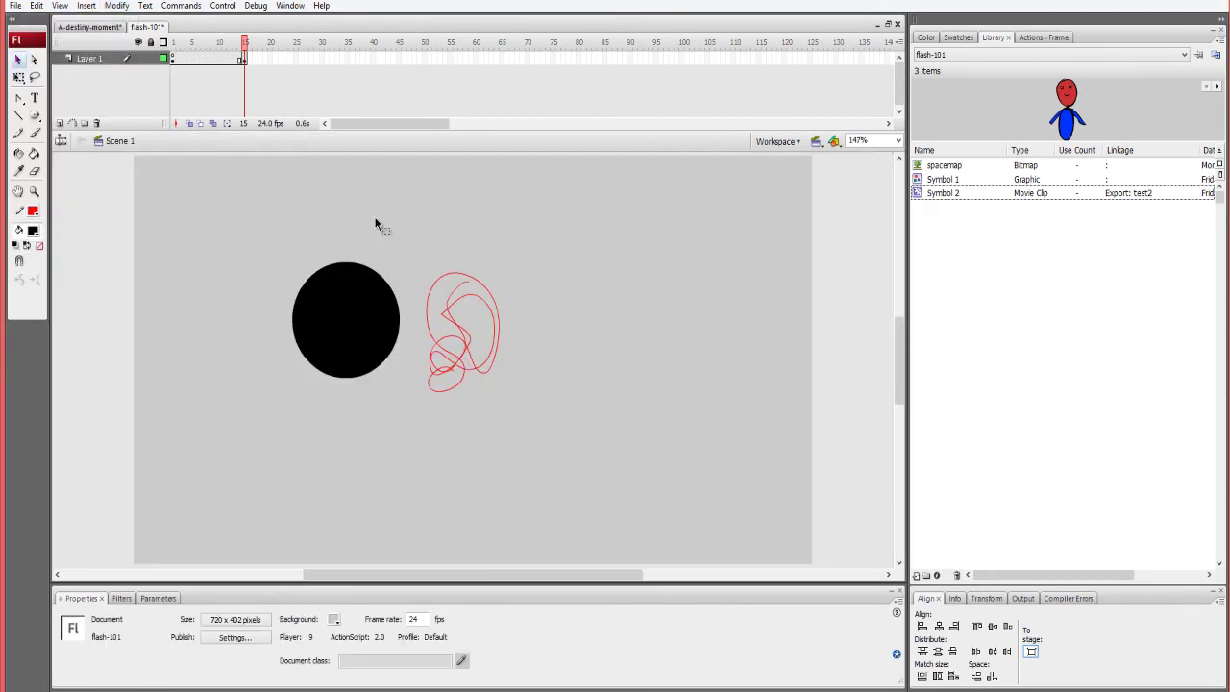
key("ctrl+a")
left_click_drag(384, 354, 271, 272)
left_click(587, 270)
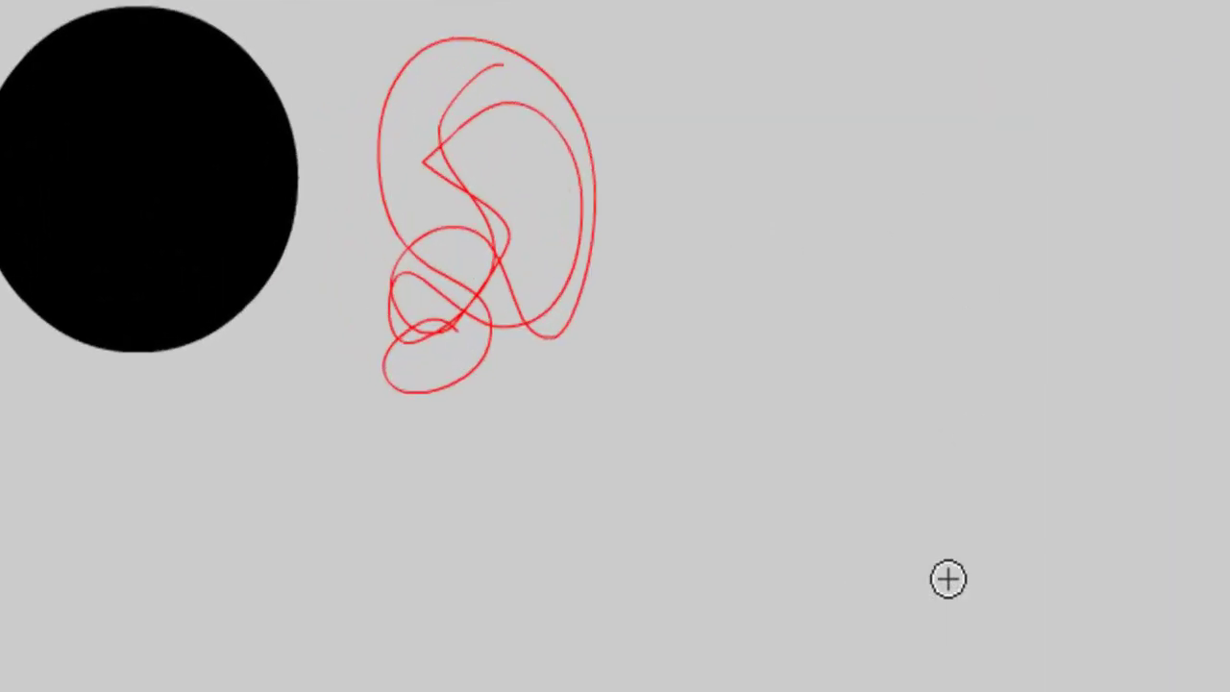
Sketch a man's head with face, hair, ear, jaw and neck in black Brush strokes on the stage's right half.
left_click_drag(983, 140, 932, 240)
left_click_drag(1020, 187, 992, 251)
mouse_move(994, 259)
left_mouse_down()
mouse_move(1009, 232)
mouse_move(1047, 292)
mouse_move(1017, 284)
mouse_move(1030, 327)
mouse_move(1030, 308)
left_mouse_up()
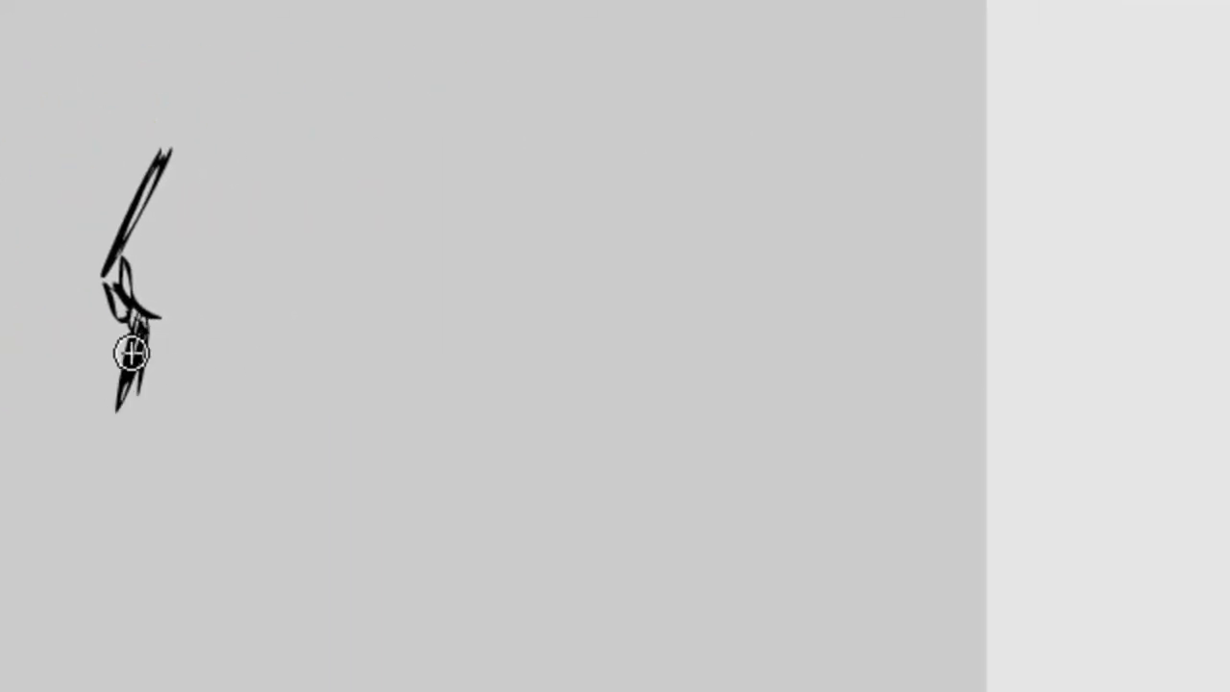
key("ctrl+z")
key("ctrl+z")
mouse_move(134, 323)
left_mouse_down()
mouse_move(209, 323)
mouse_move(206, 412)
mouse_move(179, 461)
mouse_move(202, 508)
left_mouse_up()
left_click_drag(265, 309, 317, 338)
mouse_move(187, 151)
left_mouse_down()
mouse_move(302, 127)
mouse_move(434, 269)
left_mouse_up()
mouse_move(289, 146)
left_mouse_down()
mouse_move(387, 215)
mouse_move(399, 327)
left_mouse_up()
mouse_move(392, 279)
left_mouse_down()
mouse_move(431, 409)
mouse_move(419, 411)
left_mouse_up()
left_click_drag(151, 349, 125, 373)
left_click_drag(126, 330, 129, 386)
mouse_move(130, 380)
left_mouse_down()
mouse_move(108, 421)
mouse_move(154, 595)
left_mouse_up()
left_click_drag(144, 533, 158, 607)
left_click_drag(130, 620, 204, 645)
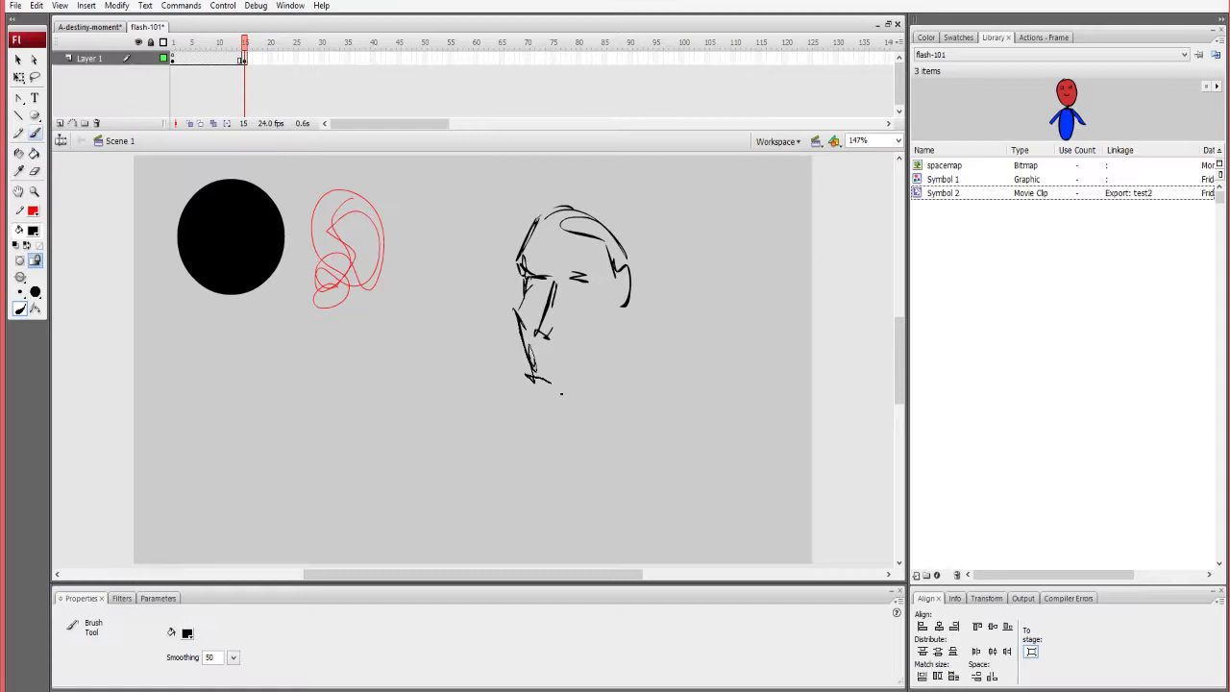
left_click_drag(526, 377, 572, 390)
mouse_move(623, 336)
left_mouse_down()
mouse_move(573, 383)
mouse_move(565, 412)
mouse_move(565, 390)
left_mouse_up()
left_click_drag(608, 350, 603, 386)
Select all strokes of the head sketch and group them.
key("v")
mouse_move(667, 237)
left_mouse_down()
mouse_move(398, 459)
mouse_move(392, 449)
left_mouse_up()
key("ctrl+g")
Make a second group from a wavy brush stroke below the head and delete the stroke inside that group.
key("b")
mouse_move(556, 485)
left_mouse_down()
mouse_move(610, 459)
mouse_move(624, 485)
left_mouse_up()
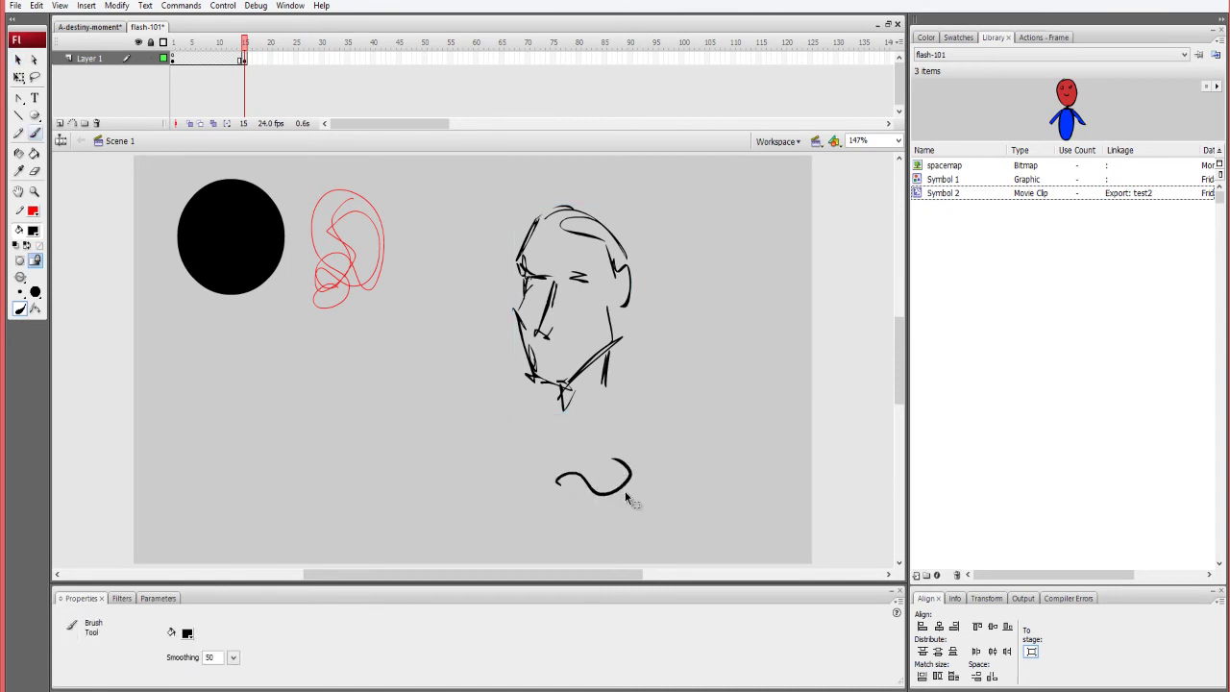
key("v")
left_click(618, 497)
key("ctrl+g")
double_click(622, 494)
key("Delete")
Inside the emptied group, brush bold black eyes and a nose over the head sketch and group them.
key("z")
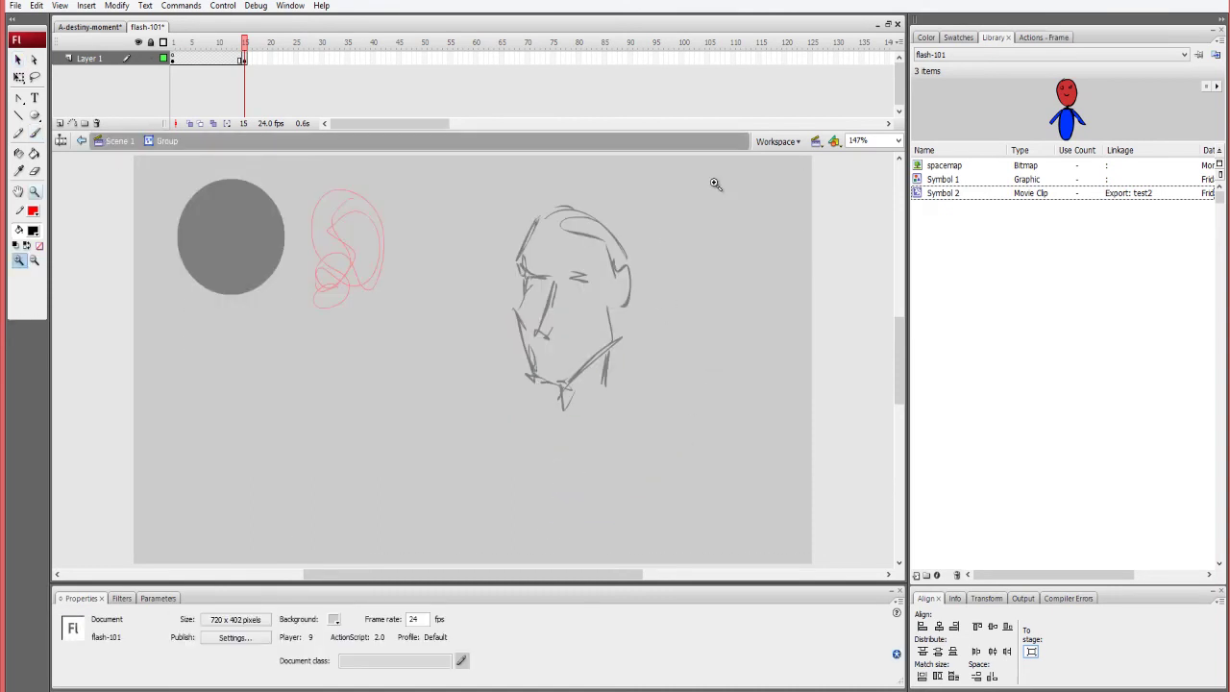
left_click_drag(708, 188, 432, 423)
left_click_drag(558, 320, 595, 353)
key("b")
mouse_move(479, 356)
left_mouse_down()
mouse_move(463, 407)
mouse_move(478, 438)
left_mouse_up()
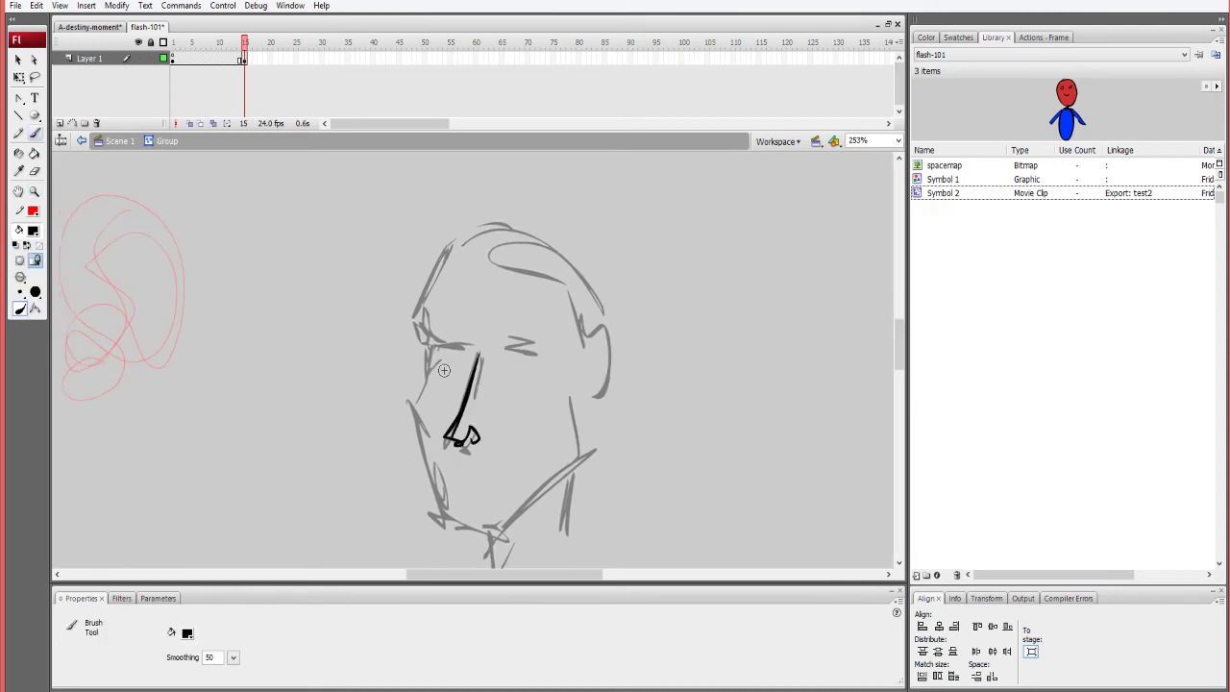
left_click_drag(436, 348, 539, 350)
key("v")
key("ctrl+a")
key("ctrl+g")
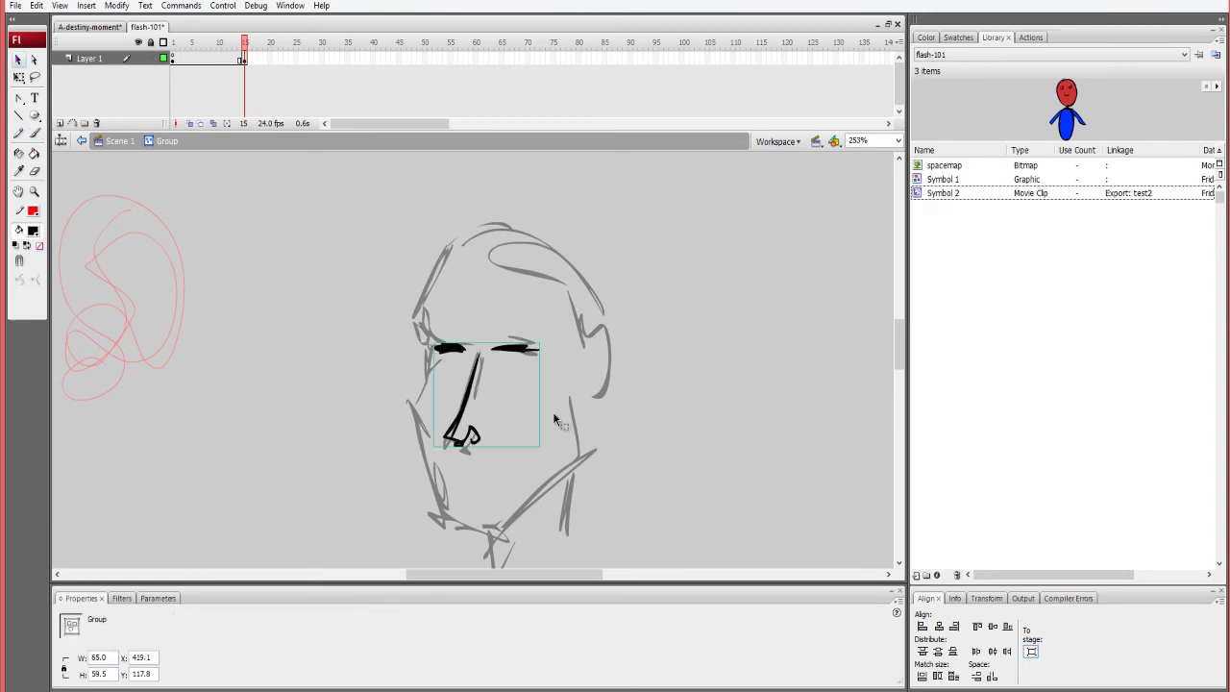
Brush a black mouth below the nose and group its strokes.
key("b")
mouse_move(442, 459)
left_mouse_down()
mouse_move(487, 461)
mouse_move(444, 460)
mouse_move(473, 486)
left_mouse_up()
mouse_move(452, 475)
left_mouse_down()
mouse_move(481, 466)
mouse_move(406, 520)
left_mouse_up()
key("v")
key("ctrl+g")
Try moving the eyes-and-nose group and the mouth group together over the head sketch.
left_click_drag(582, 338, 408, 509)
left_click_drag(480, 440, 607, 415)
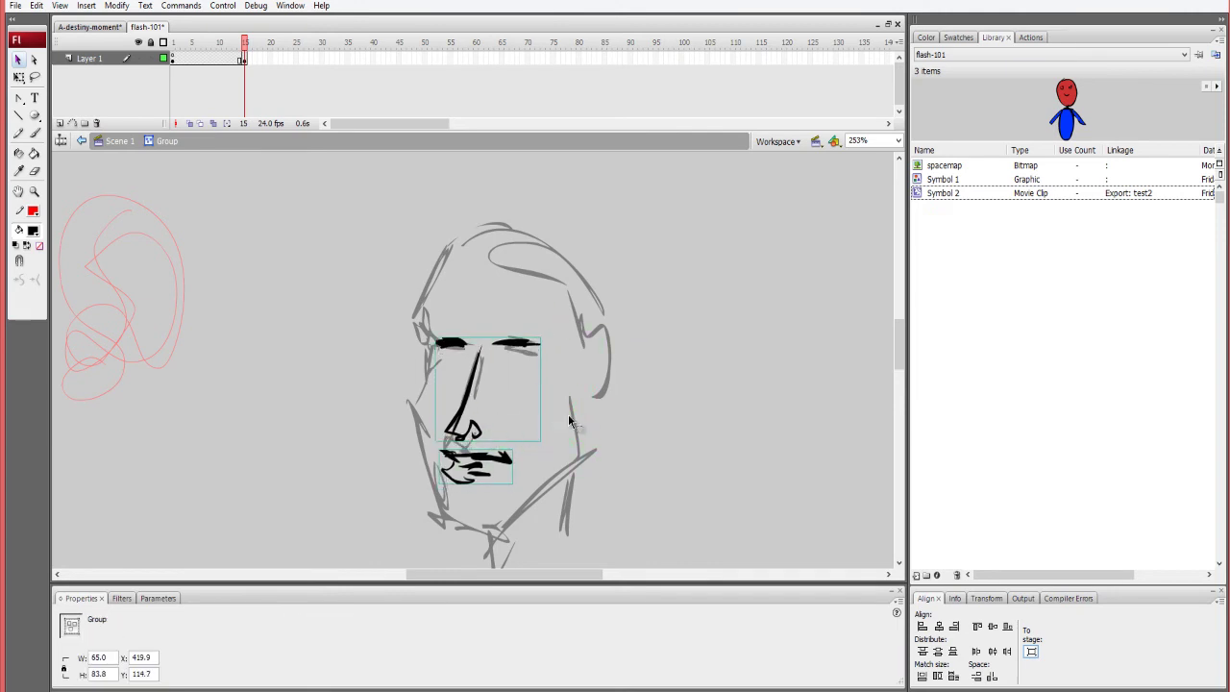
left_click(683, 421)
key("b")
key("v")
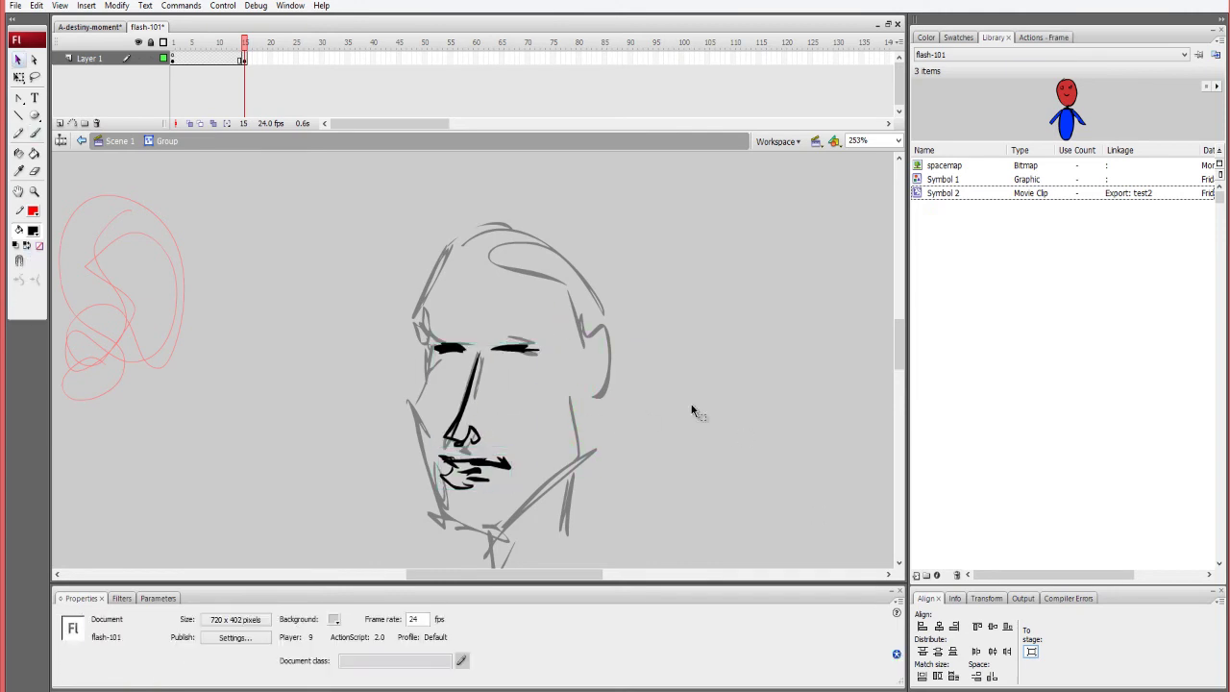
Return to Scene 1 and group the facial features with the head sketch.
double_click(692, 404)
key("ctrl+minus")
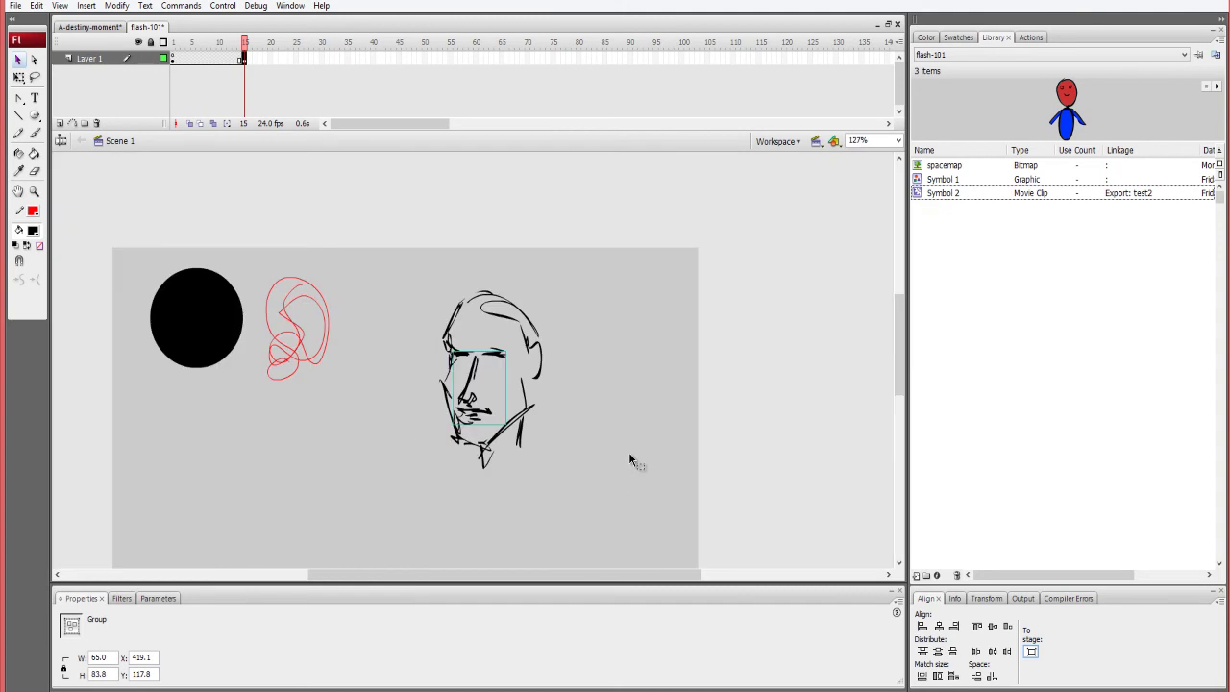
left_click_drag(651, 355, 405, 488)
key("ctrl+g")
left_click(586, 411)
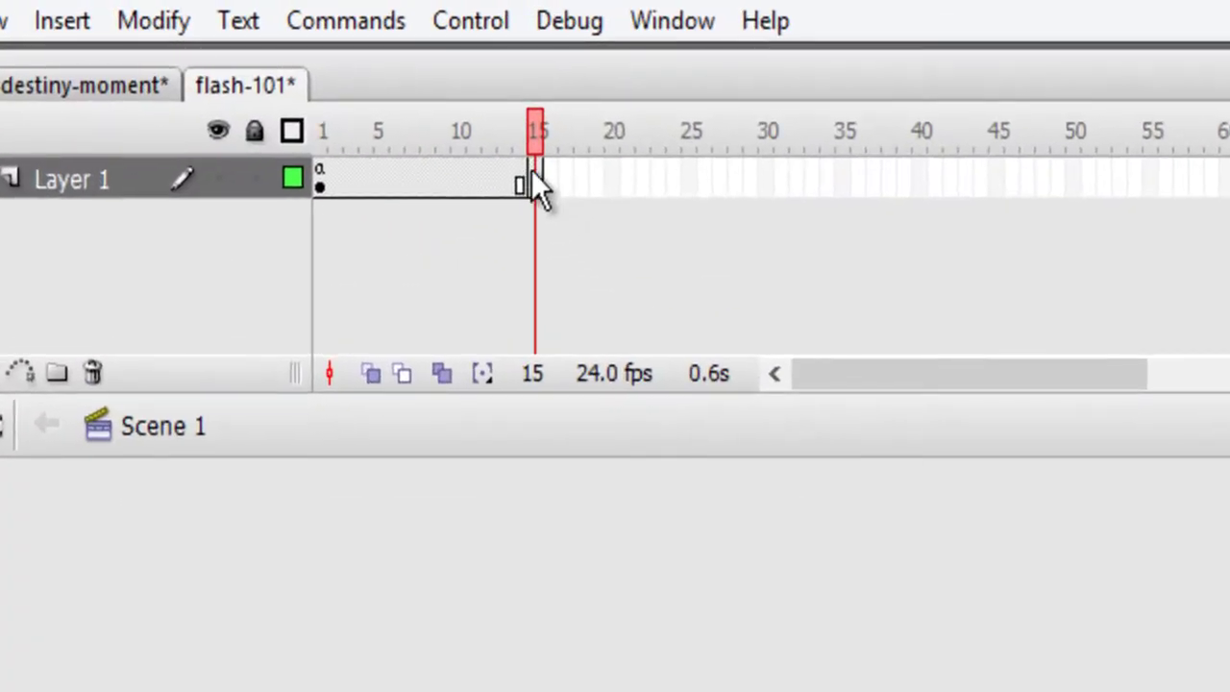
Move Layer 1's keyframe from frame 15 to frame 2 and flip between frames 1 and 2.
left_click(248, 61)
left_click_drag(544, 188, 335, 185)
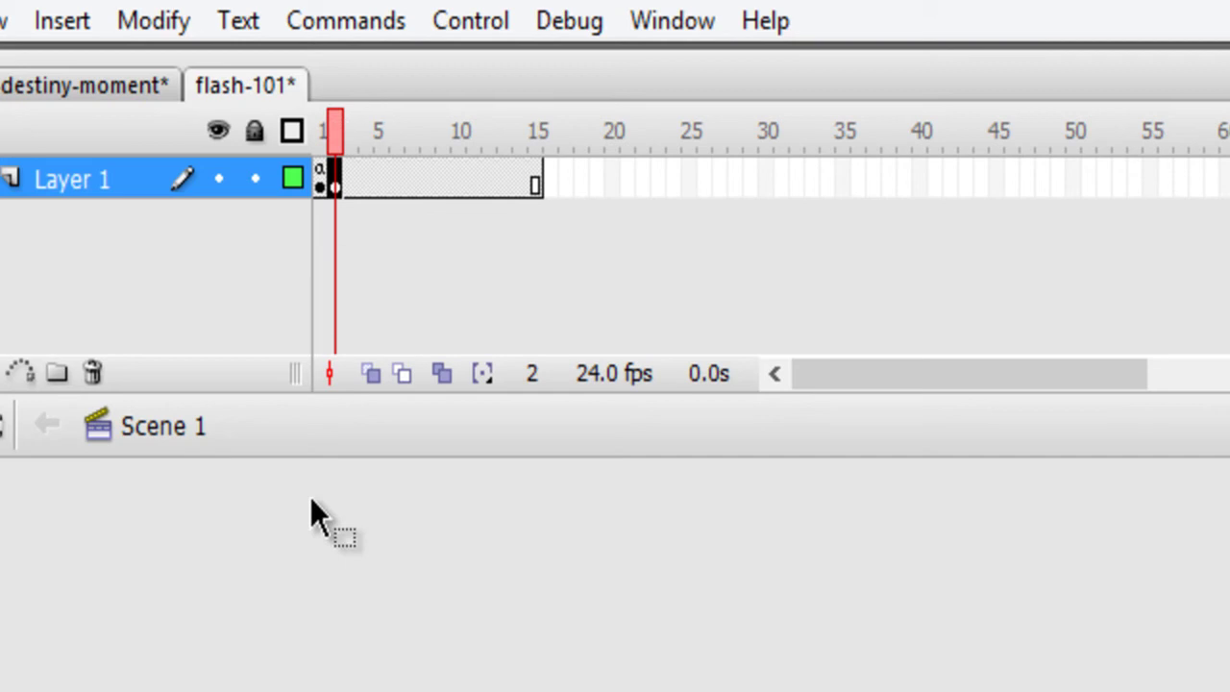
key("comma")
key("period")
key("comma")
key("period")
Show the Controller toolbar and place it in the empty area above the stage.
left_click(684, 23)
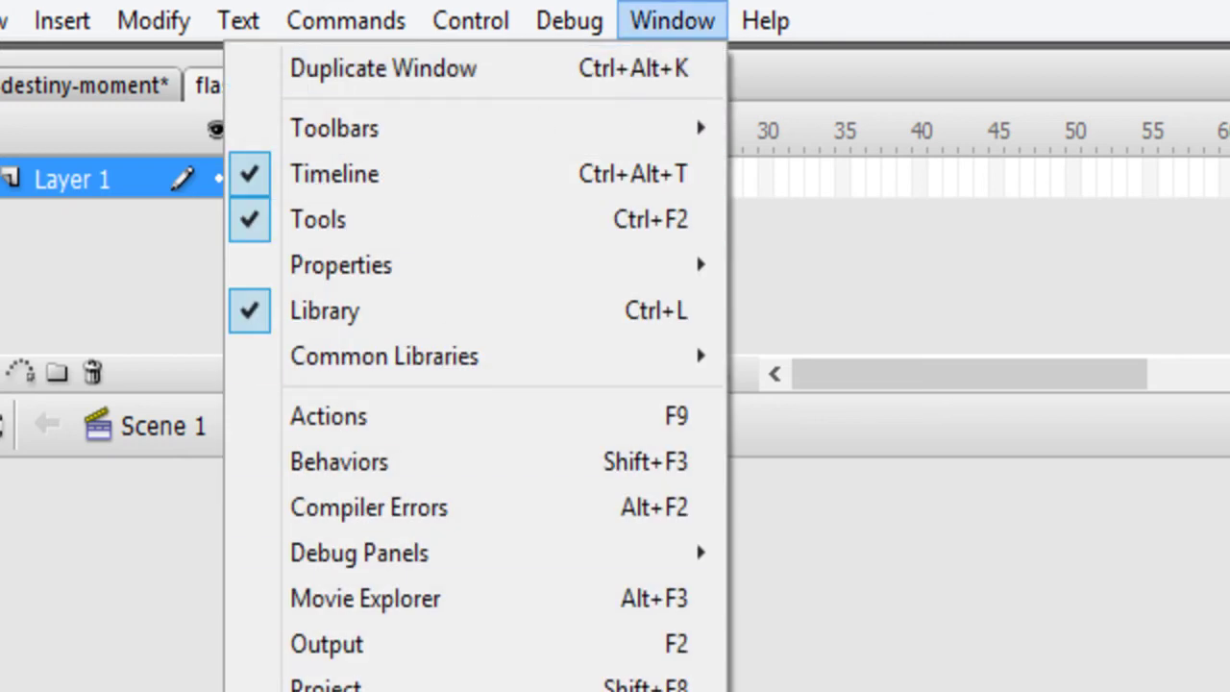
mouse_move(608, 142)
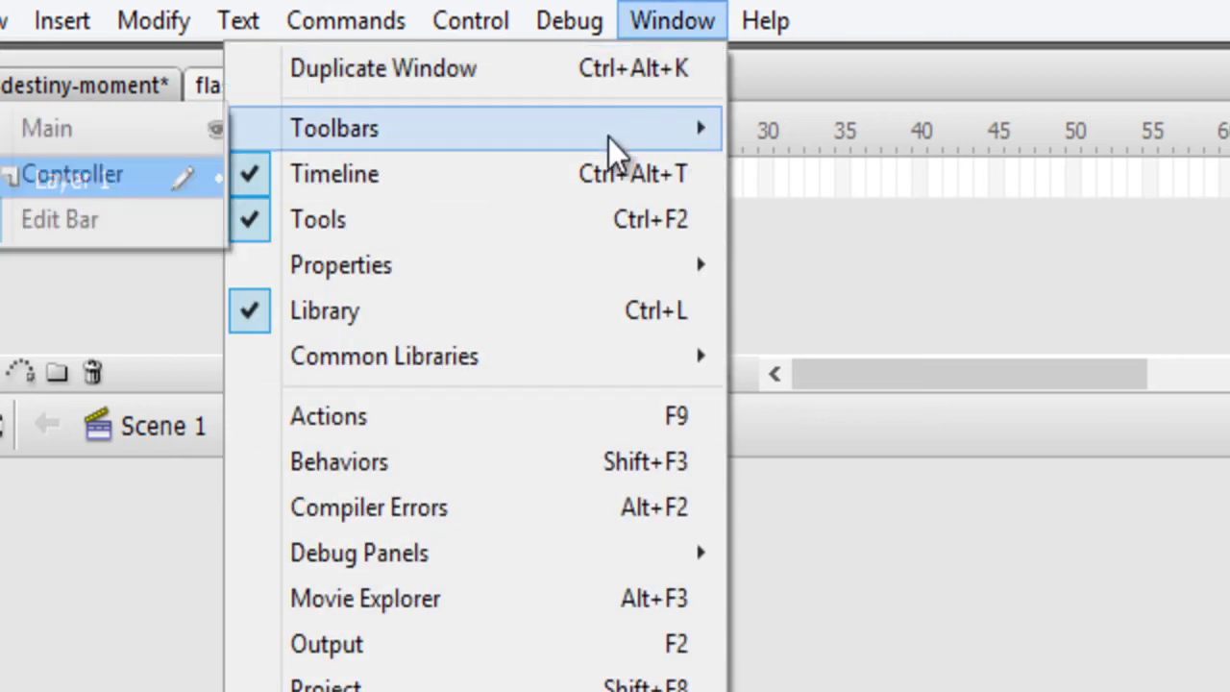
left_click(110, 173)
left_click_drag(11, 4, 735, 174)
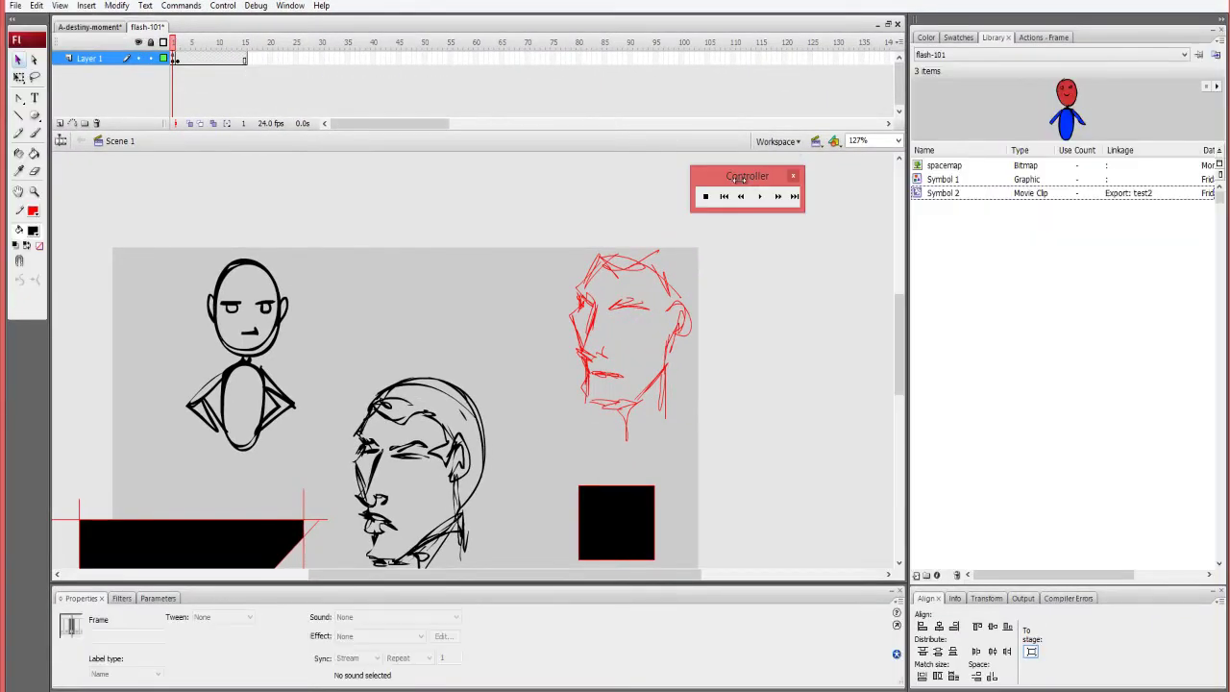
left_click(282, 197)
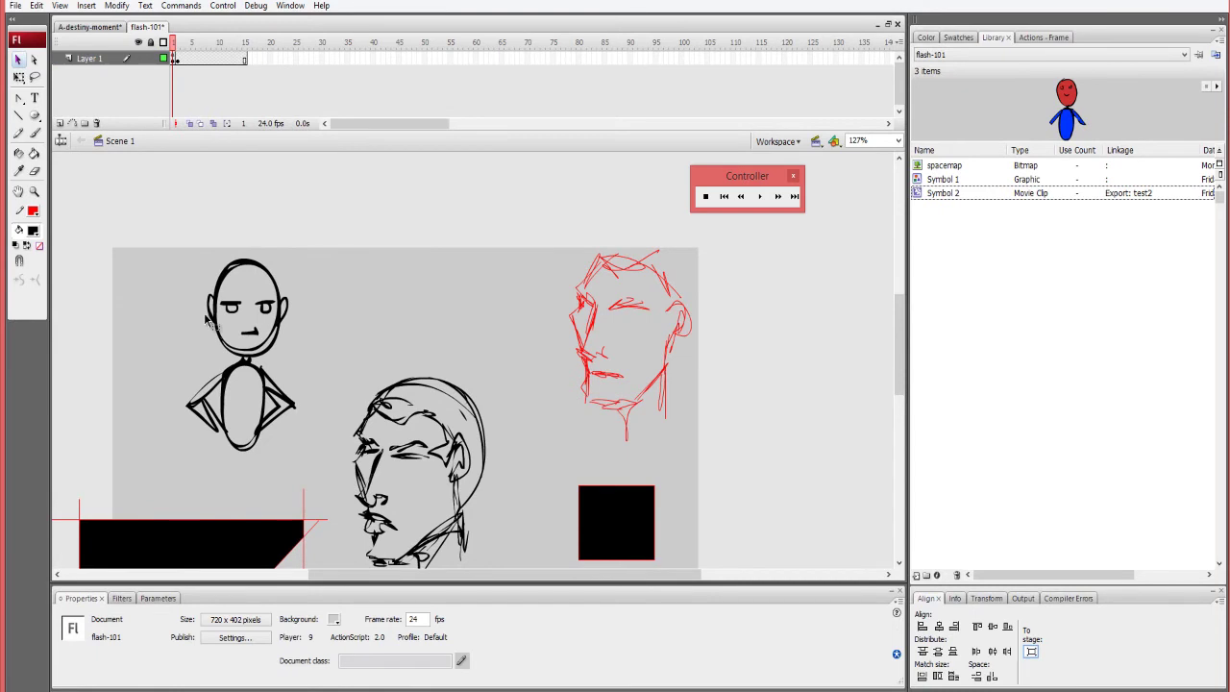
Extend Layer 1 to frame 30 and play the timeline, stopping at frame 18.
key("Return")
key(".")
key(".")
key("Return")
key("Return")
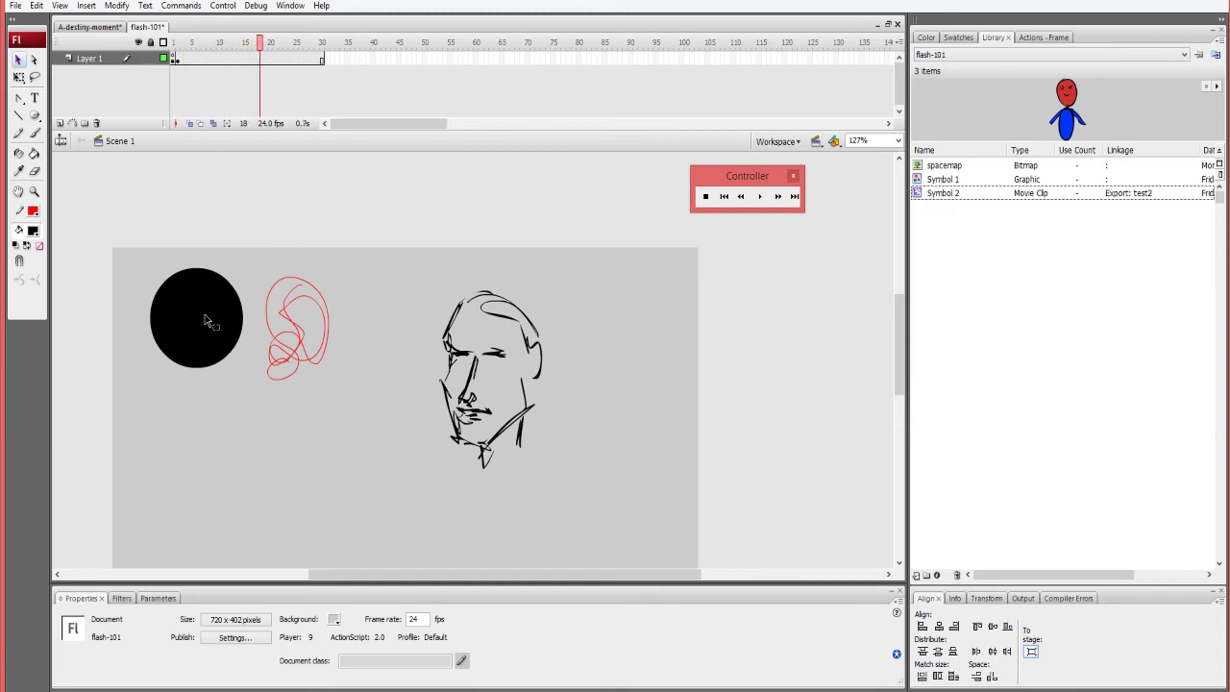
Shorten Layer 1 to a keyframe at frame 18 and add a blank keyframe at frame 19.
key("shift+F5")
key("shift+F5")
key("shift+F5")
key("shift+F5")
key("shift+F5")
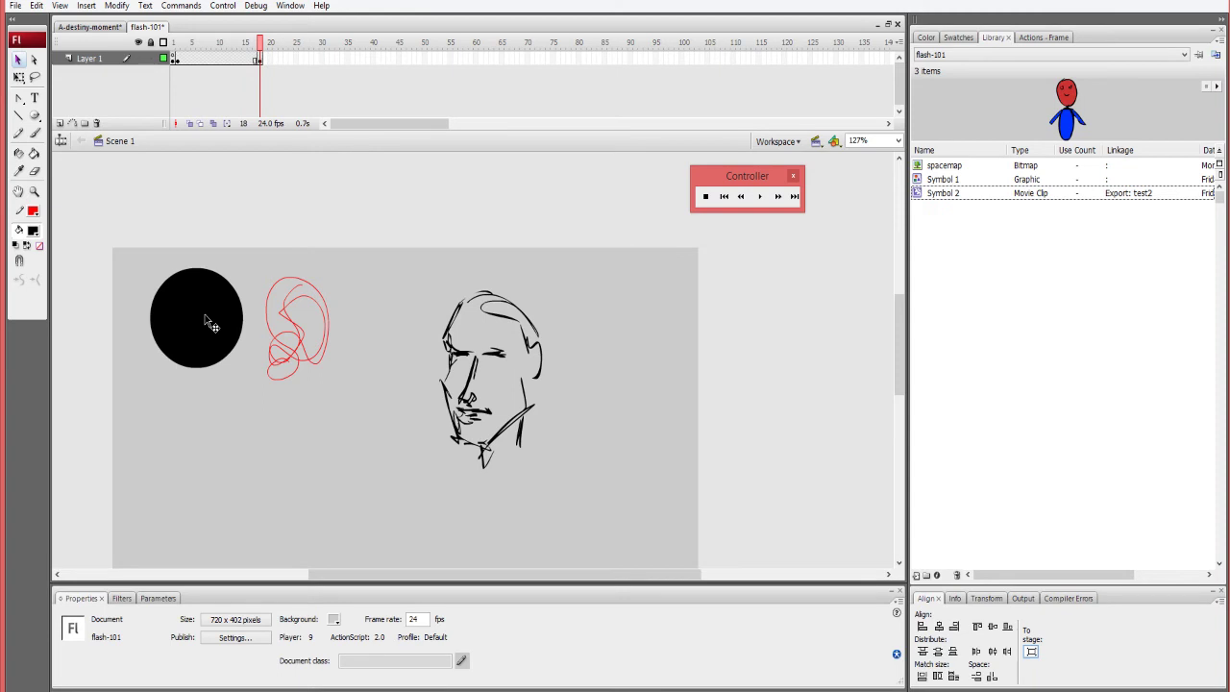
key("period")
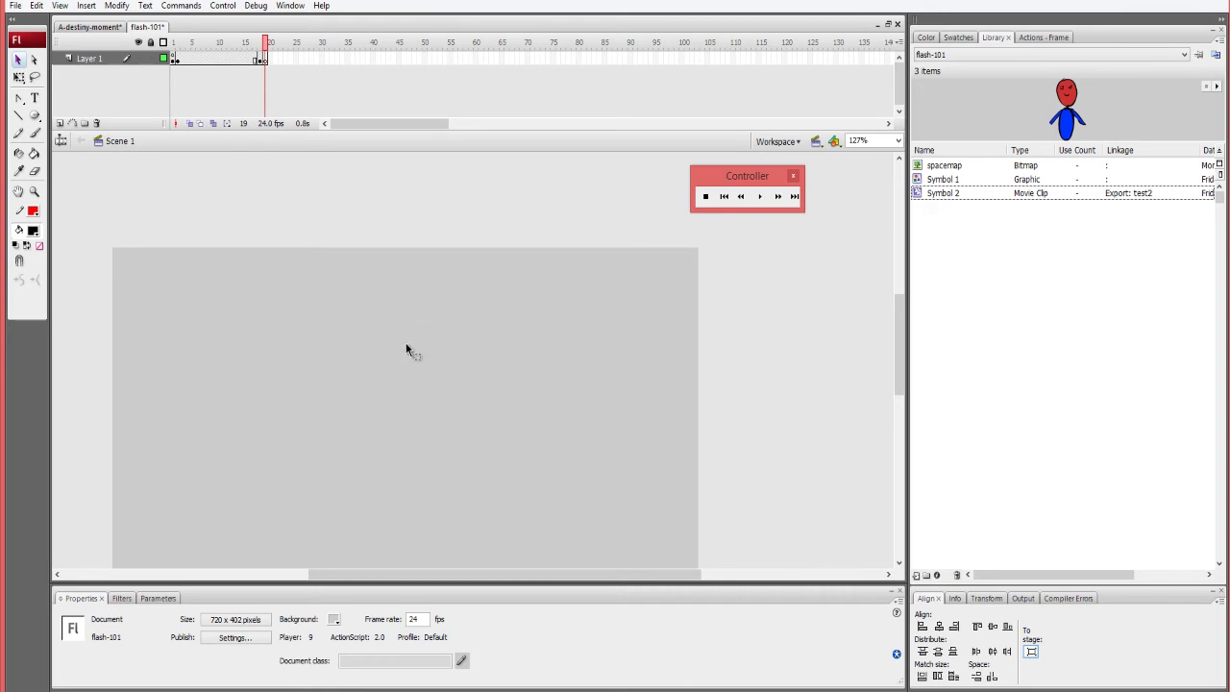
Step back through the timeline to frame 1 and select the whole front-facing character sketch with its body.
key("comma")
key("comma")
key("comma")
key("comma")
key("comma")
key("comma")
key("comma")
key("comma")
key("comma")
key("comma")
key("comma")
key("comma")
key("comma")
key("comma")
key("comma")
key("comma")
key("comma")
key("comma")
mouse_move(150, 217)
left_mouse_down()
mouse_move(313, 451)
mouse_move(310, 507)
left_mouse_up()
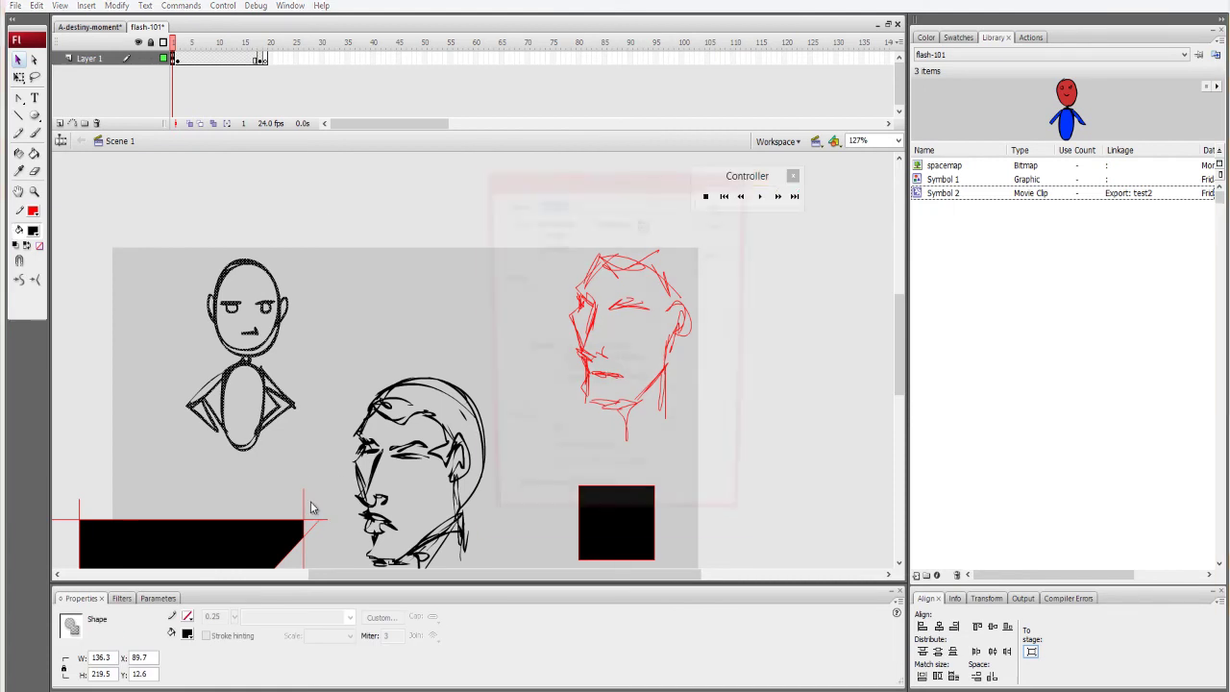
key("F8")
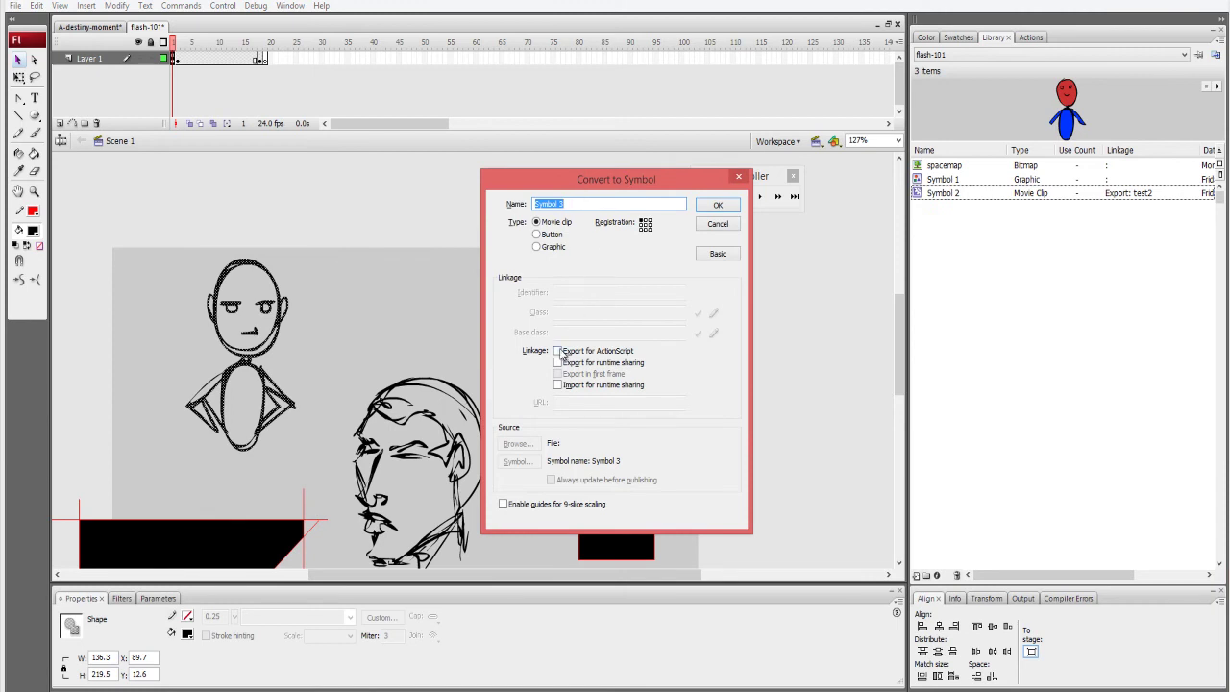
left_click(536, 247)
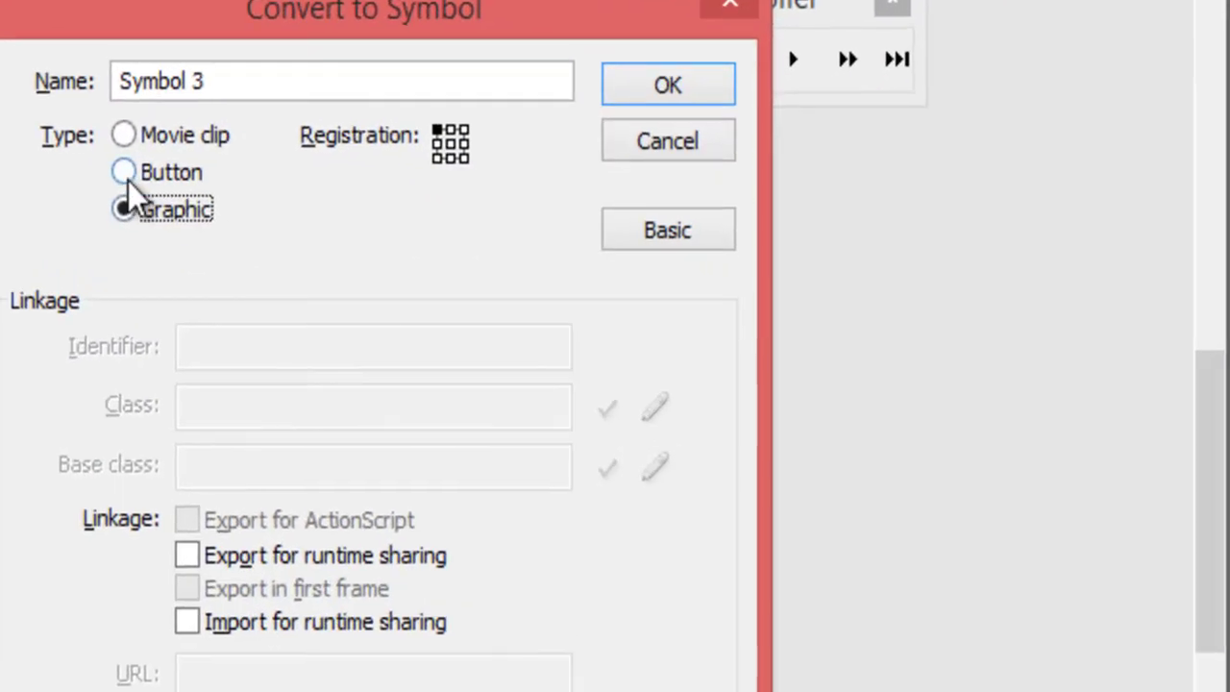
left_click(553, 223)
left_click(173, 212)
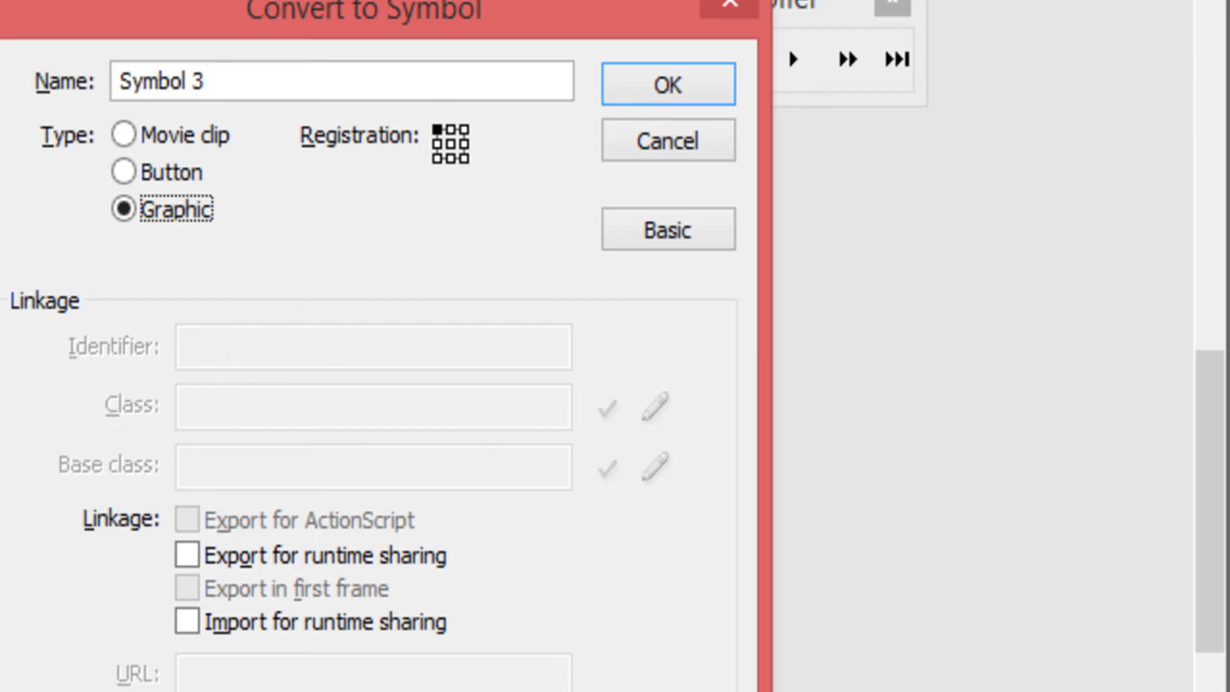
left_click(649, 153)
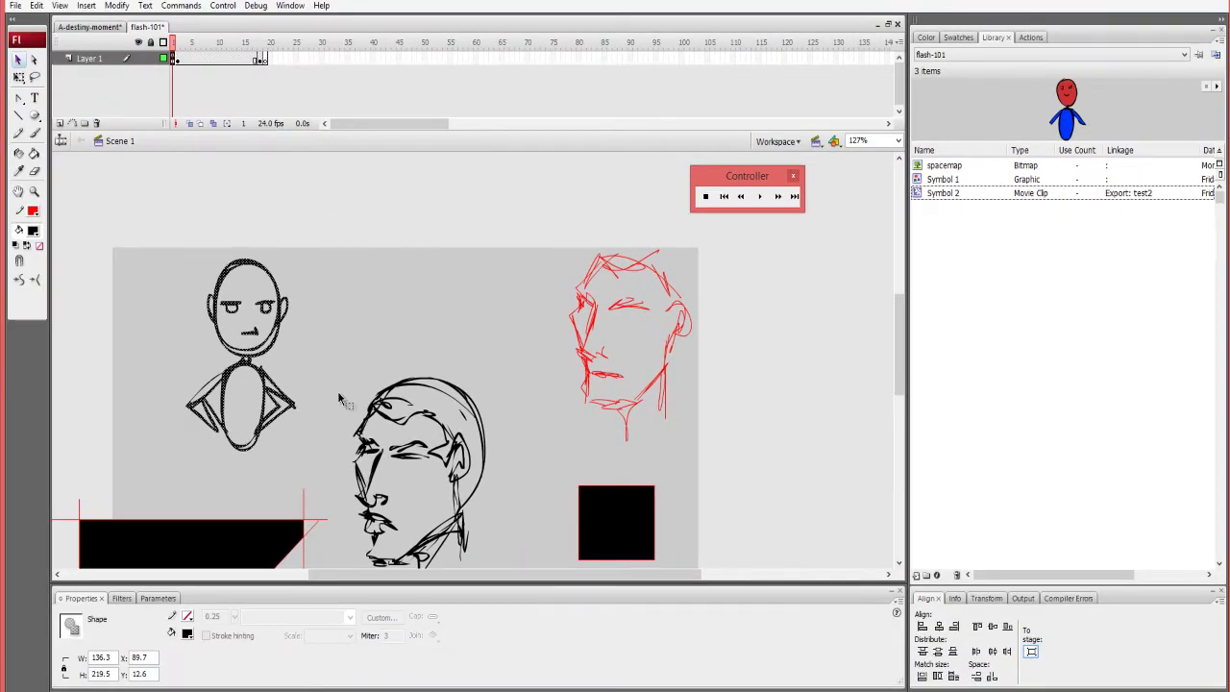
Scale the character sketch down to about 84 by 136 pixels and move it near the stage's upper-left corner.
key("q")
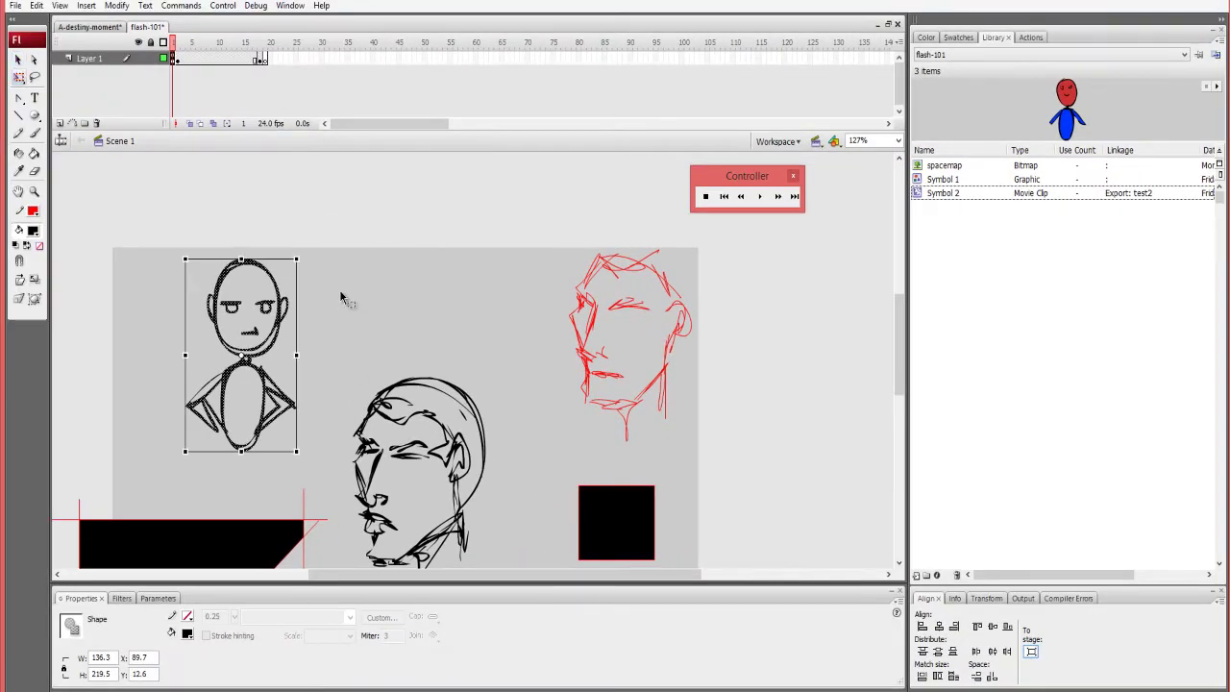
left_click_drag(291, 270, 257, 331)
left_click_drag(237, 404, 176, 336)
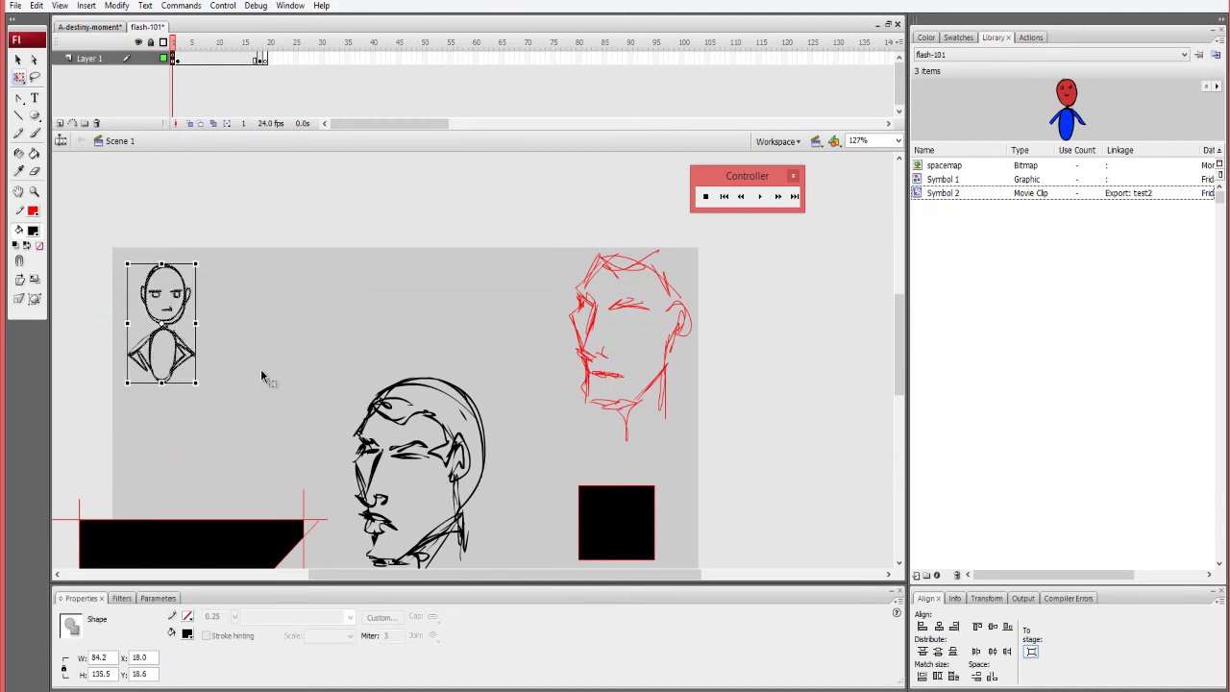
Convert the character sketch to a Graphic symbol named Symbol 3 and move the instance right to about X 208.
left_click_drag(254, 233, 89, 421)
key("F8")
left_click(553, 247)
left_click(717, 205)
left_click_drag(197, 364, 348, 365)
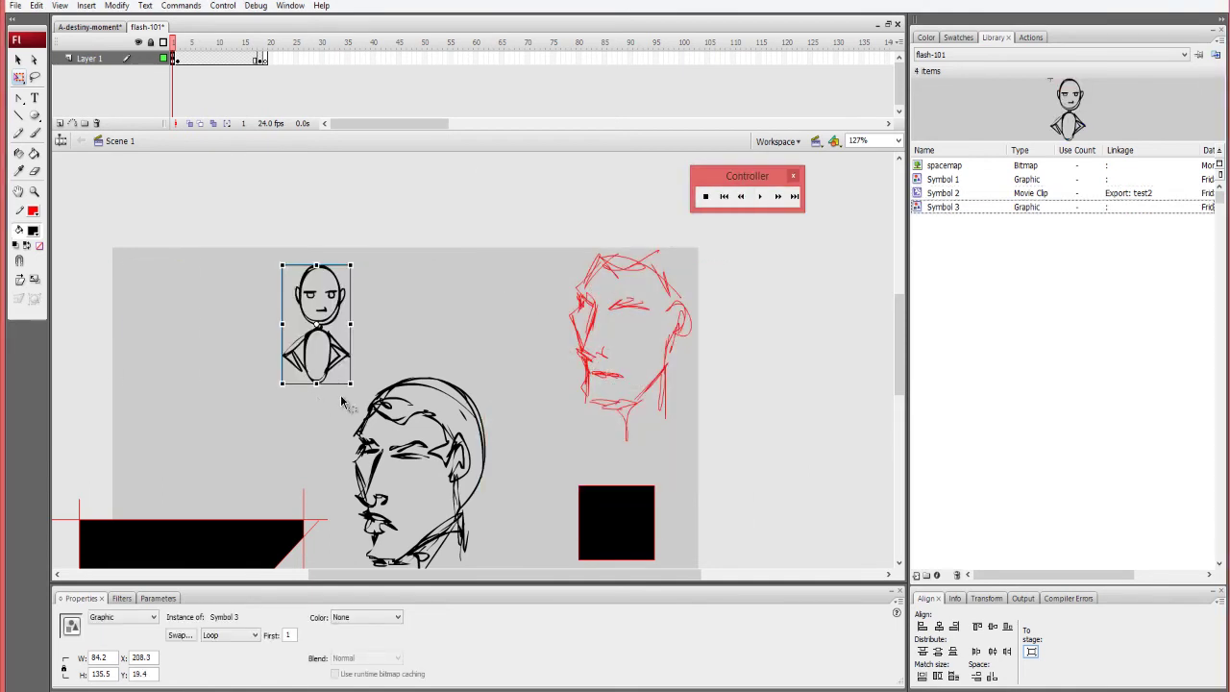
Paste the character sketch in its original place and convert it to a Movie clip symbol named Symbol 4.
key("ctrl+shift+v")
key("F8")
left_click(557, 223)
left_click(717, 205)
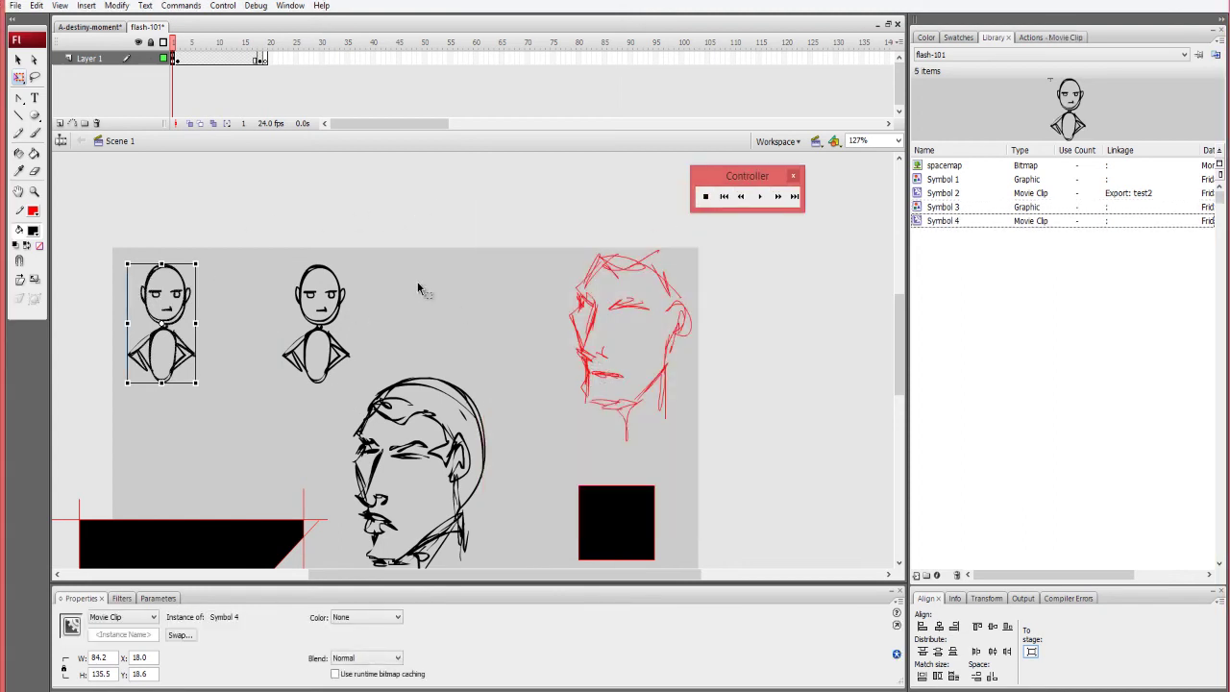
Move the graphic instance closer to the movie clip and brush the labels M and G beneath the two characters.
left_click(392, 316)
left_click_drag(342, 347, 297, 348)
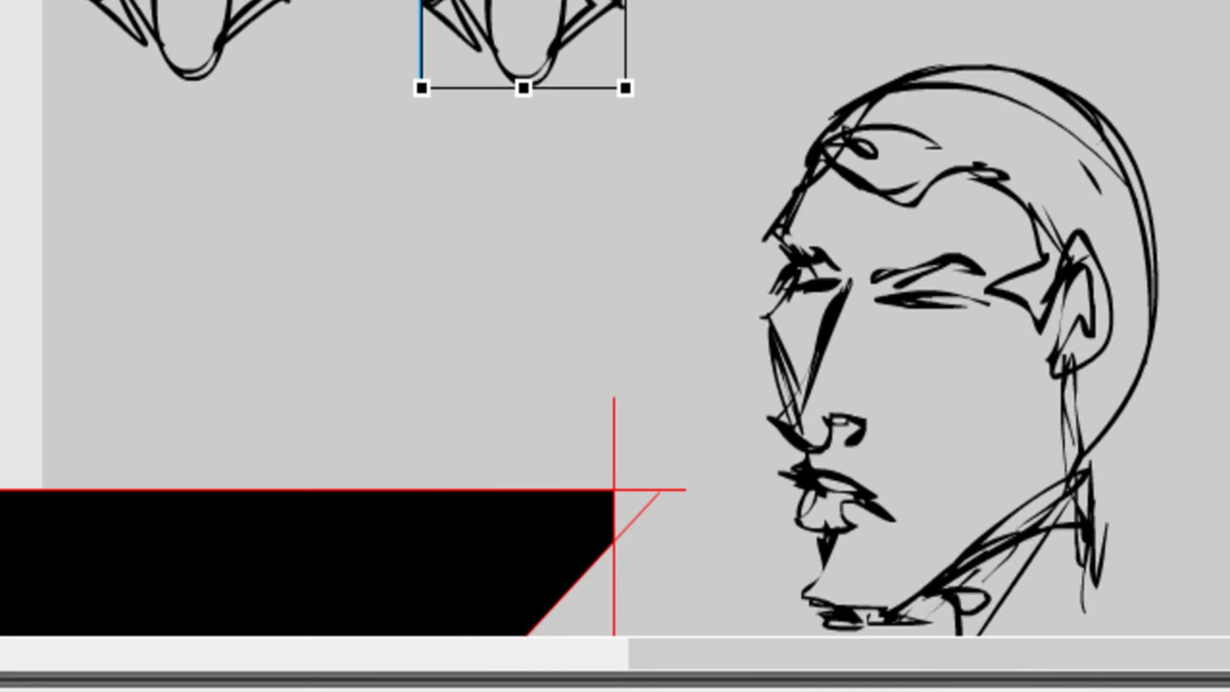
key("z")
key("b")
left_click_drag(124, 146, 190, 197)
mouse_move(492, 127)
left_mouse_down()
mouse_move(524, 178)
mouse_move(565, 170)
left_mouse_up()
key("v")
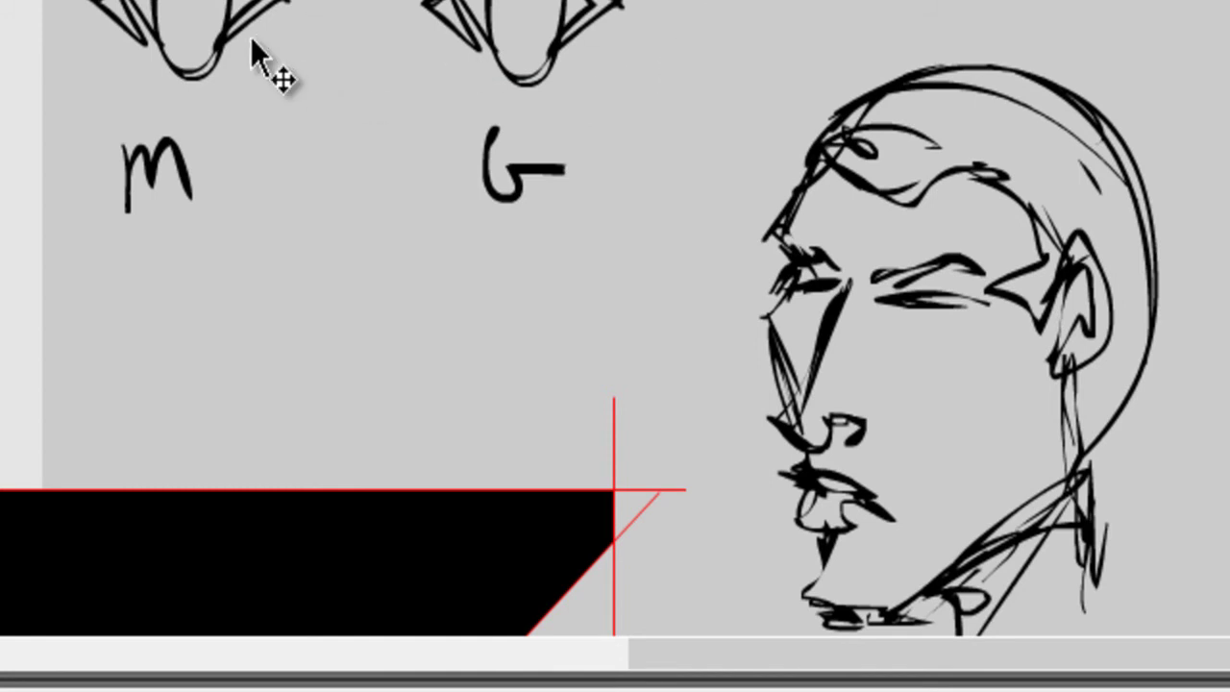
Compare the instance properties of the movie clip labelled M and the graphic labelled G.
left_click(237, 27)
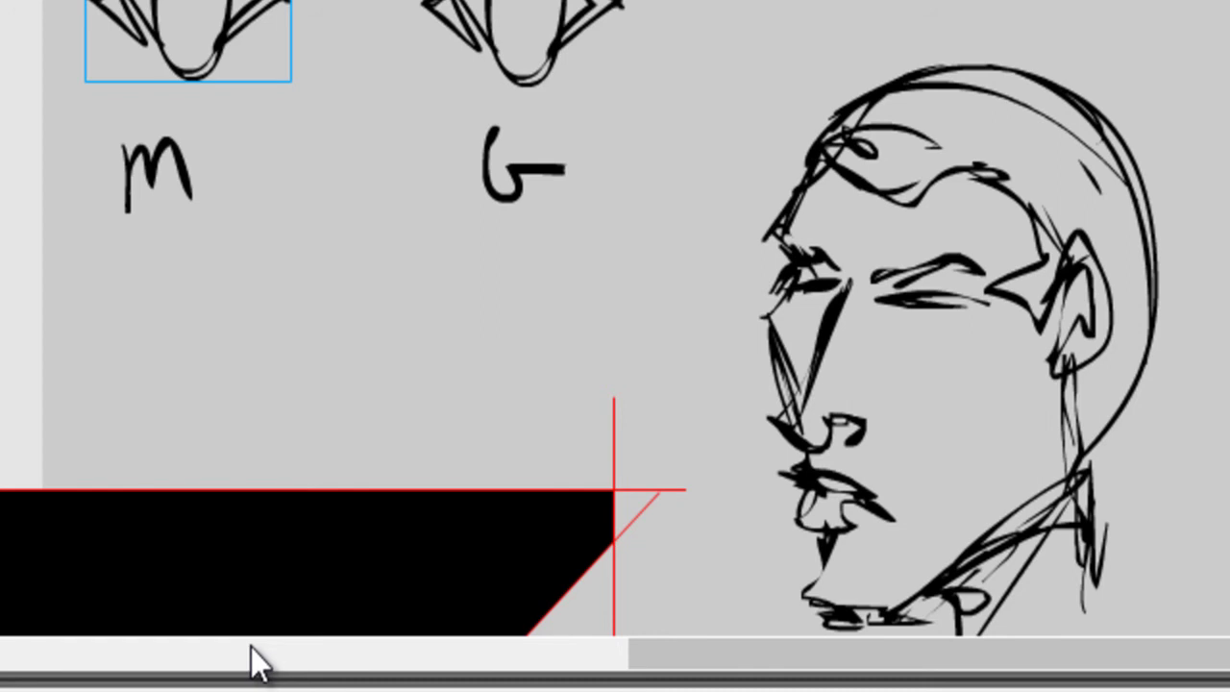
left_click(579, 8)
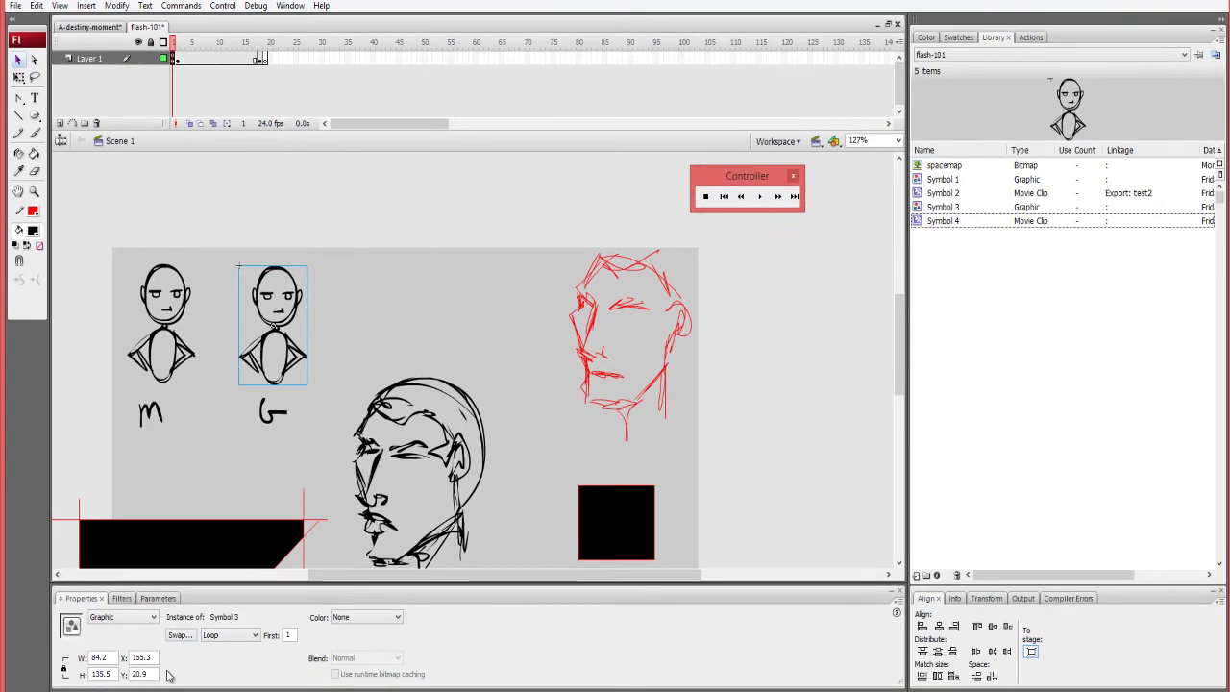
left_click(197, 365)
left_click(293, 364)
left_click(197, 365)
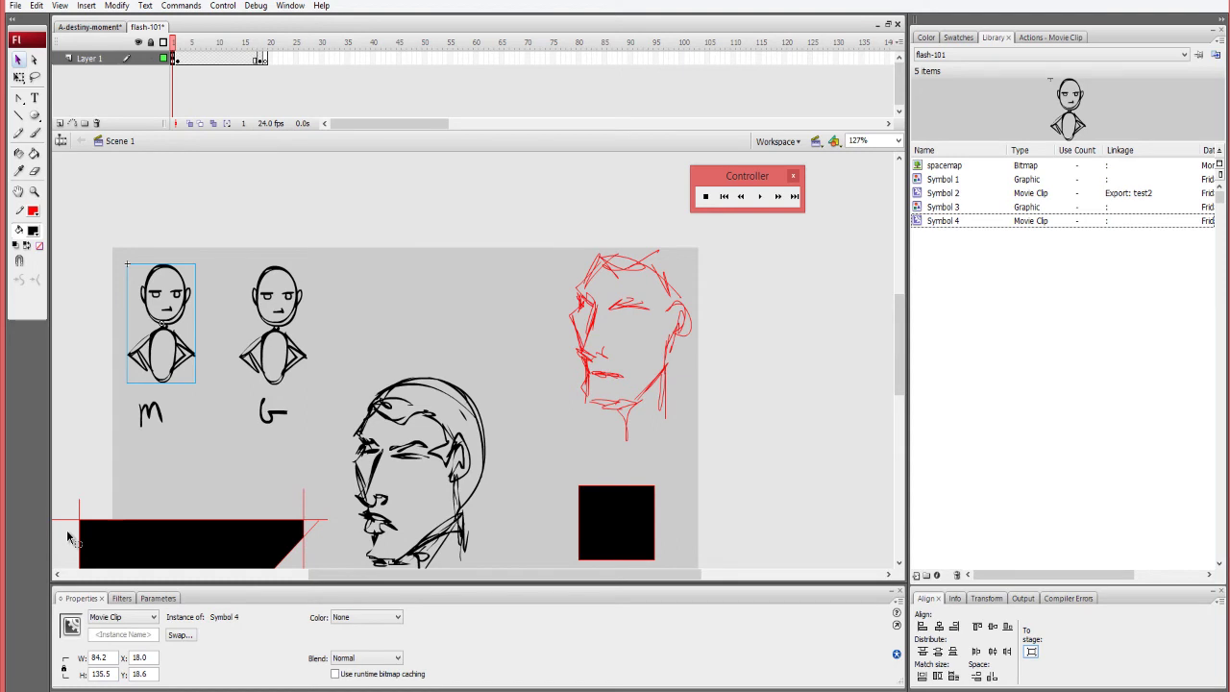
Give the movie clip above the M label the instance name ted.
left_click(231, 225)
left_click(171, 326)
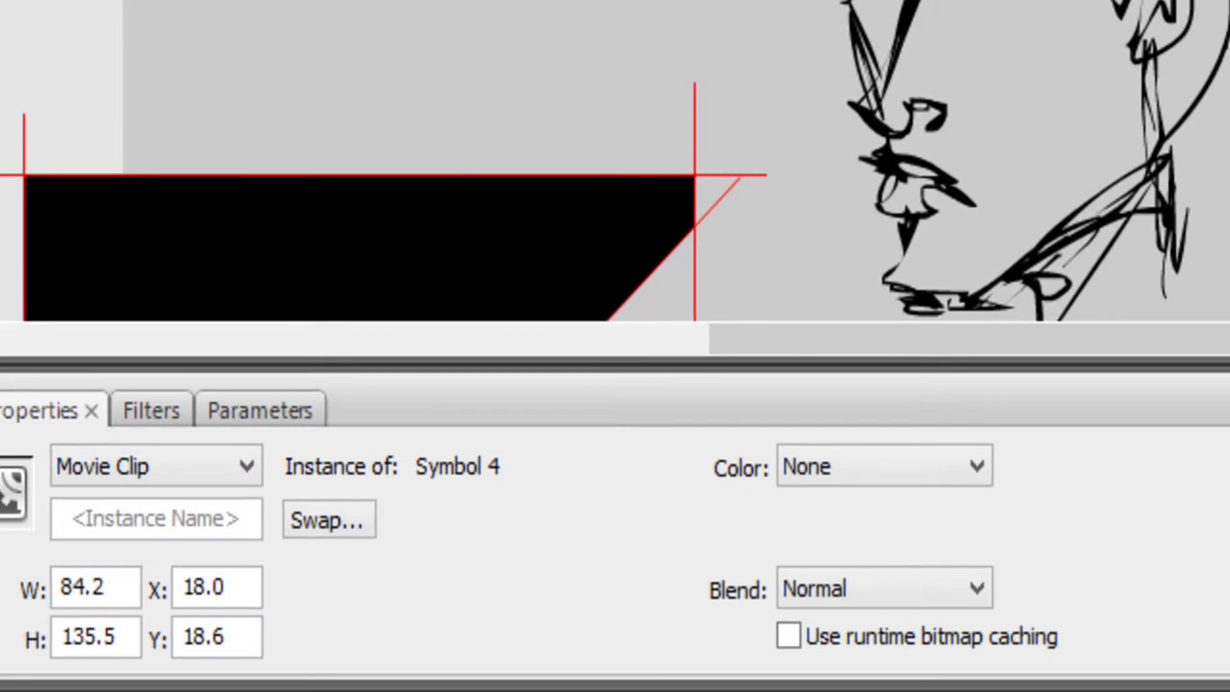
left_click(182, 519)
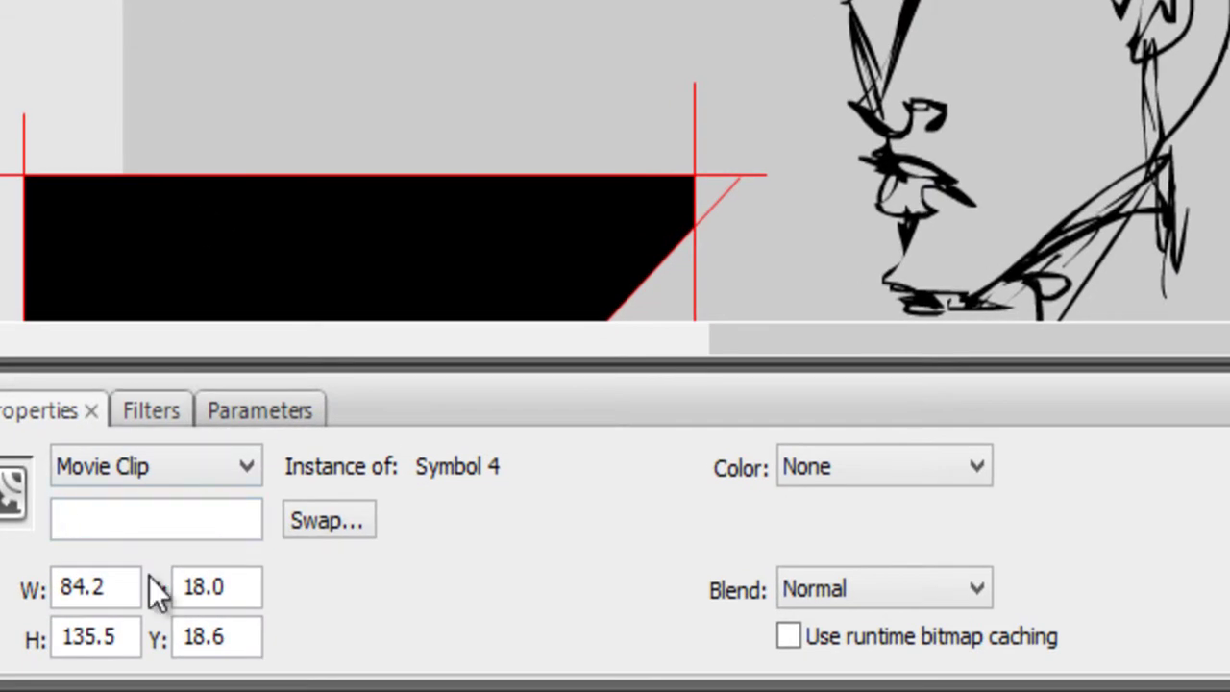
type("ted")
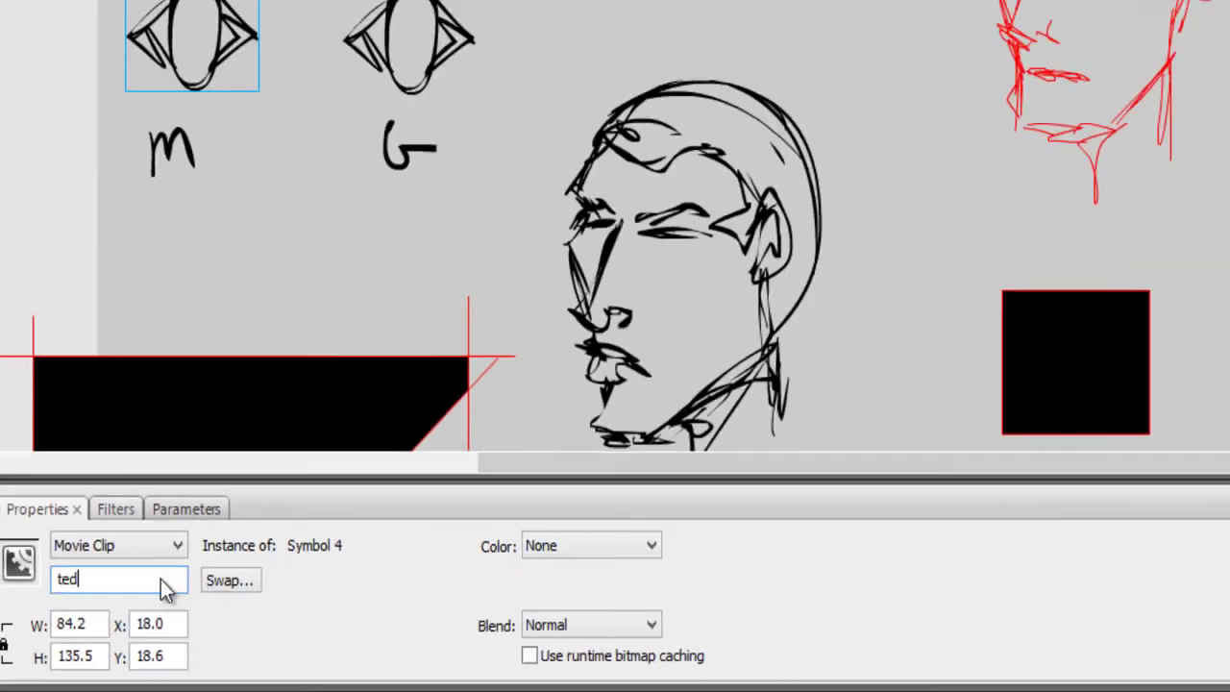
Examine the symbol behavior choices for the M instance, then the properties of the G instance.
left_click(152, 466)
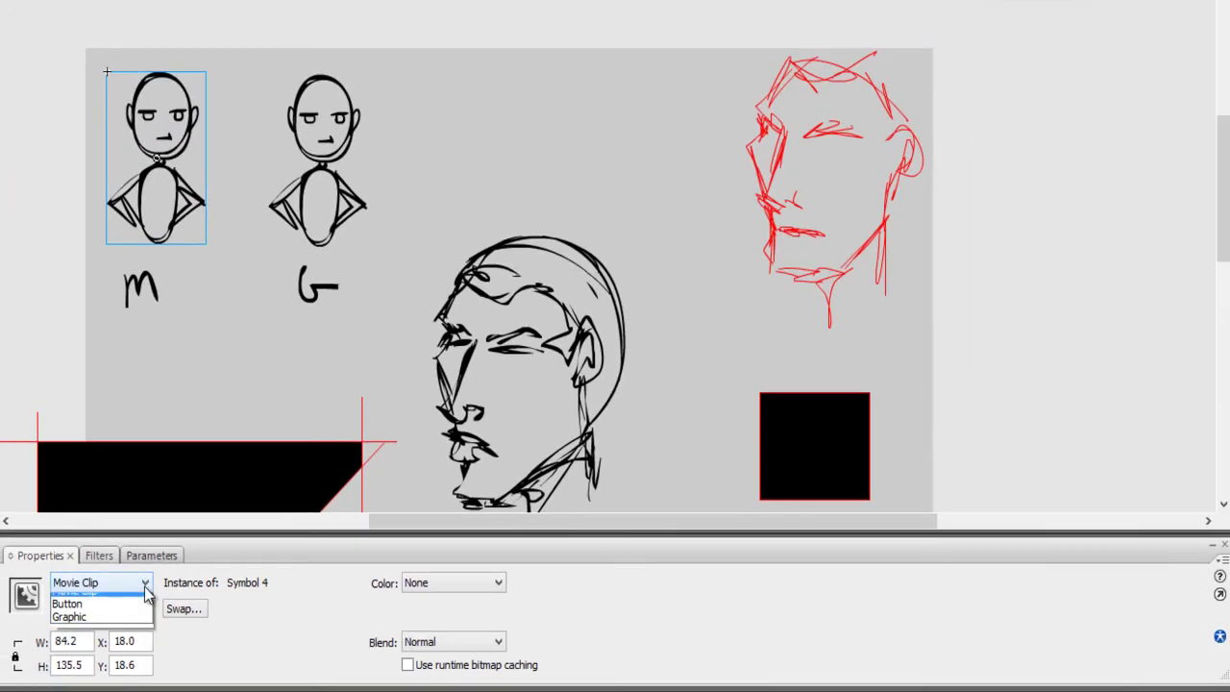
left_click(145, 600)
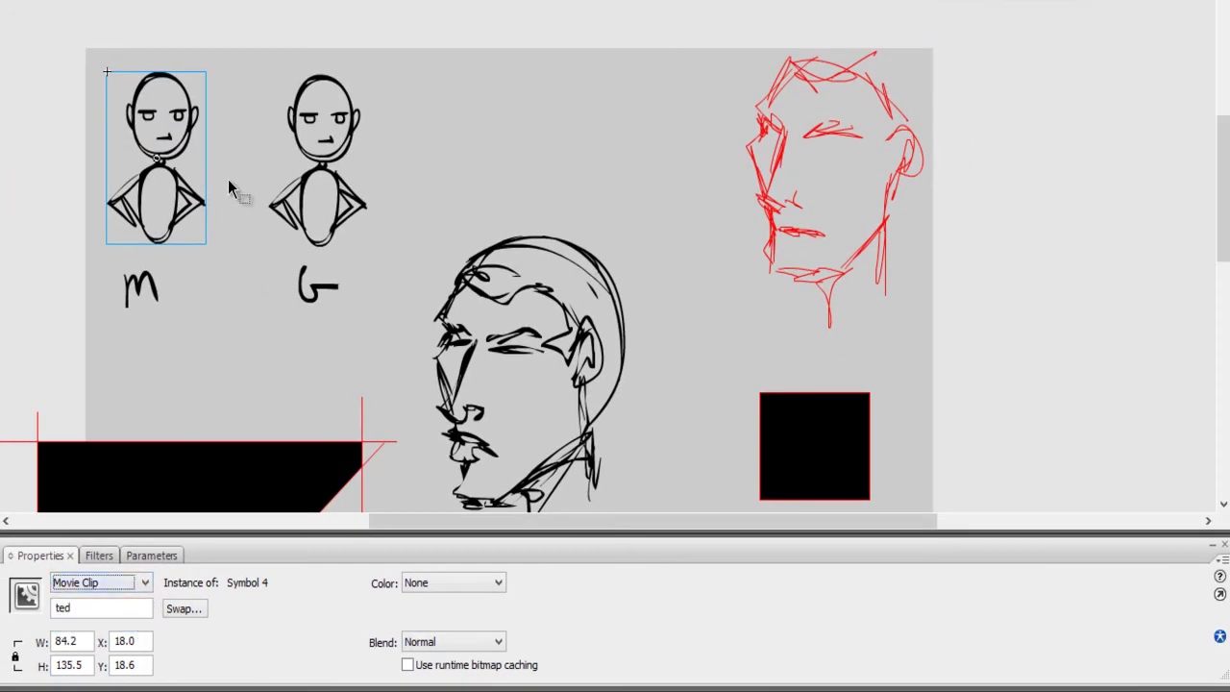
left_click(144, 582)
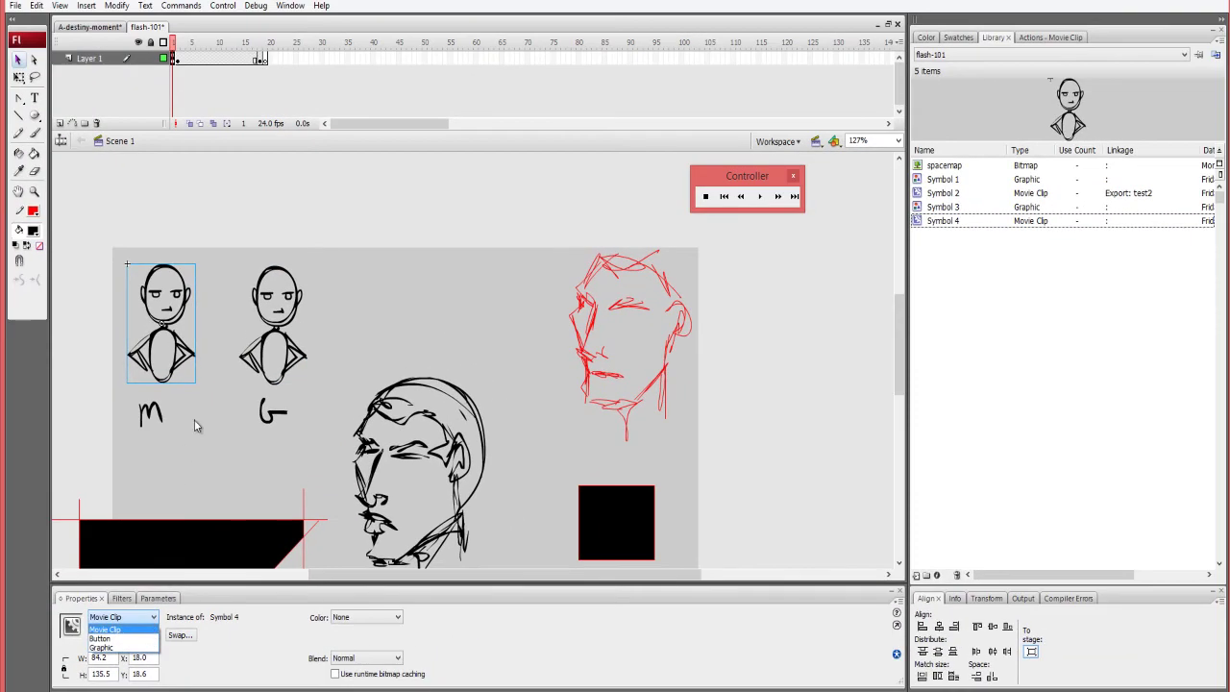
left_click(205, 413)
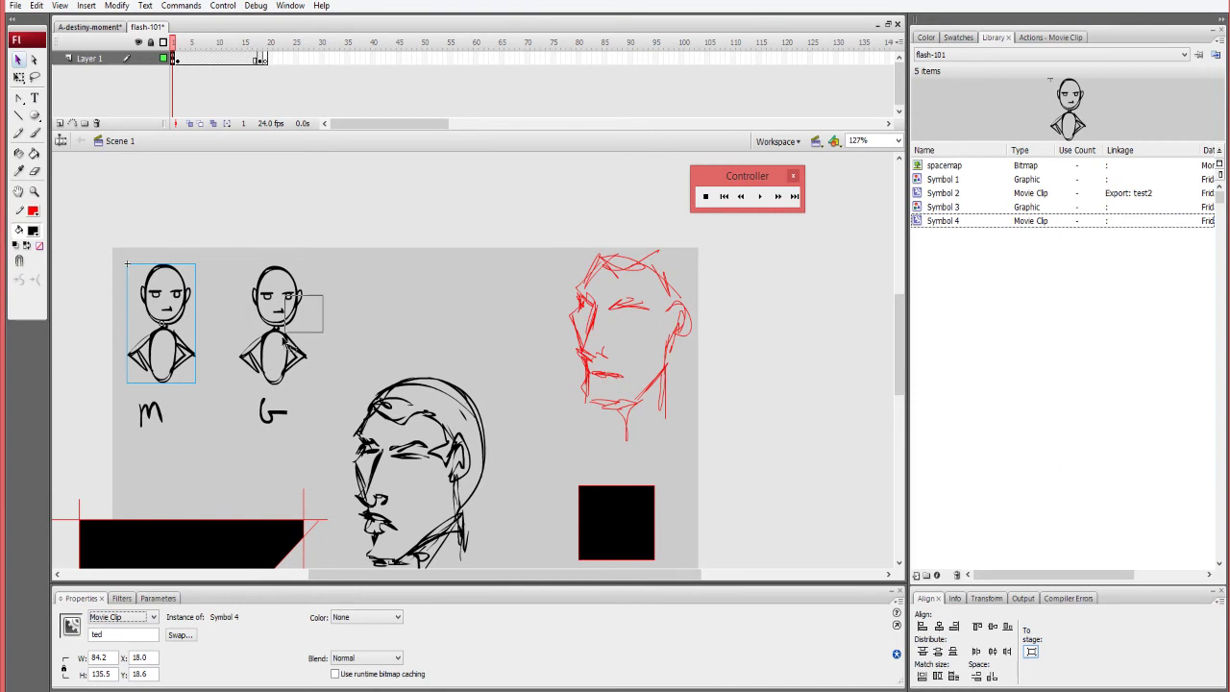
left_click(285, 363)
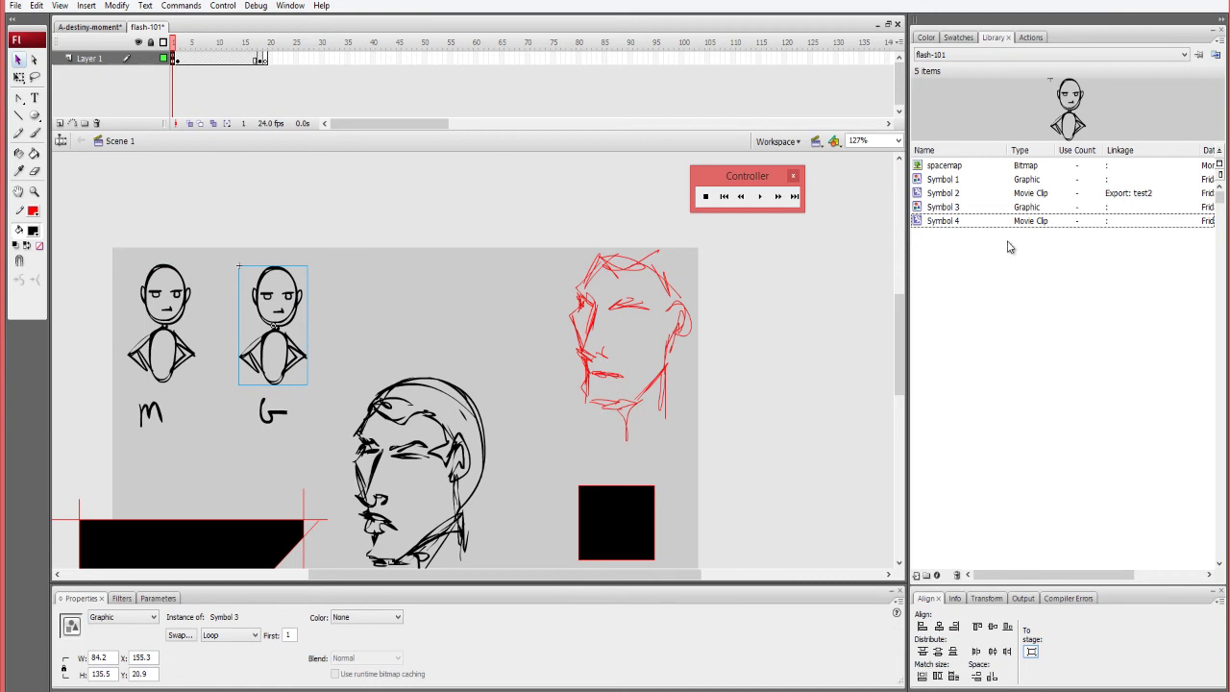
Compare the library entries for Symbols 1 to 4, including their types and Symbol 2's linkage.
left_click(957, 222)
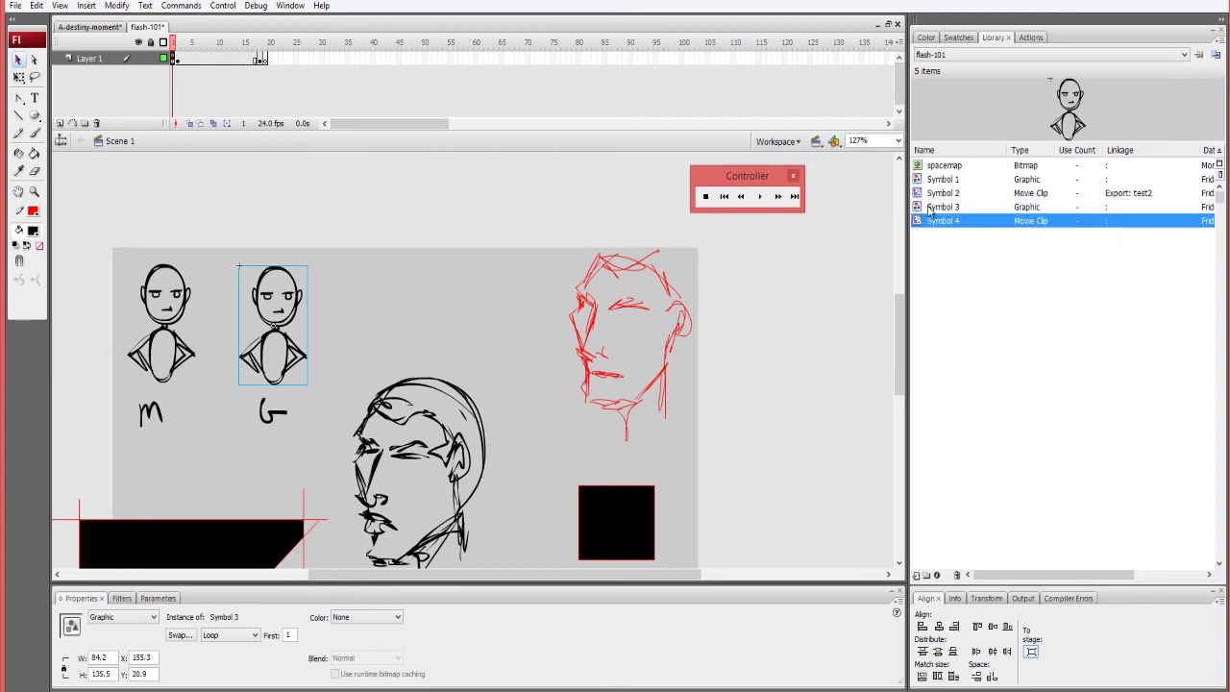
left_click(926, 211)
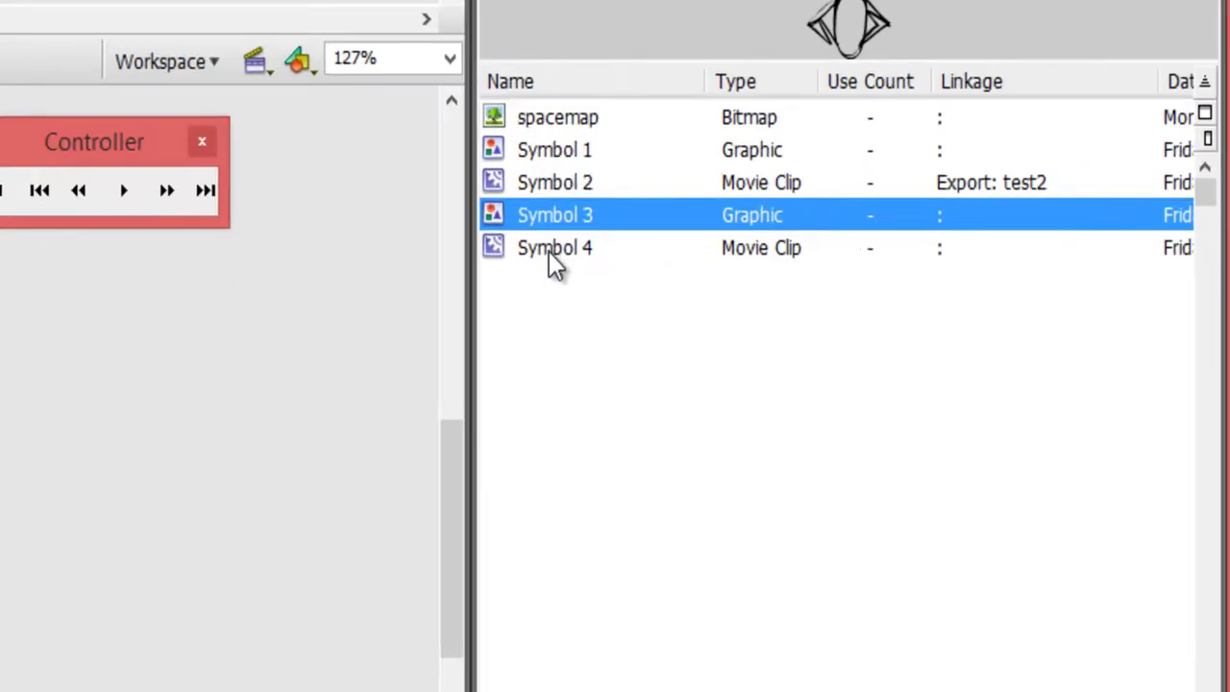
left_click(945, 222)
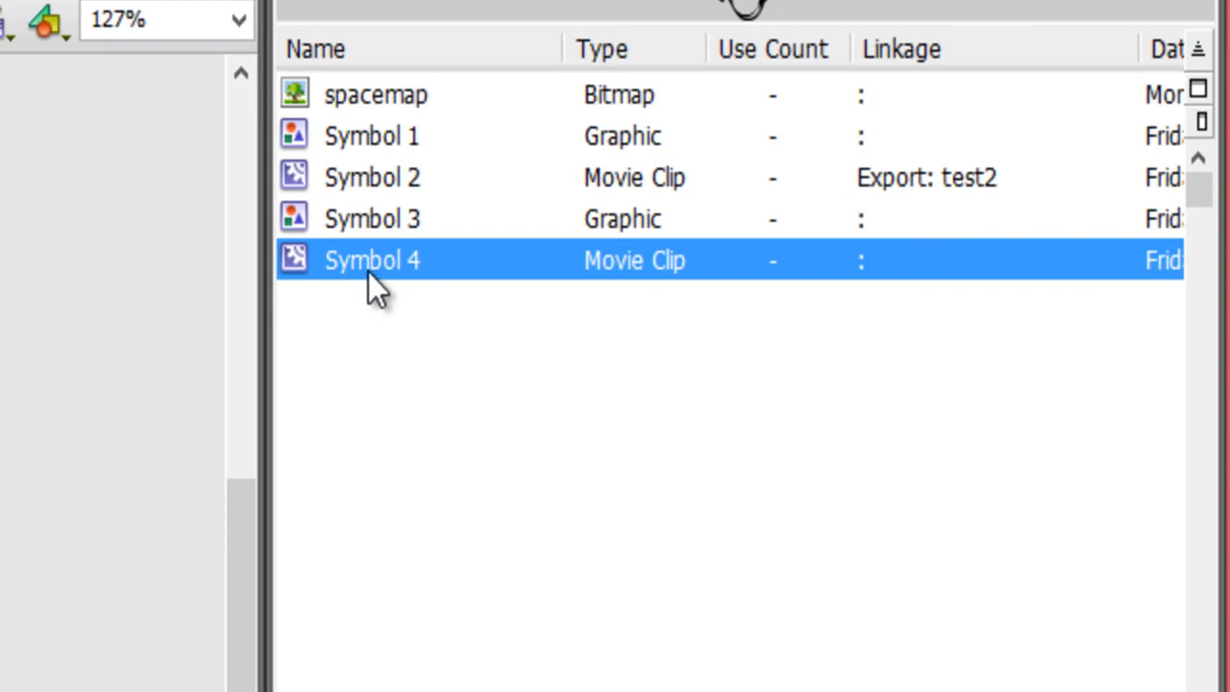
left_click(404, 183)
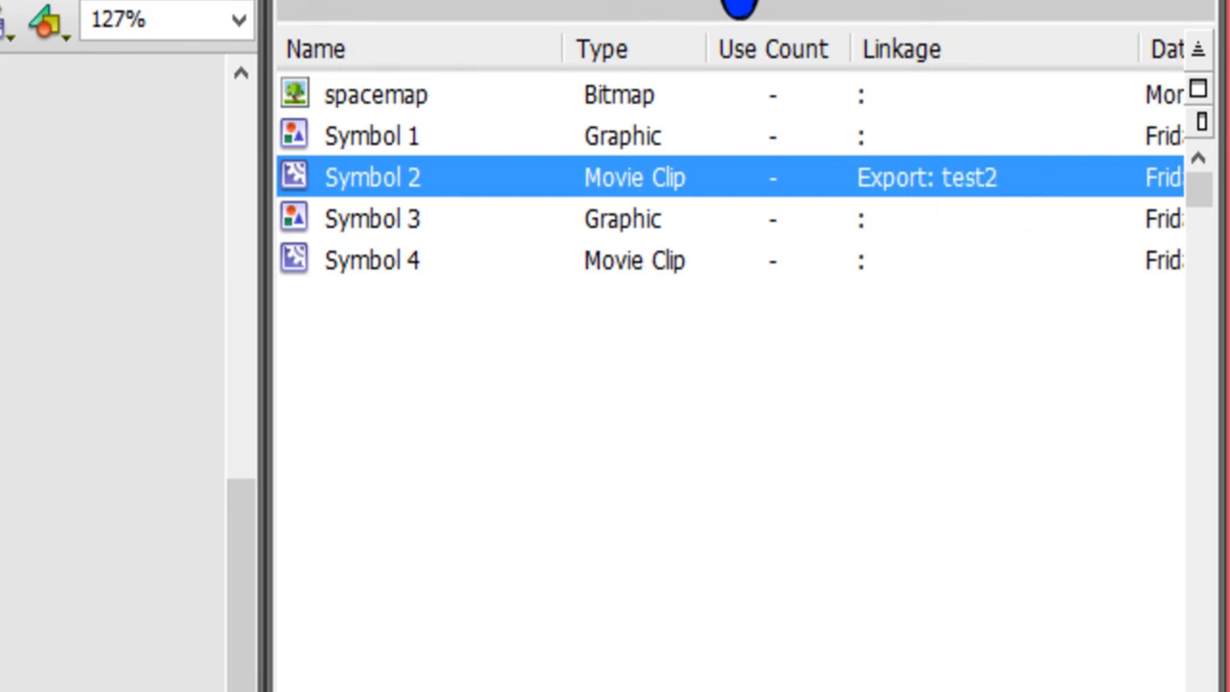
left_click(847, 137)
left_click(948, 182)
left_click(964, 144)
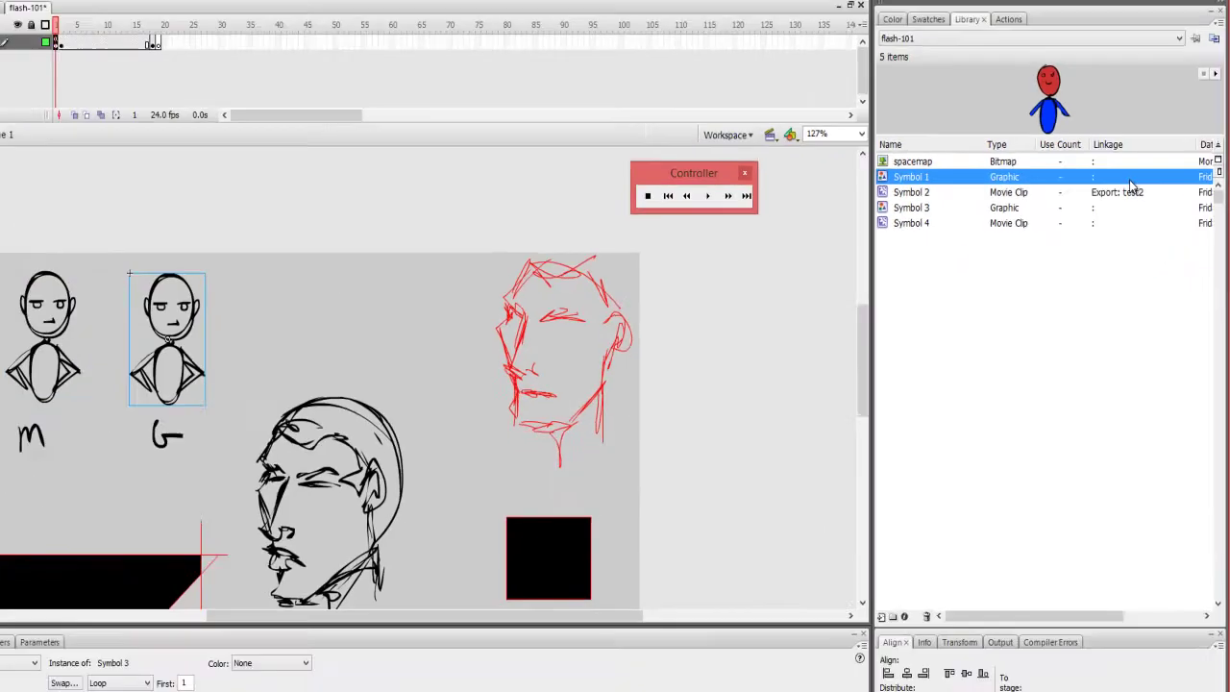
Open the movie clip above the M label for in-place editing and add a second layer to it.
left_click(1132, 191)
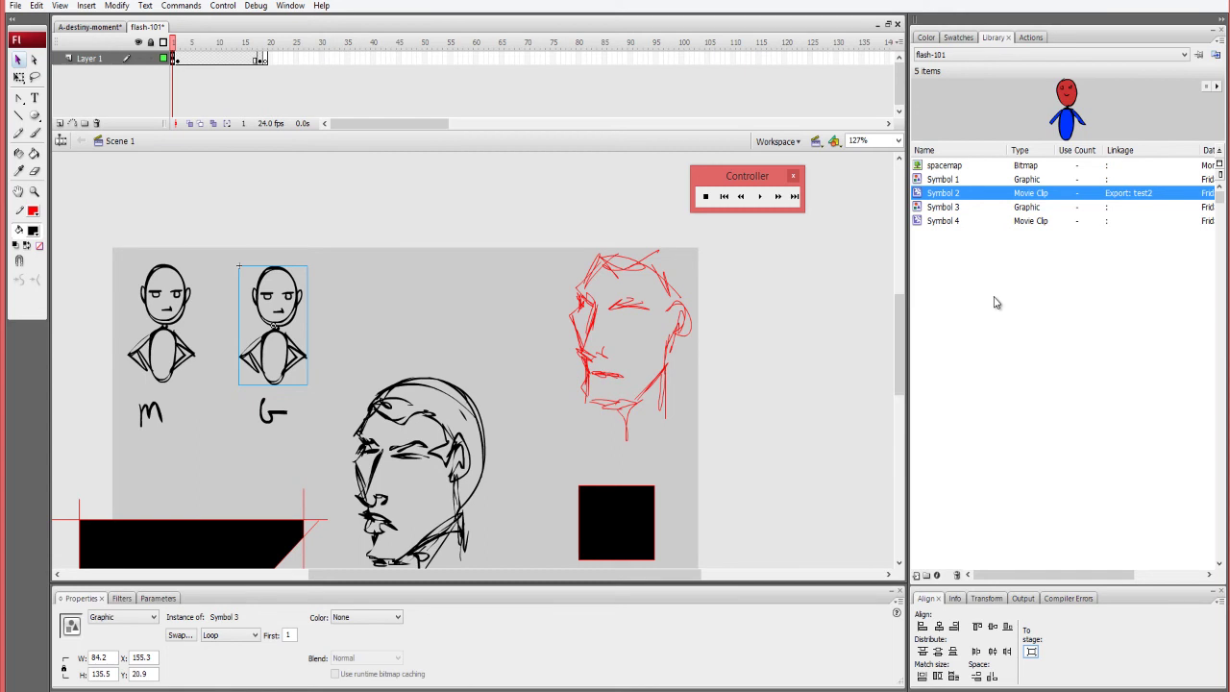
left_click(189, 346)
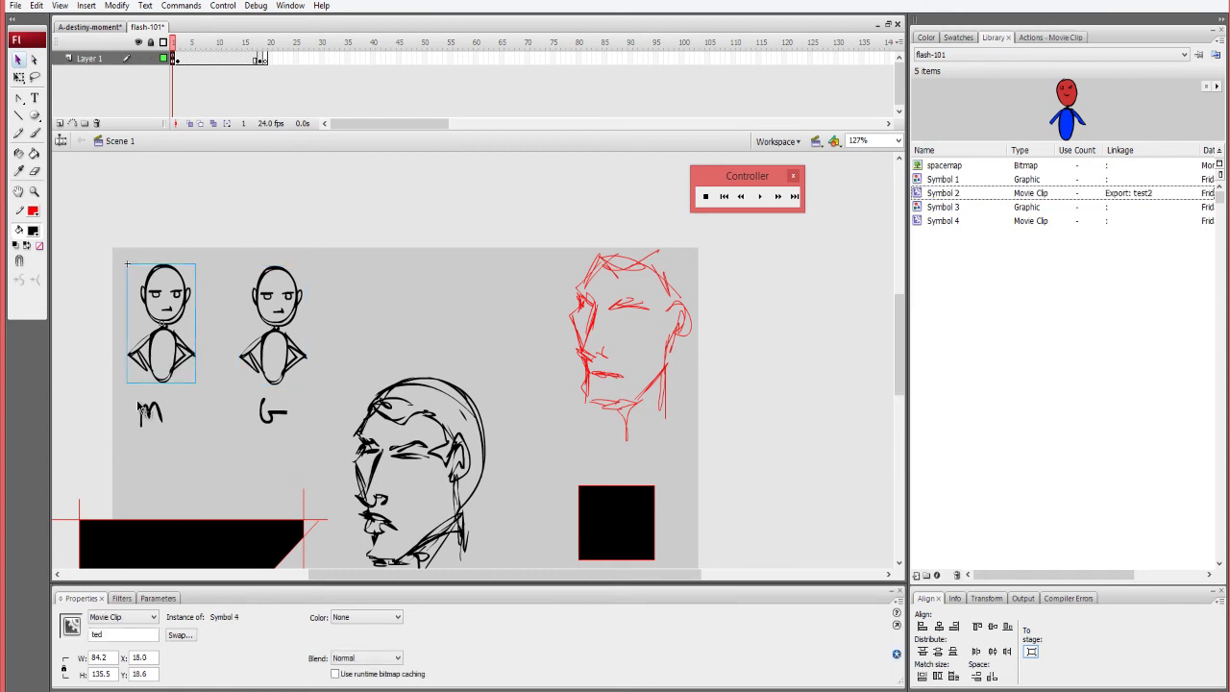
double_click(190, 365)
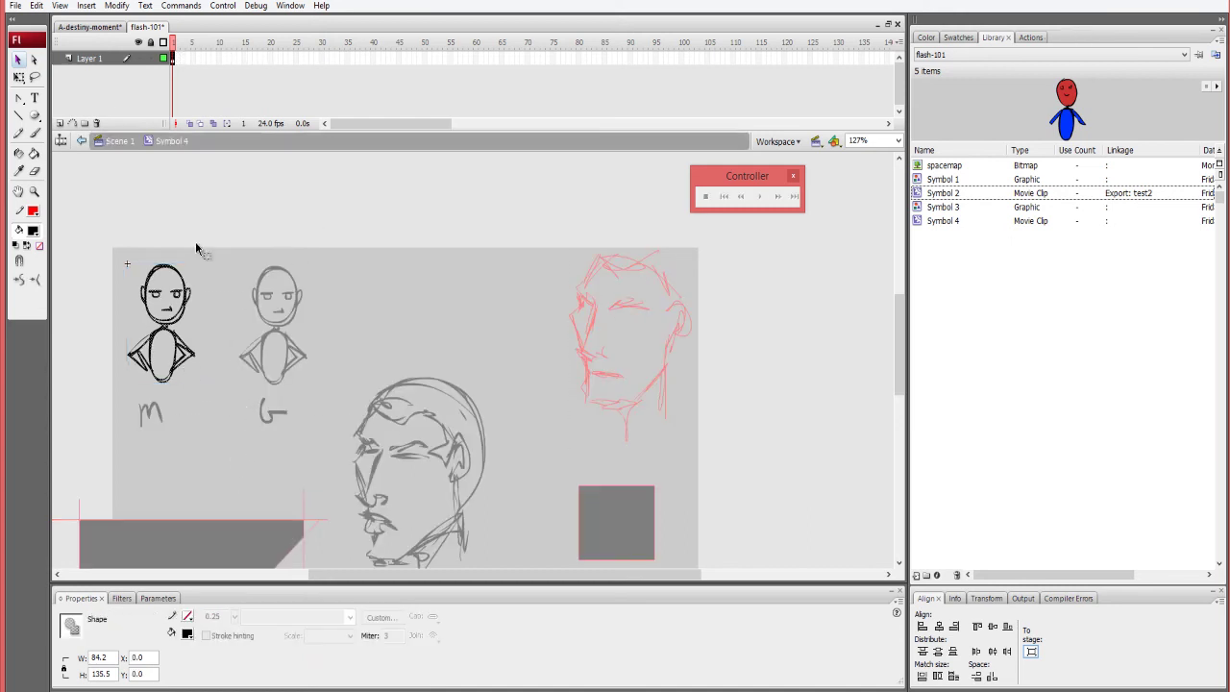
left_click(59, 123)
Cut the eyes, brows and mouth from Layer 1 and paste them in place on Layer 2.
left_click_drag(243, 219, 106, 432)
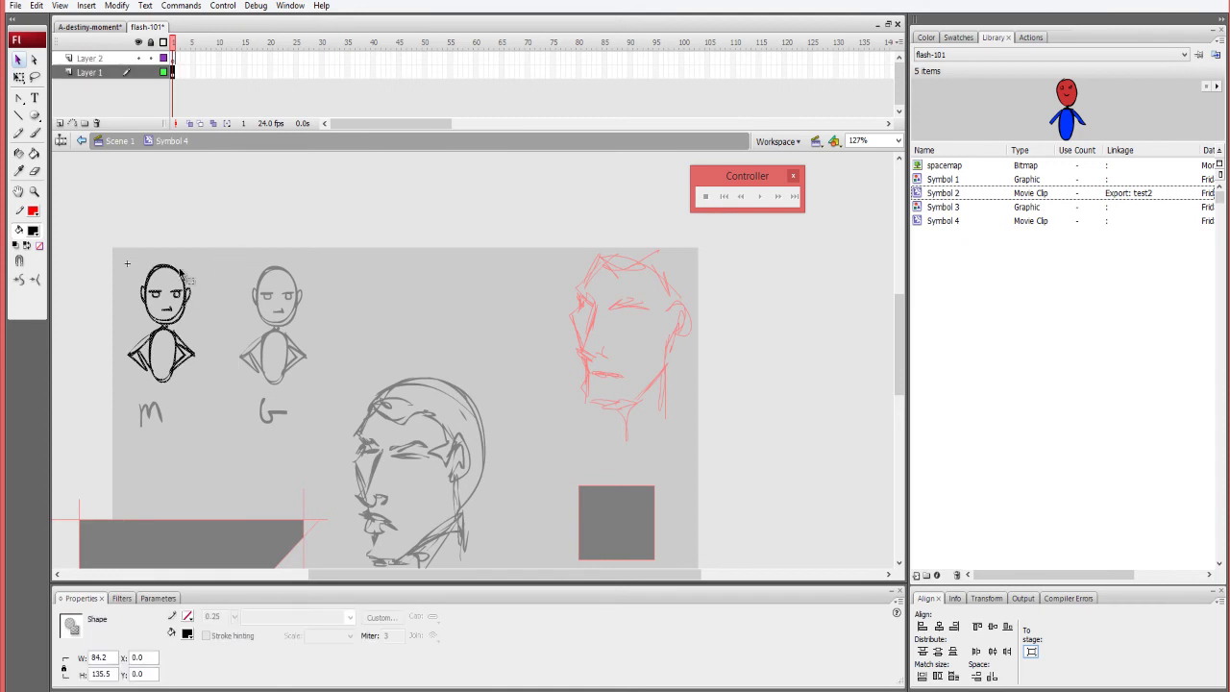
left_click(156, 299)
left_click(180, 322)
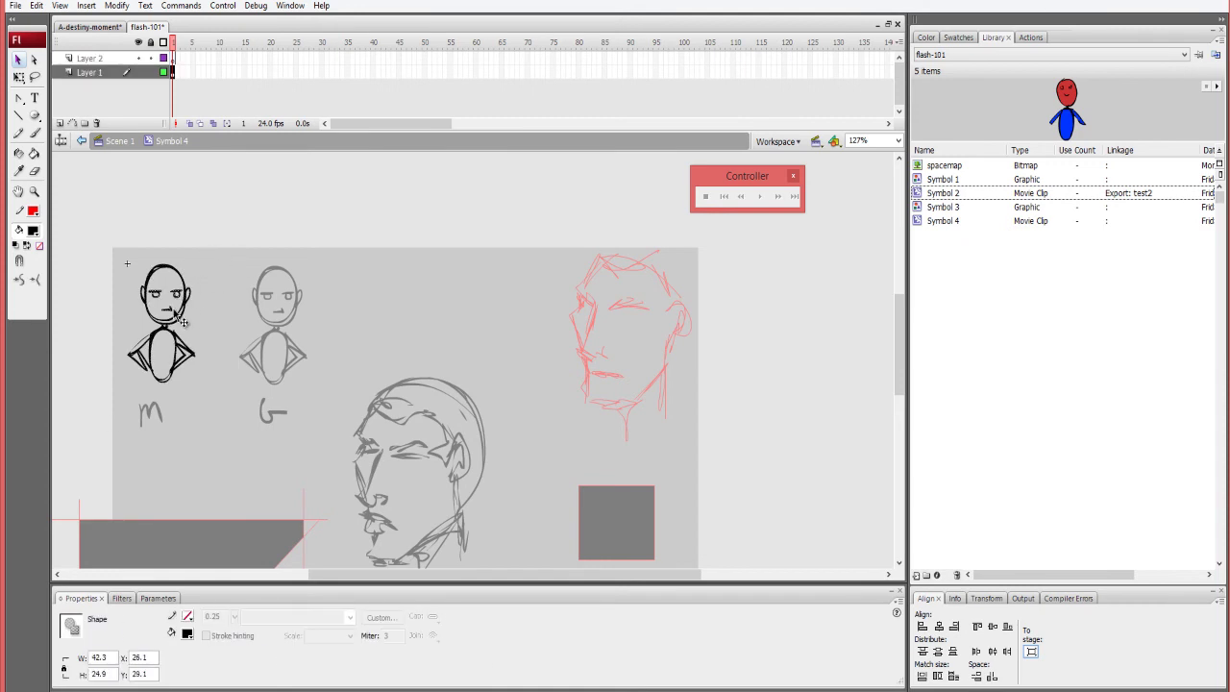
key("ctrl+x")
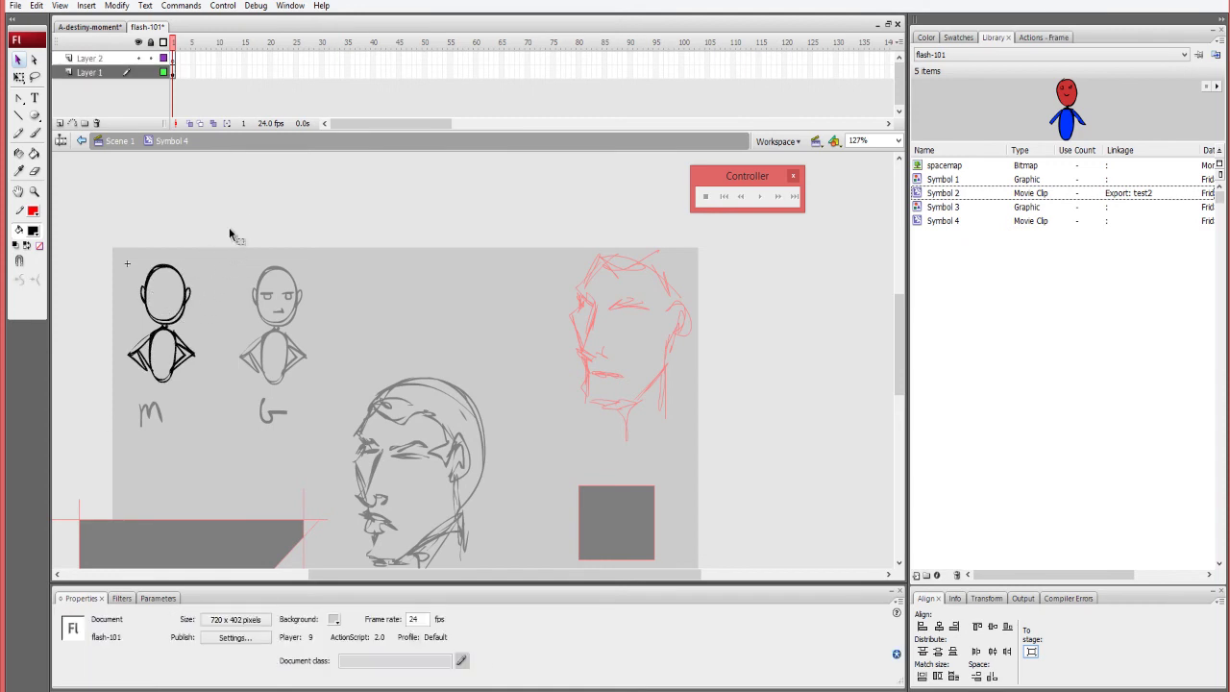
left_click(174, 60)
key("ctrl+shift+v")
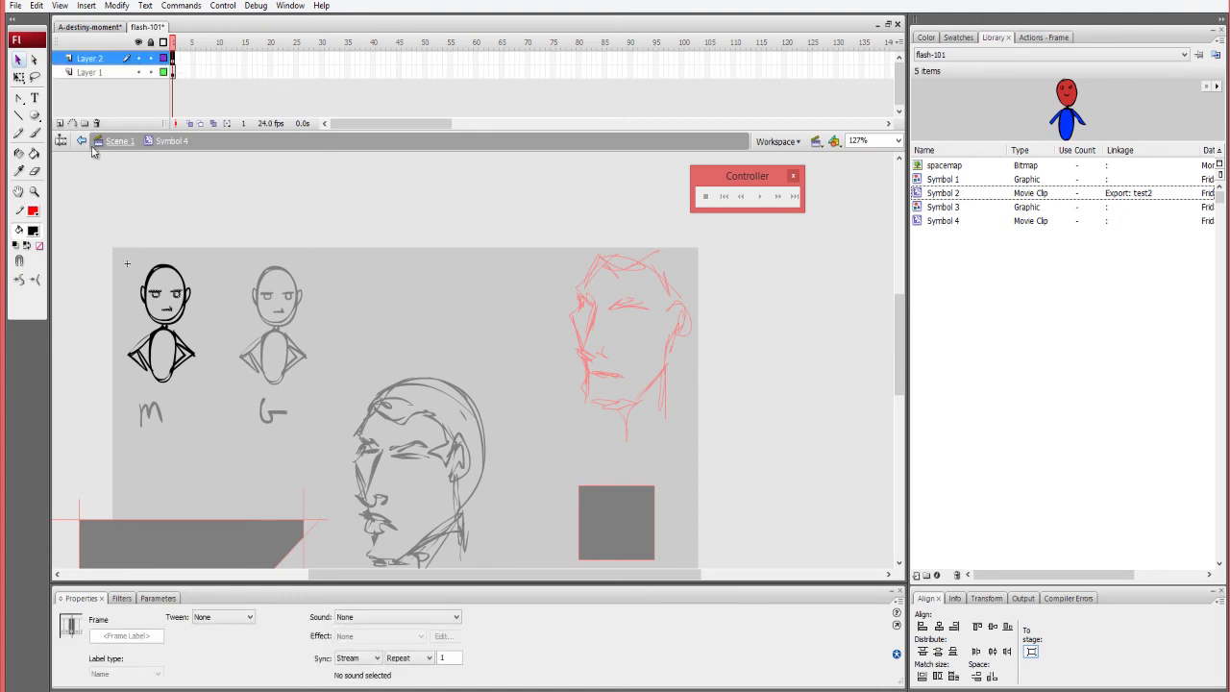
Extend Layer 1 of the symbol to frame 10 and select frame 1 of Layer 2.
left_click(219, 72)
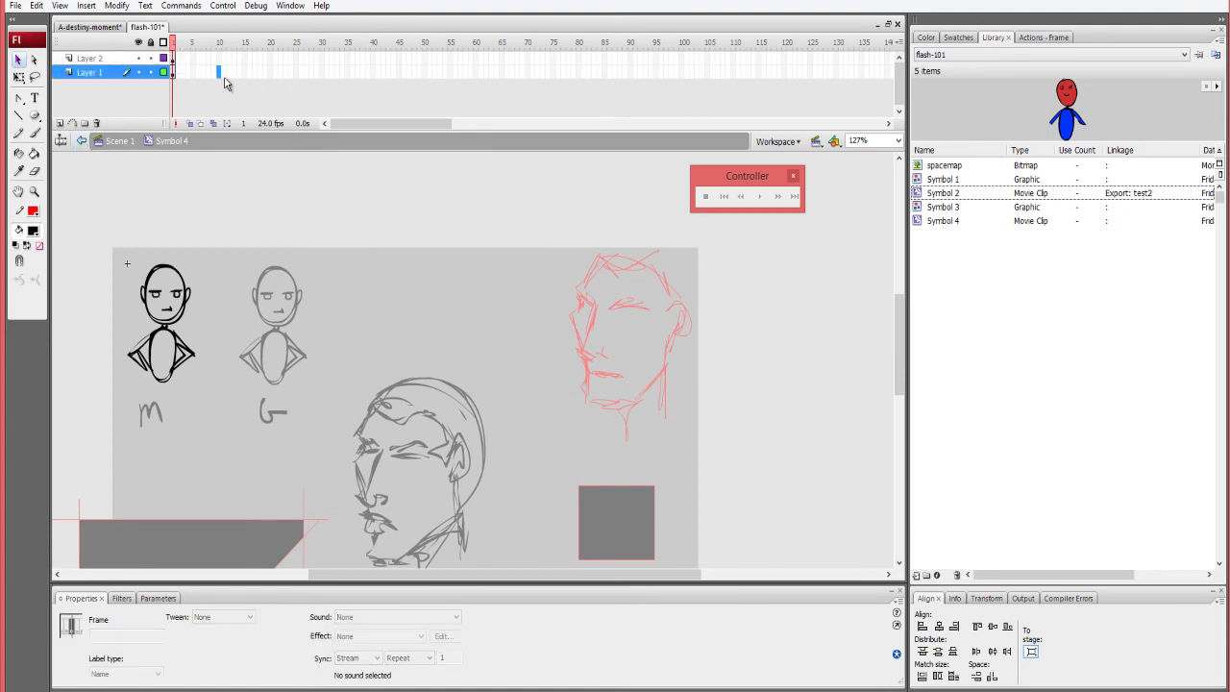
key("F5")
left_click(220, 60)
left_click(173, 60)
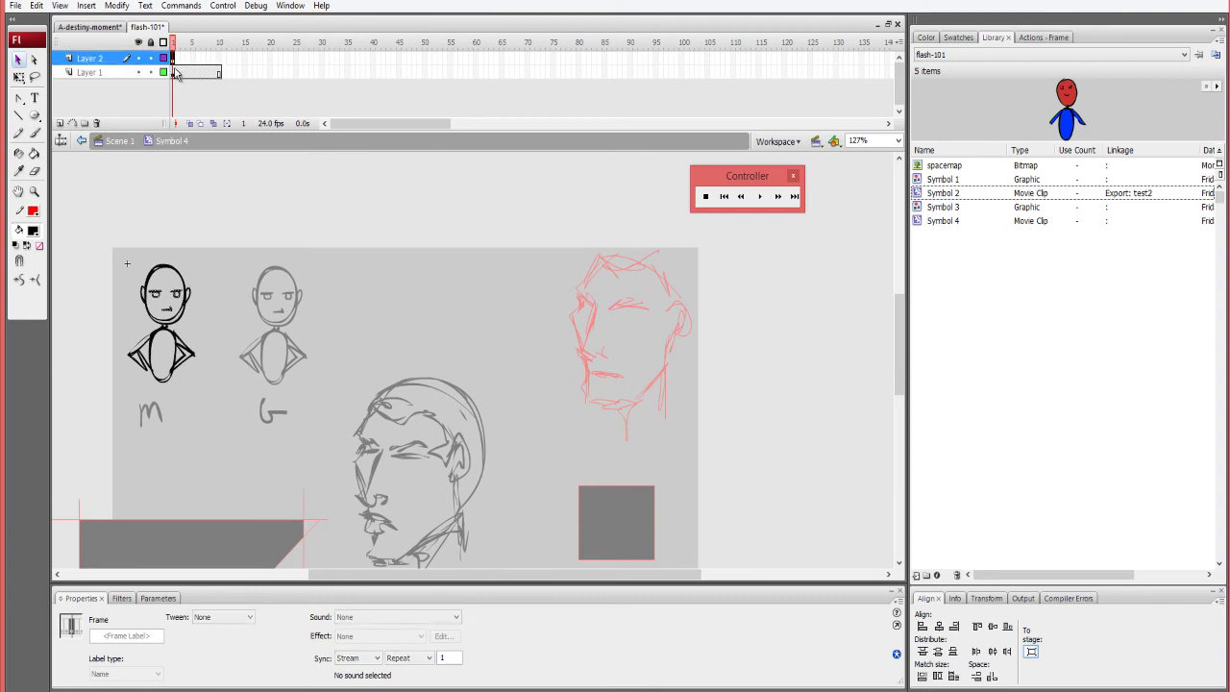
Add a blank keyframe at frame 2 of Layer 2 and turn on onion skinning for brush drawing.
key("z")
left_click_drag(235, 217, 79, 447)
left_click_drag(538, 342, 380, 393)
key("b")
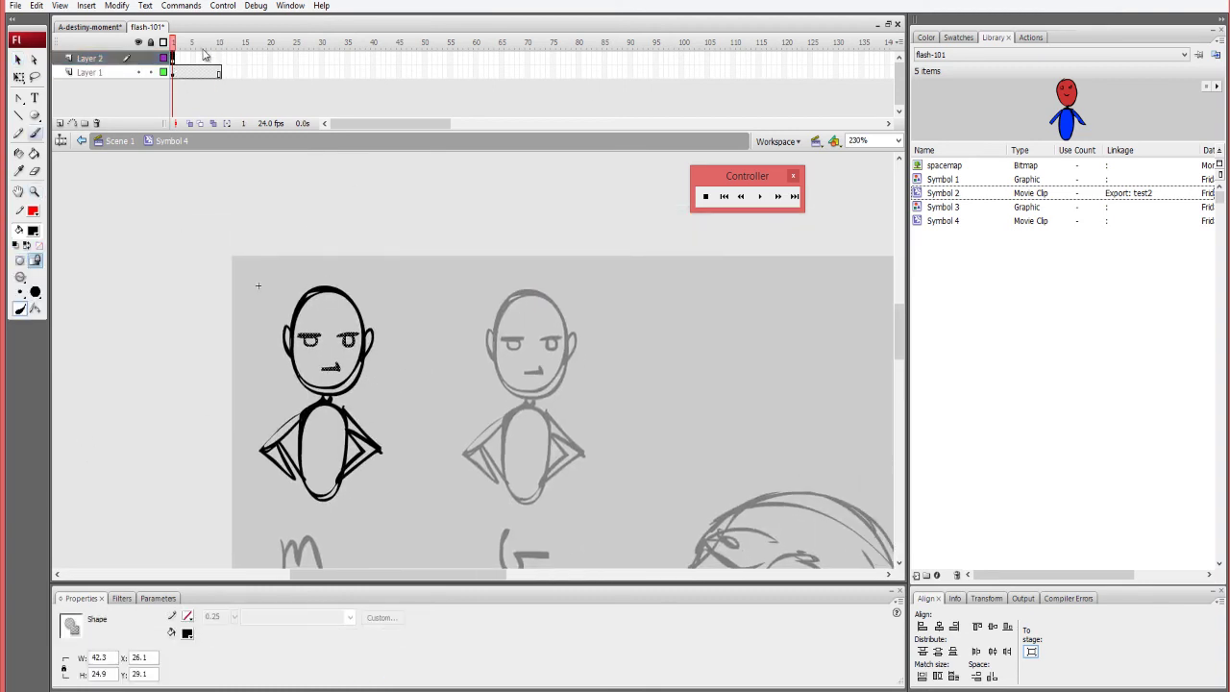
key(".")
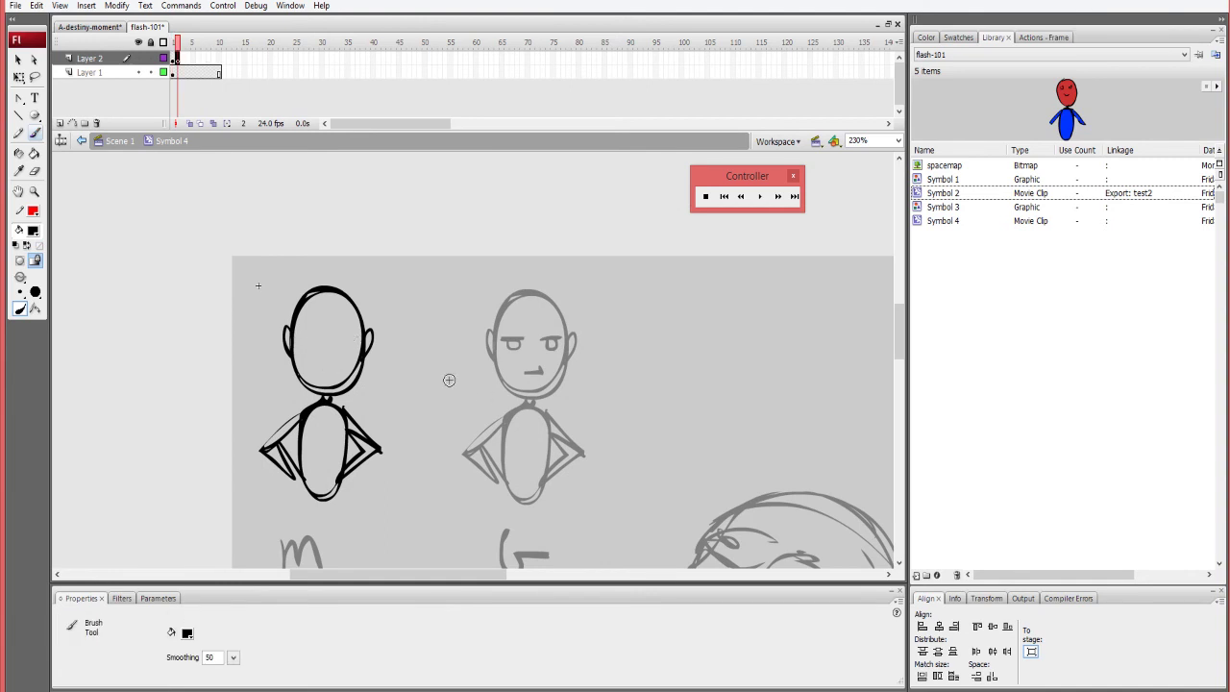
left_click(190, 123)
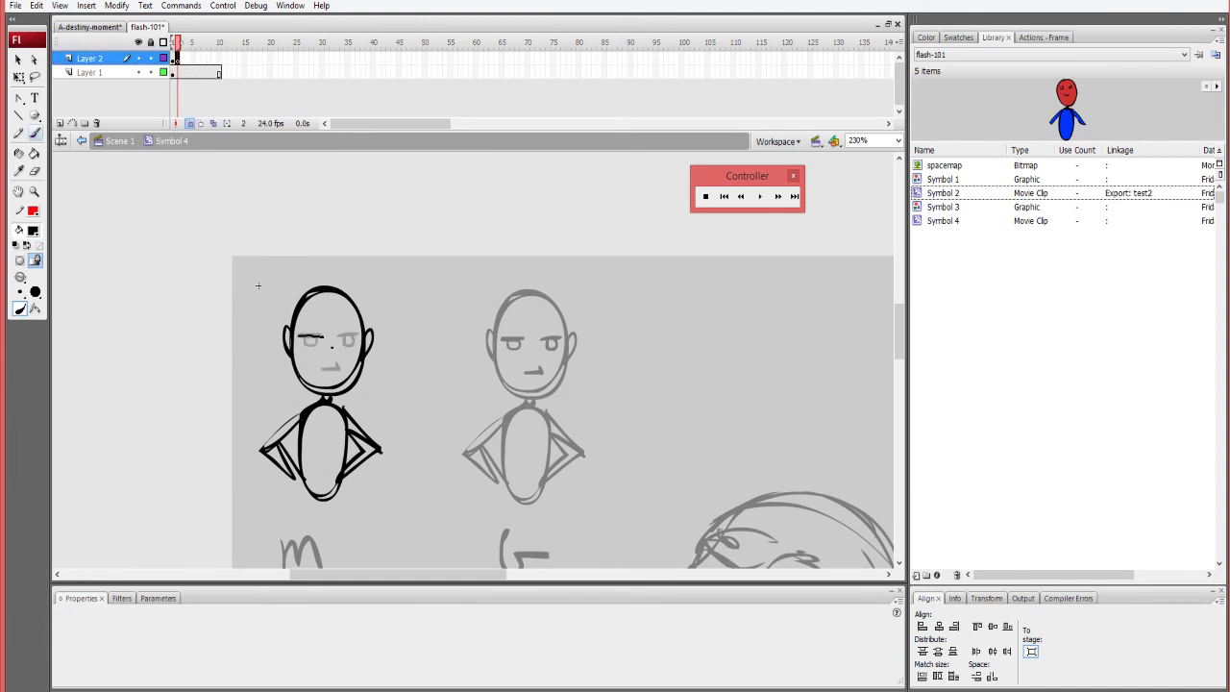
Undo the trial brush strokes, lock Layer 1, and paint narrowed eyes and a mouth on frame 2 of Layer 2.
key("ctrl+z")
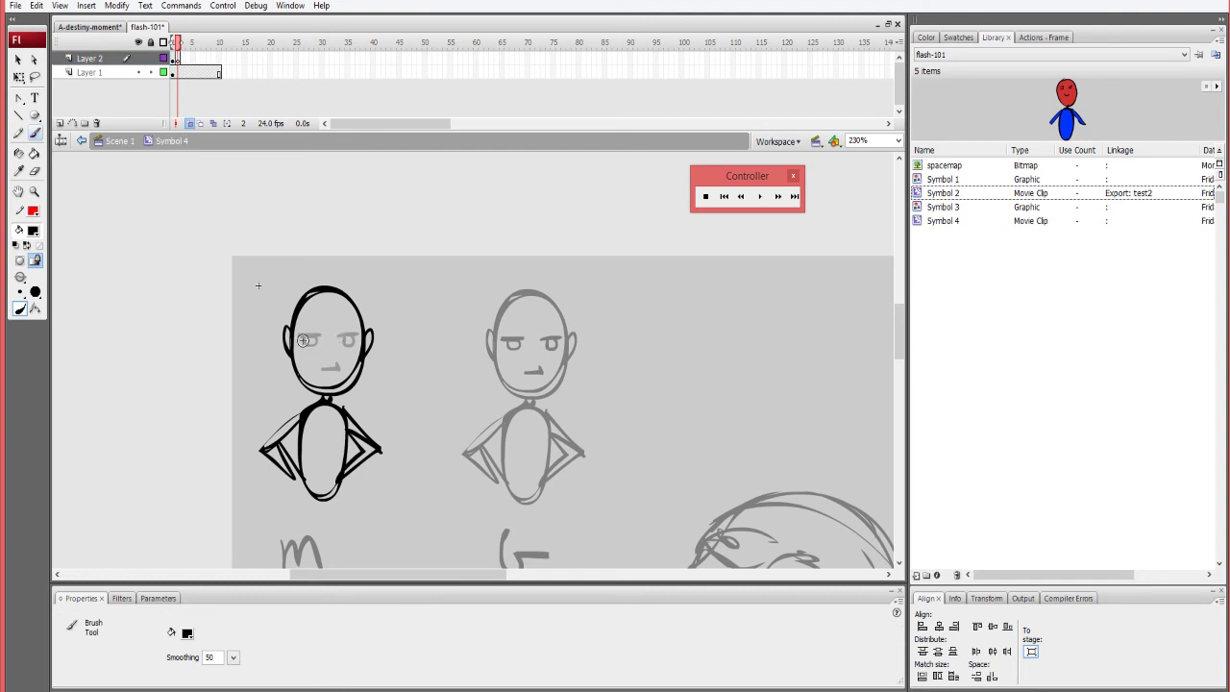
left_click(144, 58)
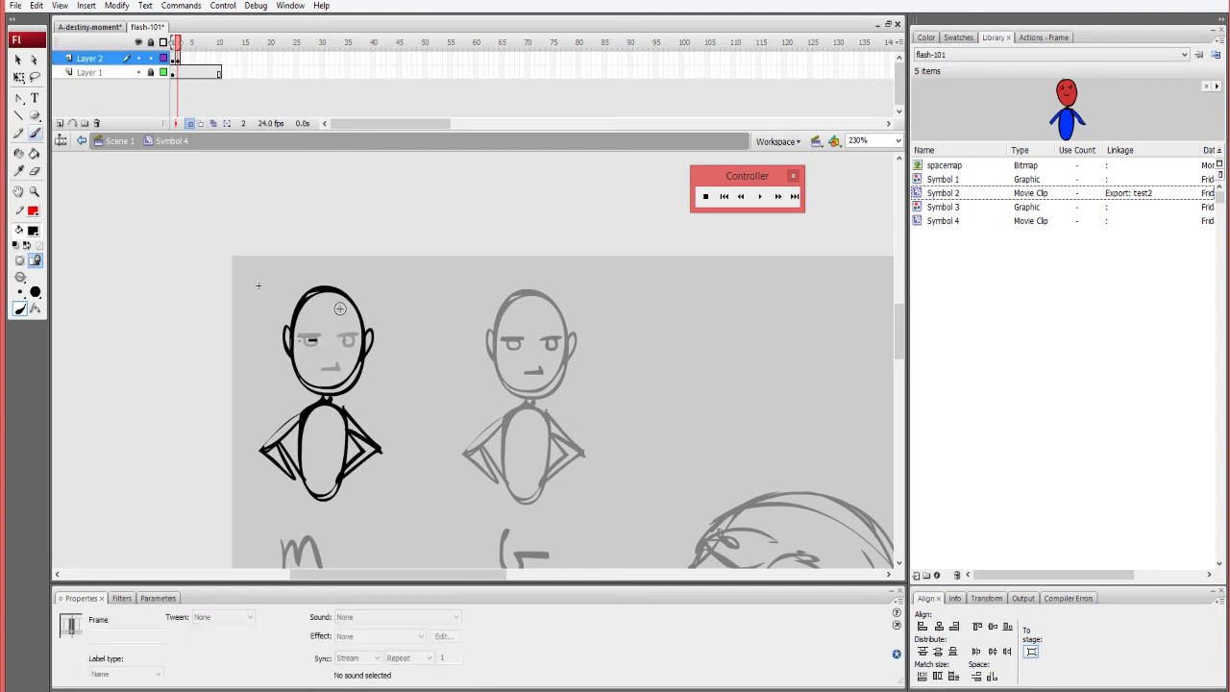
left_click(322, 342)
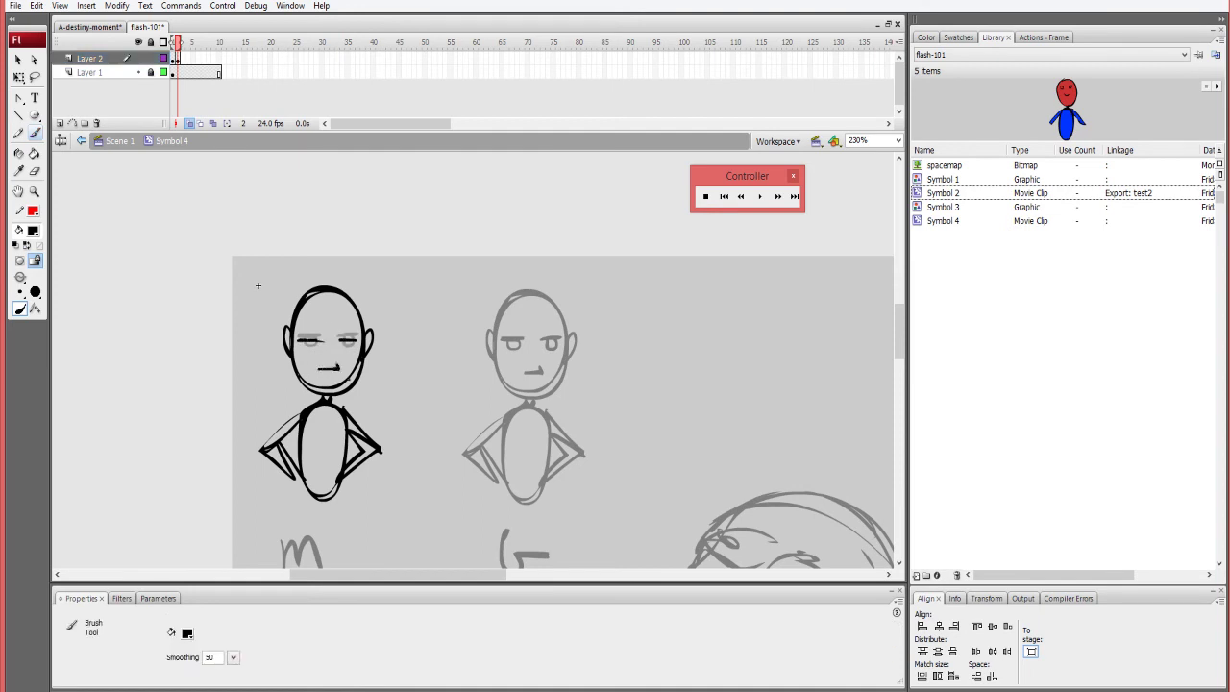
Add a blank keyframe at frame 3 of Layer 2 and paint nearly closed eyes and a downturned mouth.
key("F7")
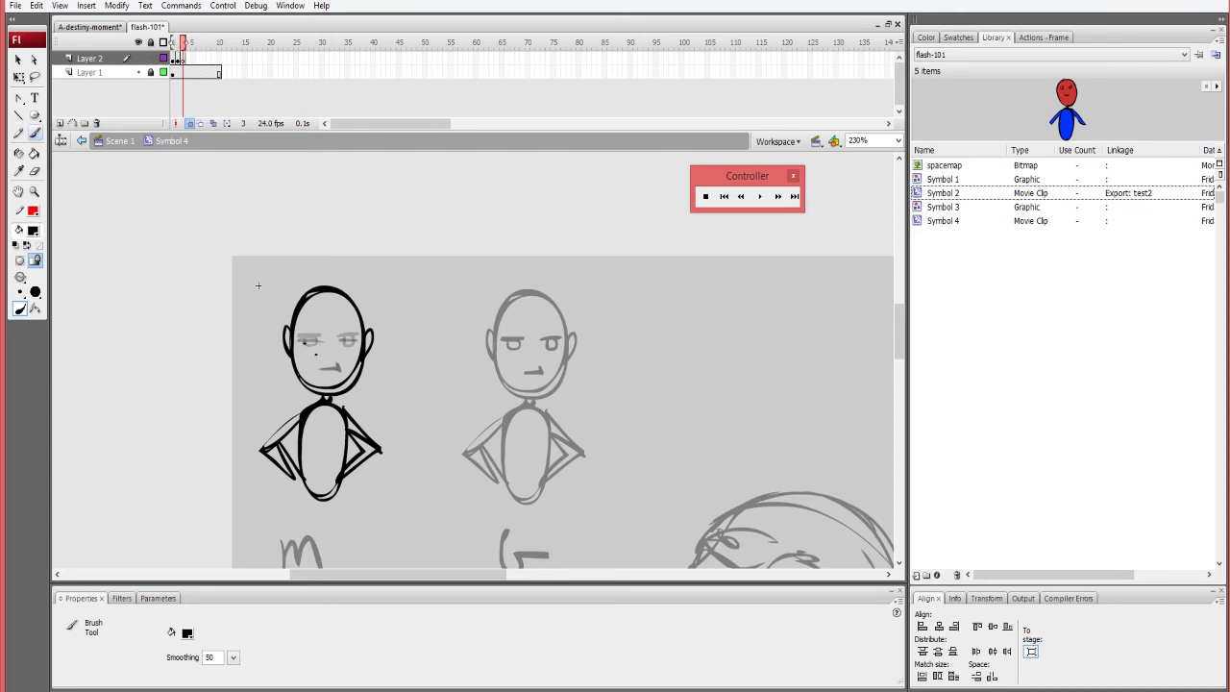
key("ctrl+z")
left_click_drag(302, 345, 312, 344)
Hold the frame 3 face drawing through frame 7 on Layer 2 and check it at frame 4.
key("F5")
key("F5")
key("F5")
key("F5")
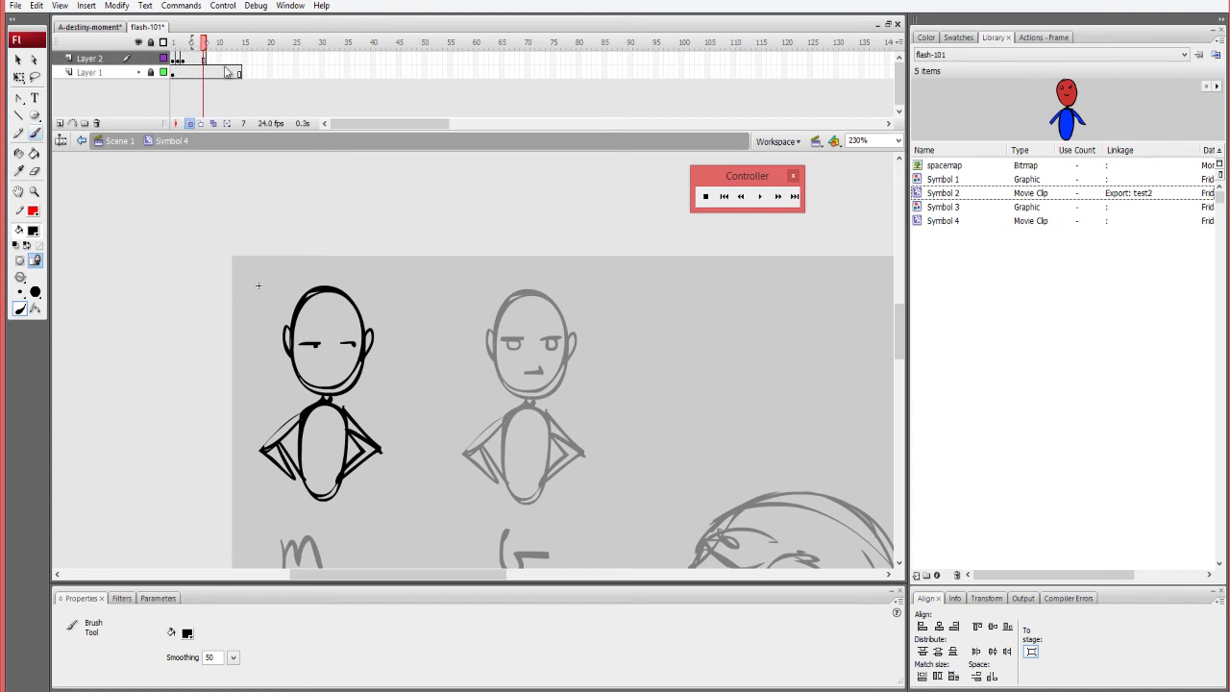
left_click(189, 58)
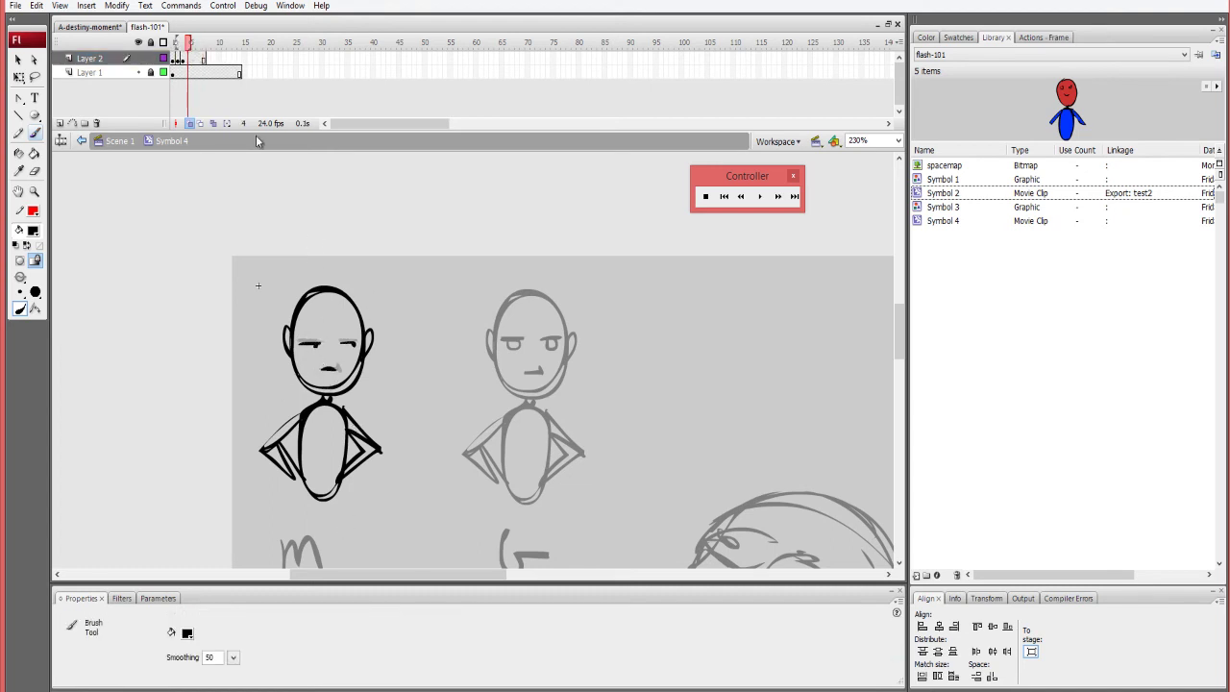
Add a blank keyframe at frame 8 of Layer 2 and paint half-open eyes and a small open mouth.
left_click(208, 59)
key("F7")
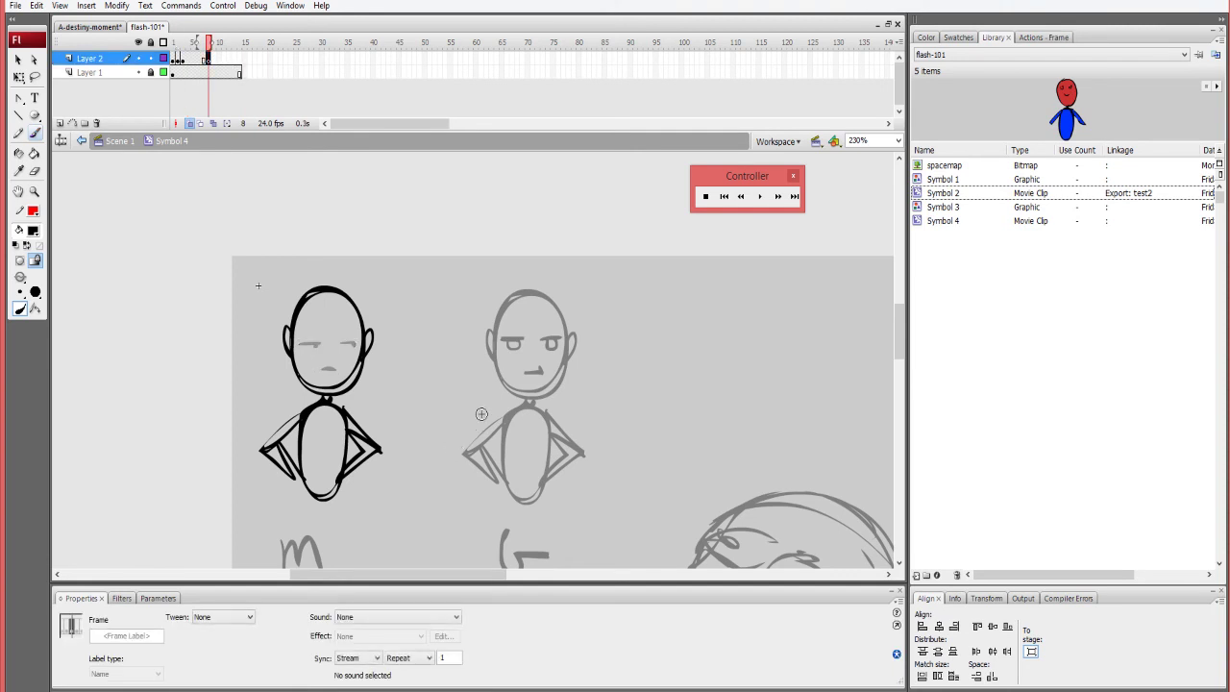
left_click_drag(301, 338, 304, 347)
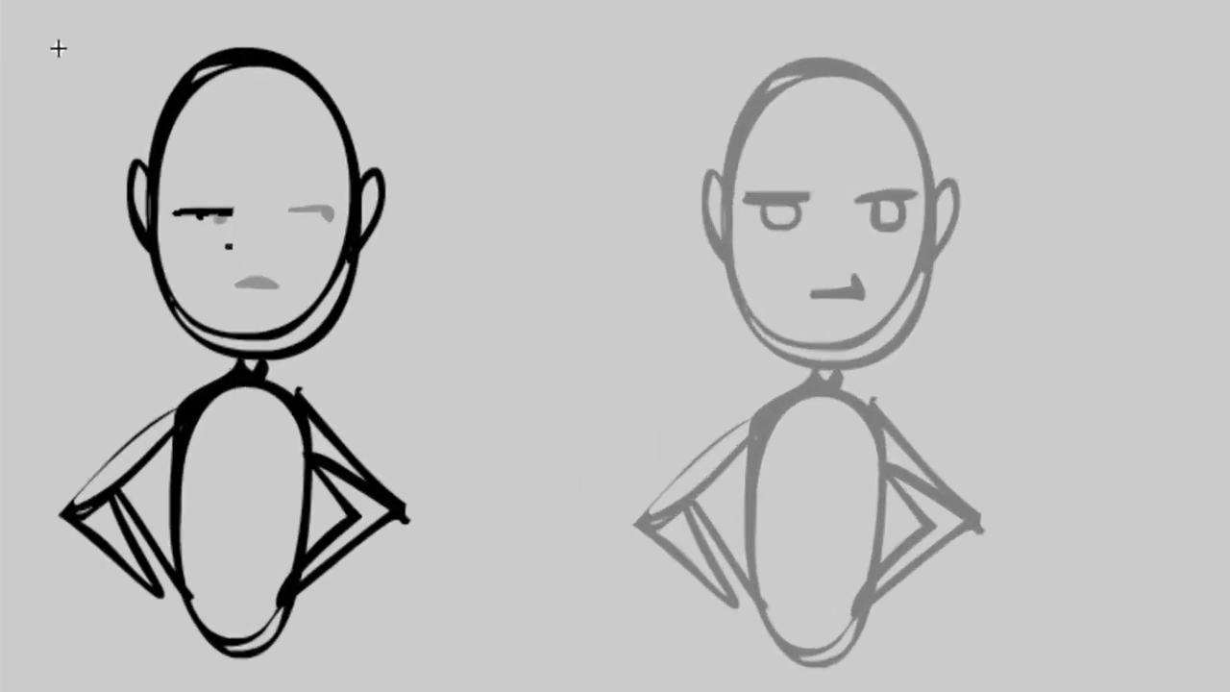
mouse_move(288, 197)
left_mouse_down()
mouse_move(330, 198)
mouse_move(311, 206)
left_mouse_up()
mouse_move(250, 278)
left_mouse_down()
mouse_move(269, 281)
mouse_move(247, 278)
left_mouse_up()
Hold the frame 8 face through frame 10, and paint new eyes and a mouth in a blank keyframe at frame 11.
key("Right")
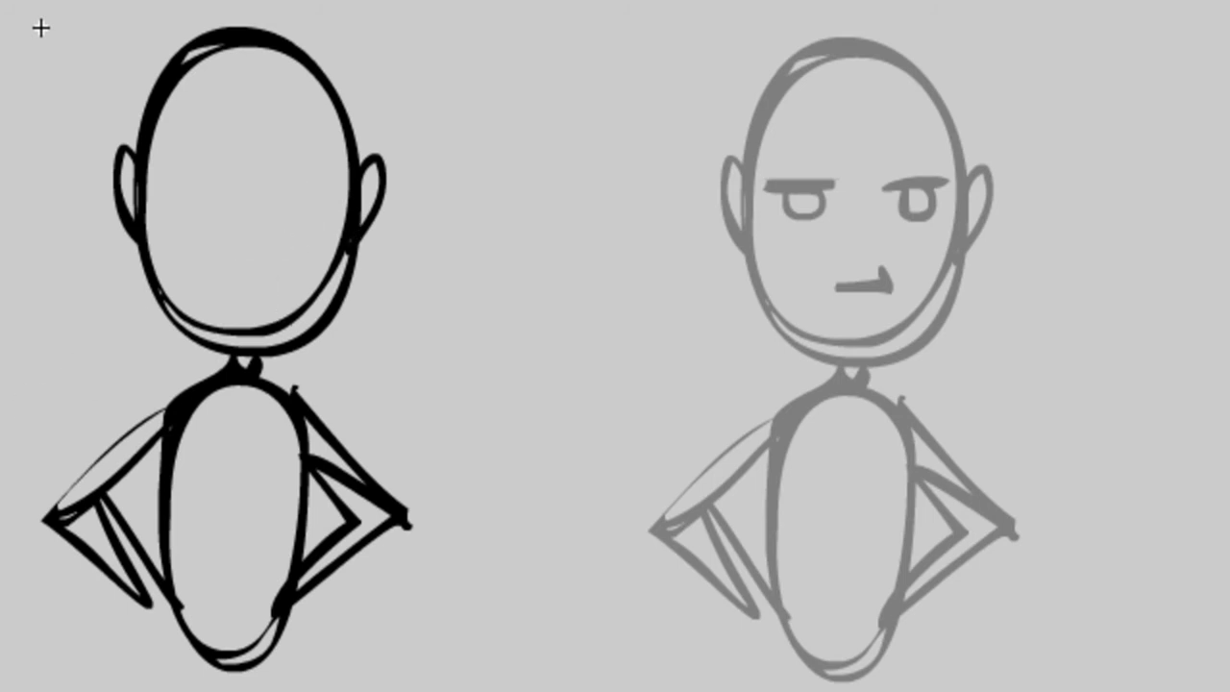
key("F6")
key("Delete")
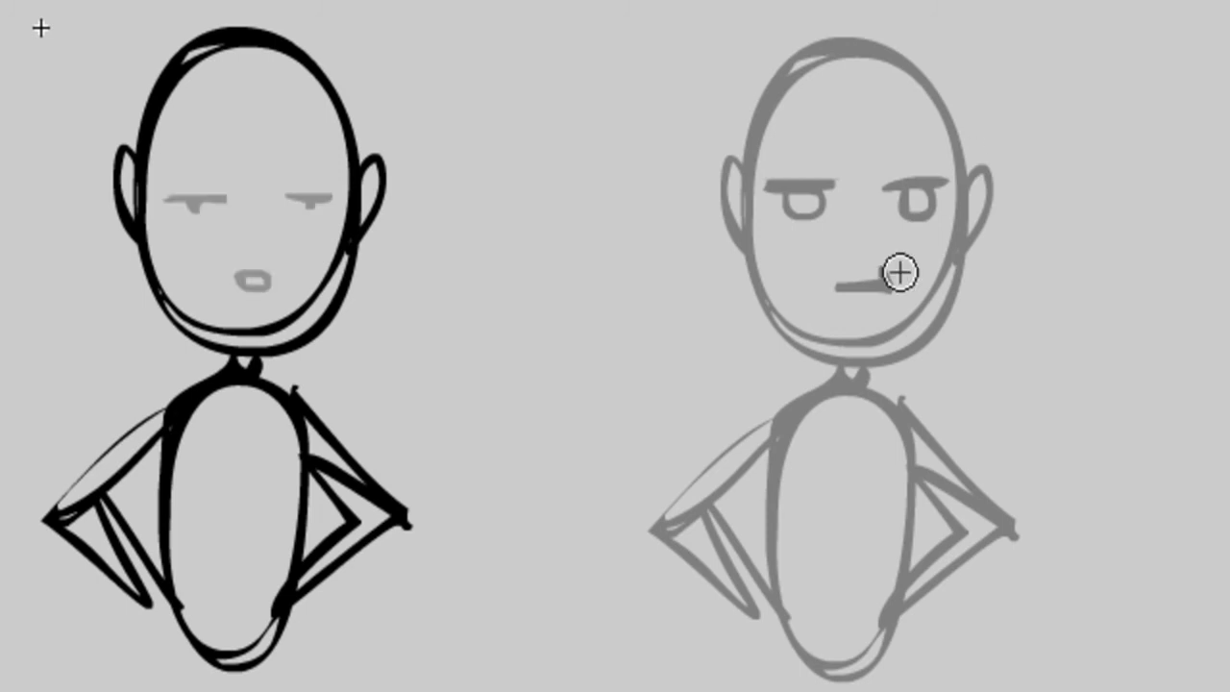
left_click_drag(229, 282, 278, 280)
mouse_move(189, 213)
left_mouse_down()
mouse_move(204, 204)
mouse_move(182, 196)
mouse_move(190, 213)
left_mouse_up()
mouse_move(305, 196)
left_mouse_down()
mouse_move(320, 199)
mouse_move(308, 191)
left_mouse_up()
Extend the last face drawing on Layer 2 to frame 14 and play the symbol's timeline.
left_click_drag(381, 198, 509, 510)
left_click(320, 169)
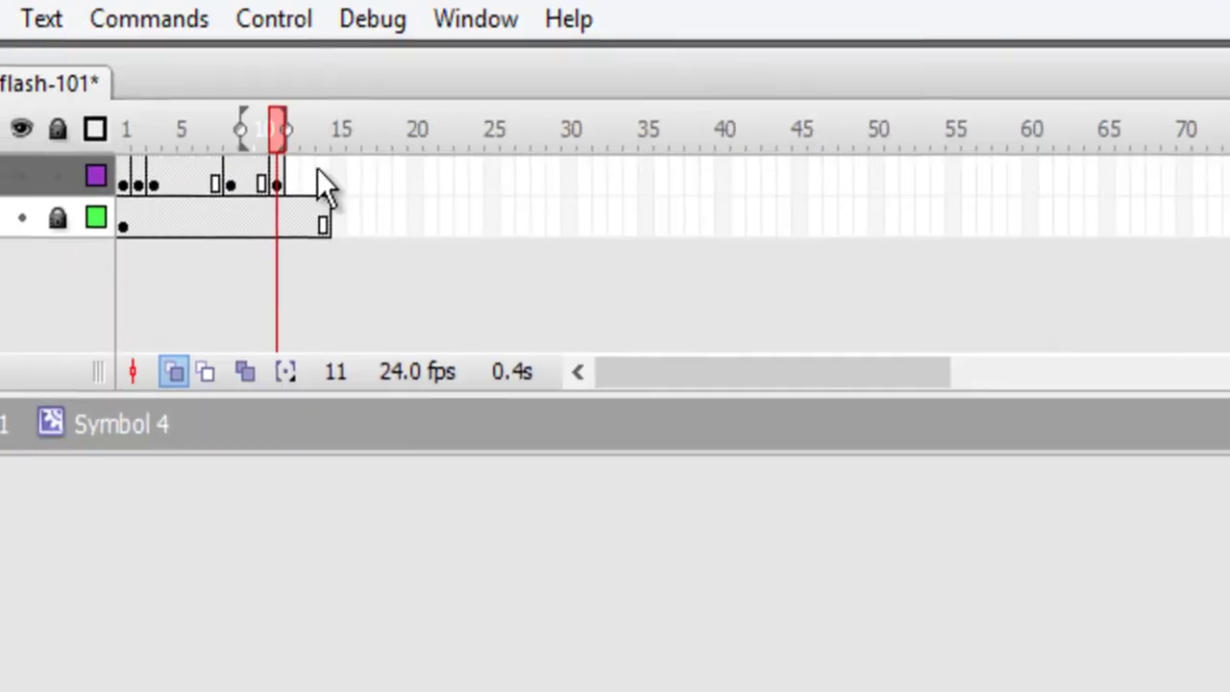
key("Return")
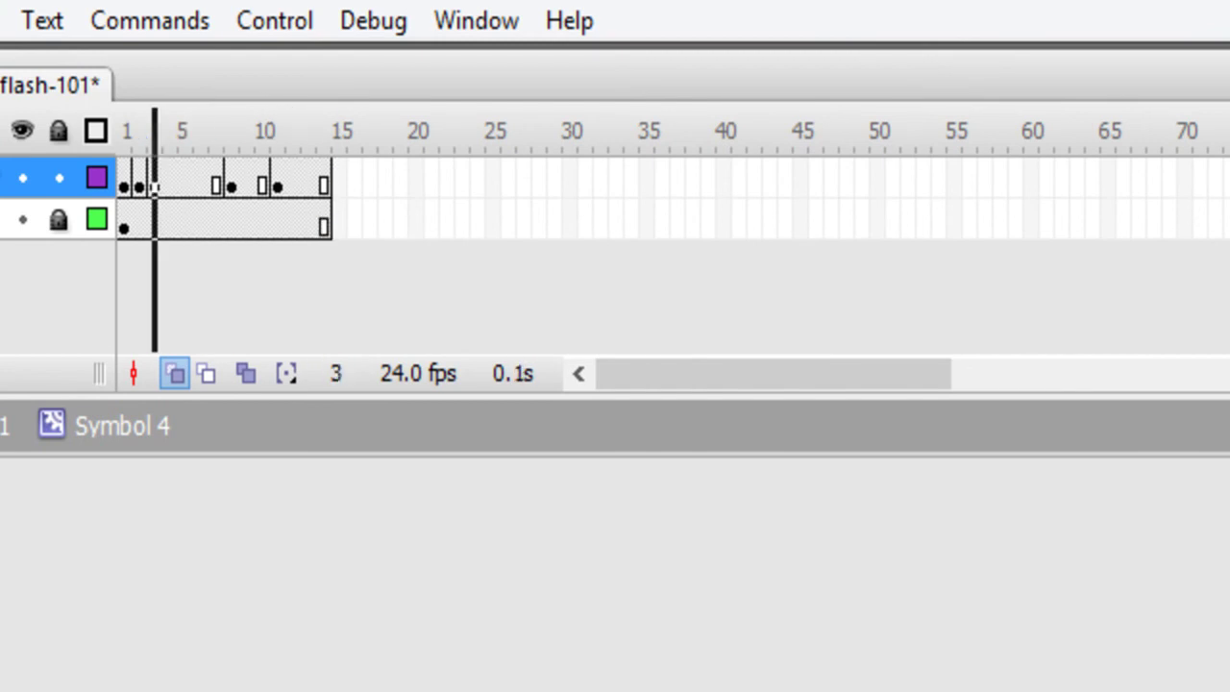
key("Return")
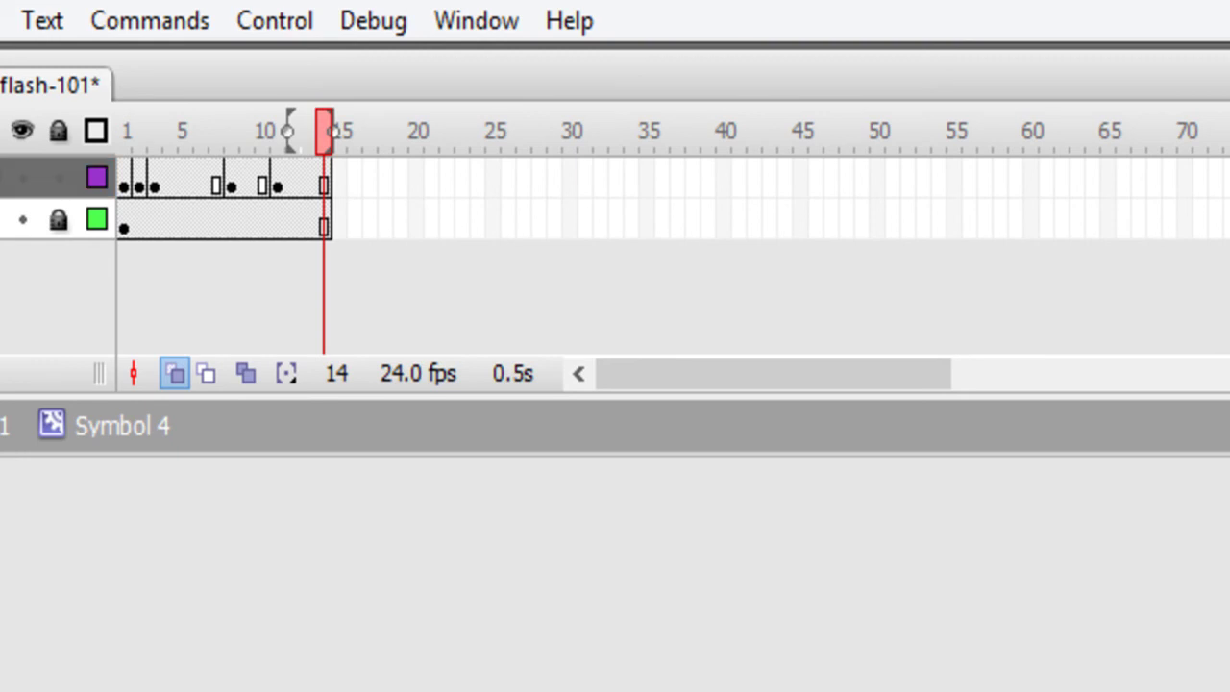
Select frames 12 to 14 on both layers of the symbol, and return to Scene 1.
left_click_drag(292, 171, 331, 212)
right_click(276, 211)
left_click(423, 497)
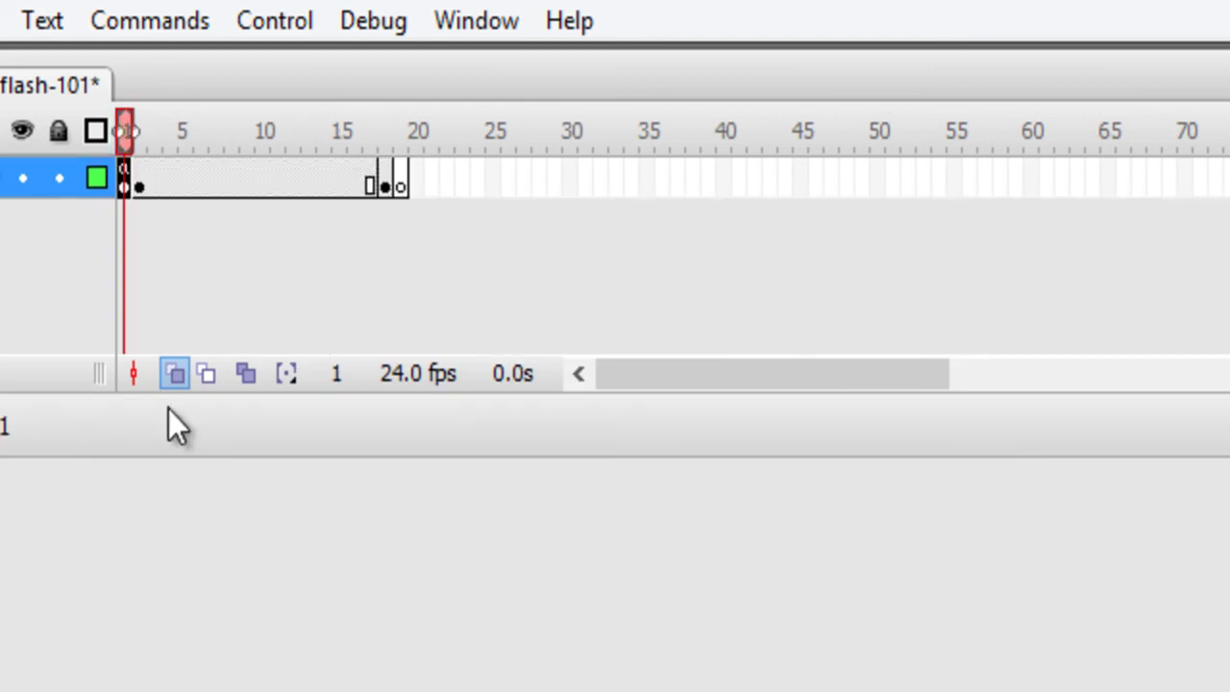
Remove frames 17 to 19 from Layer 1 of Scene 1 and extend the layer to frame 20.
left_click(387, 183)
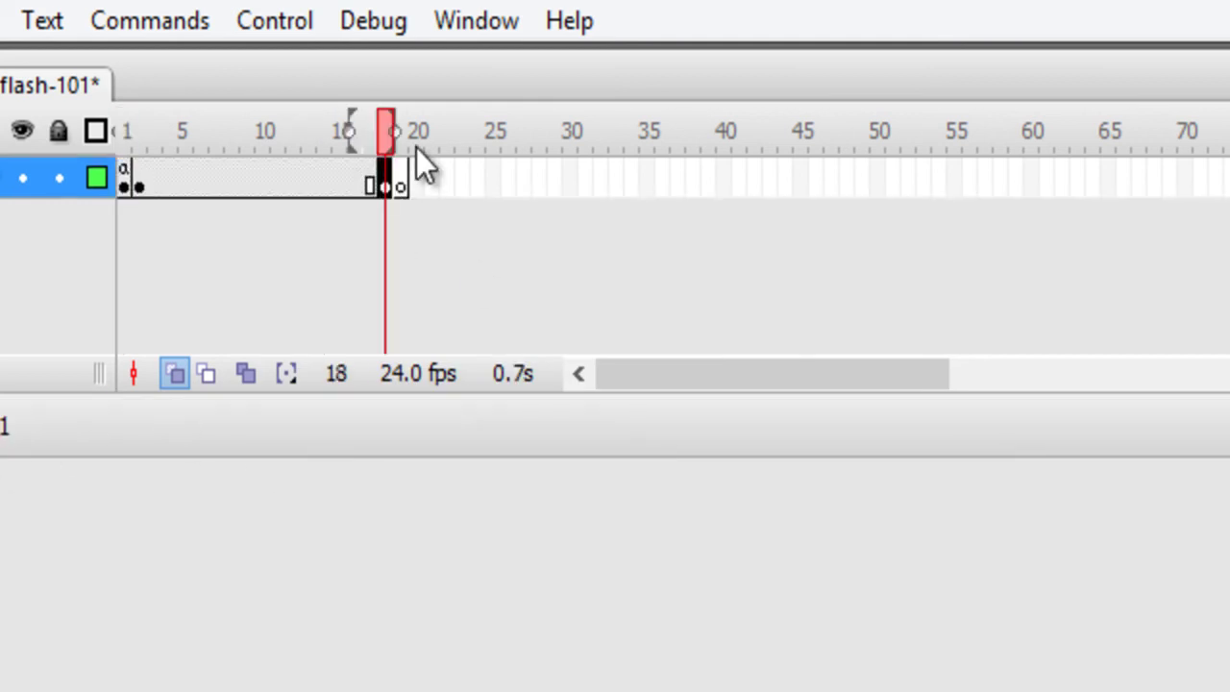
left_click_drag(370, 179, 408, 187)
right_click(392, 188)
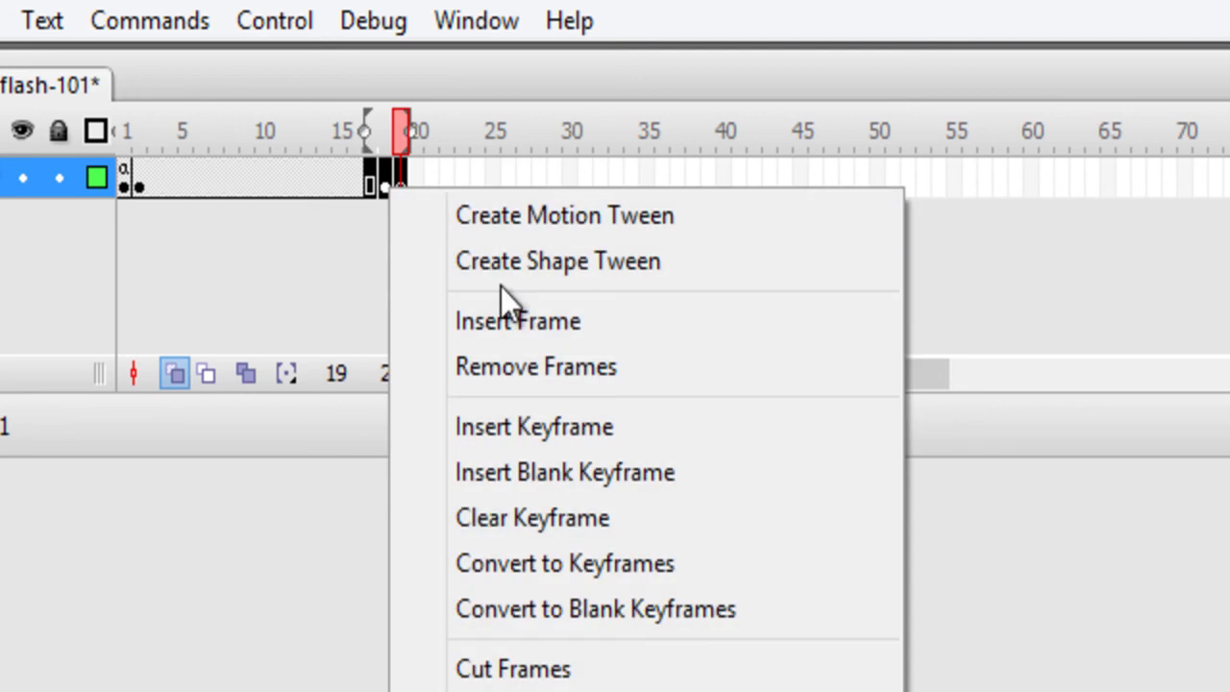
left_click(639, 371)
left_click(275, 63)
left_click(301, 268)
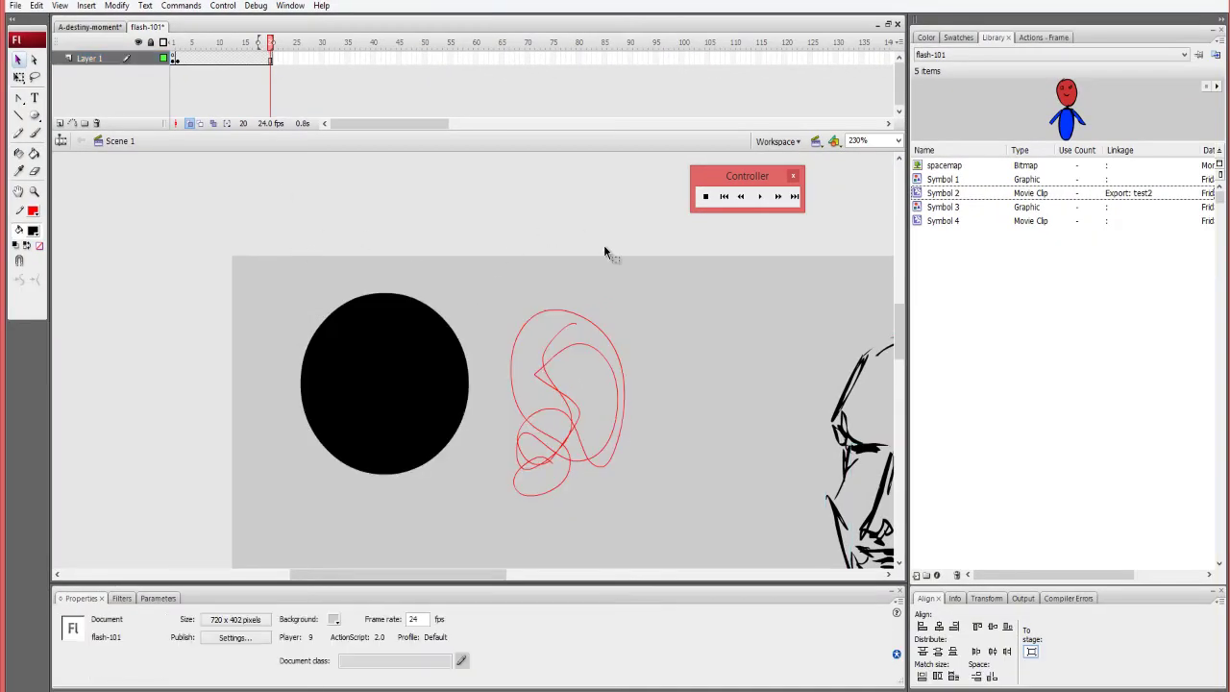
Clear the keyframe at frame 2 of Layer 1 so the frame 1 artwork holds.
left_click(178, 58)
right_click(177, 59)
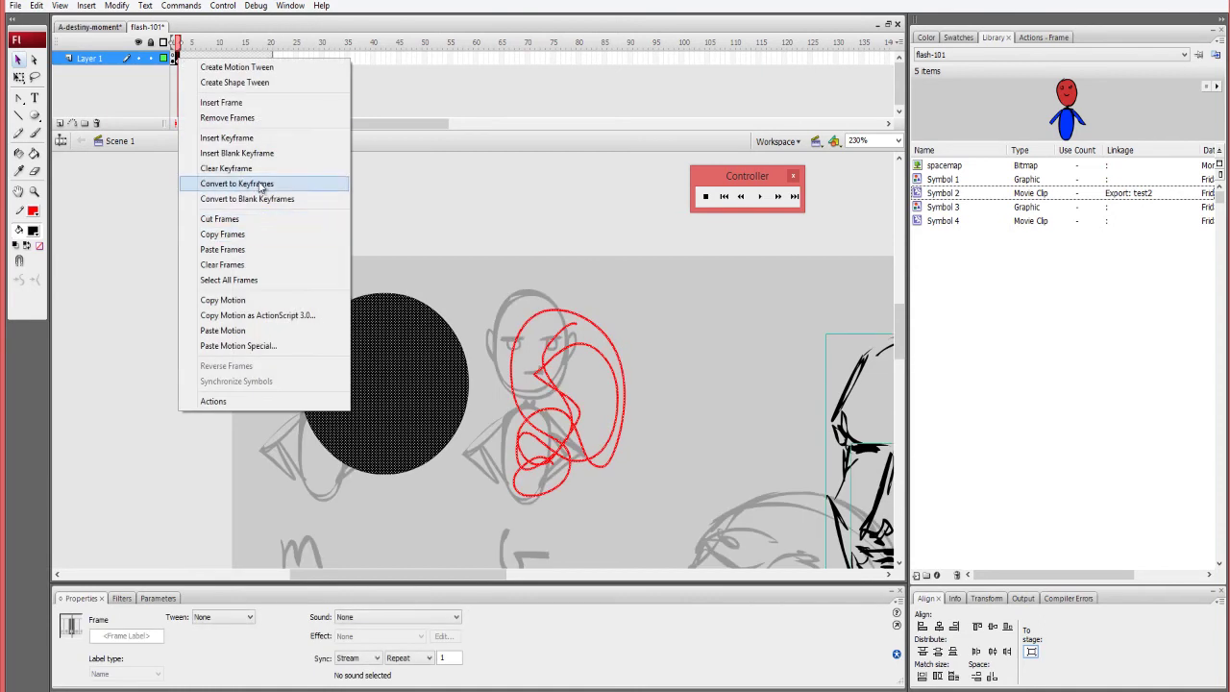
left_click(274, 169)
Test the movie to compare how the M and G figures play, and close the preview.
key("ctrl+minus")
key("ctrl+minus")
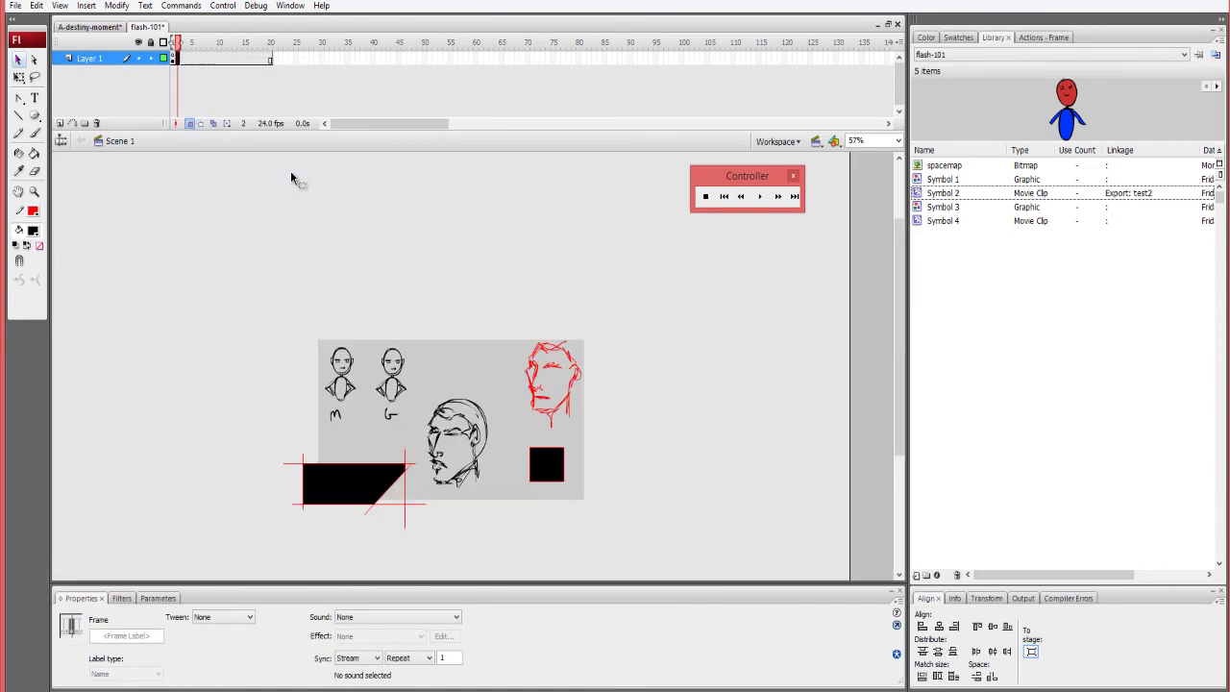
key("ctrl+Return")
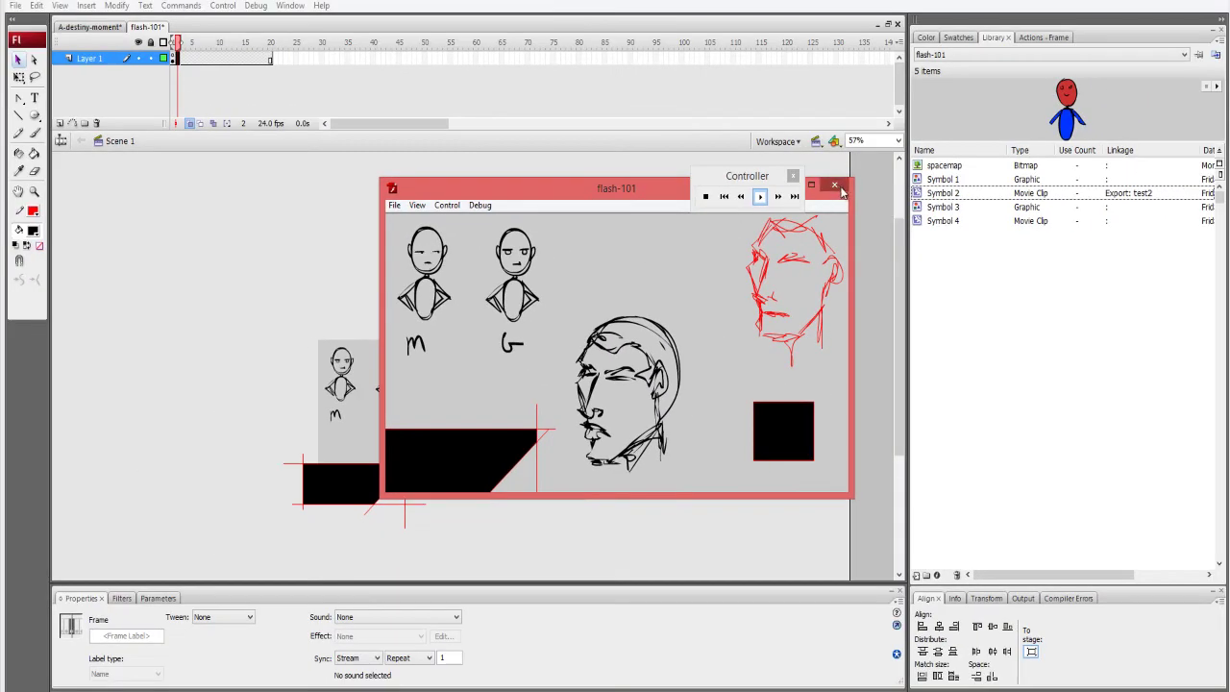
left_click(899, 173)
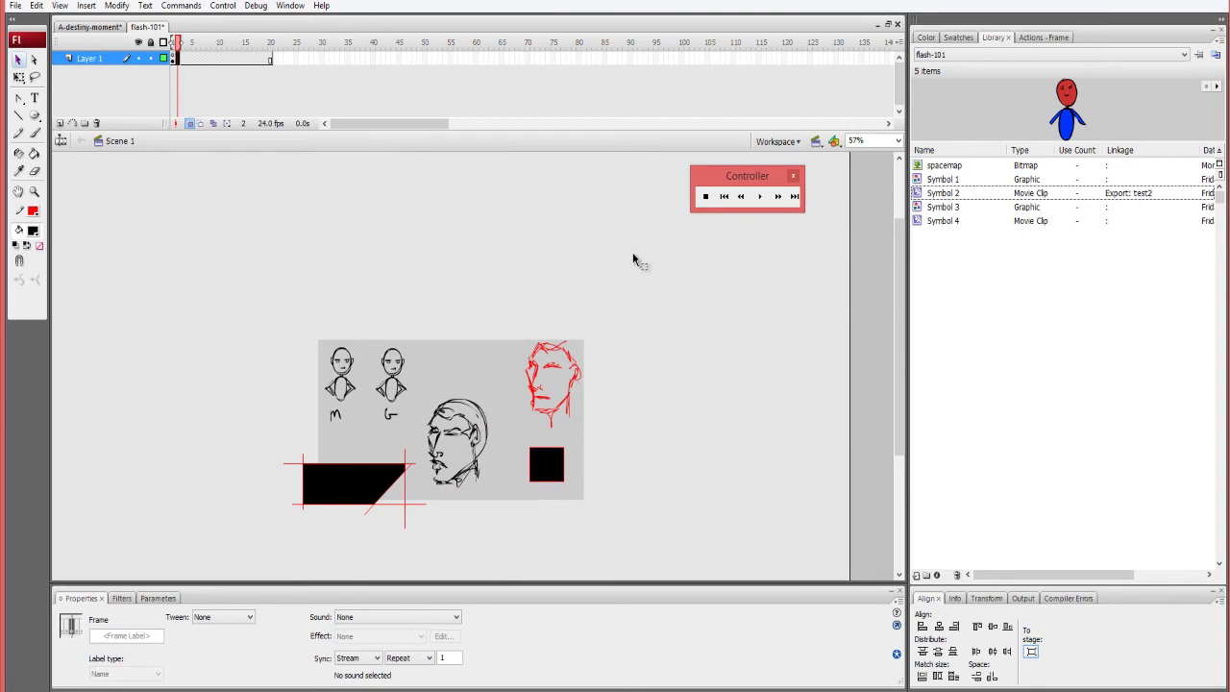
Step backward through the Scene 1 timeline to frame 1, examining the M and G figures up close.
key("z")
left_click_drag(485, 285, 275, 451)
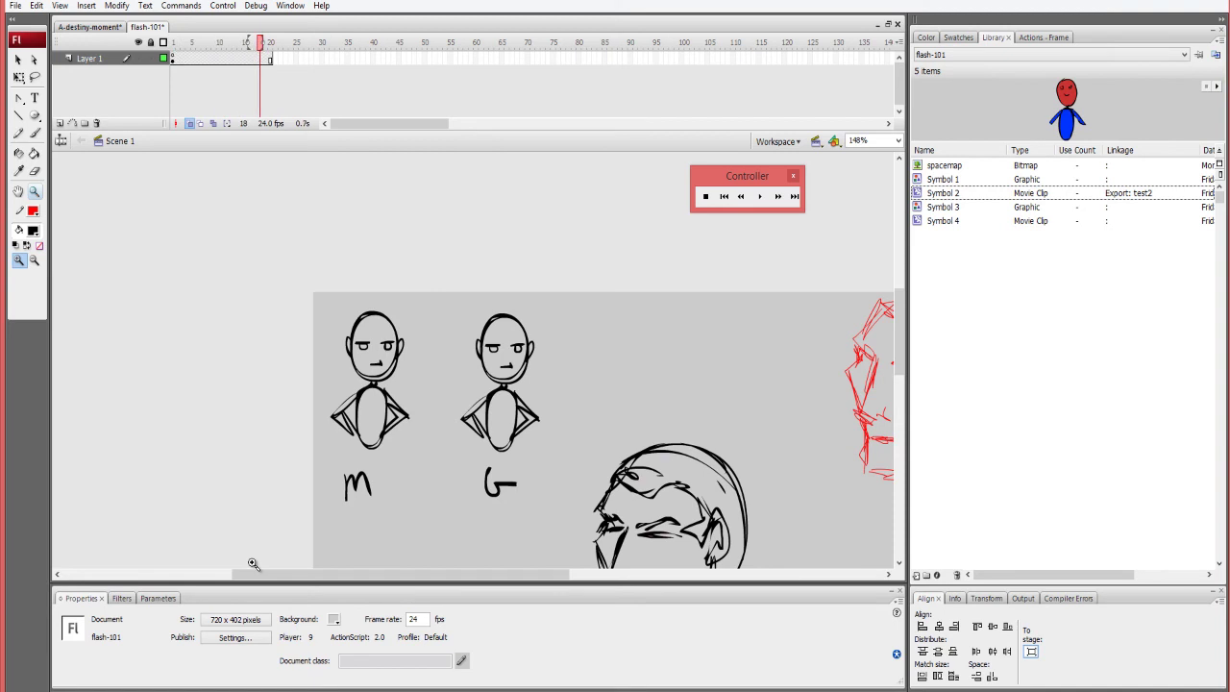
key("comma")
key("comma")
key("comma")
key("comma")
key("comma")
key("comma")
key("comma")
key("comma")
key("comma")
key("comma")
key("comma")
key("comma")
key("comma")
key("comma")
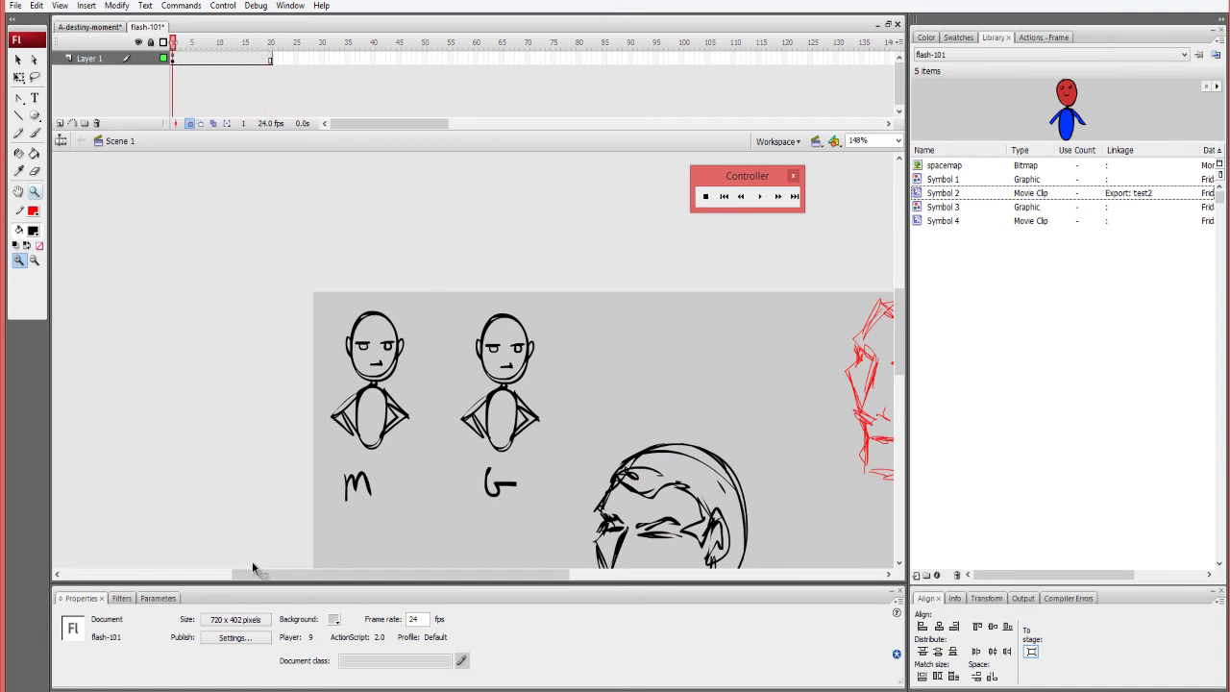
Change the M figure's instance behavior to Graphic and step the Scene 1 timeline forward to frame 6.
key("v")
left_click(358, 421)
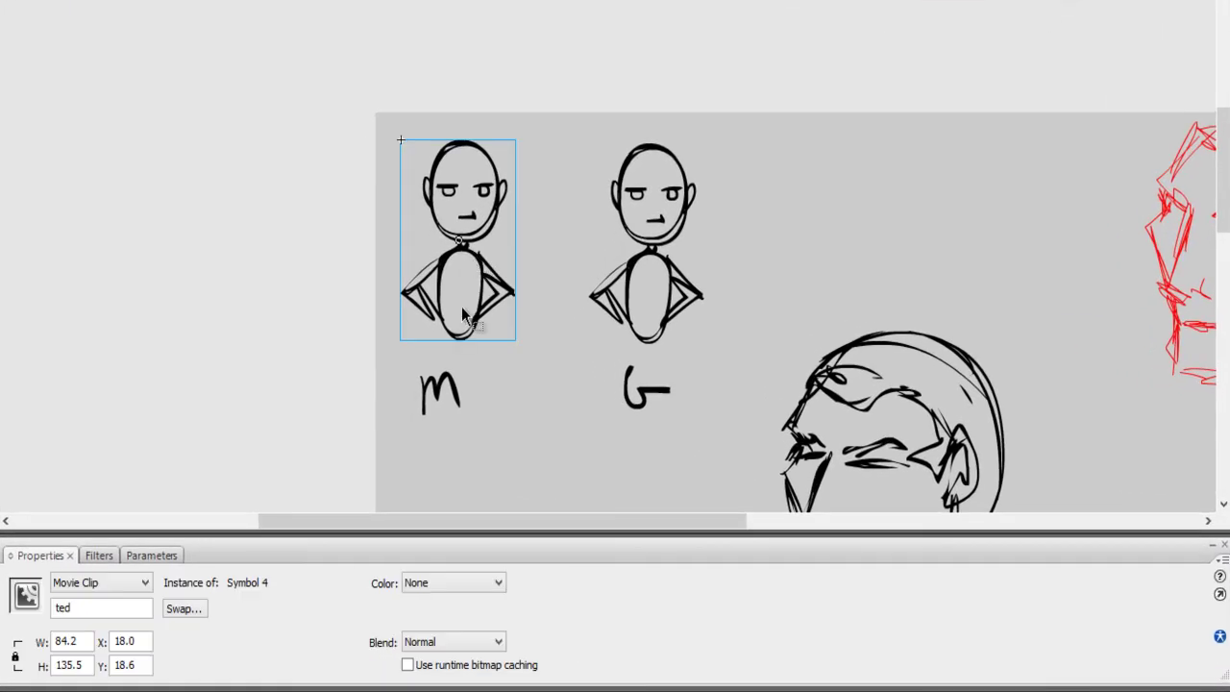
left_click(101, 582)
left_click(118, 624)
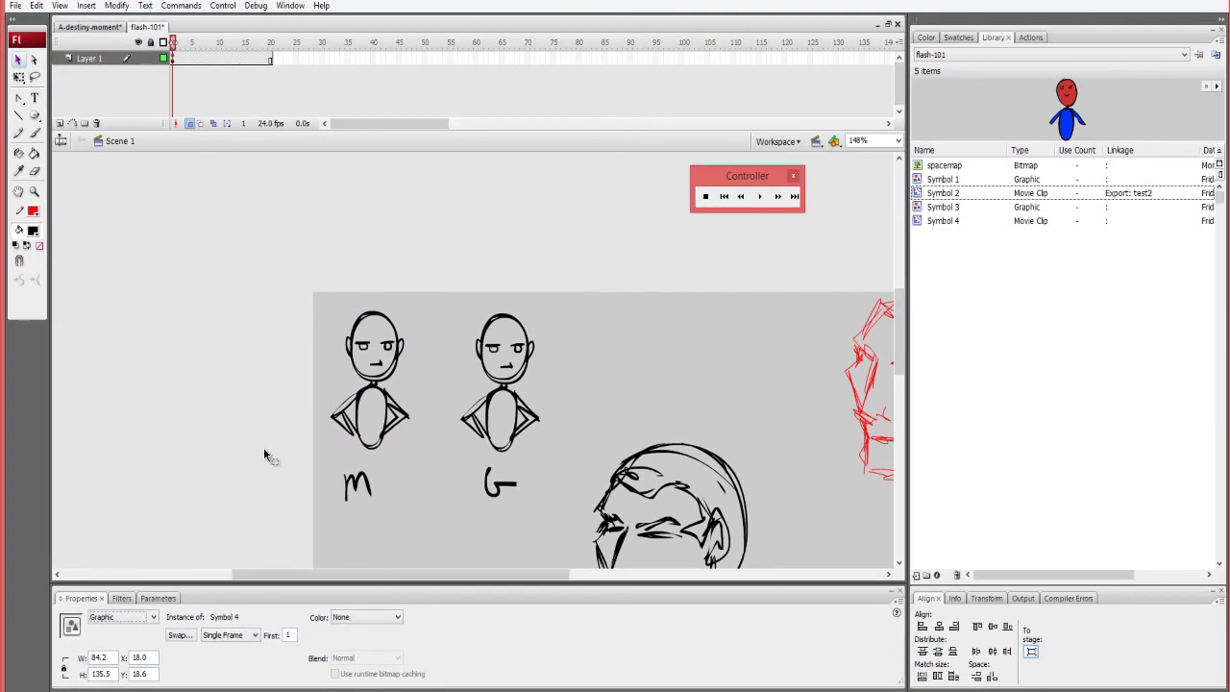
left_click(227, 470)
key("period")
key("period")
key("period")
key("period")
key("period")
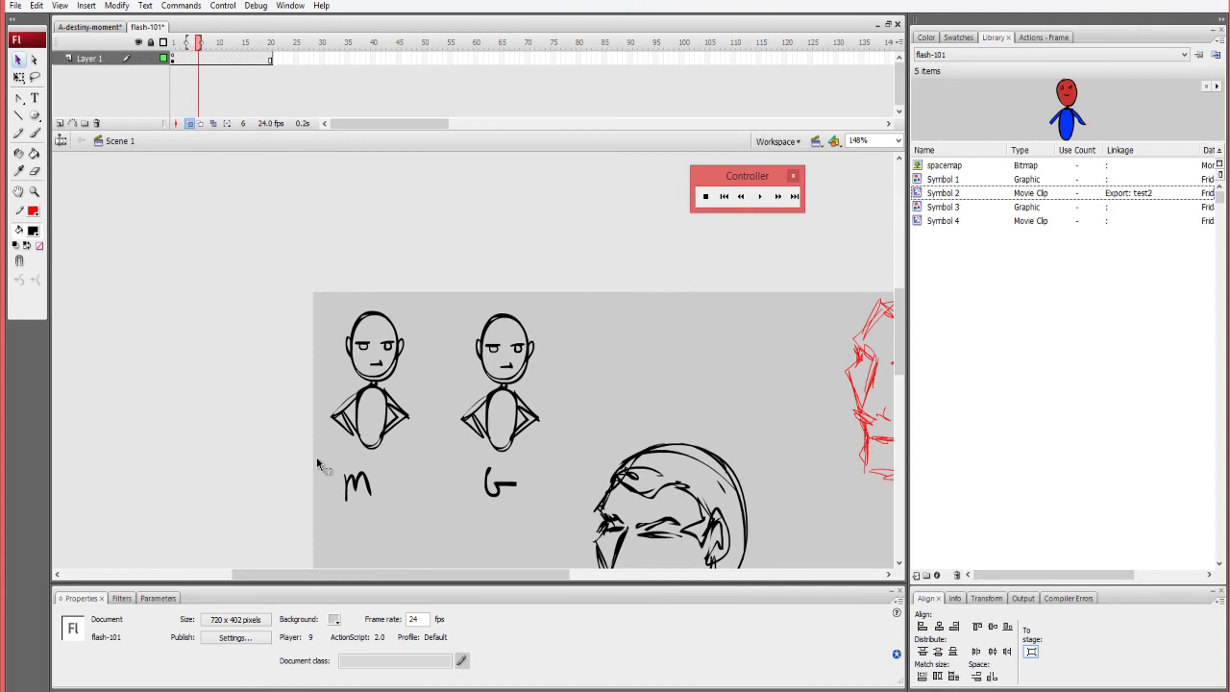
Set the M figure's graphic playback to Play Once and play the Scene 1 timeline to watch its face animate.
left_click(388, 390)
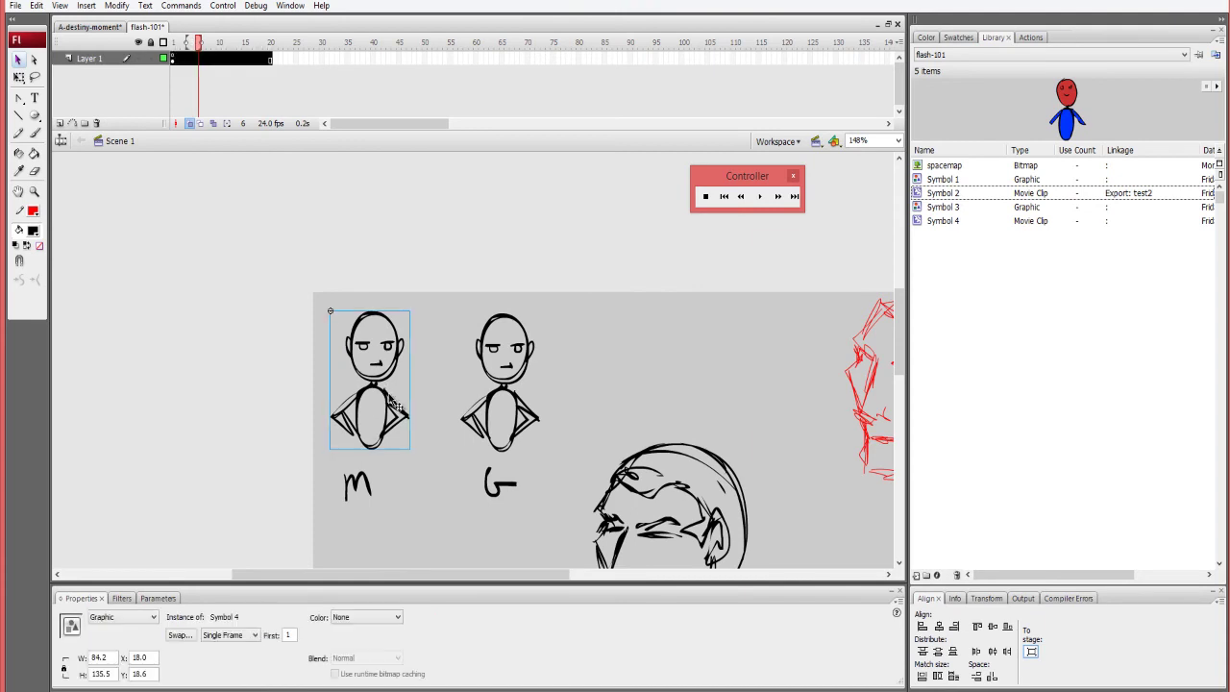
left_click(235, 636)
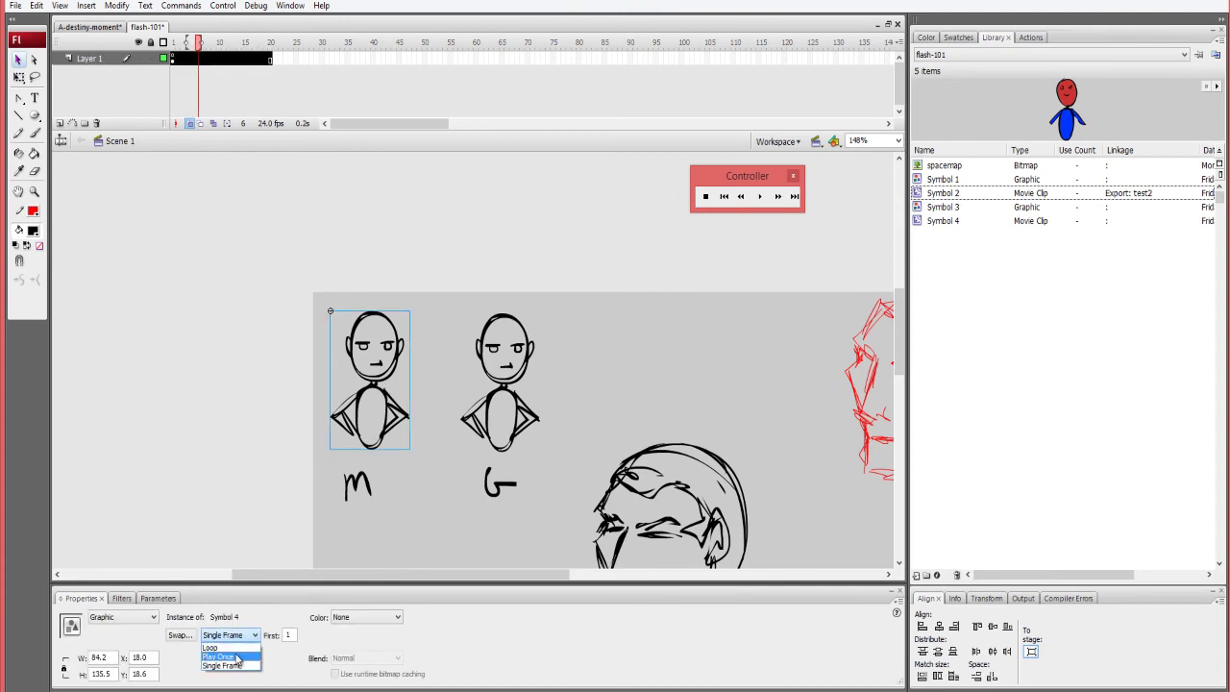
left_click(238, 657)
left_click(322, 522)
key("period")
key("Return")
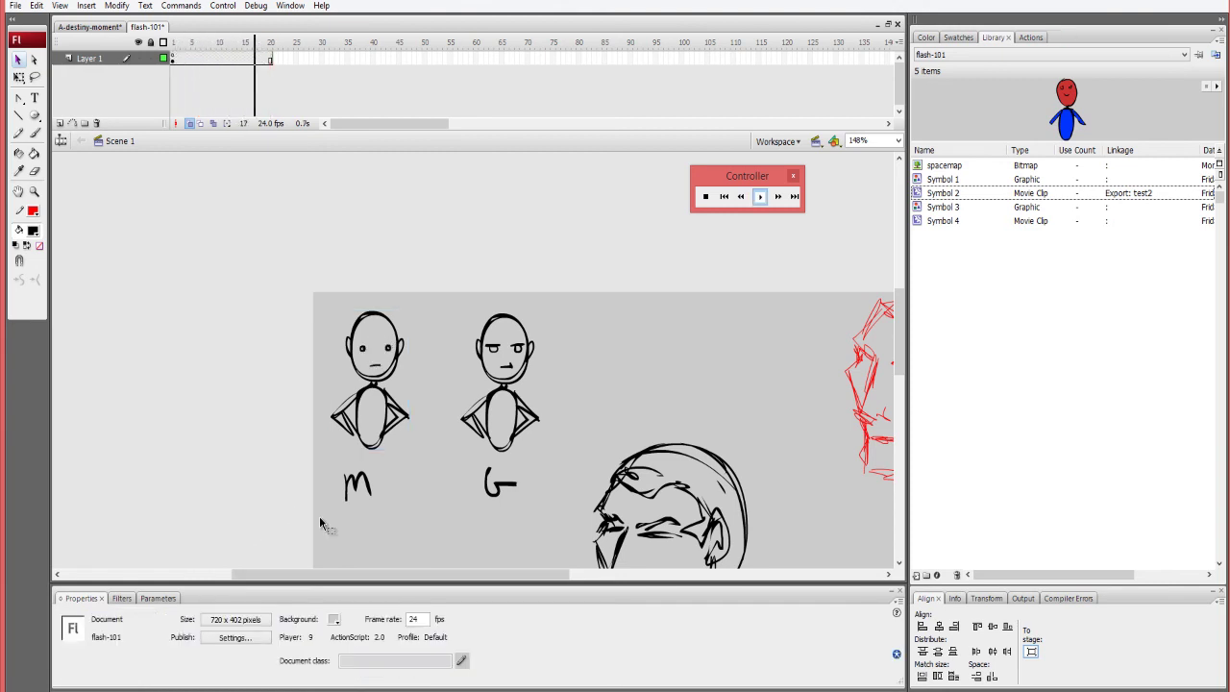
key("comma")
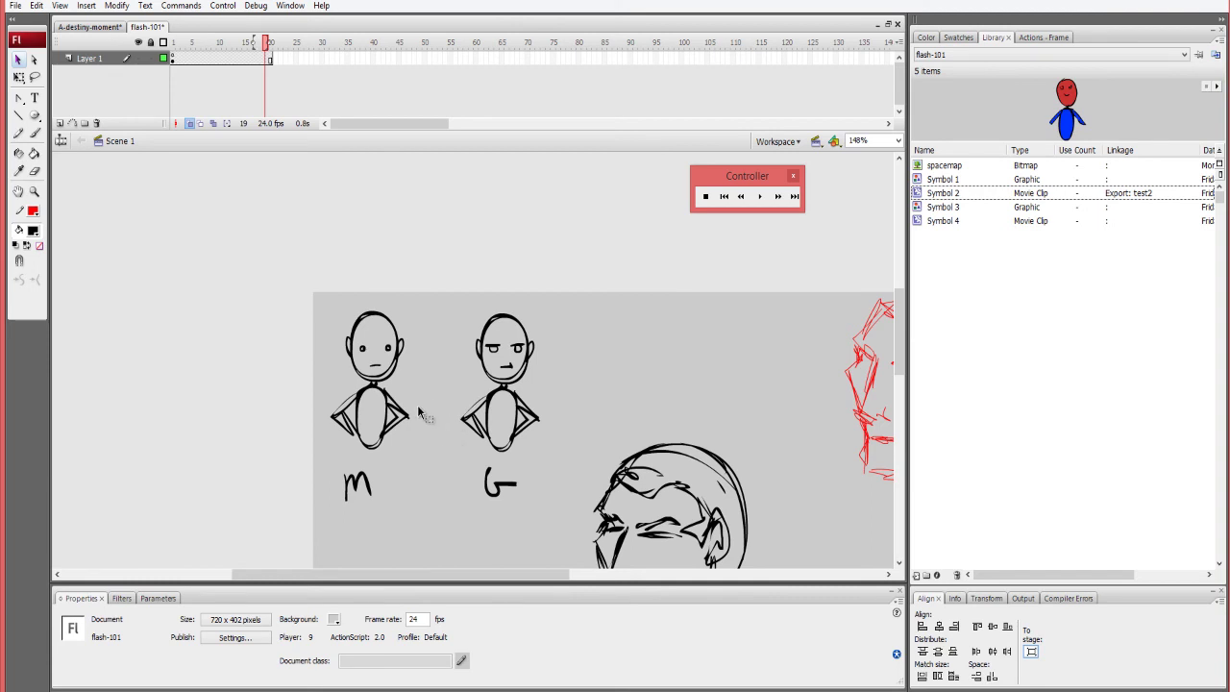
Delete the G figure and place a copy of the M figure above the G label.
left_click(397, 429)
left_click(528, 415)
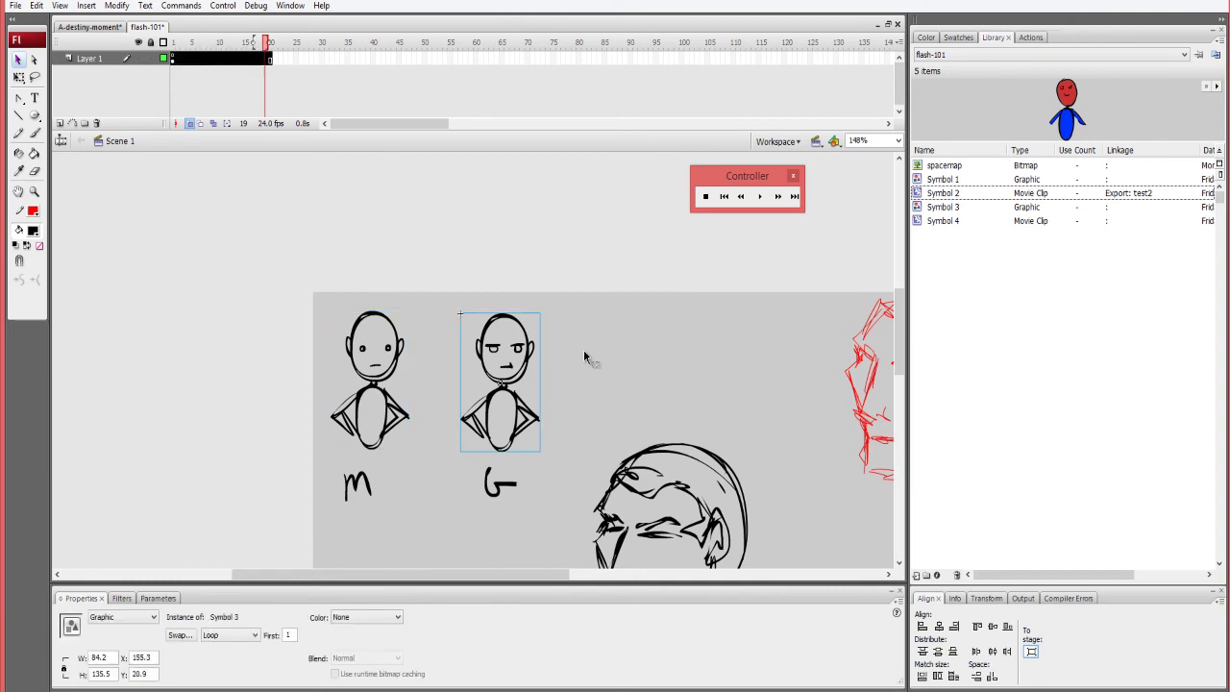
key("Delete")
left_click(402, 414)
left_click_drag(438, 399, 457, 405)
left_click_drag(524, 439, 525, 438)
Change the original M figure's instance behavior back to Movie Clip.
left_click(385, 440)
left_click(125, 618)
left_click(131, 631)
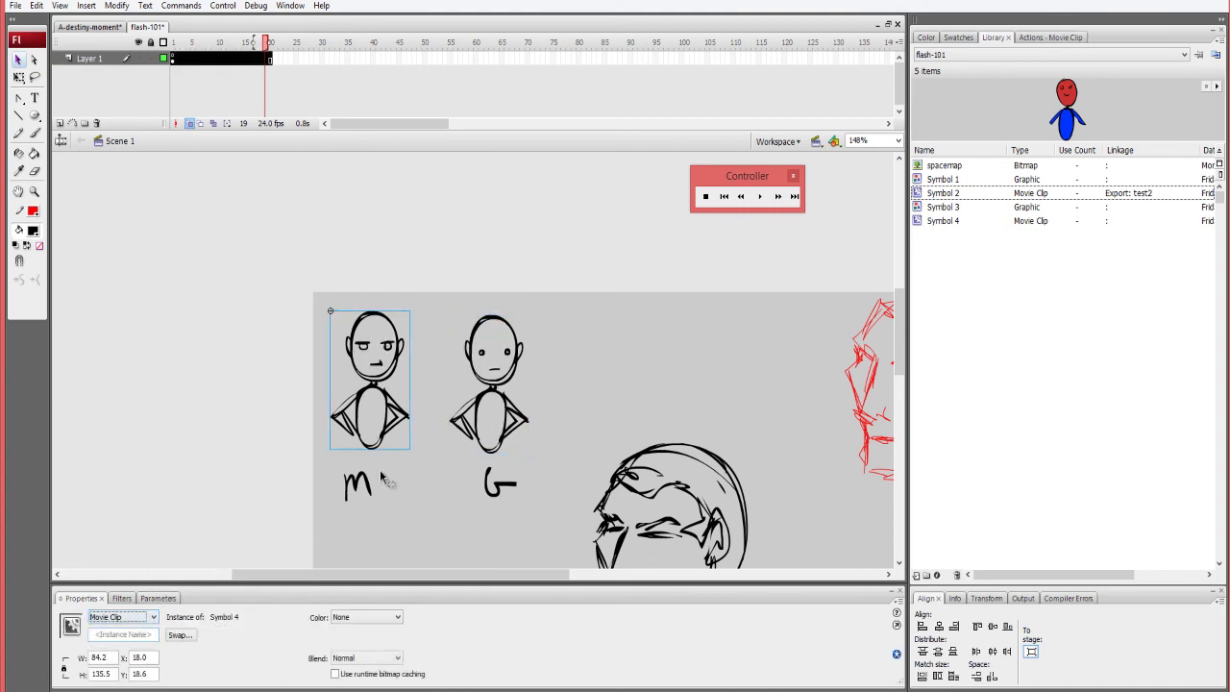
Nudge the G figure up slightly, test the movie to compare both figures, and close the preview.
left_click(302, 499)
left_click(515, 427)
left_click(559, 405)
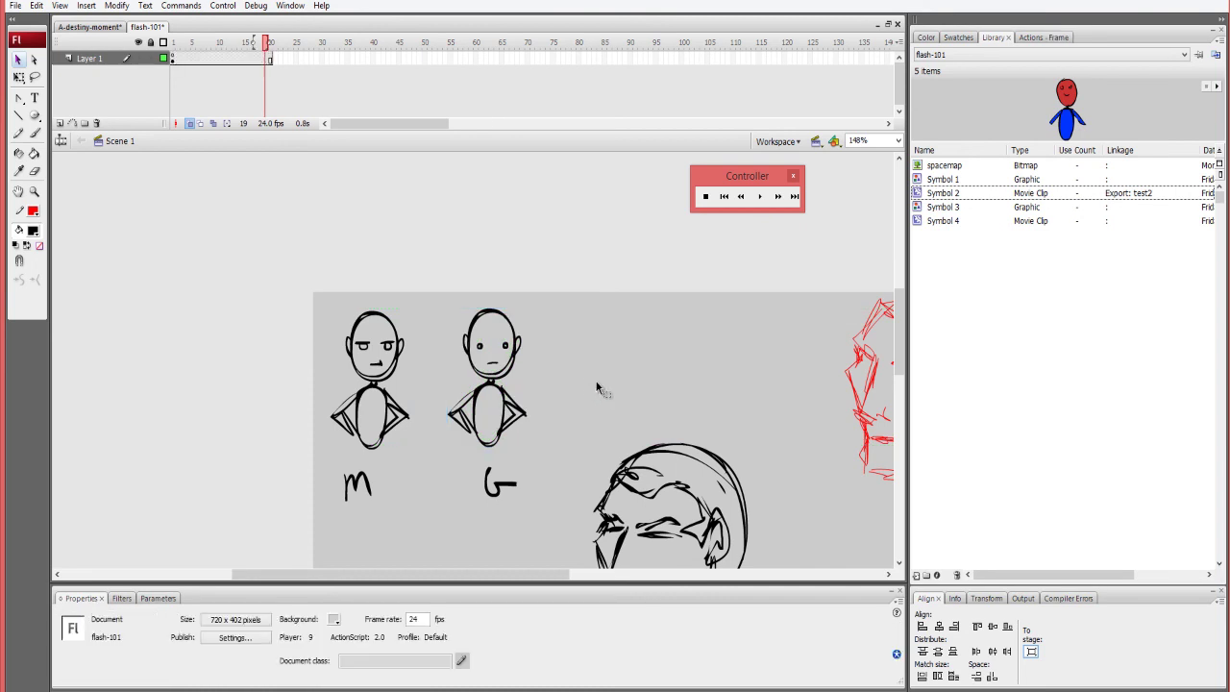
key("ctrl+Return")
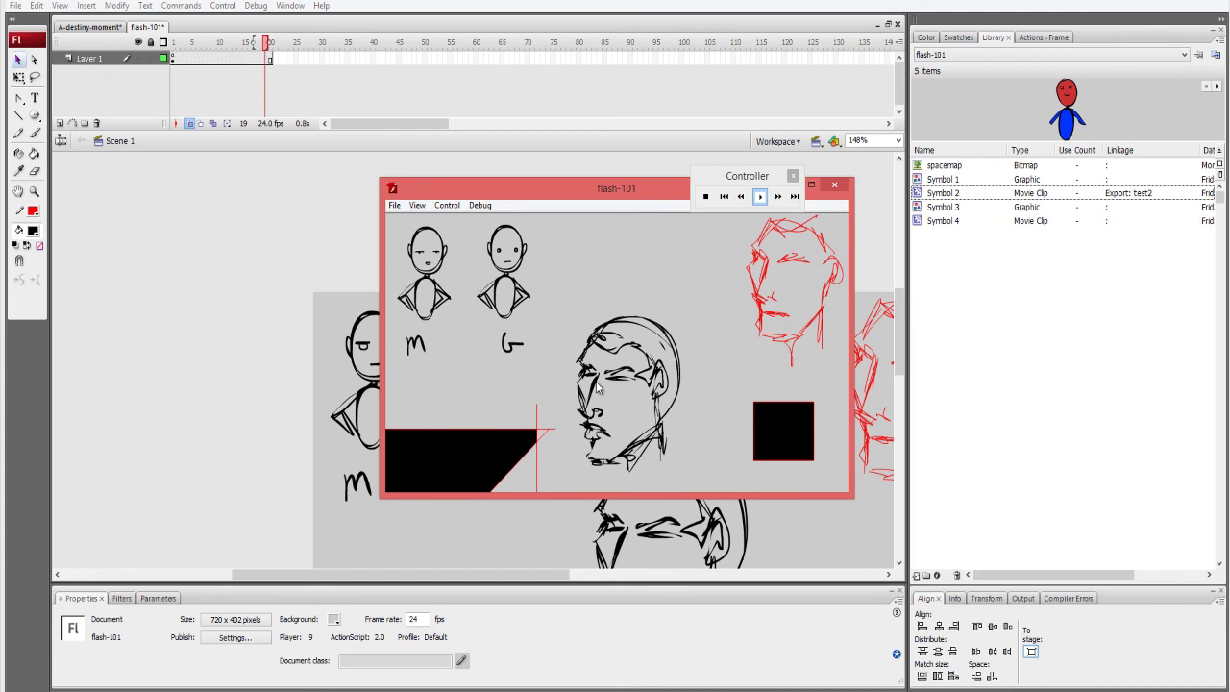
left_click(835, 185)
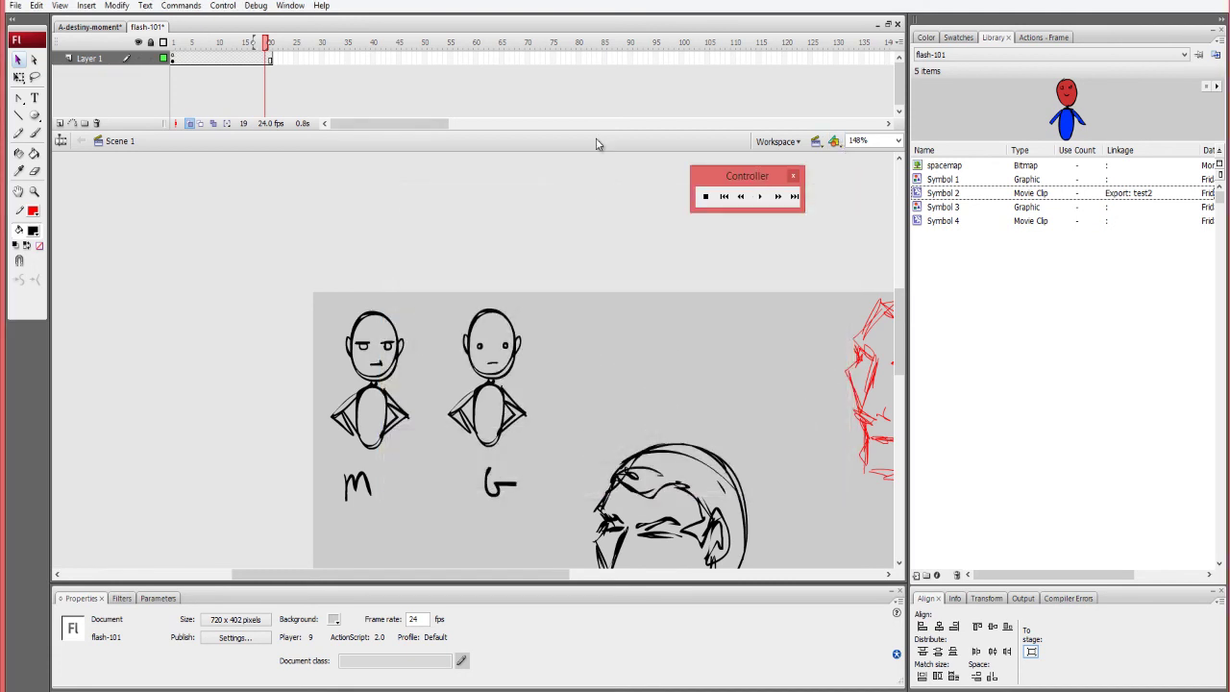
Open the G figure's symbol, examine frame 14 of its Layer 2, and return to Scene 1.
left_click(201, 57)
double_click(473, 356)
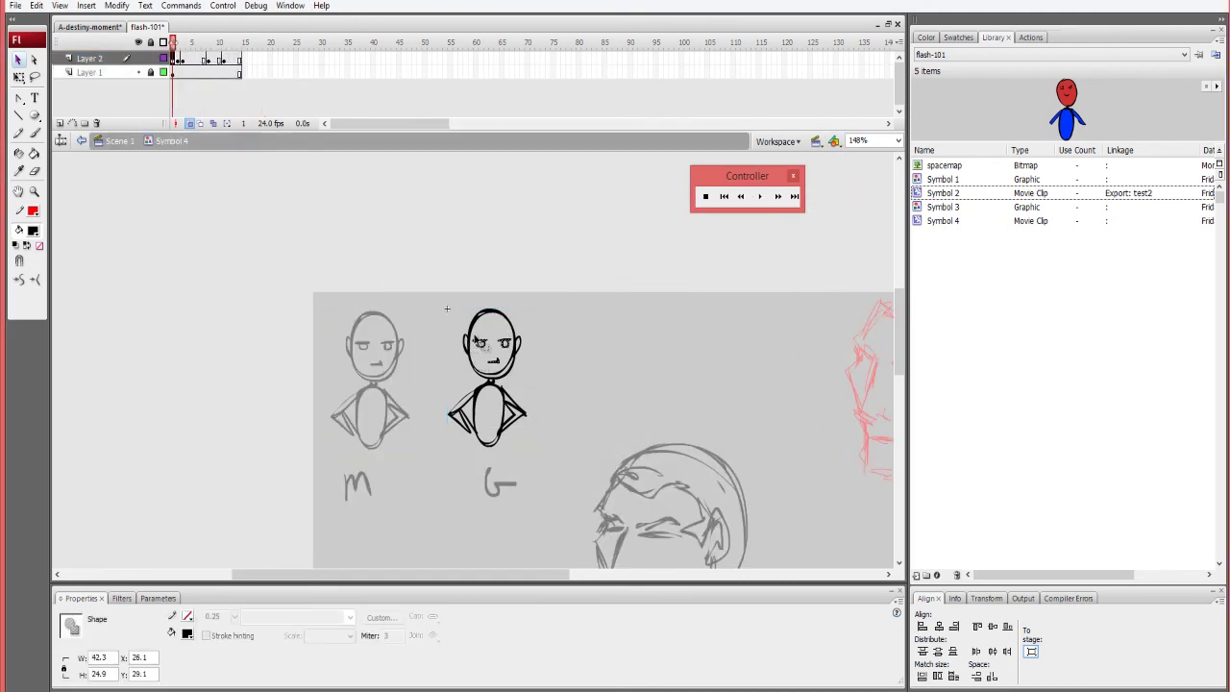
left_click(240, 58)
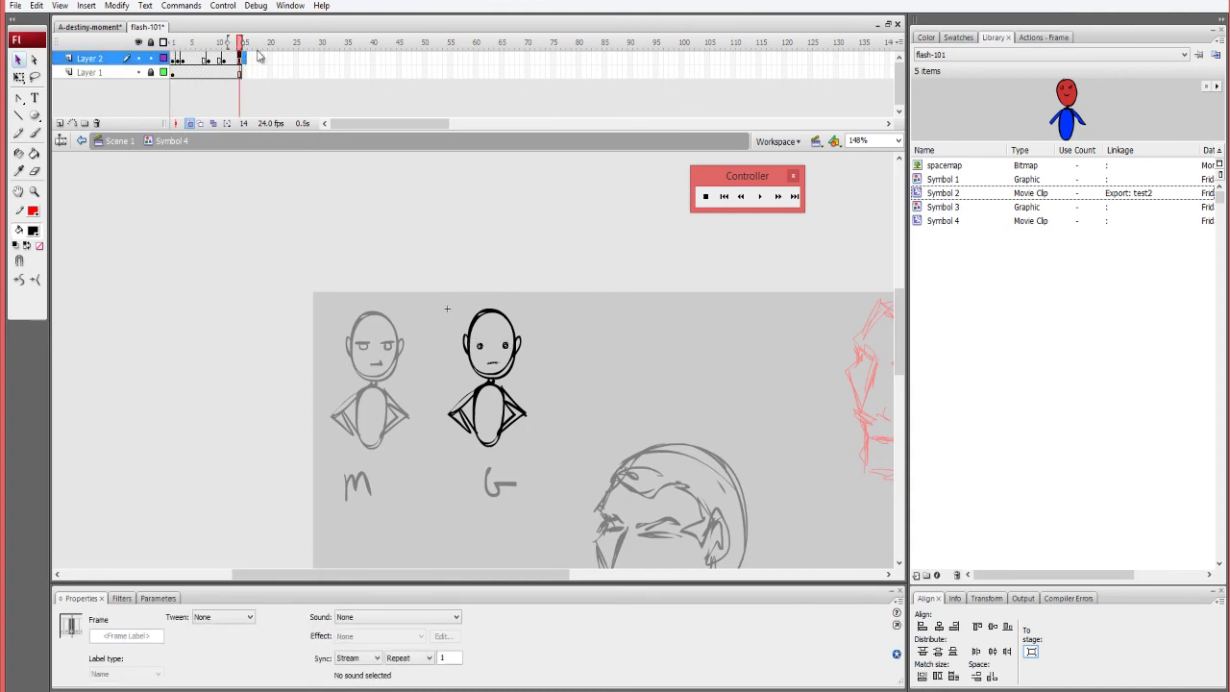
double_click(260, 435)
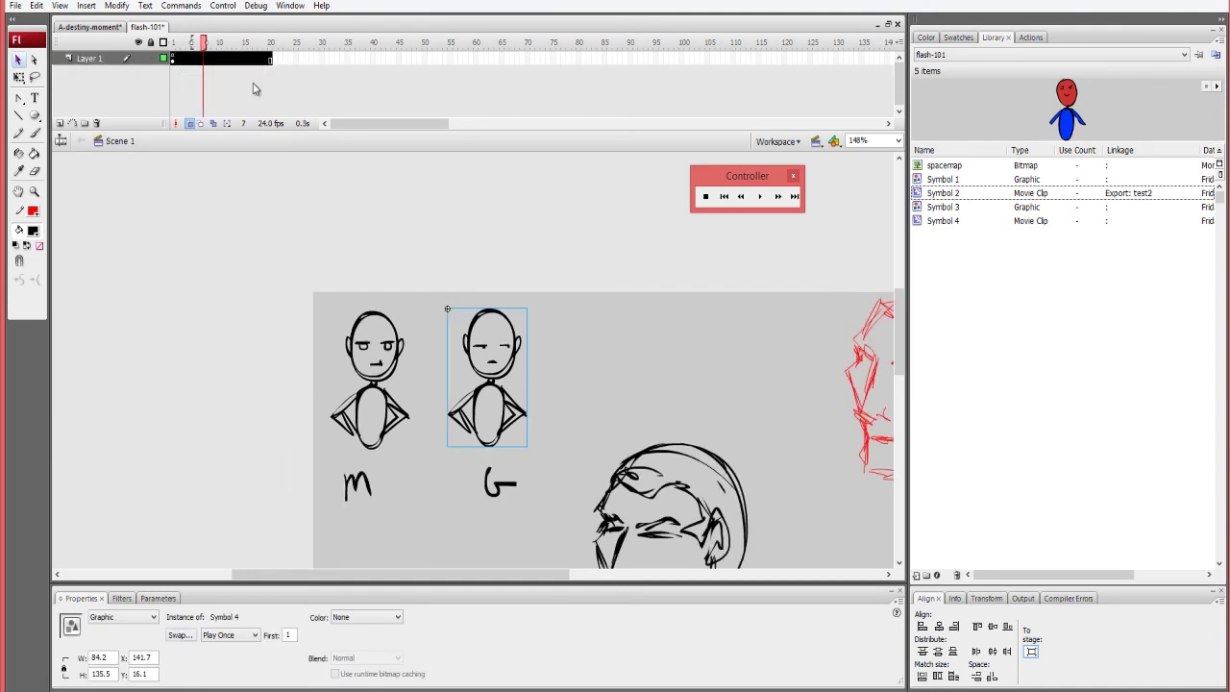
Open the M figure's symbol for editing, go to frame 3, and turn on Edit Multiple Frames.
left_click(645, 359)
left_click_drag(646, 361, 582, 325)
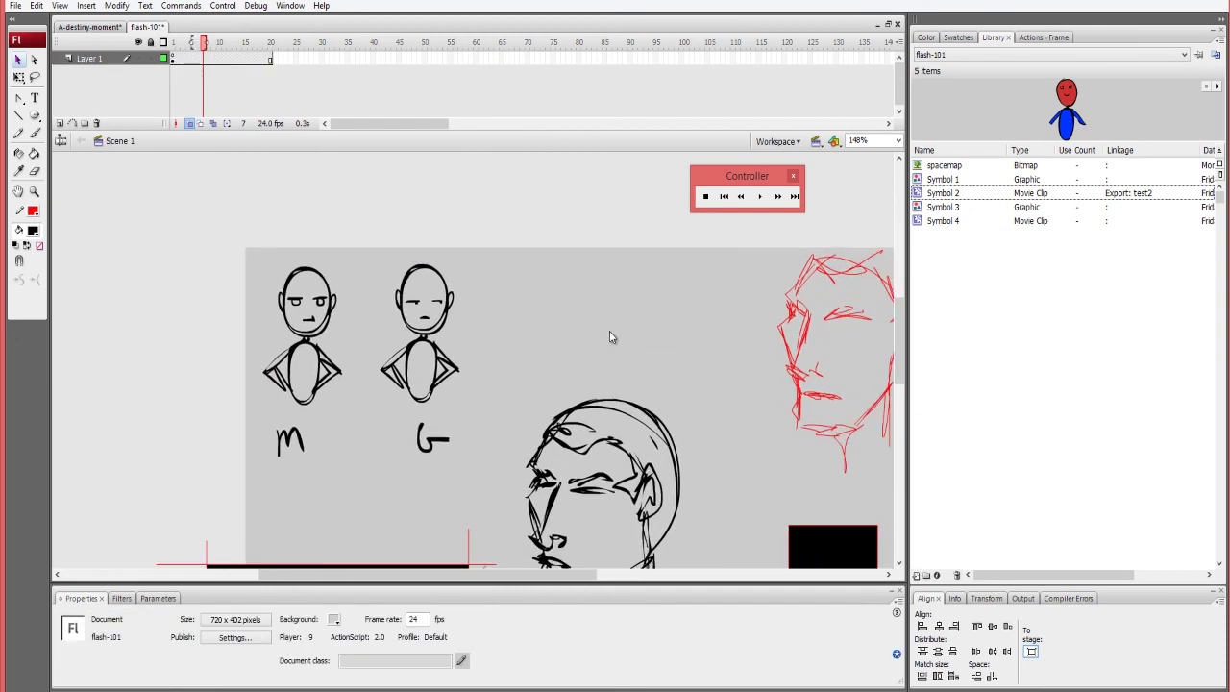
left_click_drag(702, 398, 648, 308)
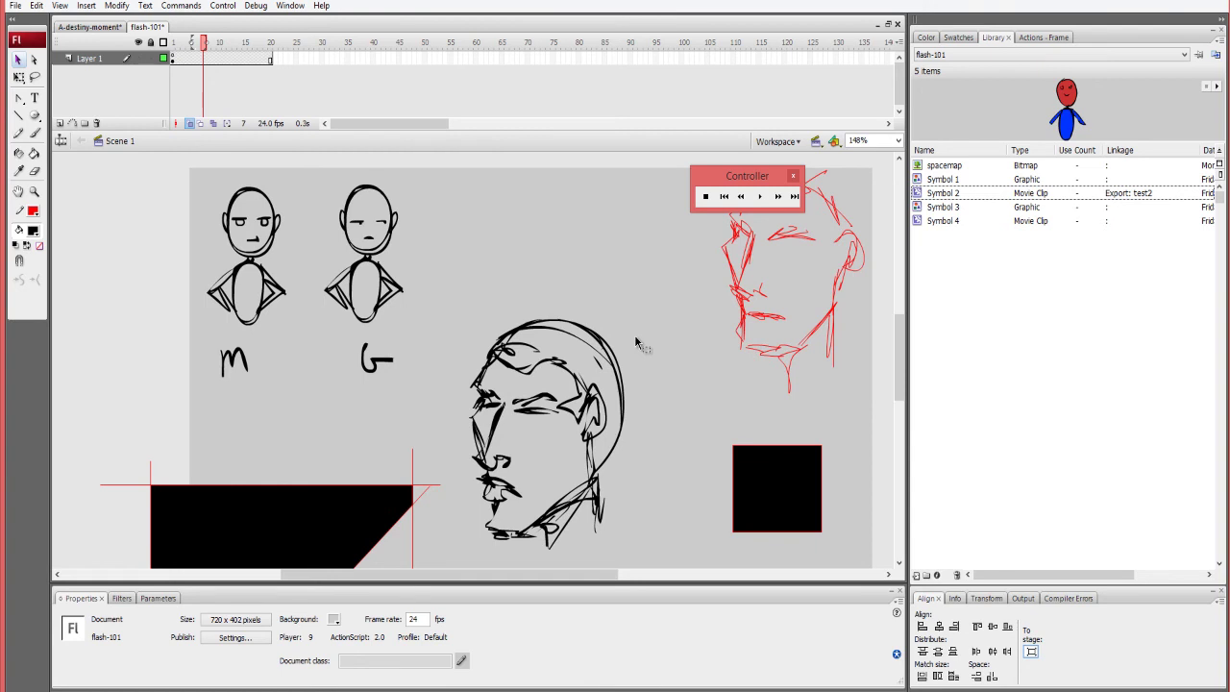
left_click(278, 274)
left_click(322, 177)
double_click(264, 213)
left_click(184, 72)
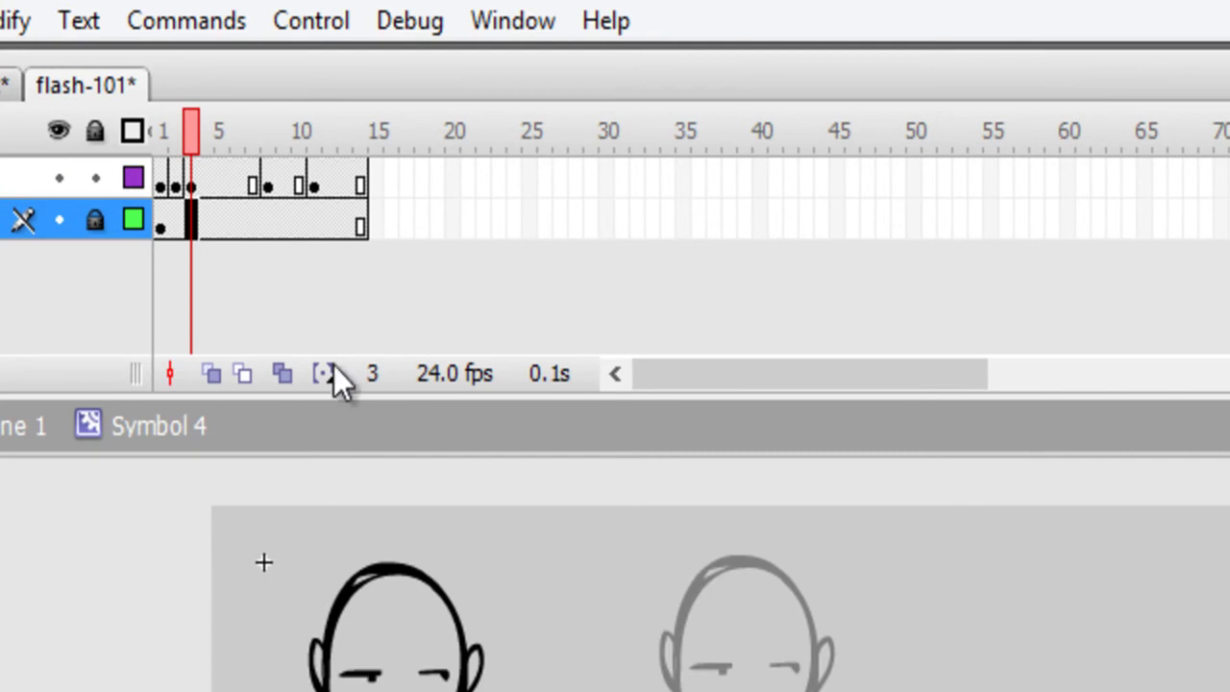
left_click(281, 372)
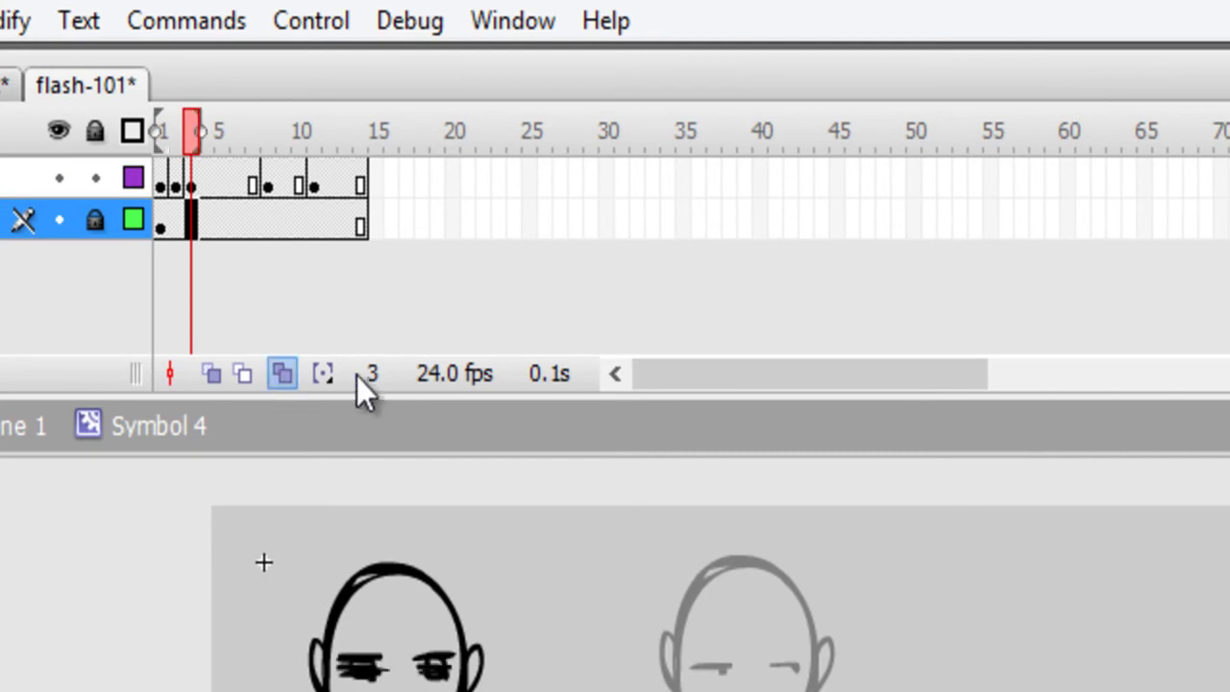
left_click(343, 182)
left_click_drag(168, 182, 335, 179)
left_click_drag(168, 182, 387, 178)
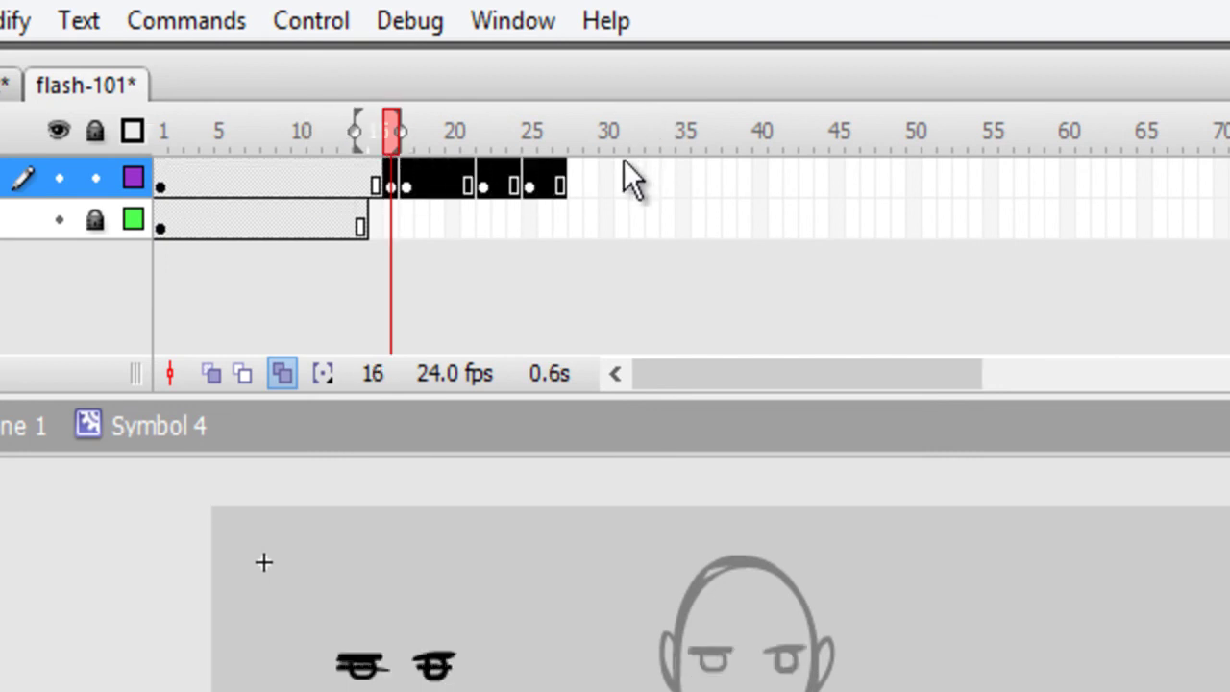
key("ctrl+z")
Select the face drawings across frames 1 to 14 of Layer 2, try moving them together off the head, and undo the changes.
left_click_drag(166, 178, 361, 179)
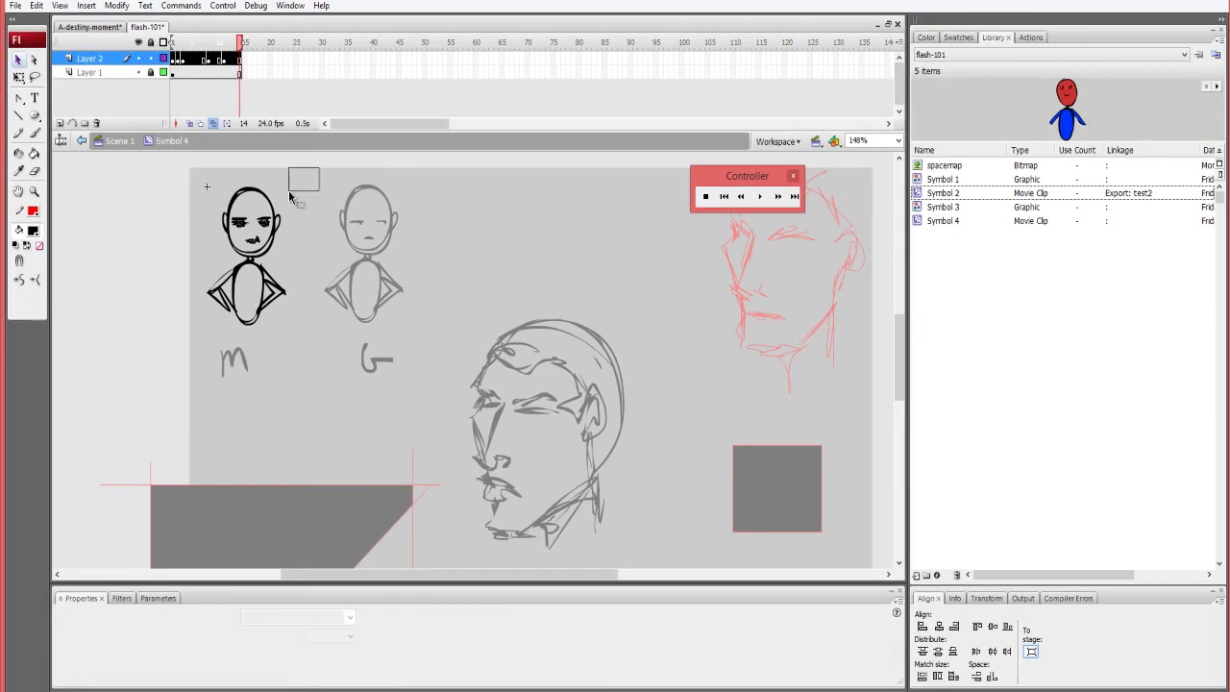
left_click_drag(321, 173, 131, 409)
left_click_drag(268, 237, 445, 212)
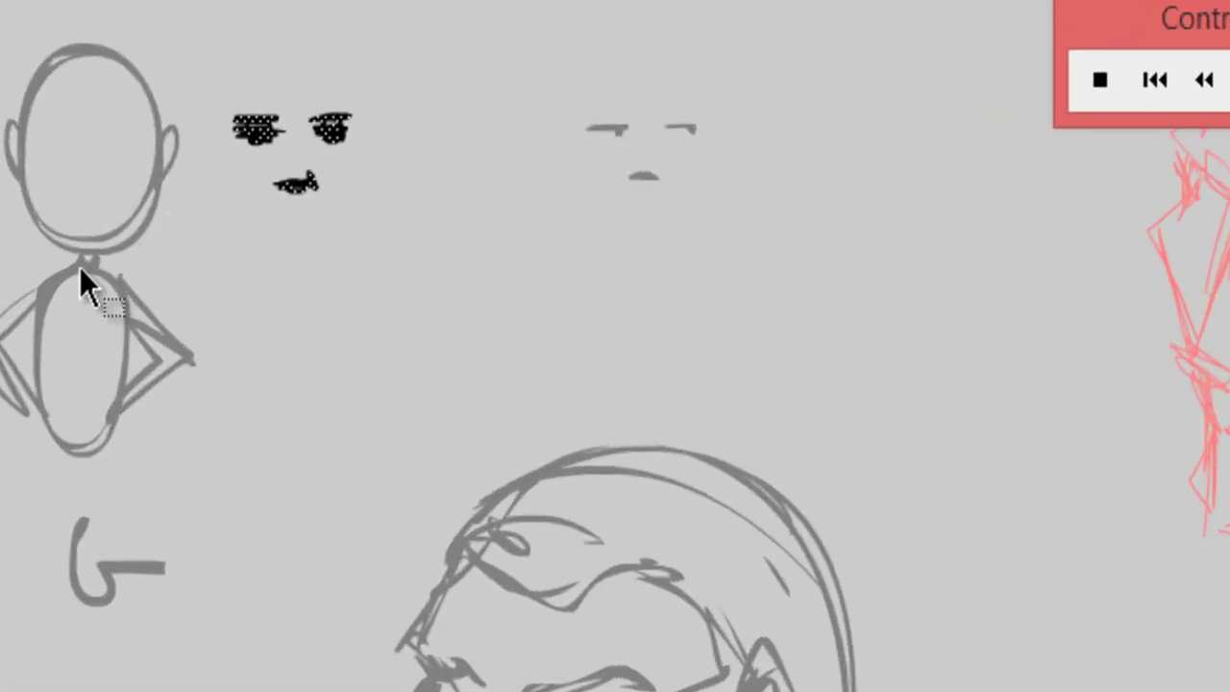
key("ctrl+z")
key("ctrl+z")
left_click_drag(2, 2, 653, 613)
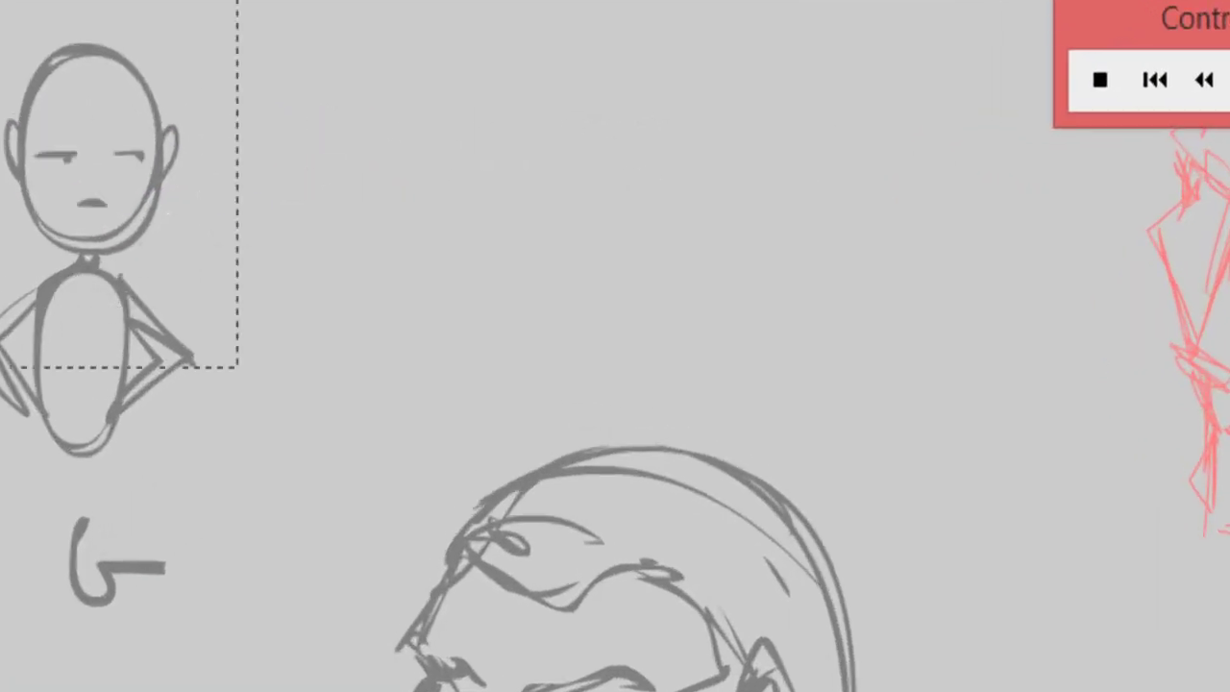
key("ctrl+z")
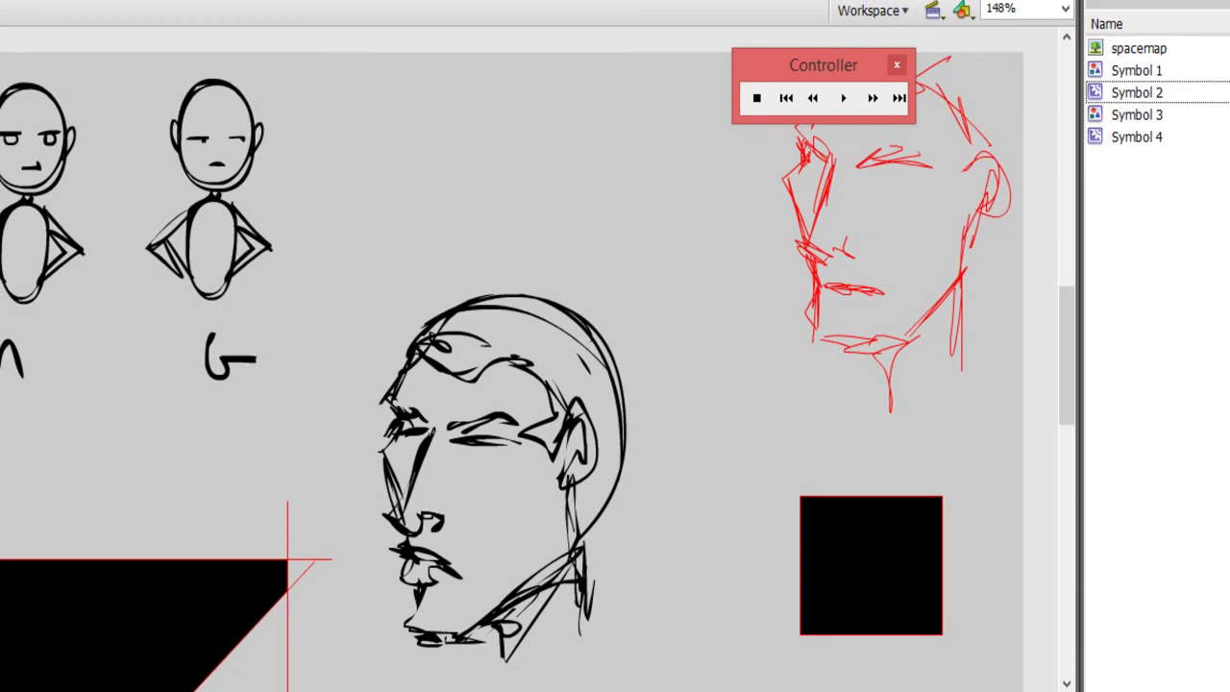
Open the publish settings and review the output formats and the Flash export options.
key("ctrl+shift+F12")
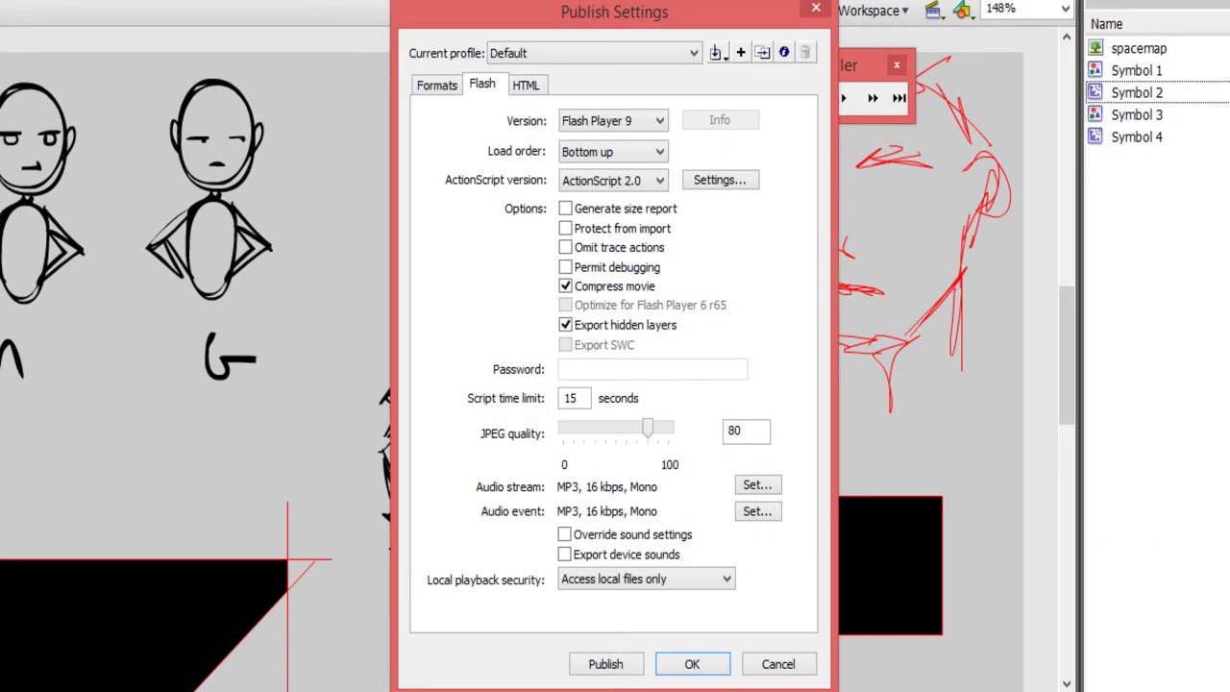
left_click(450, 85)
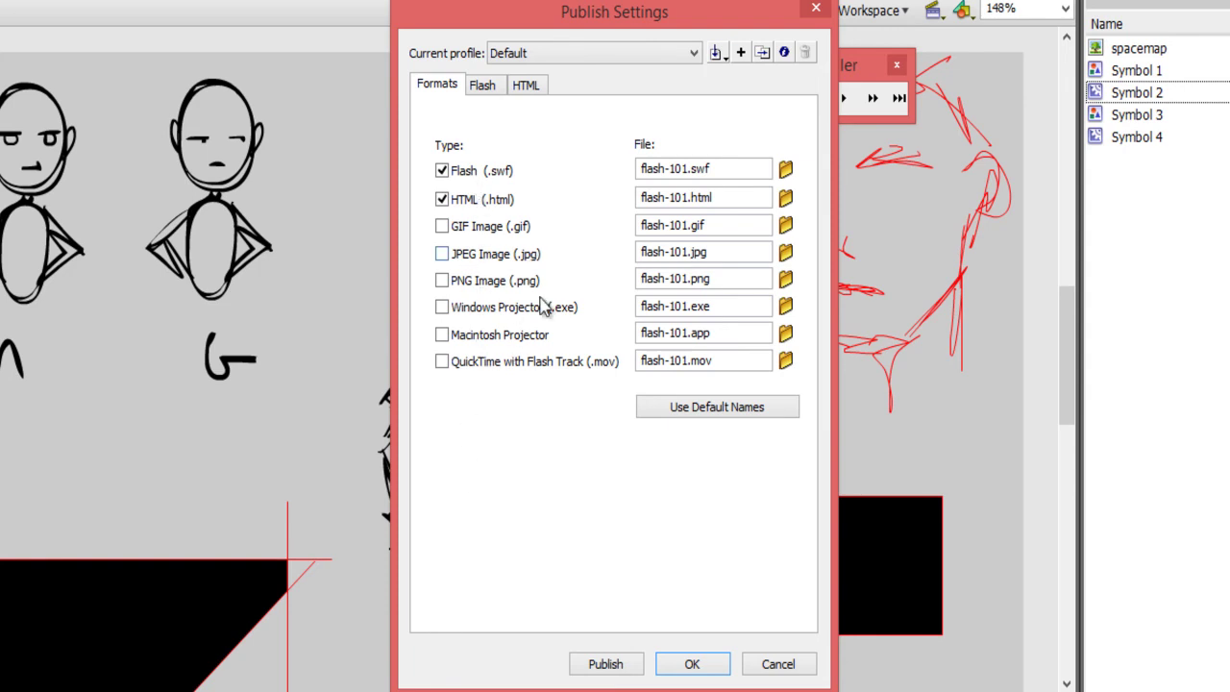
left_click(484, 86)
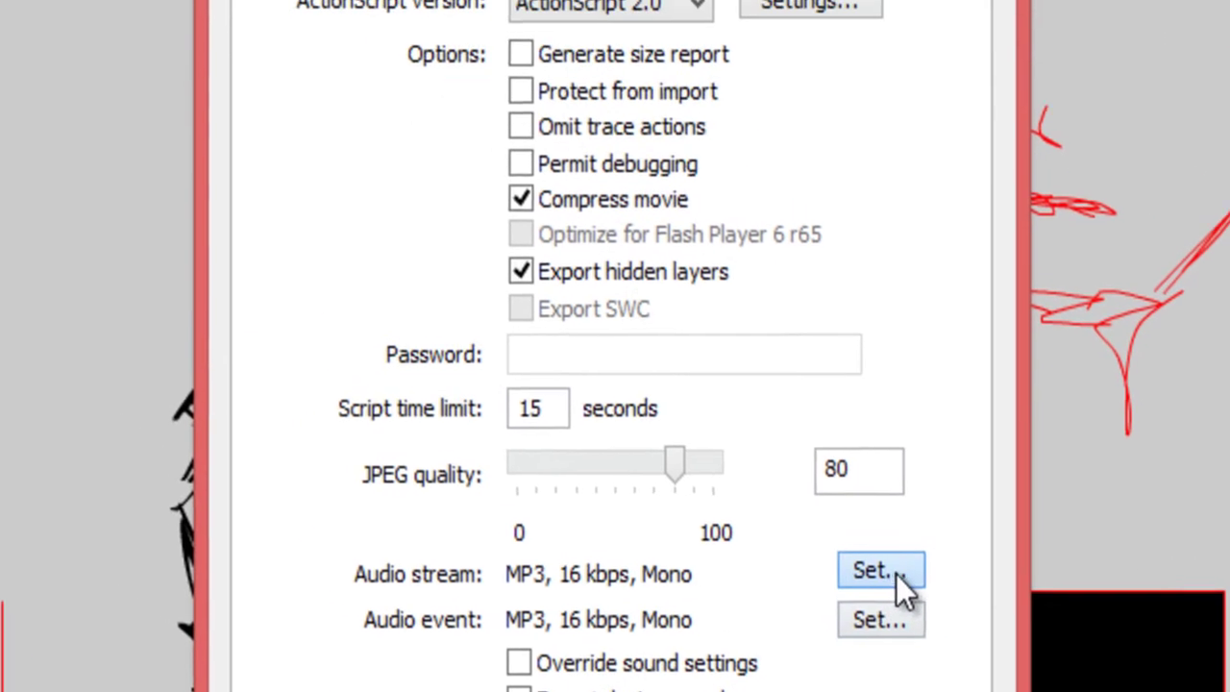
Try a 48 kbps MP3 audio stream without mono conversion and a JPEG quality of 100, and discard the publish settings.
left_click(690, 415)
left_click(631, 420)
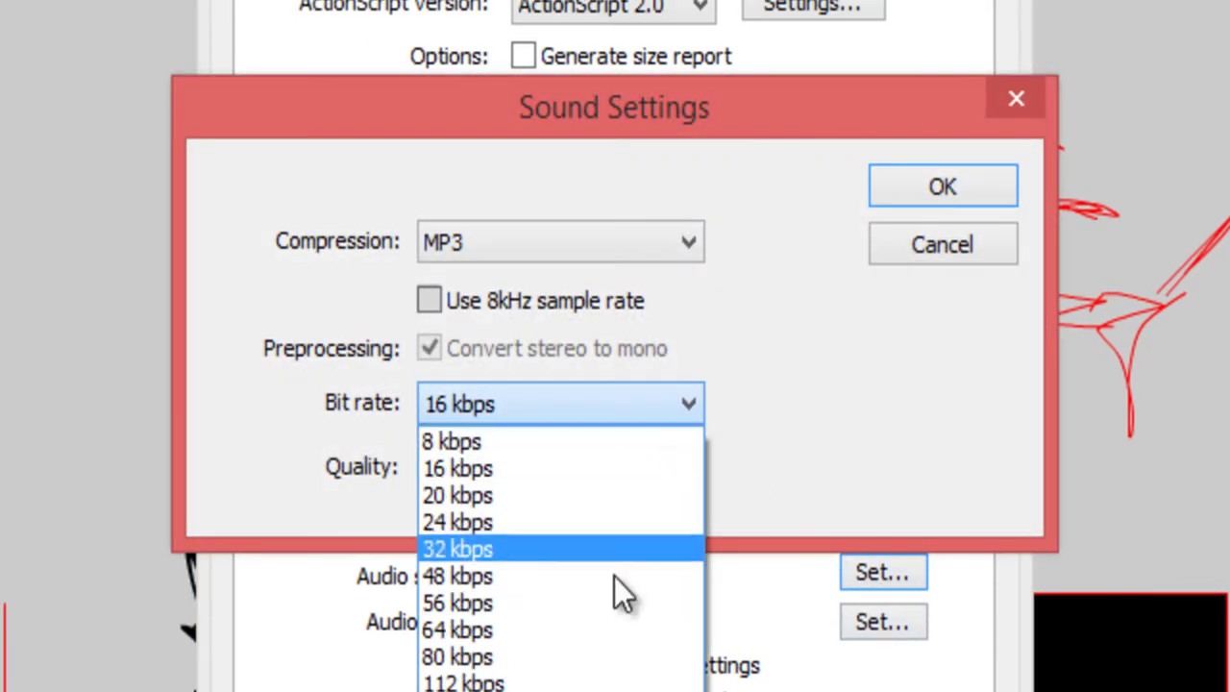
left_click(716, 449)
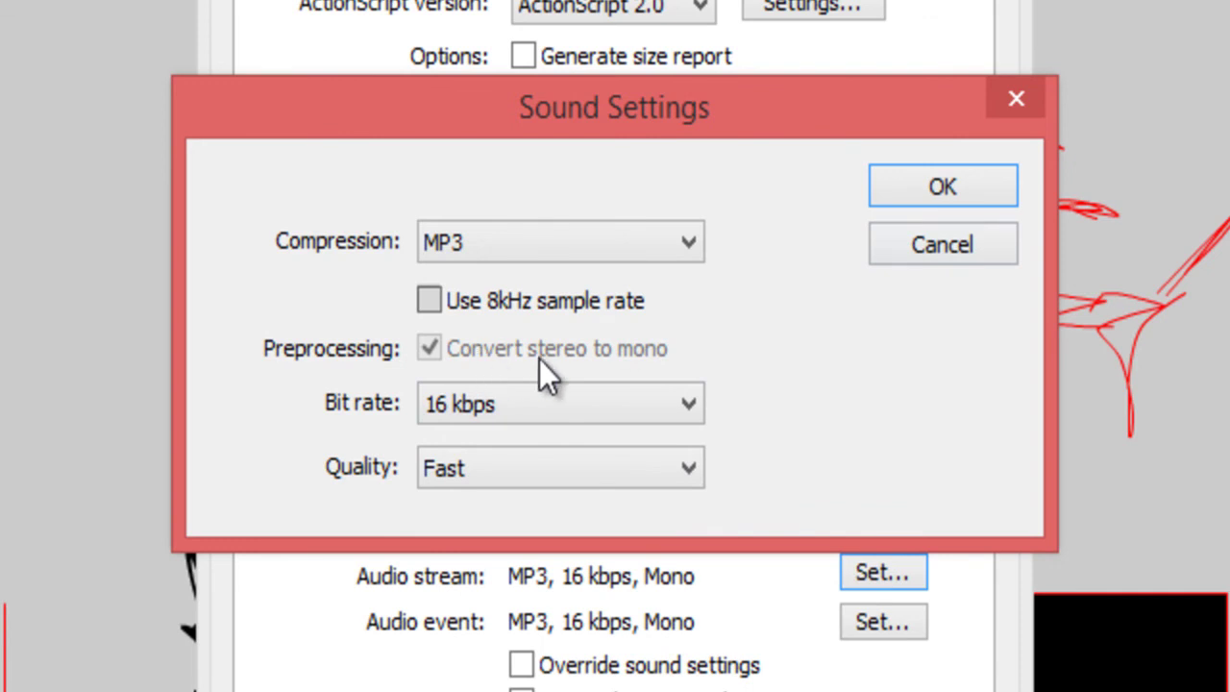
left_click(620, 394)
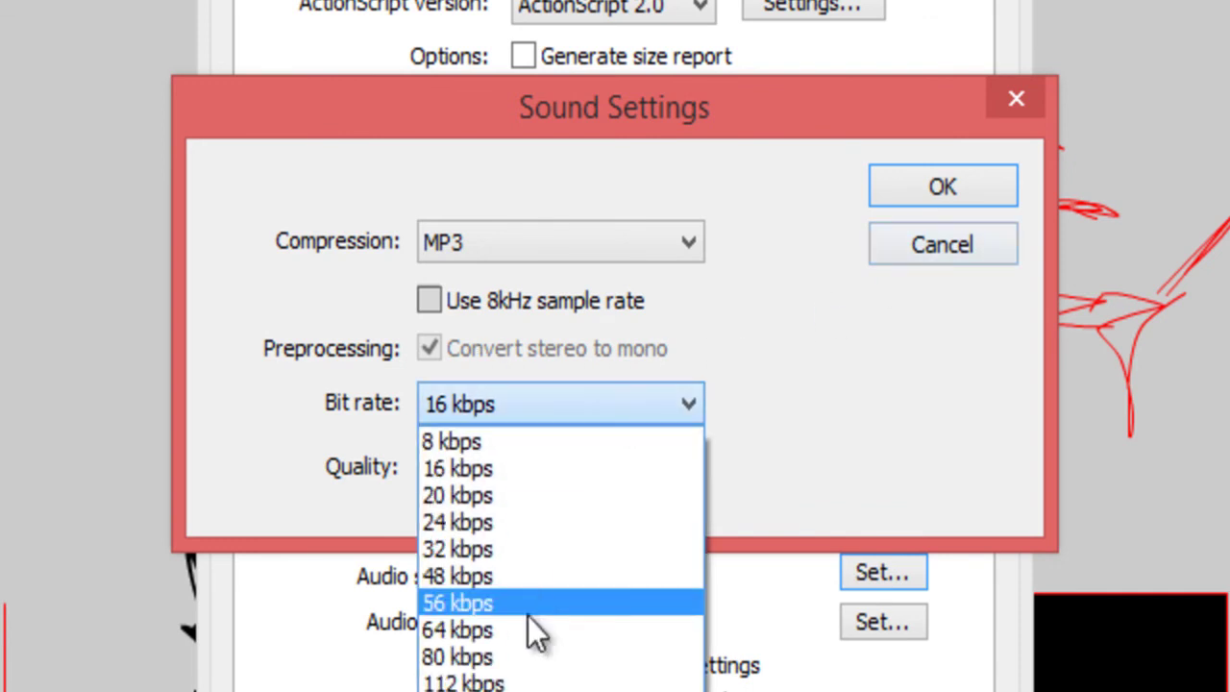
left_click(553, 577)
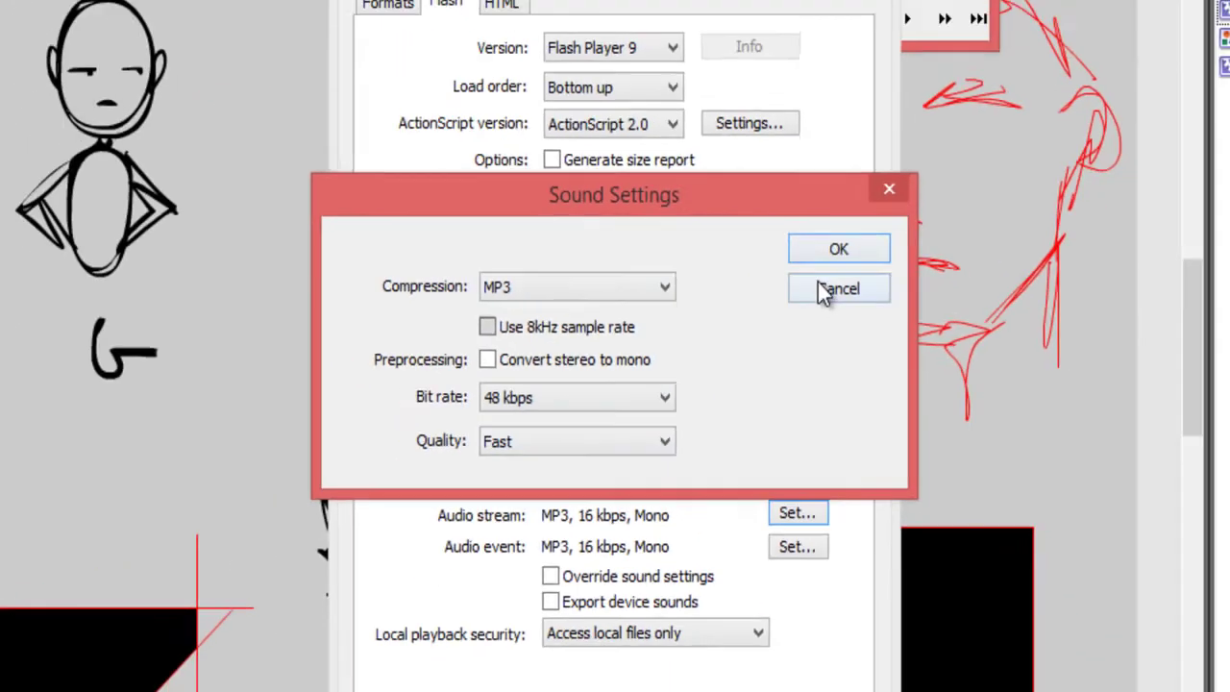
left_click(943, 245)
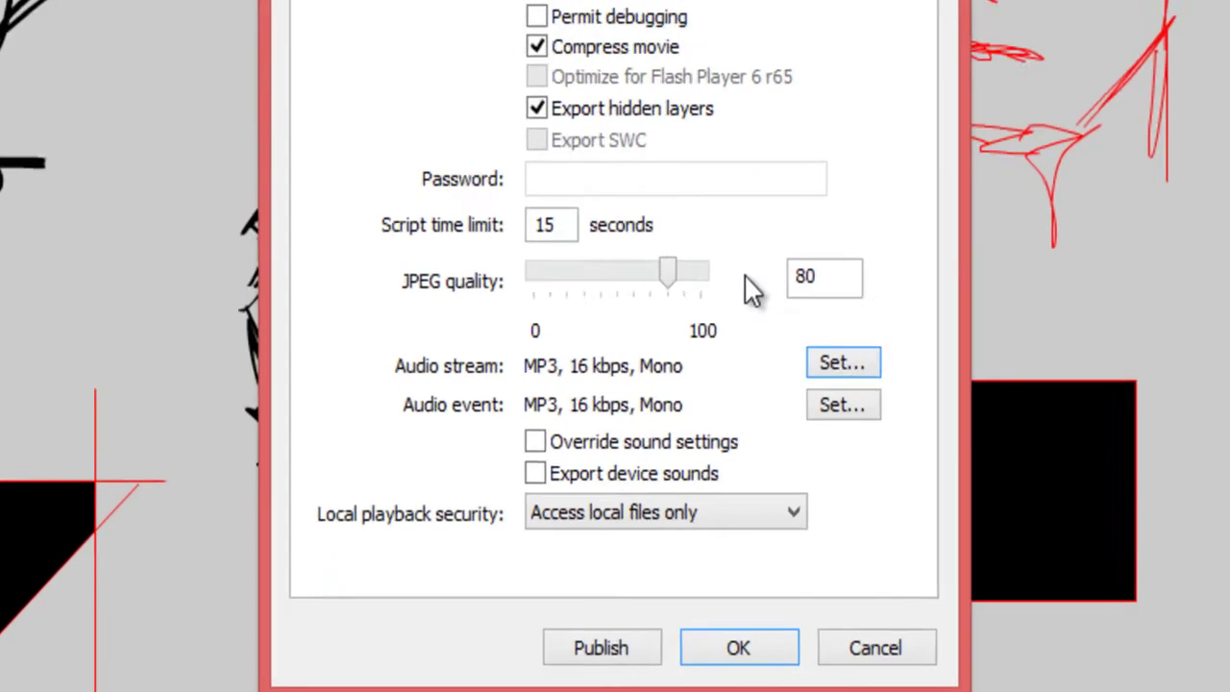
left_click_drag(668, 273, 733, 267)
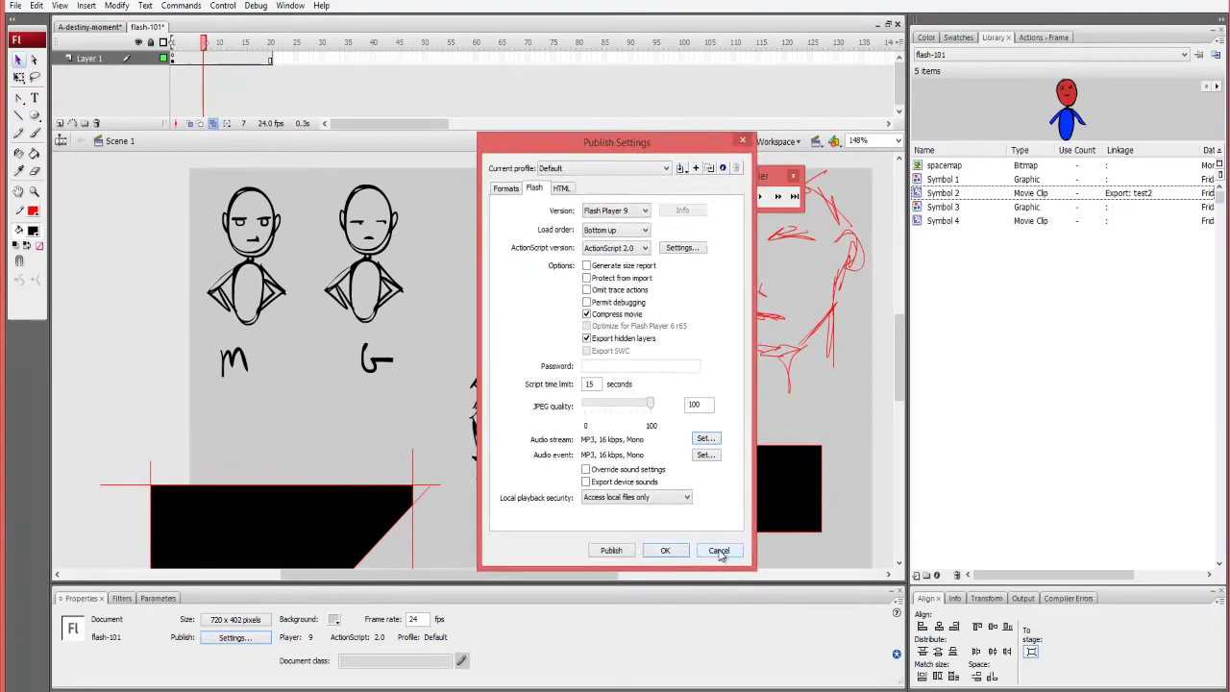
left_click(918, 640)
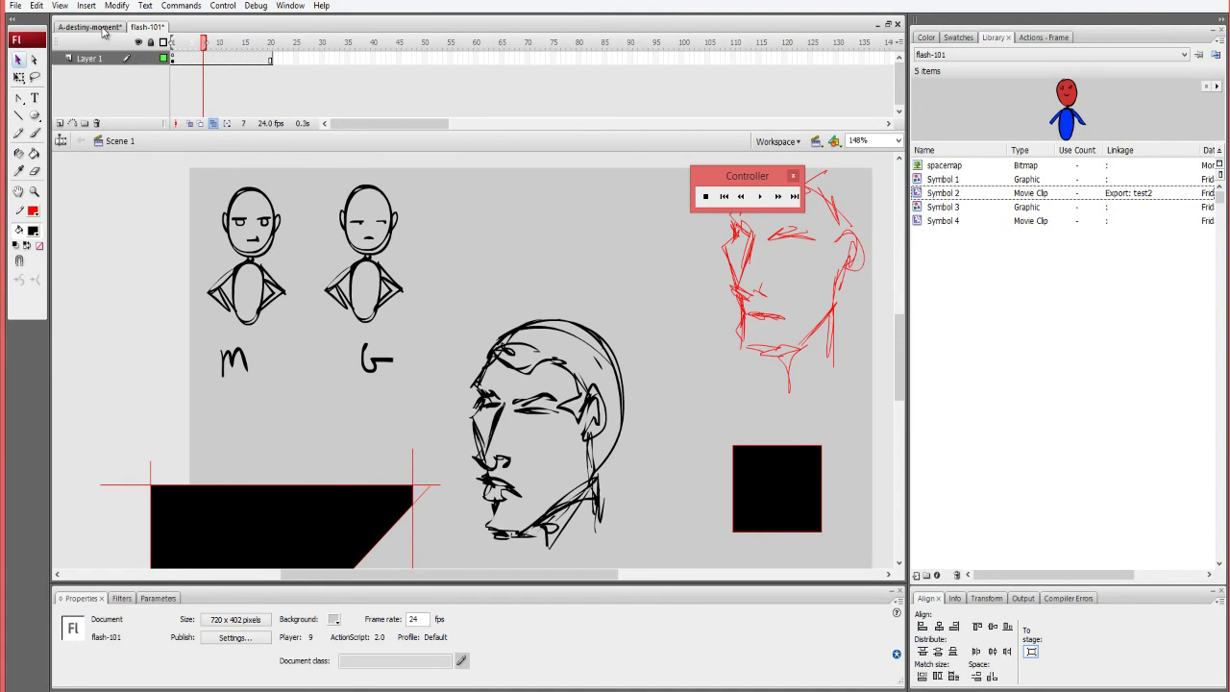
Switch to the A-destiny-moment document.
left_click(101, 27)
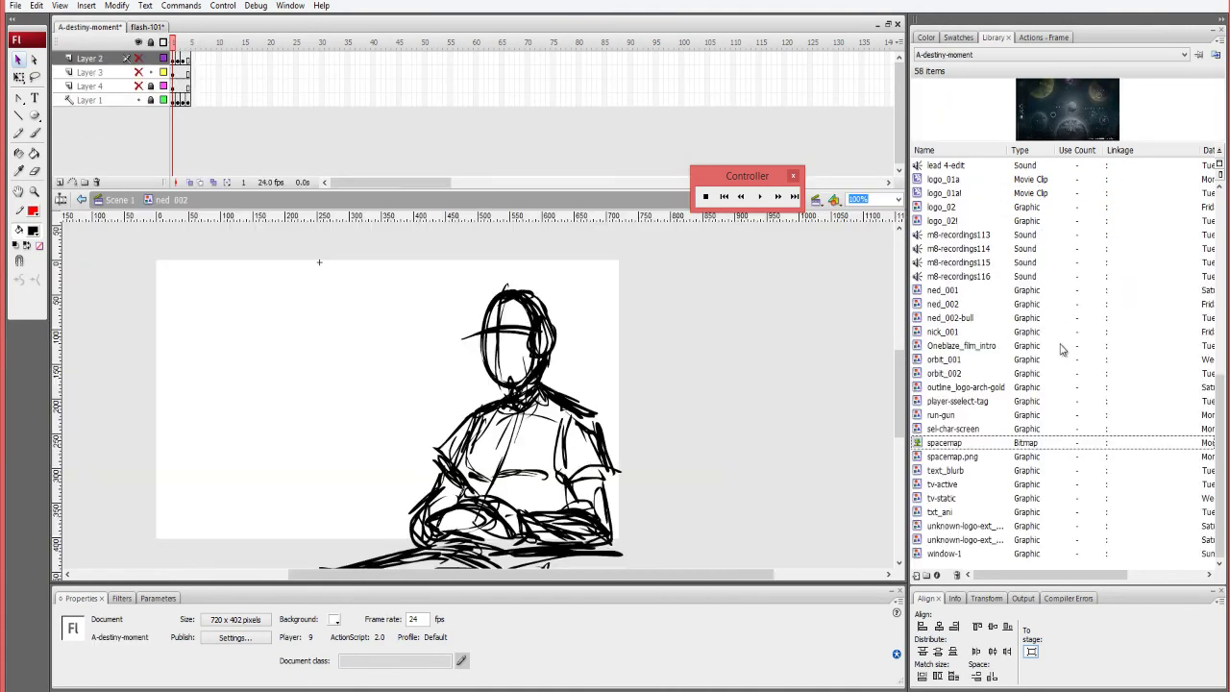
Review the sound properties of m8-recordings116 in the library.
left_click(975, 277)
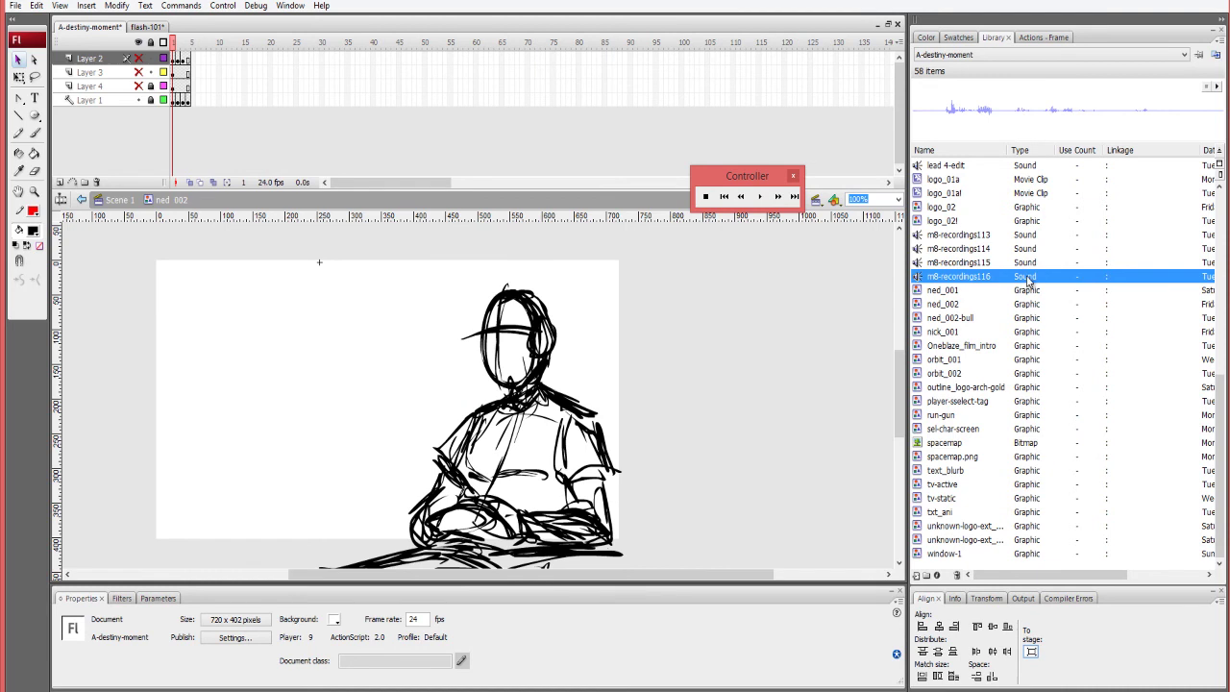
right_click(995, 281)
left_click(1052, 429)
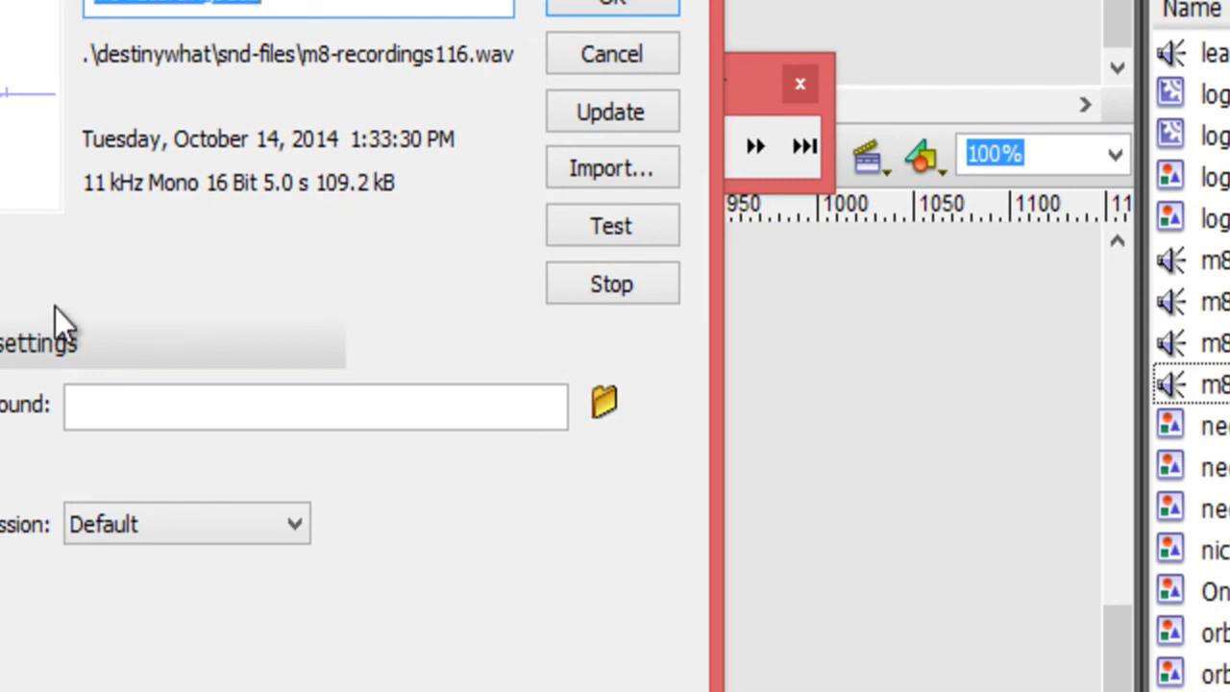
left_click(618, 55)
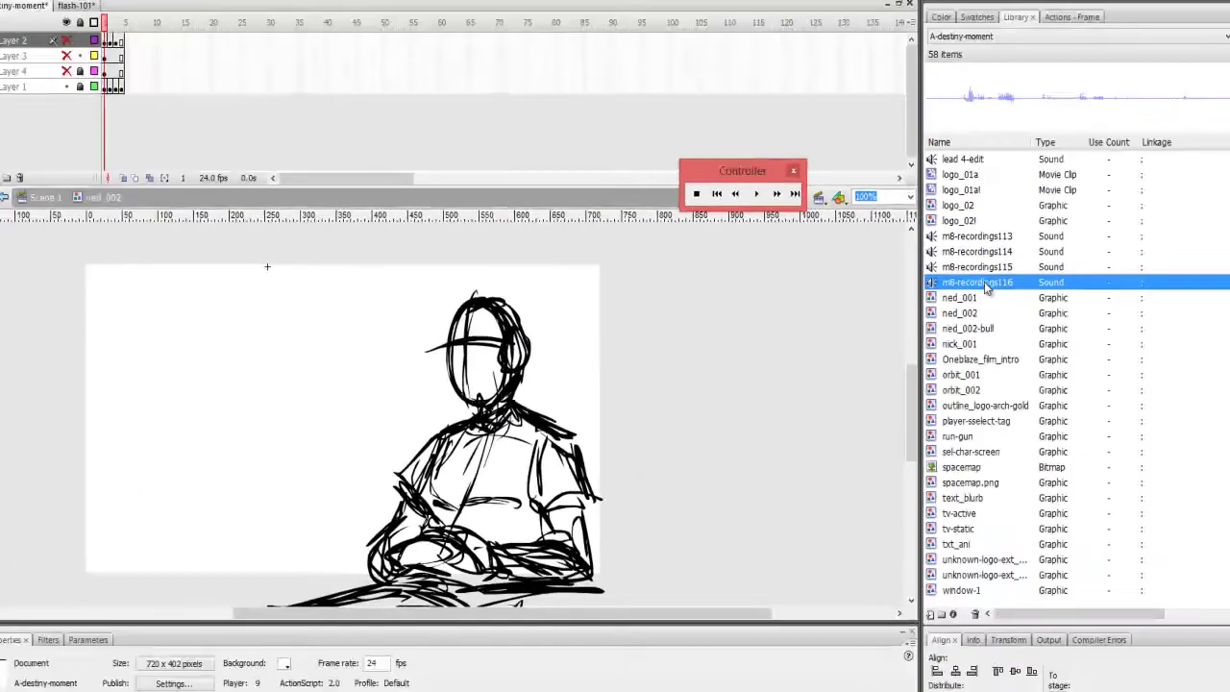
Try MP3 compression at 48 kbps in the export settings of m8-recordings116 and discard the change.
right_click(1192, 365)
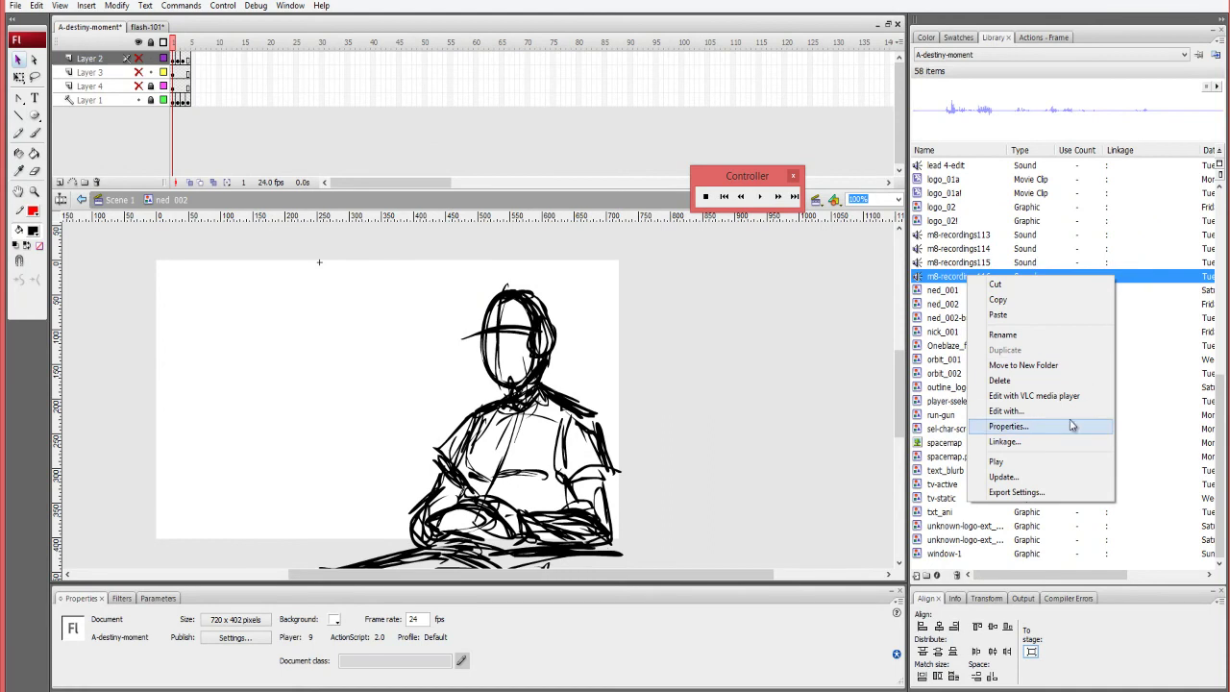
left_click(1045, 493)
left_click(638, 328)
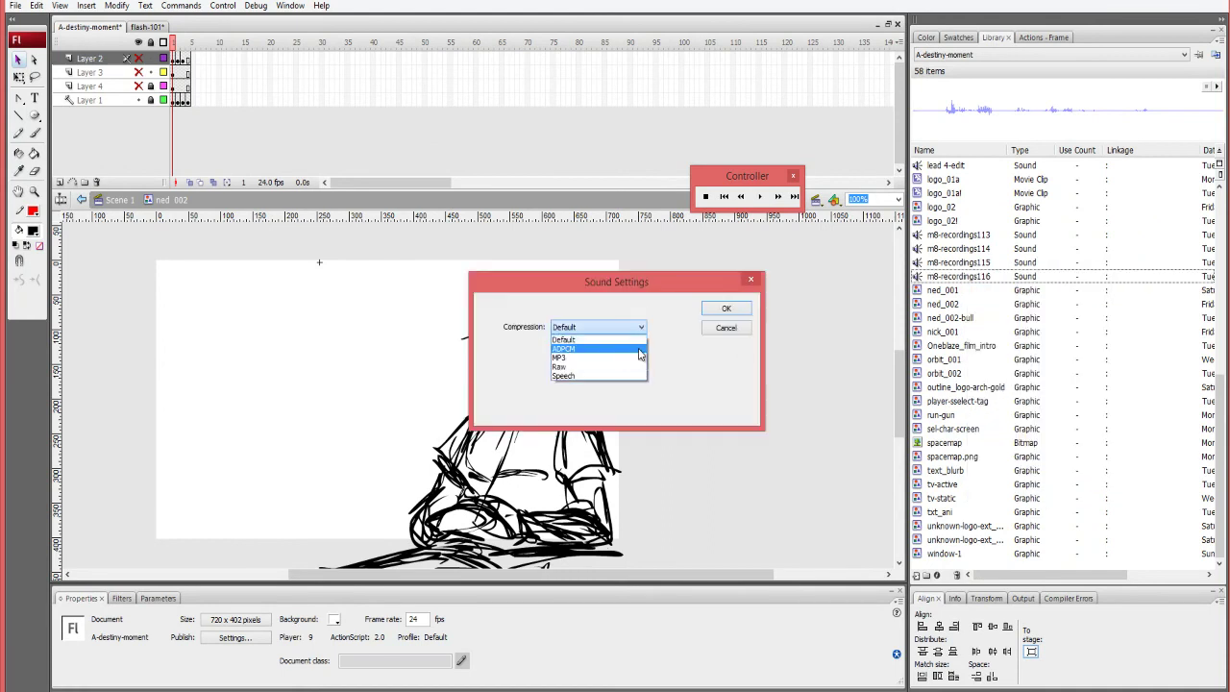
left_click(629, 357)
left_click(620, 381)
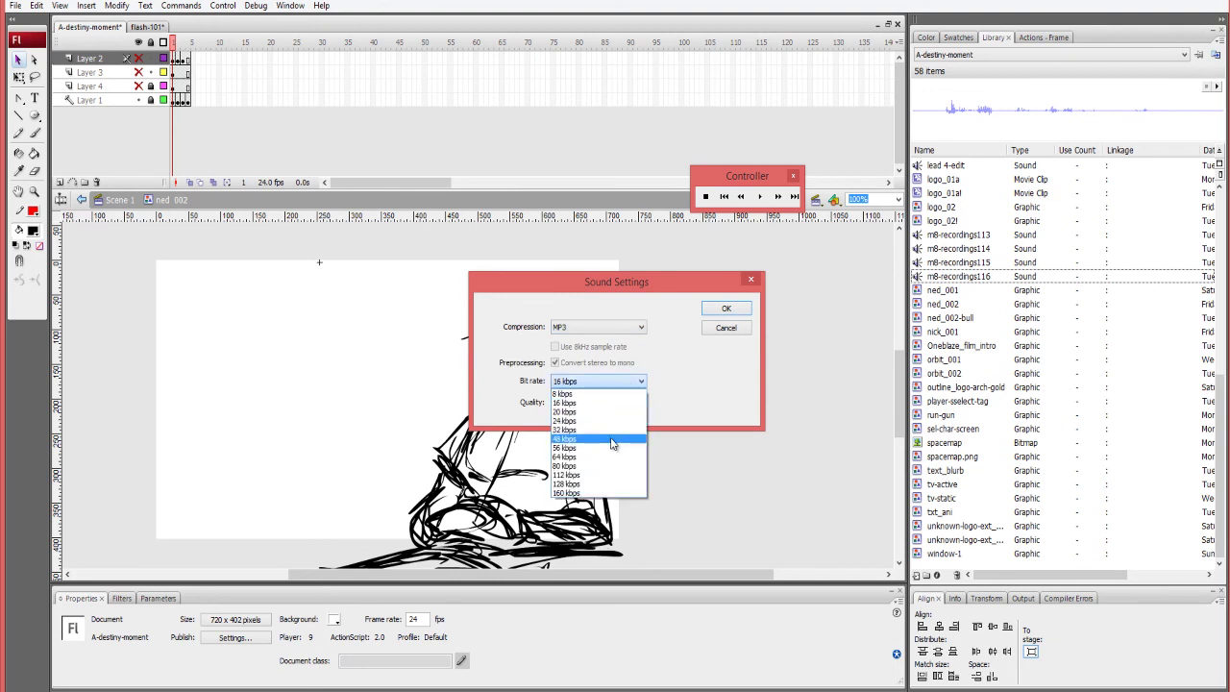
left_click(615, 439)
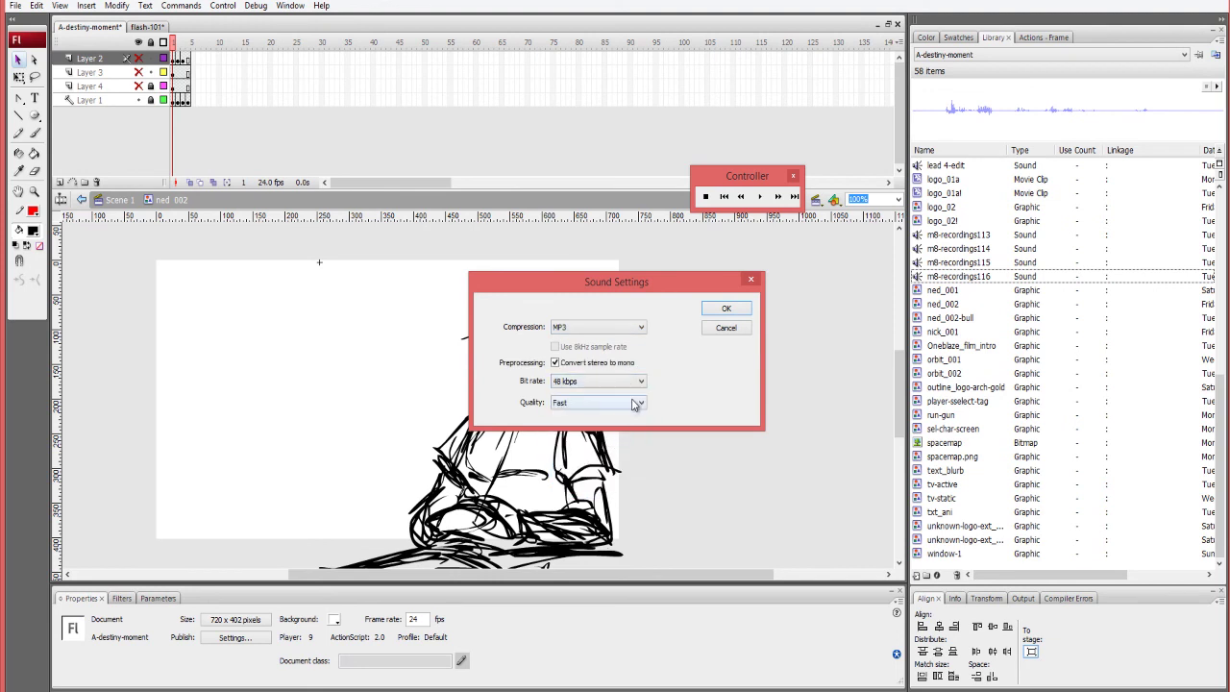
left_click(634, 403)
left_click(728, 332)
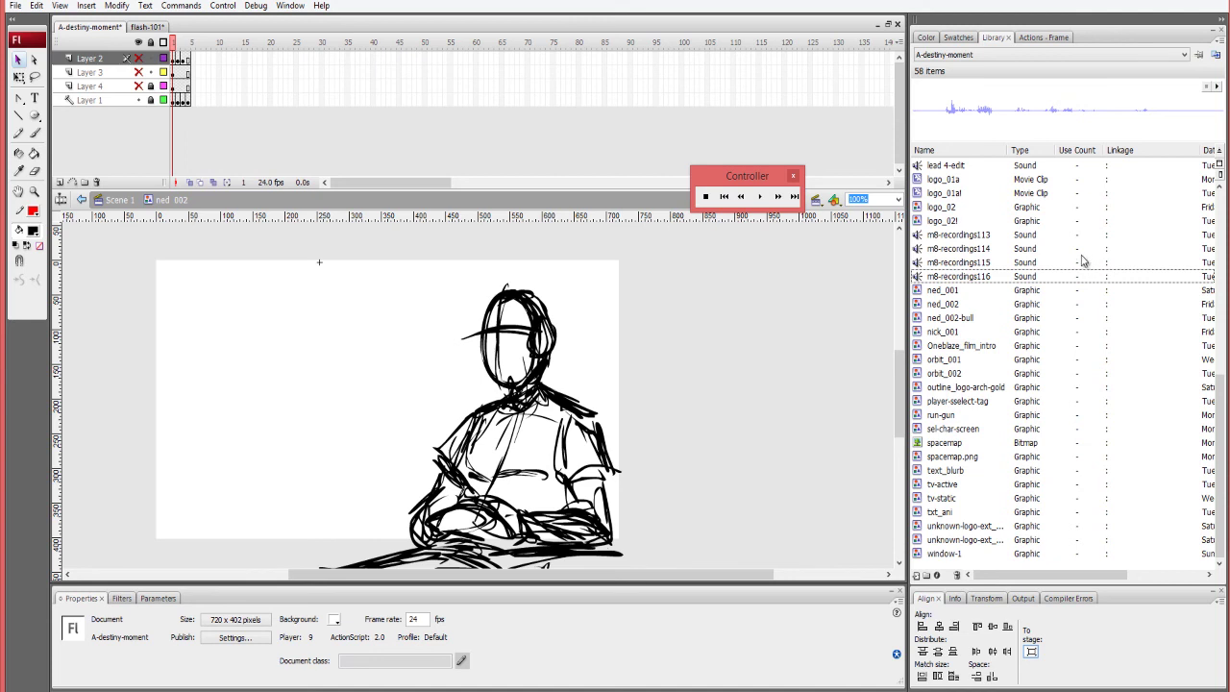
Switch to the flash-101 document and review its document properties, including the frame rate and ruler units.
left_click(165, 26)
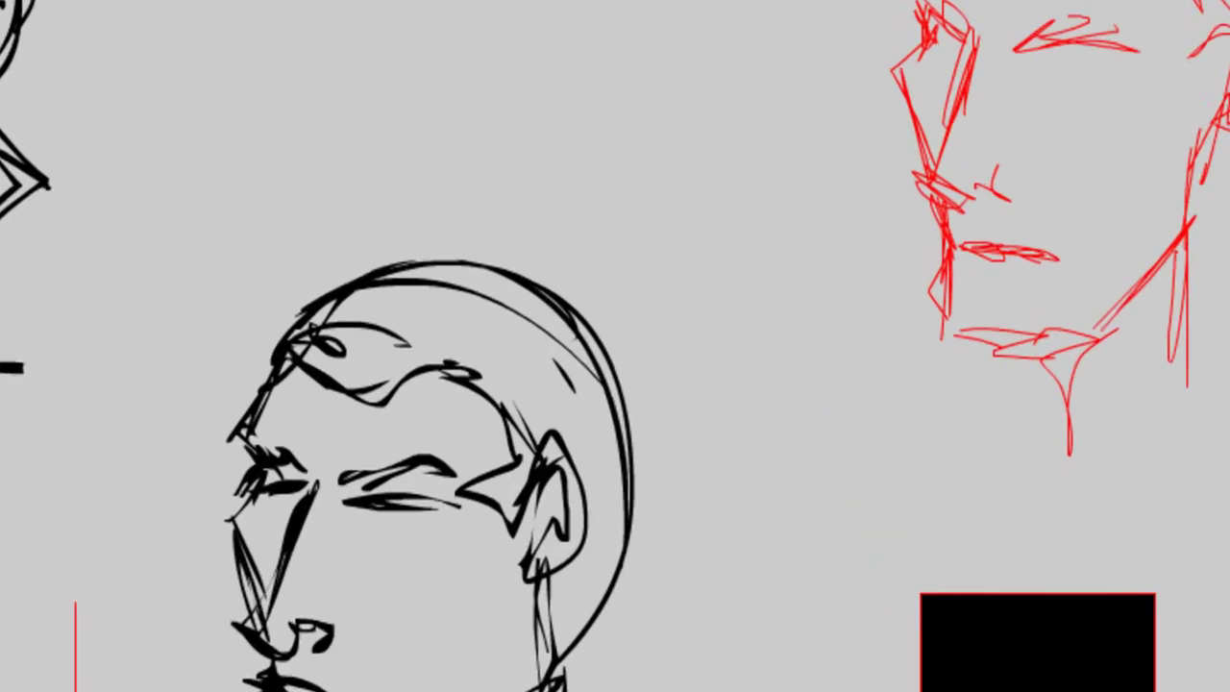
key("ctrl+j")
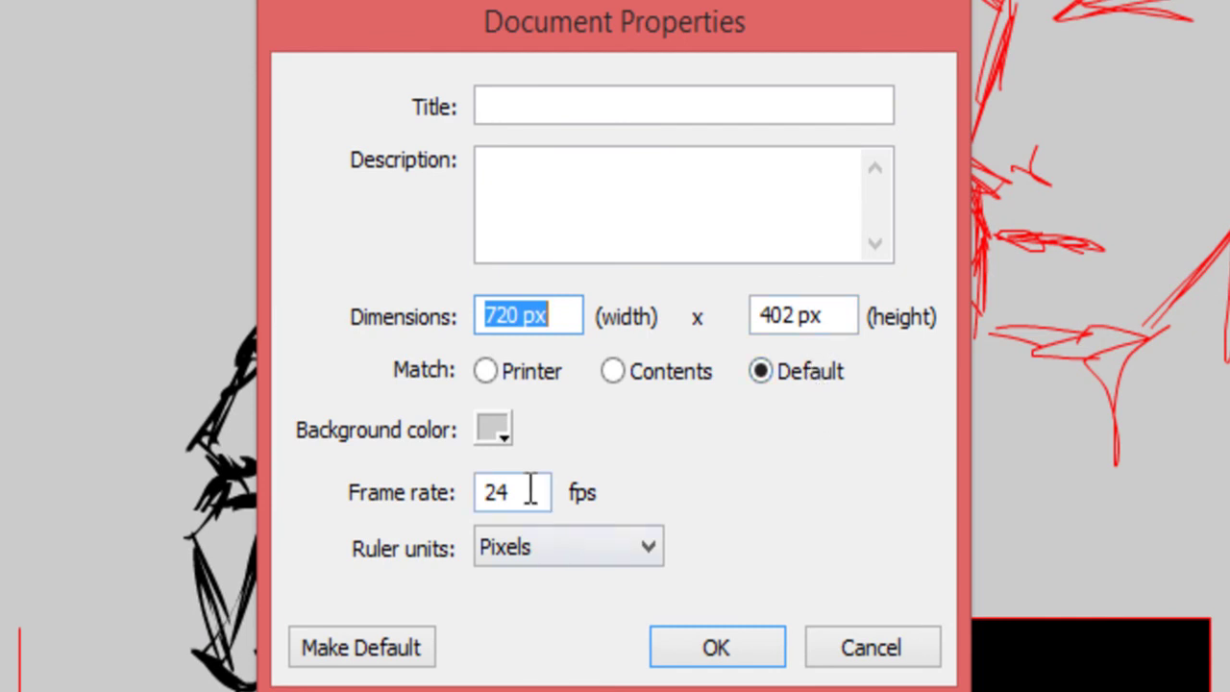
left_click_drag(529, 493, 457, 479)
left_click(656, 544)
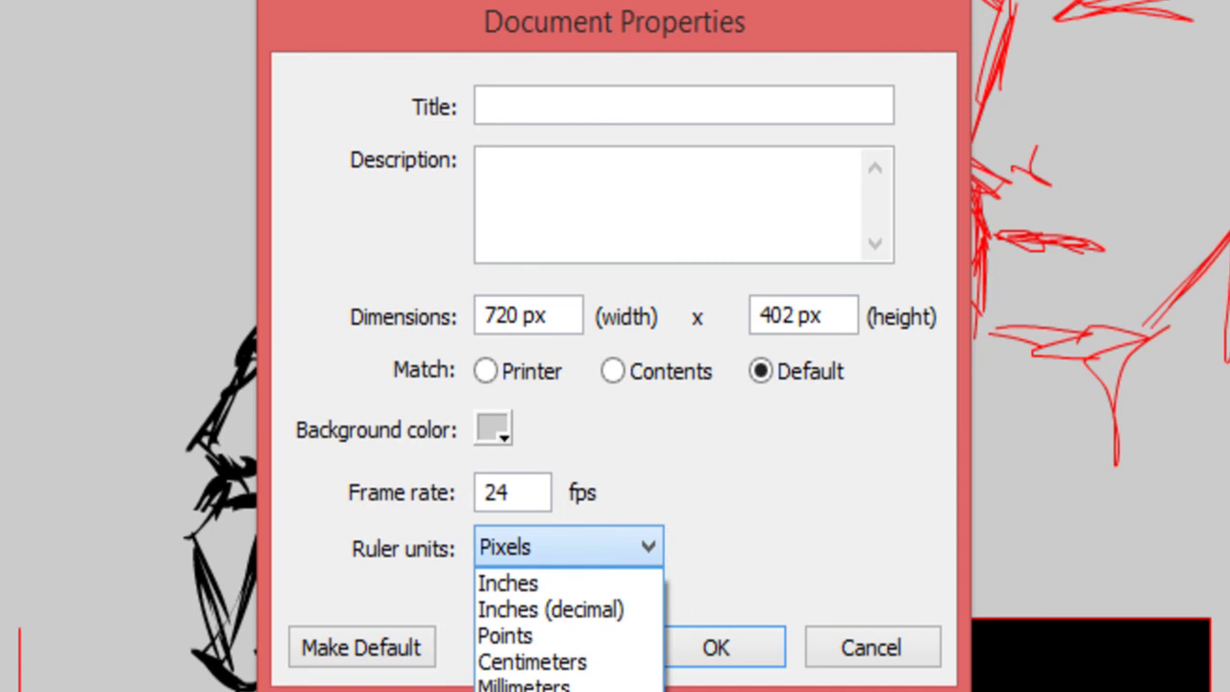
left_click(759, 512)
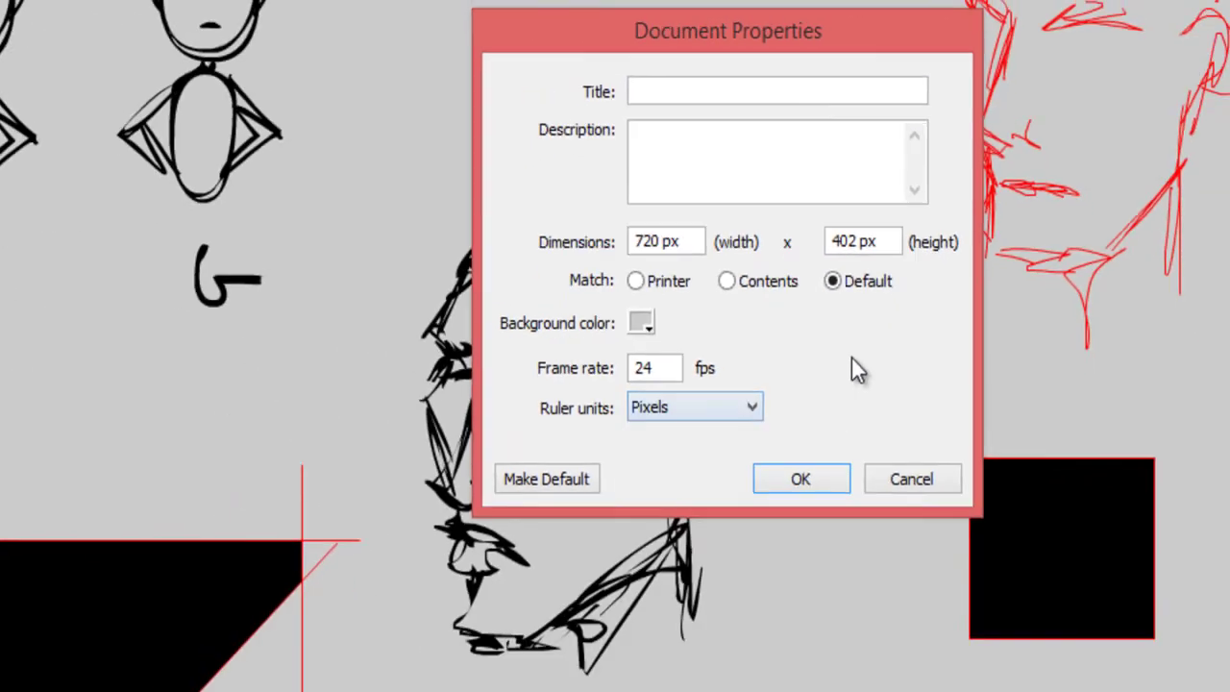
left_click(872, 647)
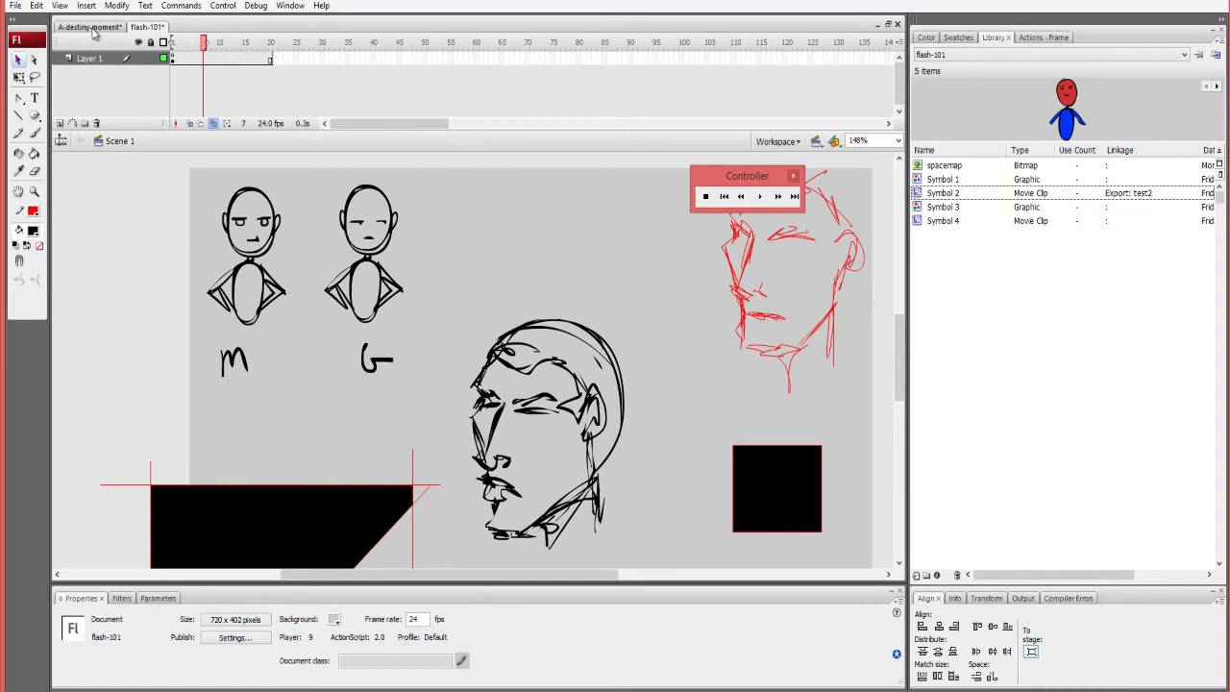
Switch to the A-destiny-moment document and show its guides.
left_click(92, 29)
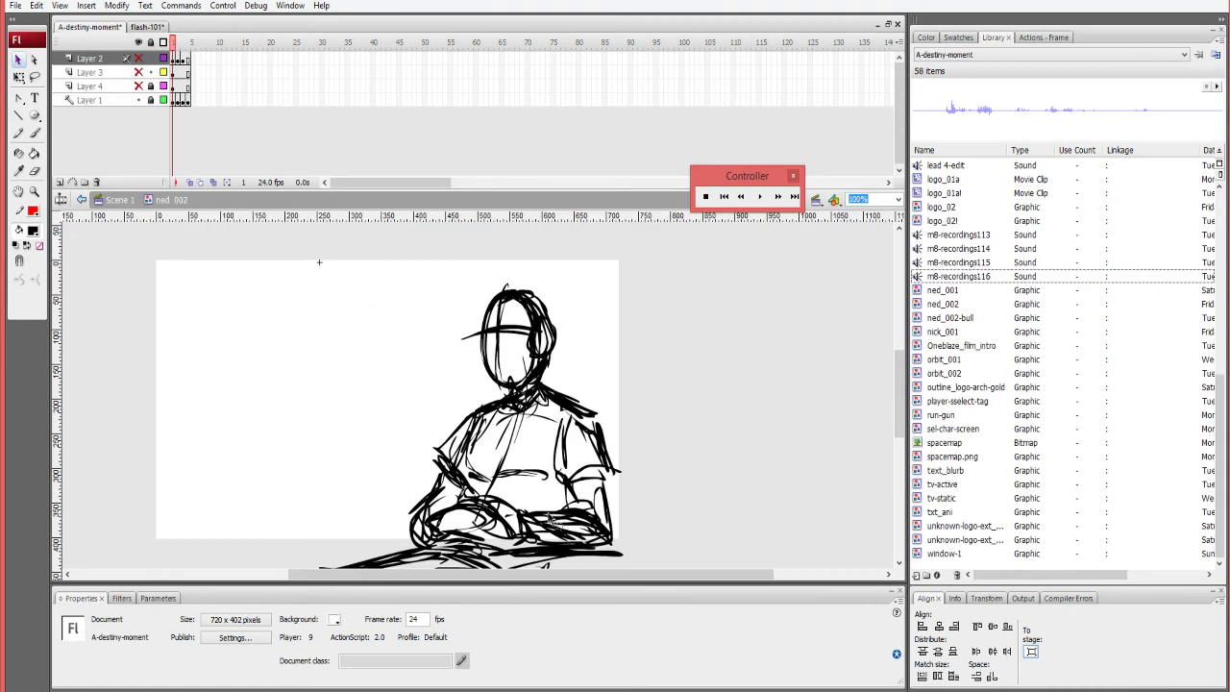
key("ctrl+semicolon")
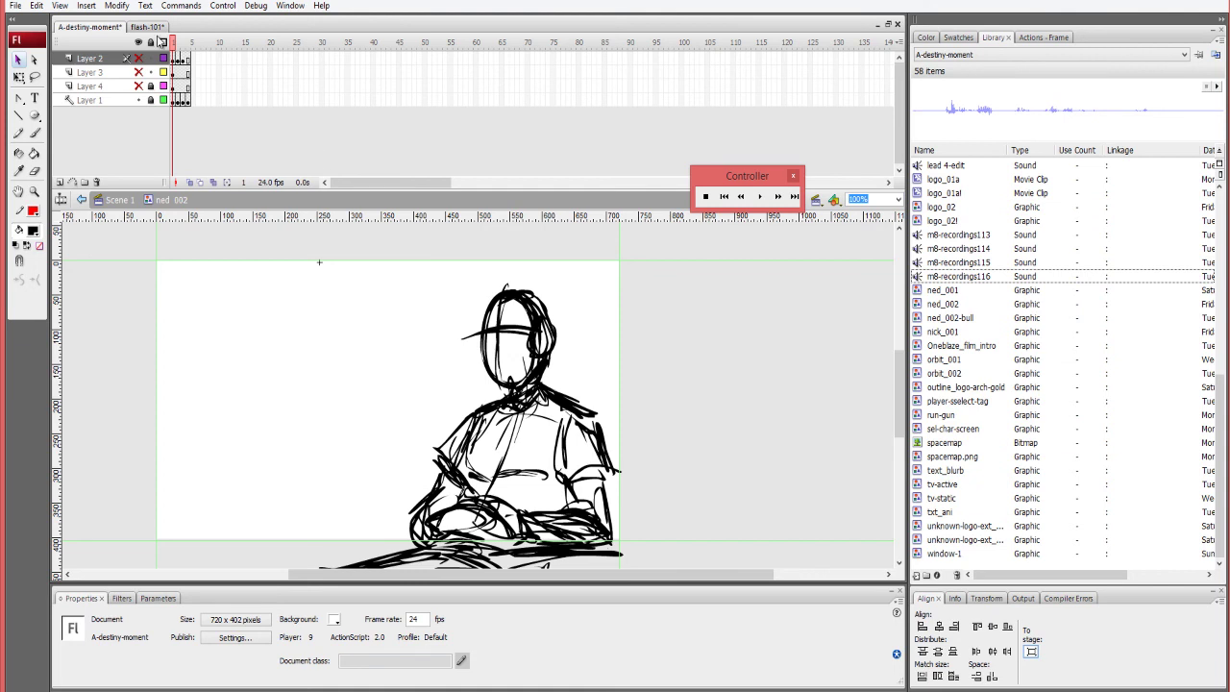
Return to the flash-101 document, hide Layer 1 and show the rulers.
left_click(151, 28)
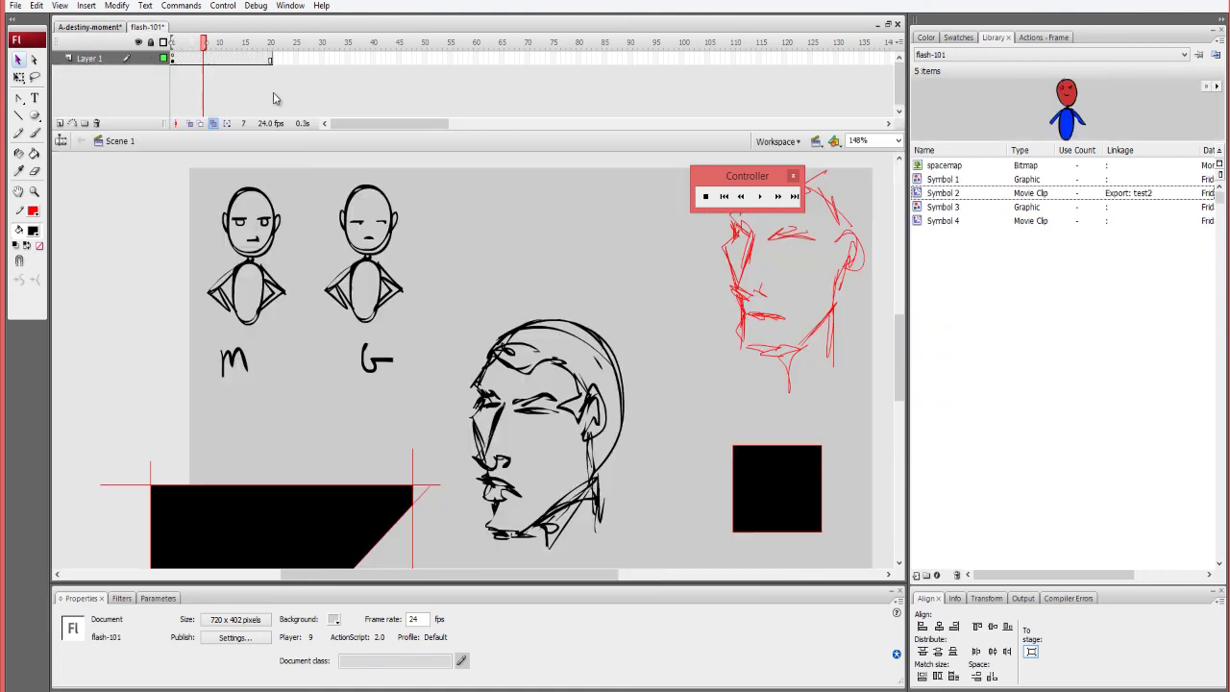
left_click(163, 59)
left_click(163, 59)
left_click(139, 59)
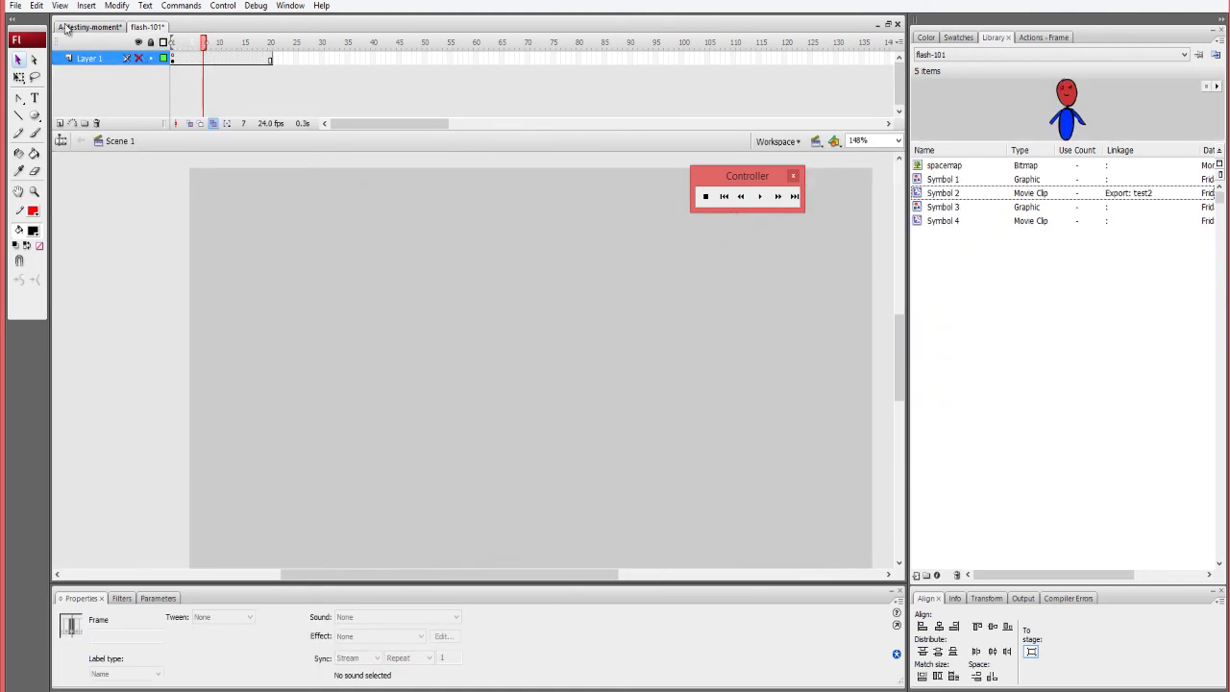
left_click(60, 5)
left_click(71, 129)
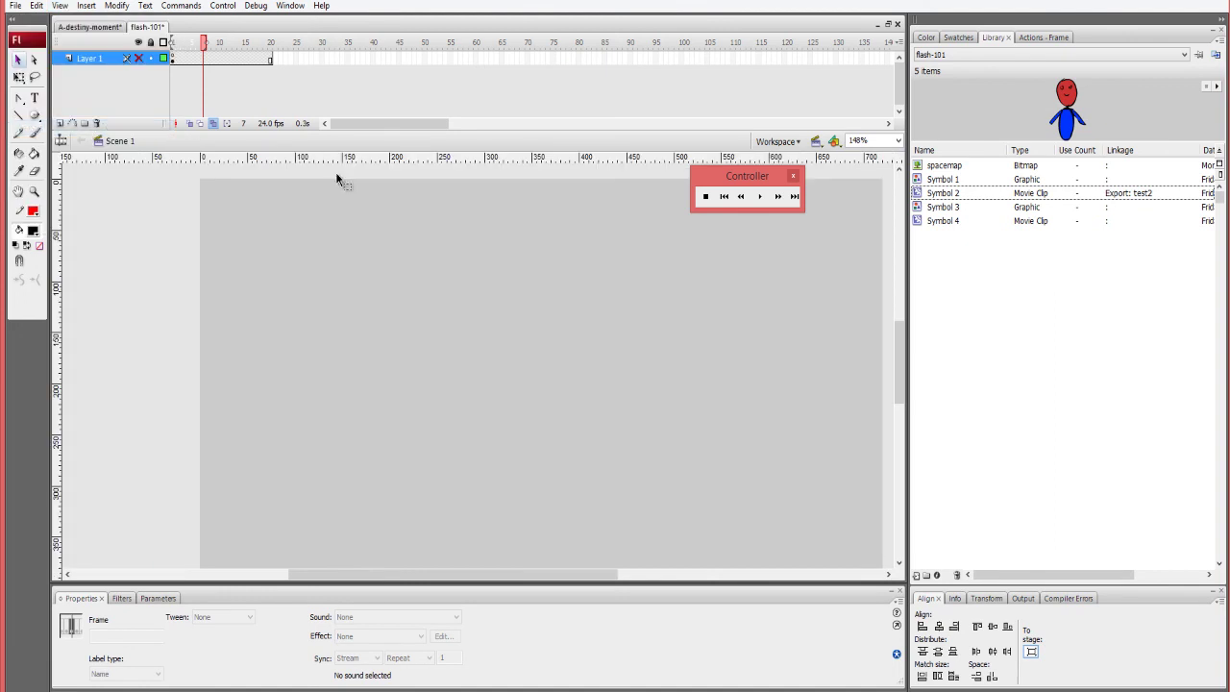
Place two horizontal and two vertical guides along the four edges of the stage.
key("ctrl+minus")
left_click_drag(533, 160, 501, 269)
left_click_drag(526, 162, 523, 475)
left_click_drag(51, 437, 647, 433)
left_click_drag(54, 440, 308, 438)
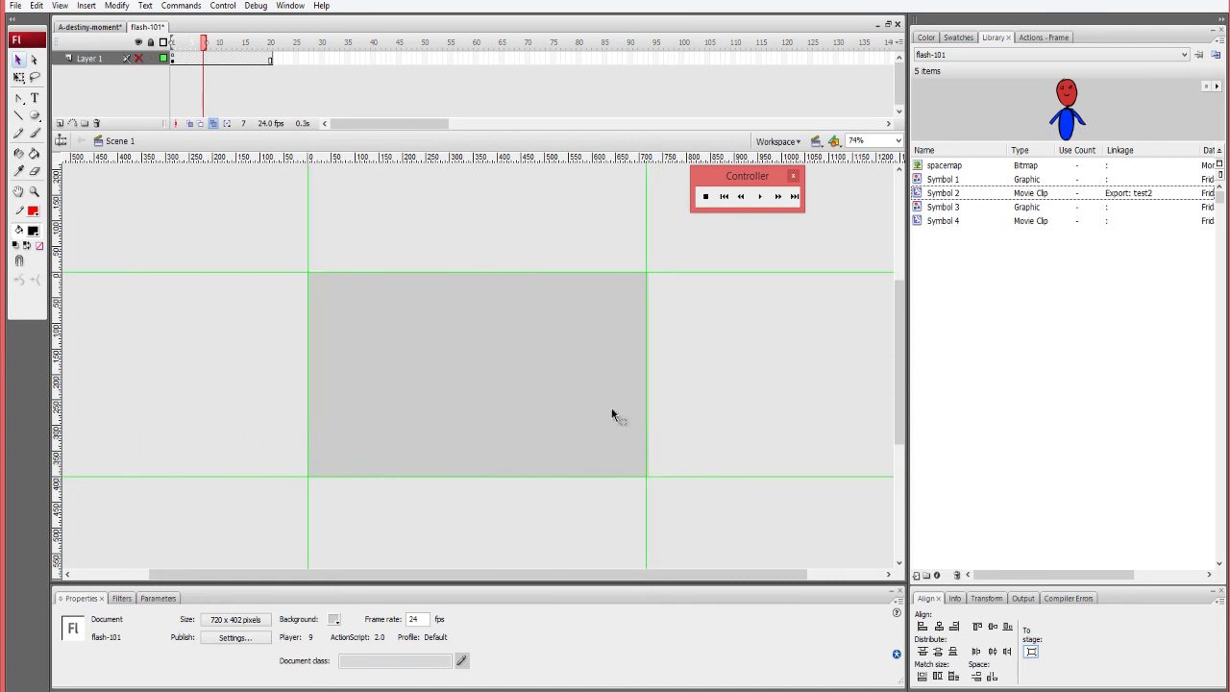
left_click_drag(647, 417, 646, 419)
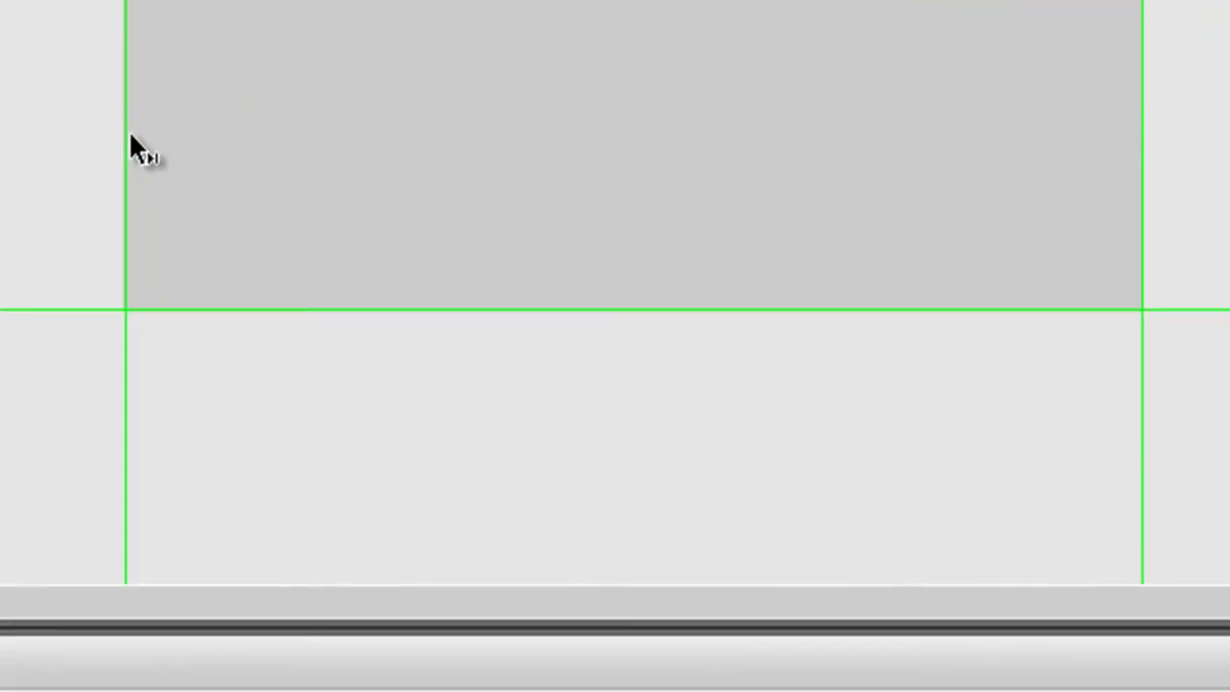
left_click_drag(124, 166, 115, 159)
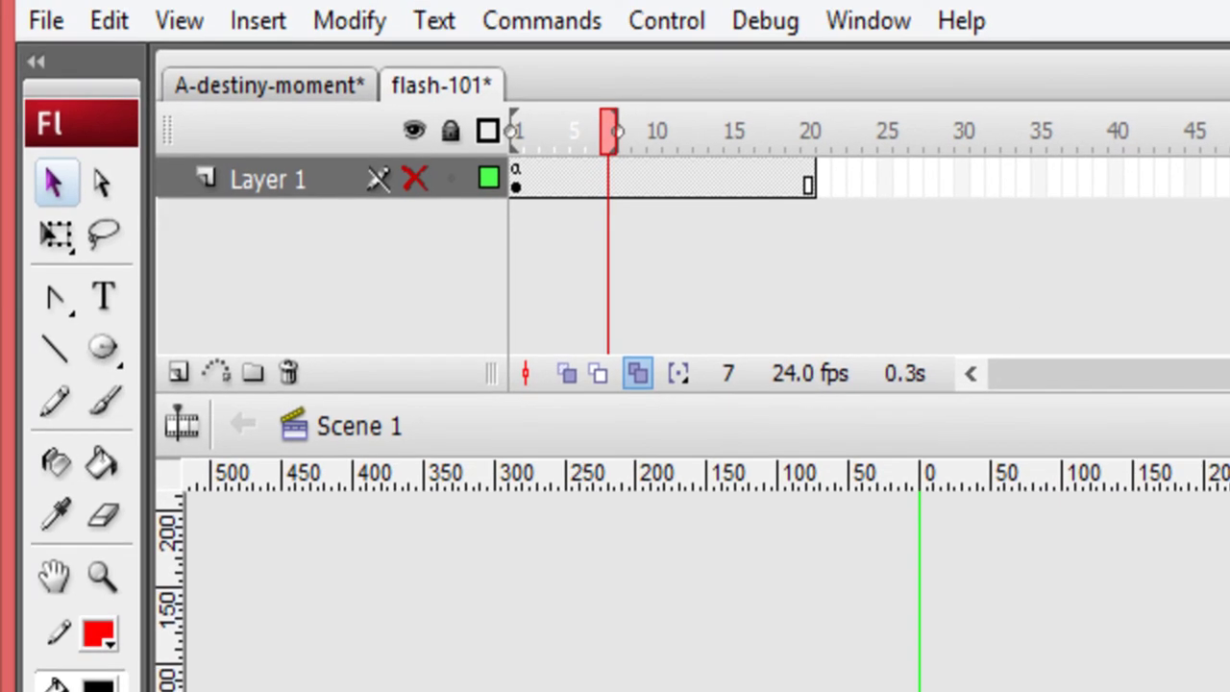
Examine the view options for rulers, grid, guides and snapping.
left_click(180, 21)
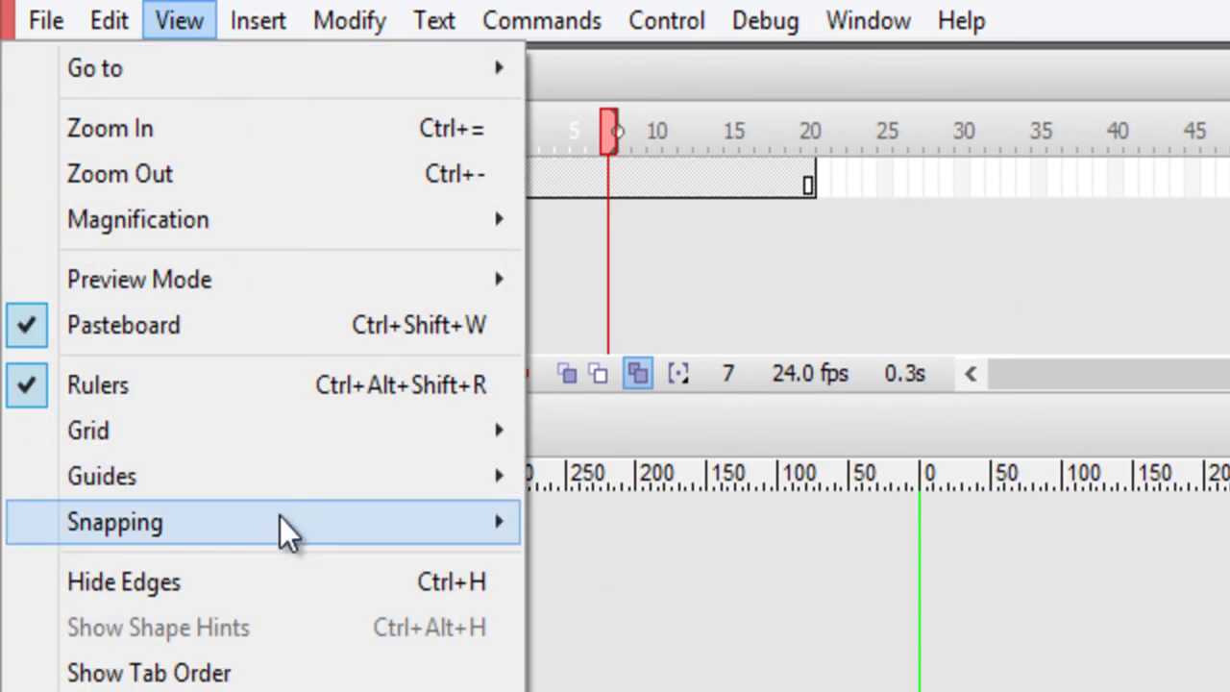
mouse_move(294, 490)
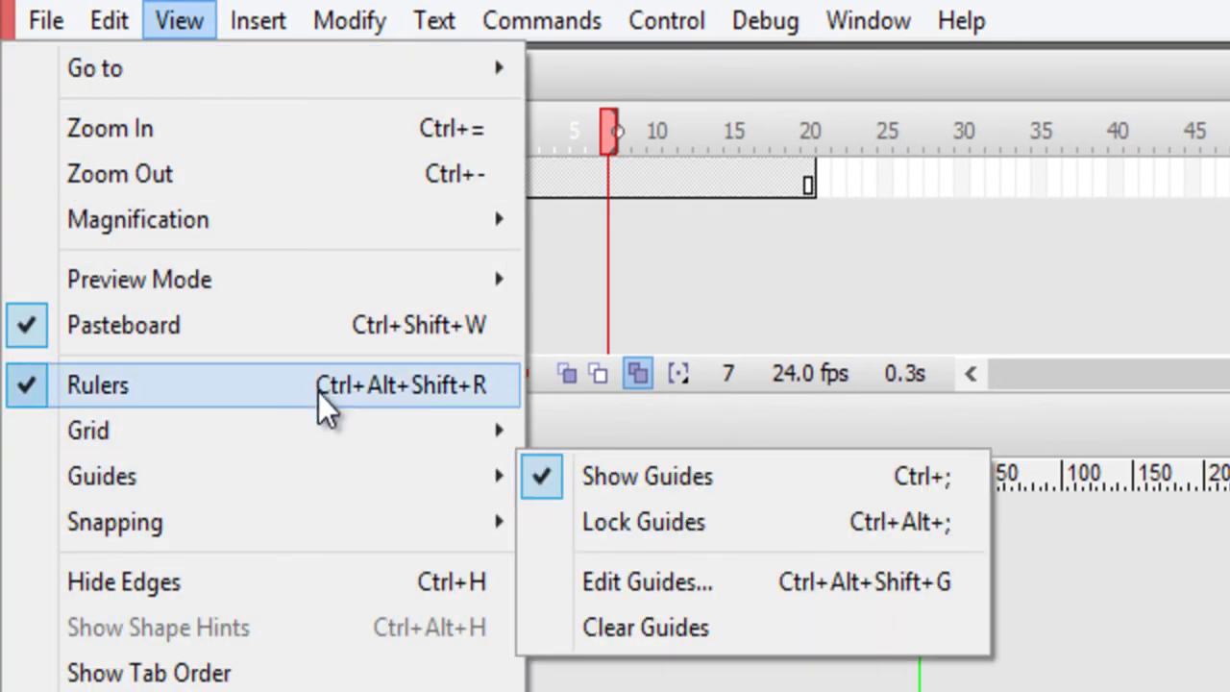
mouse_move(316, 521)
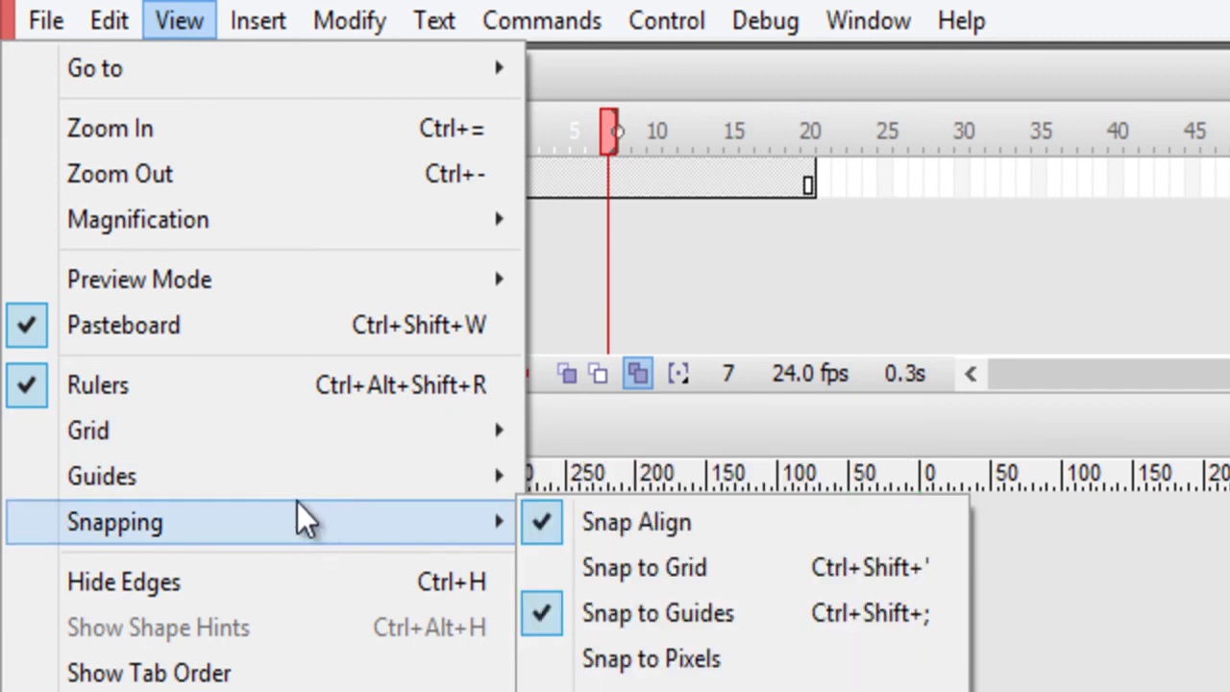
mouse_move(313, 432)
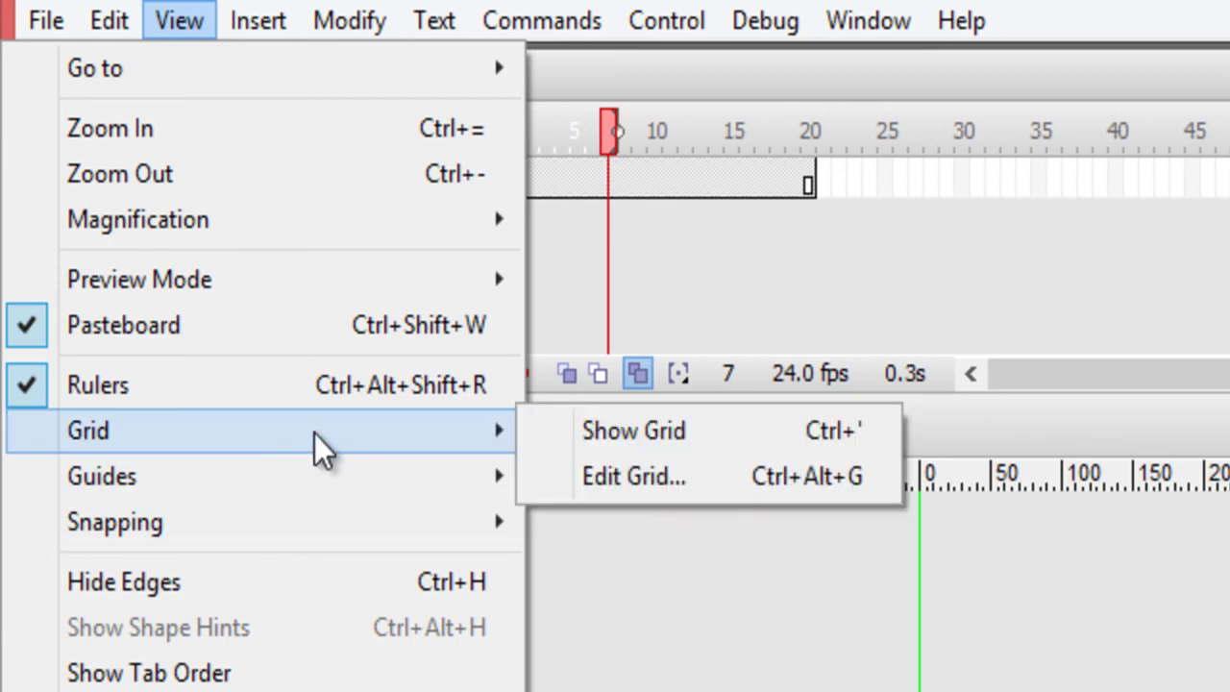
mouse_move(314, 489)
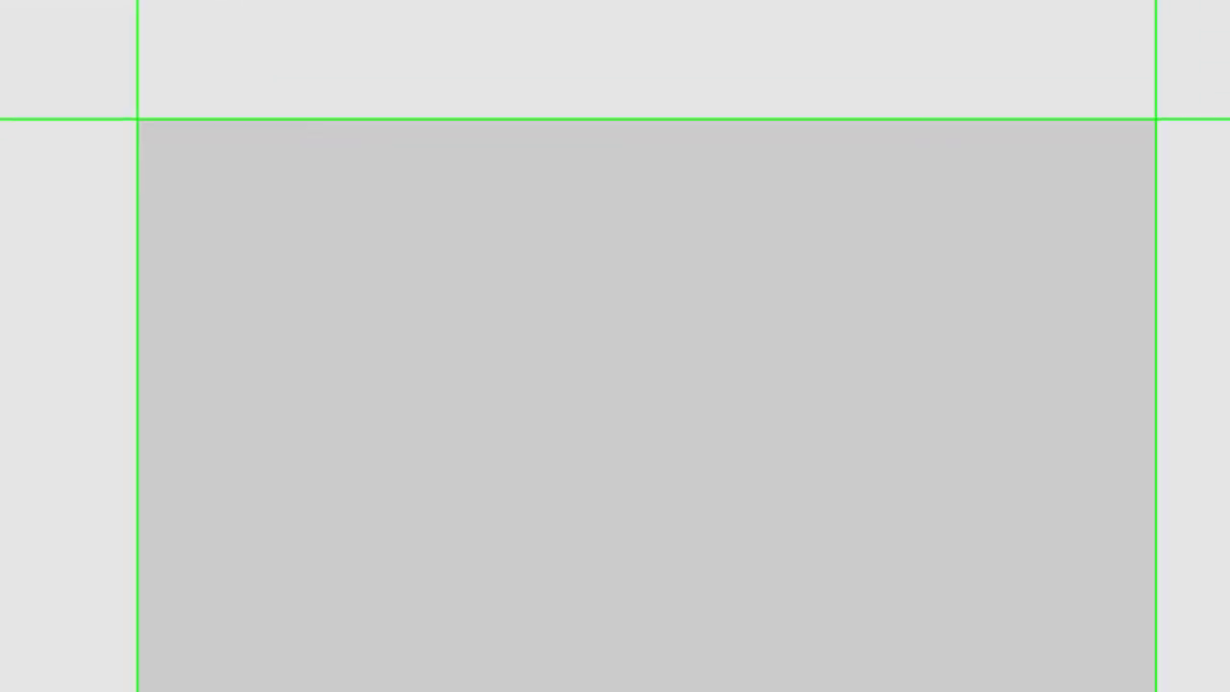
left_click_drag(160, 123, 689, 411)
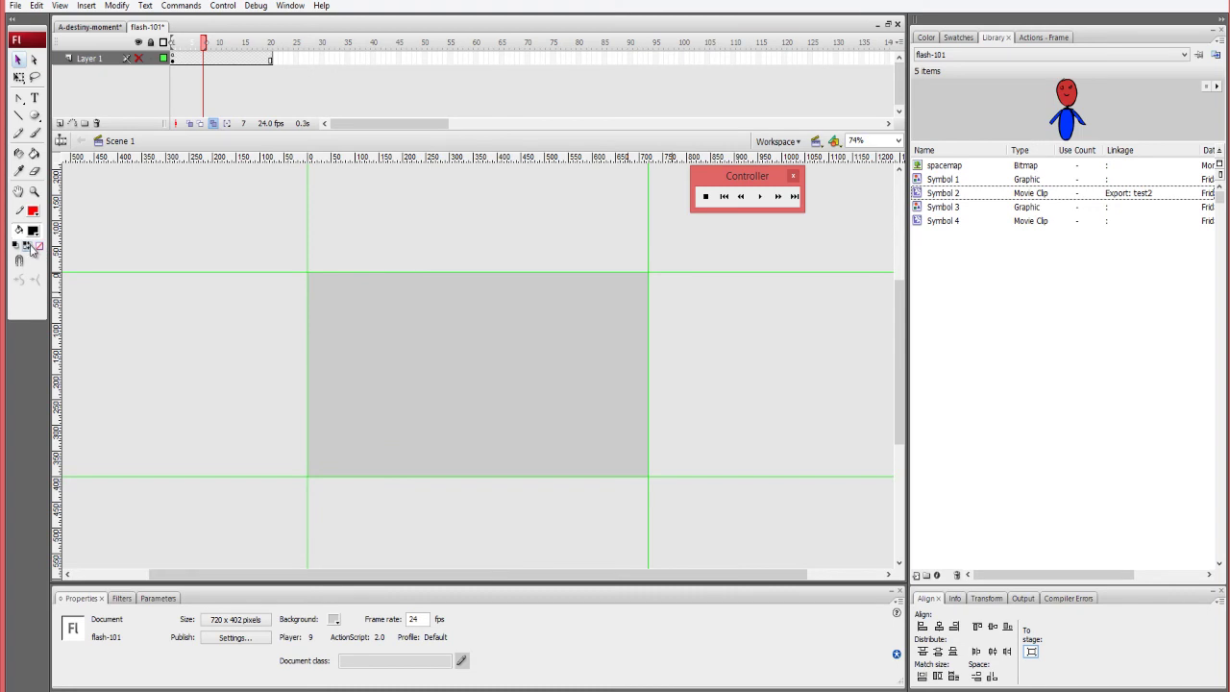
Try swapping the stroke and fill colors back and forth.
left_click(28, 248)
left_click(28, 248)
left_click(28, 248)
left_click(28, 248)
left_click(29, 248)
left_click(29, 249)
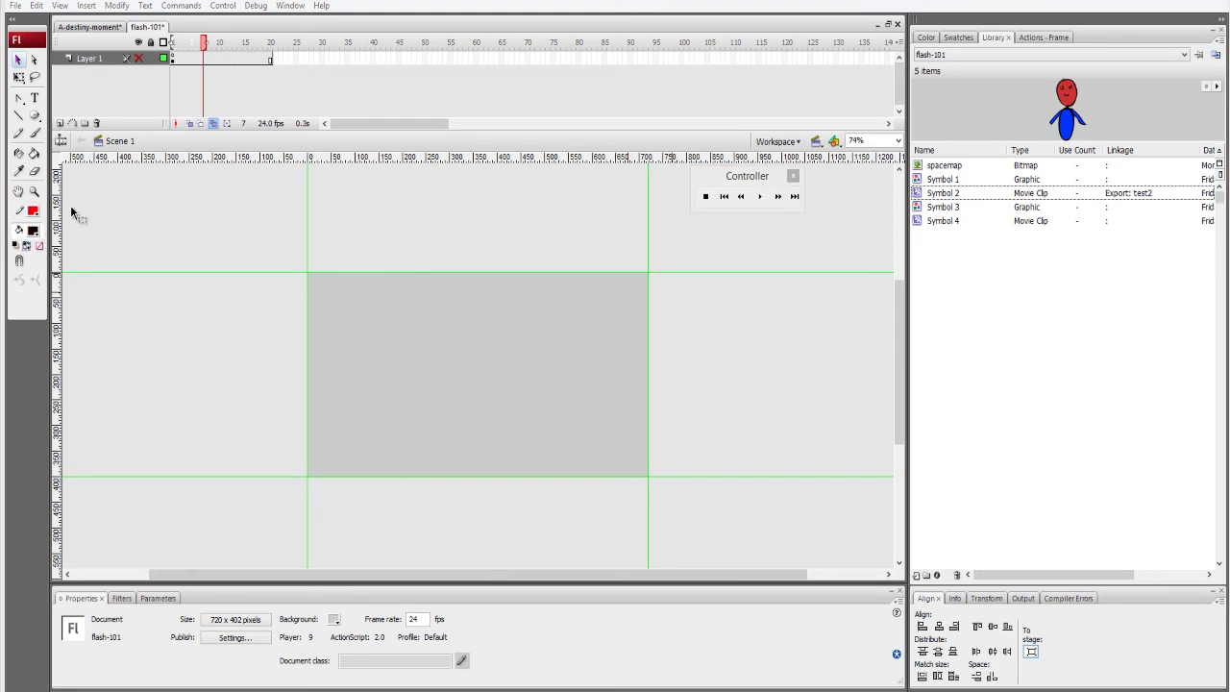
Go to frame 3, unhide Layer 1 and set the Pencil tool's stroke style to hairline.
left_click(183, 59)
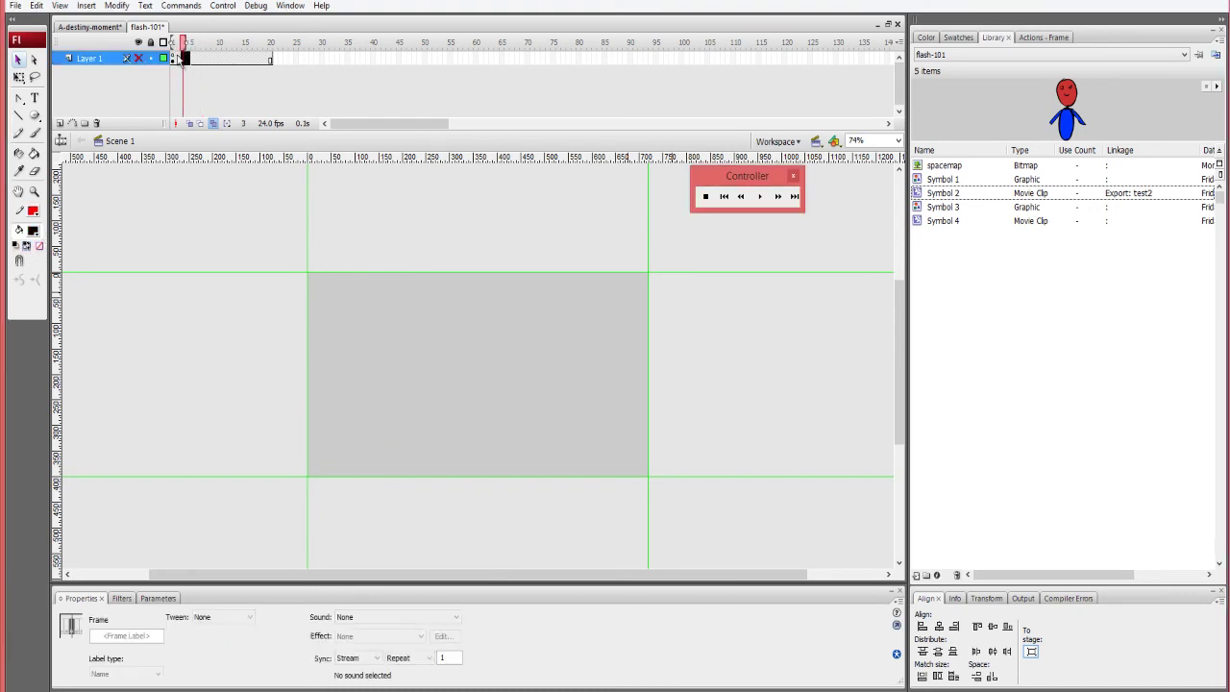
key("y")
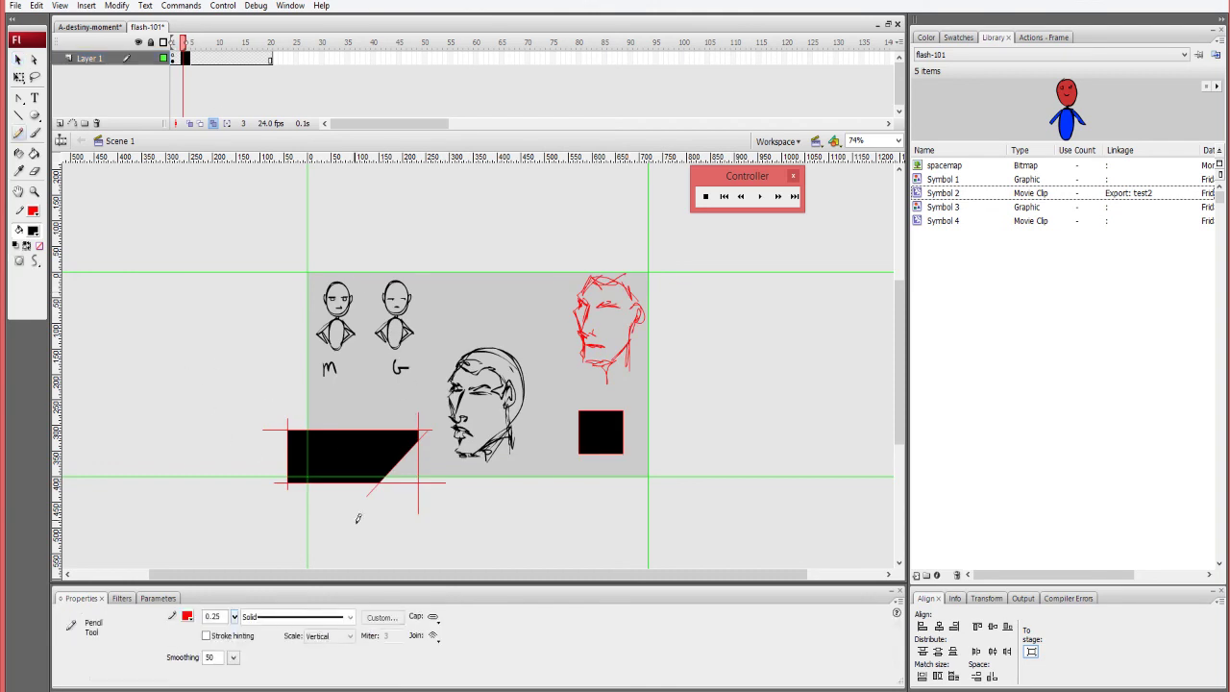
left_click(352, 617)
left_click(320, 636)
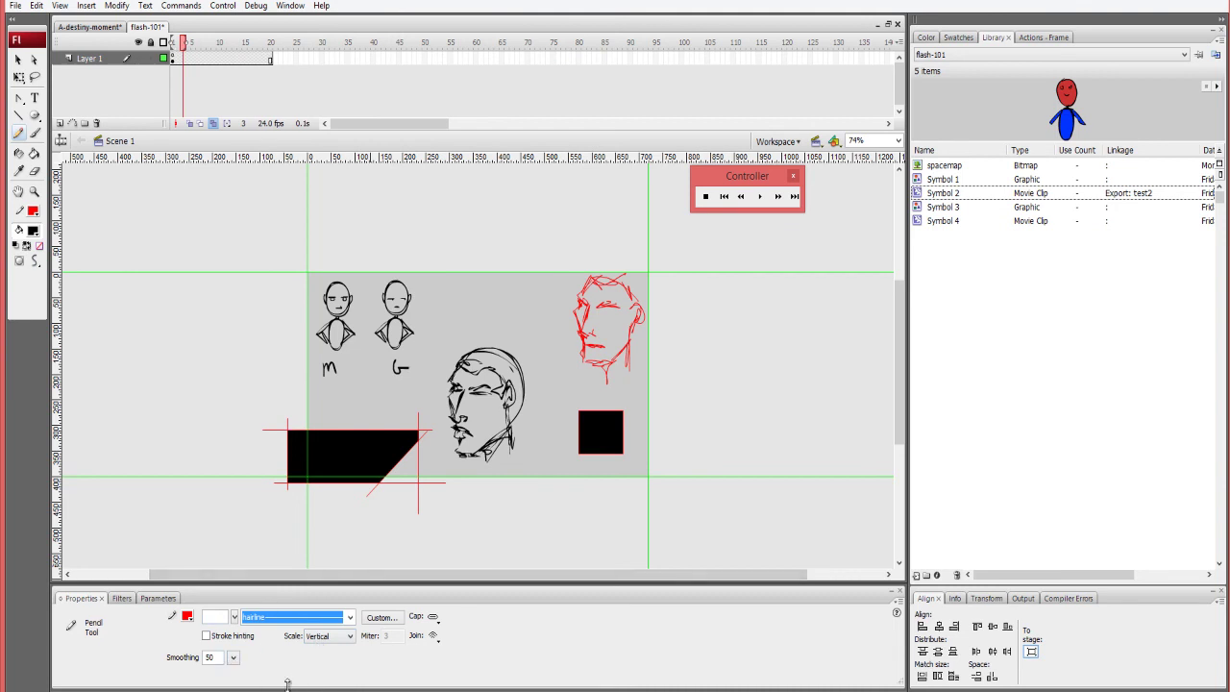
Draw freehand test strokes beside the stage with the Pencil tool in Ink, Smooth and Straighten modes.
left_click(35, 260)
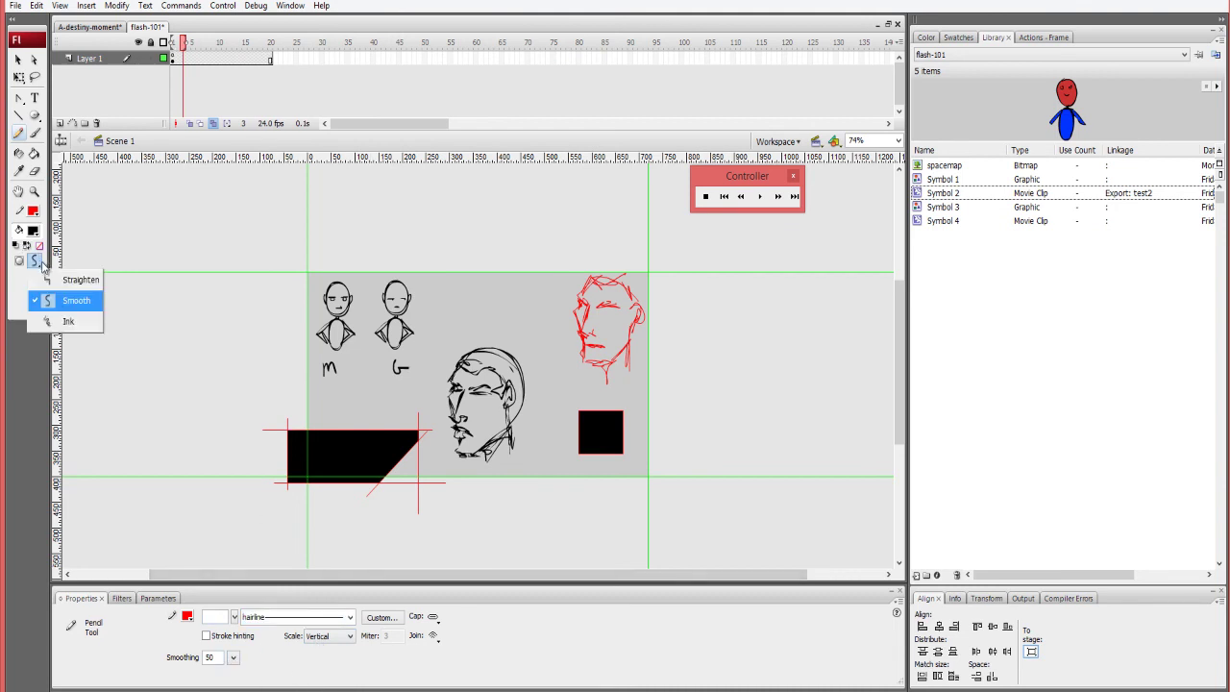
left_click(68, 321)
mouse_move(220, 300)
left_mouse_down()
mouse_move(202, 336)
mouse_move(240, 434)
mouse_move(246, 273)
left_mouse_up()
left_click(35, 261)
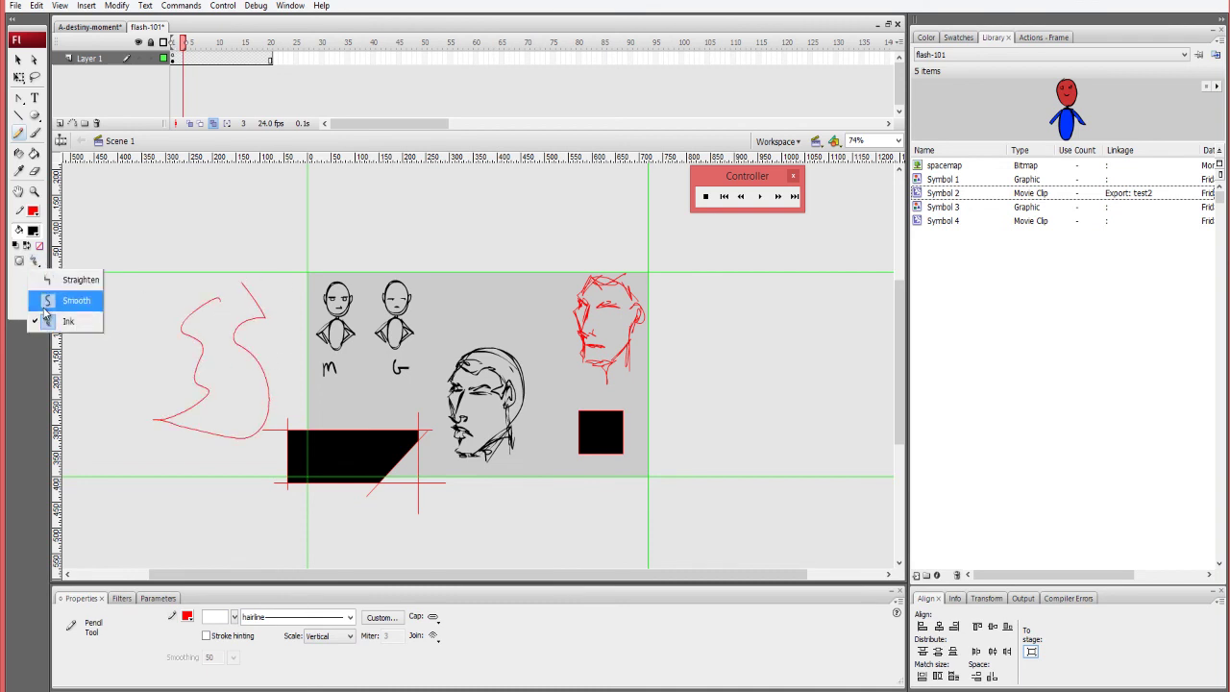
left_click(72, 306)
left_click_drag(167, 306, 171, 459)
left_click(37, 263)
left_click(61, 283)
mouse_move(133, 291)
left_mouse_down()
mouse_move(105, 338)
mouse_move(154, 432)
left_mouse_up()
Undo the three test pencil strokes and set the pencil mode back to Smooth.
key("ctrl+z")
key("ctrl+z")
key("ctrl+z")
left_click(35, 261)
left_click(72, 305)
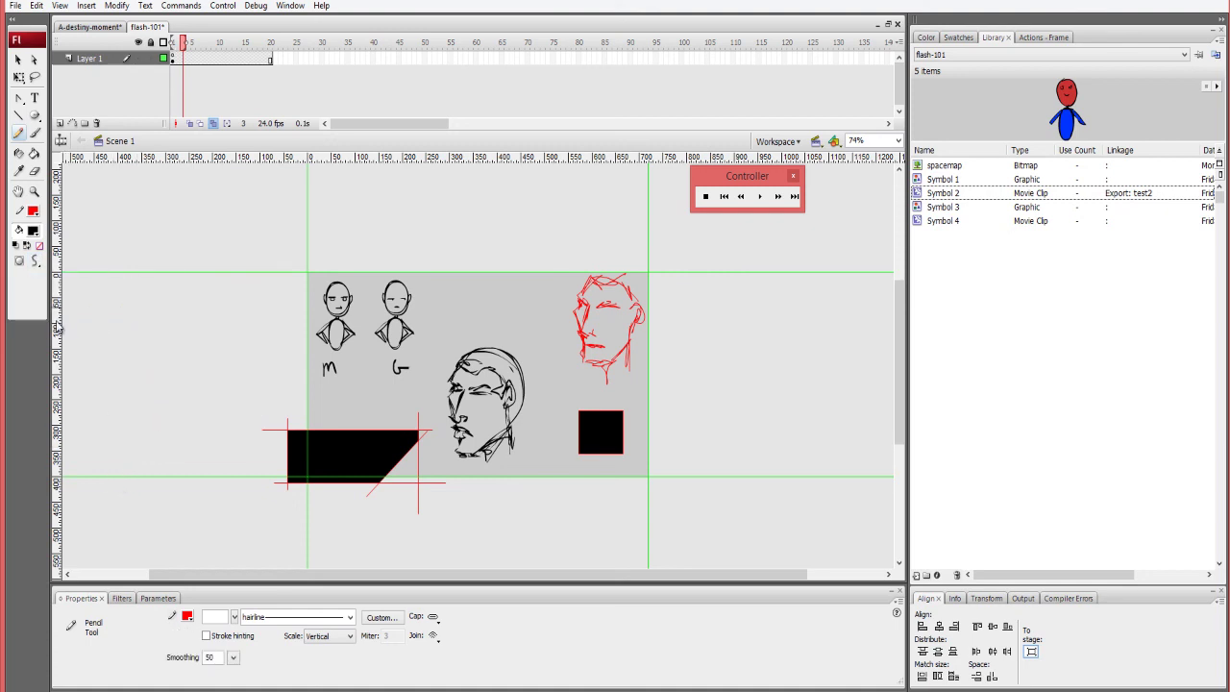
Close the floating playback Controller over the stage.
key("v")
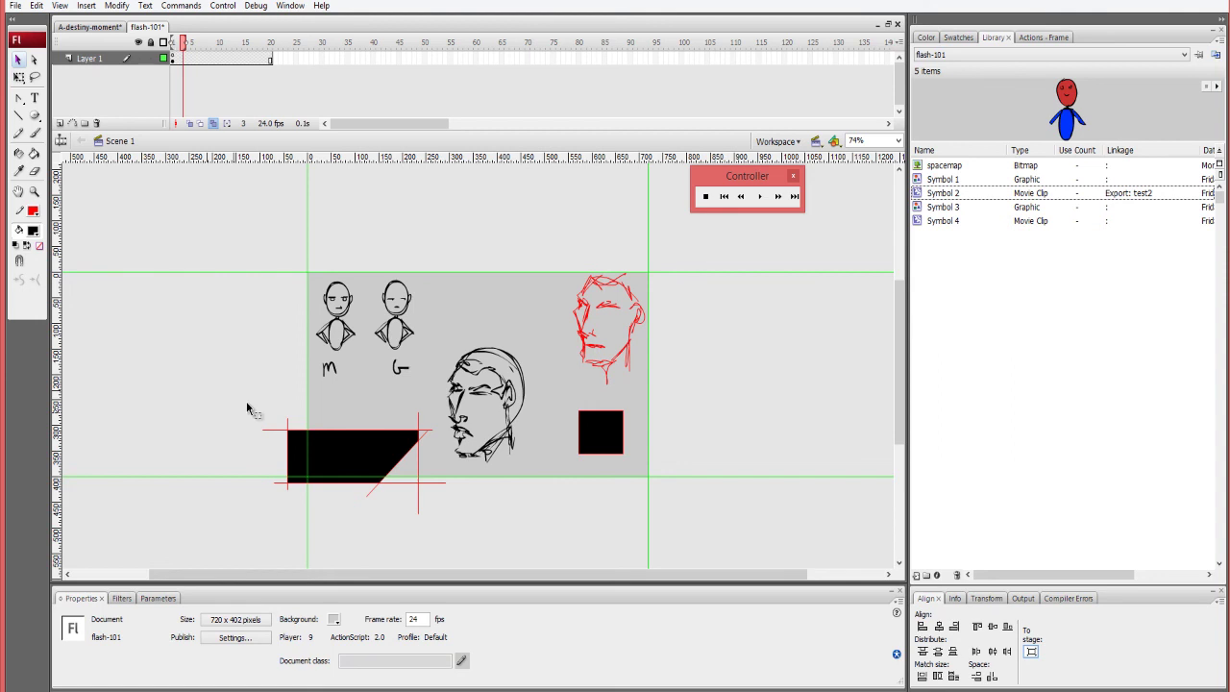
left_click_drag(699, 244, 254, 525)
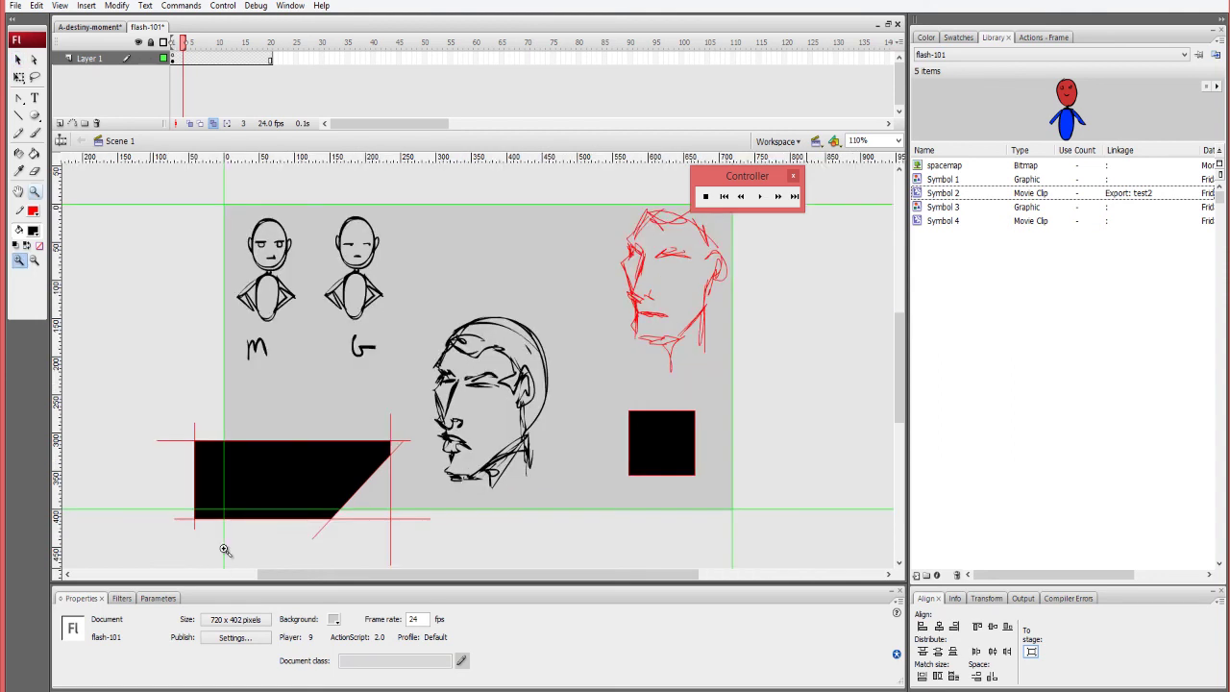
left_click(793, 176)
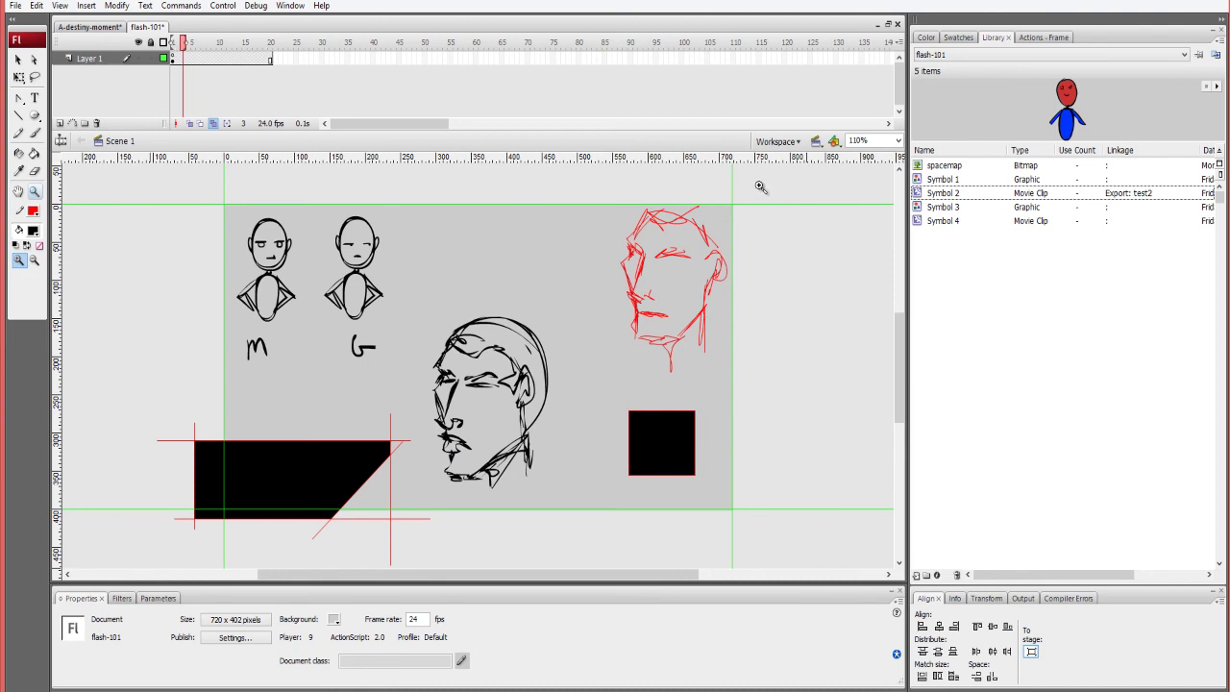